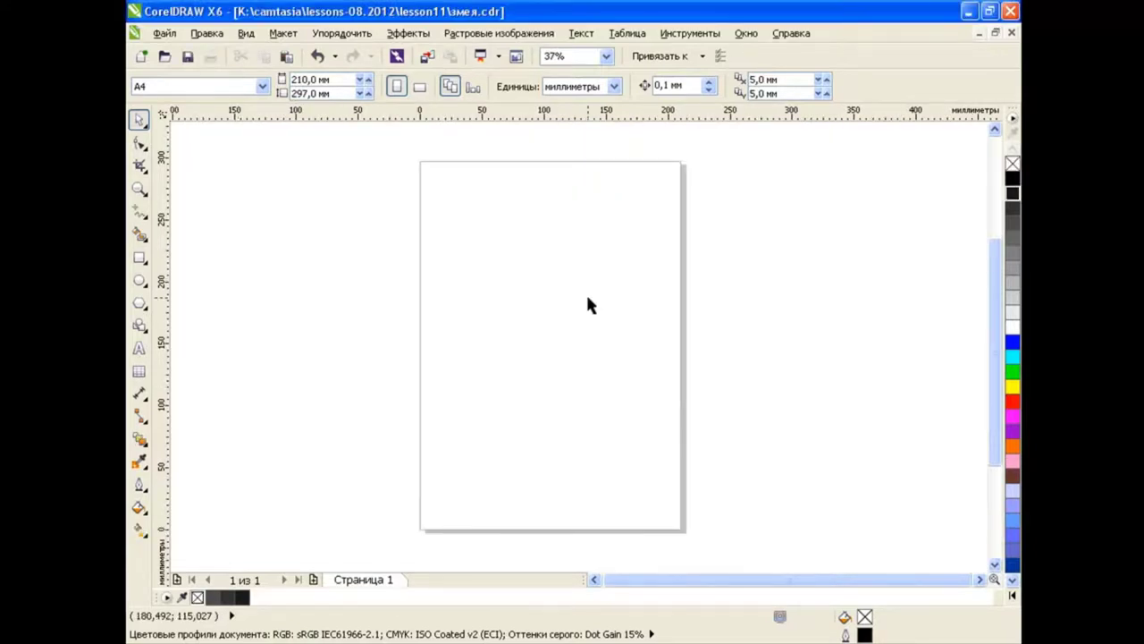
# Draw a circle, convert it to curves and pull its top and bottom nodes into a rounded head.
pyautogui.press('F7')
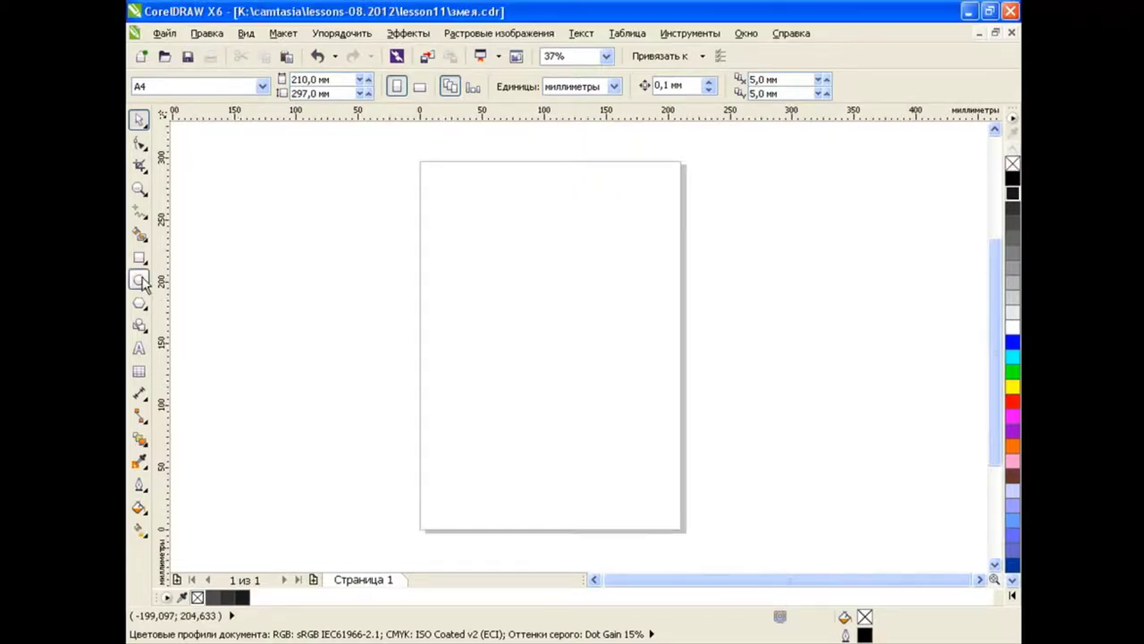
pyautogui.moveTo(487, 219); pyautogui.dragTo(659, 376)
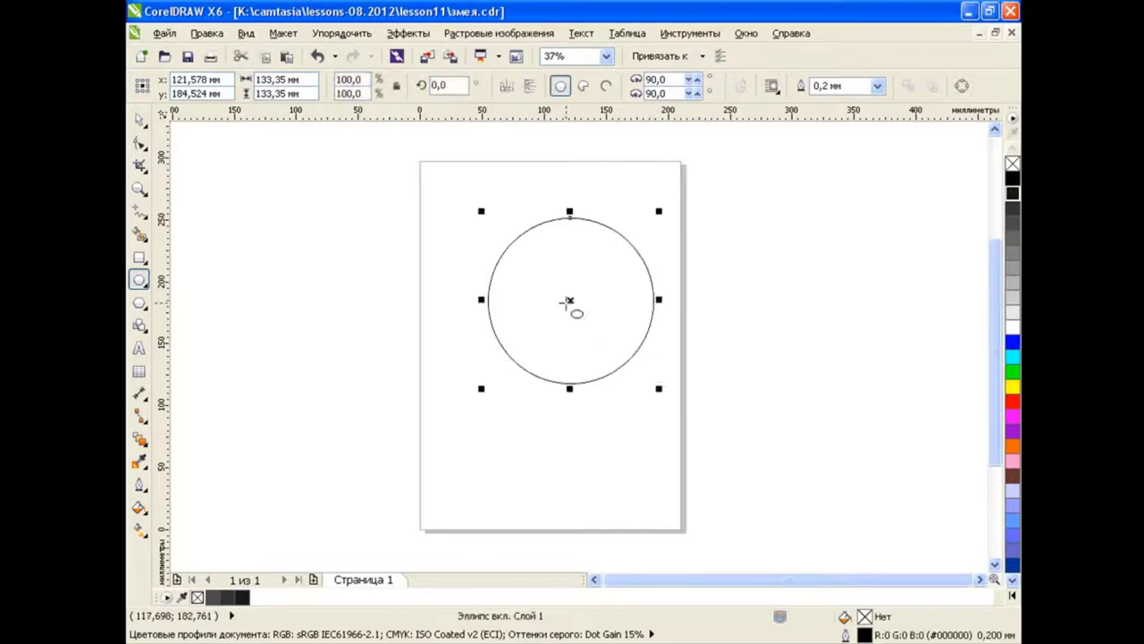
pyautogui.hotkey('ctrl', 'q')
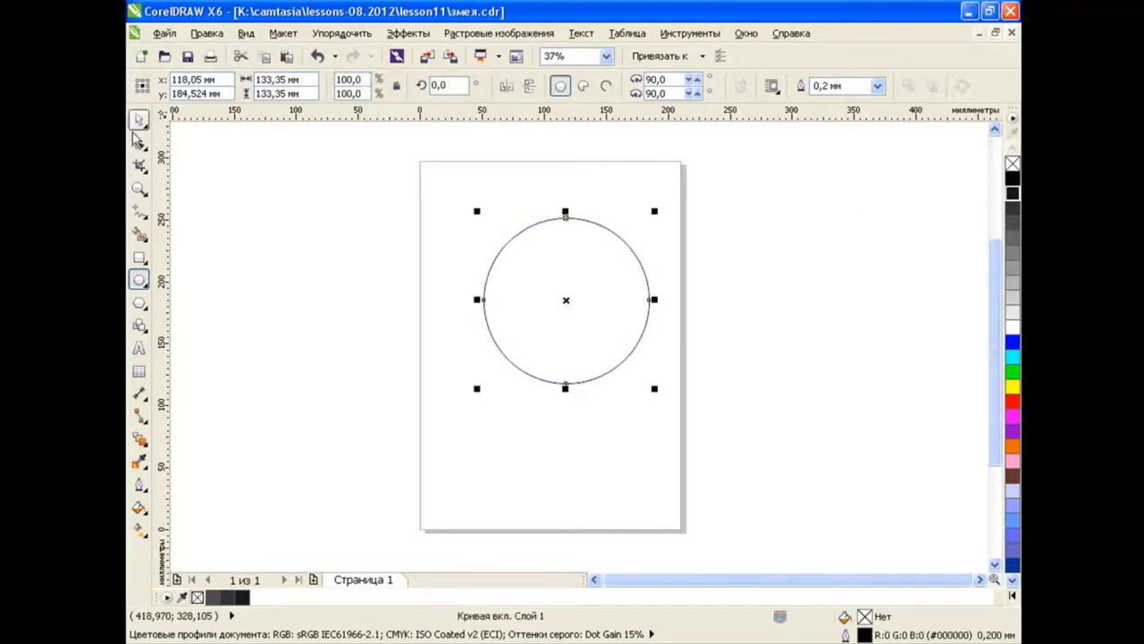
pyautogui.press('F10')
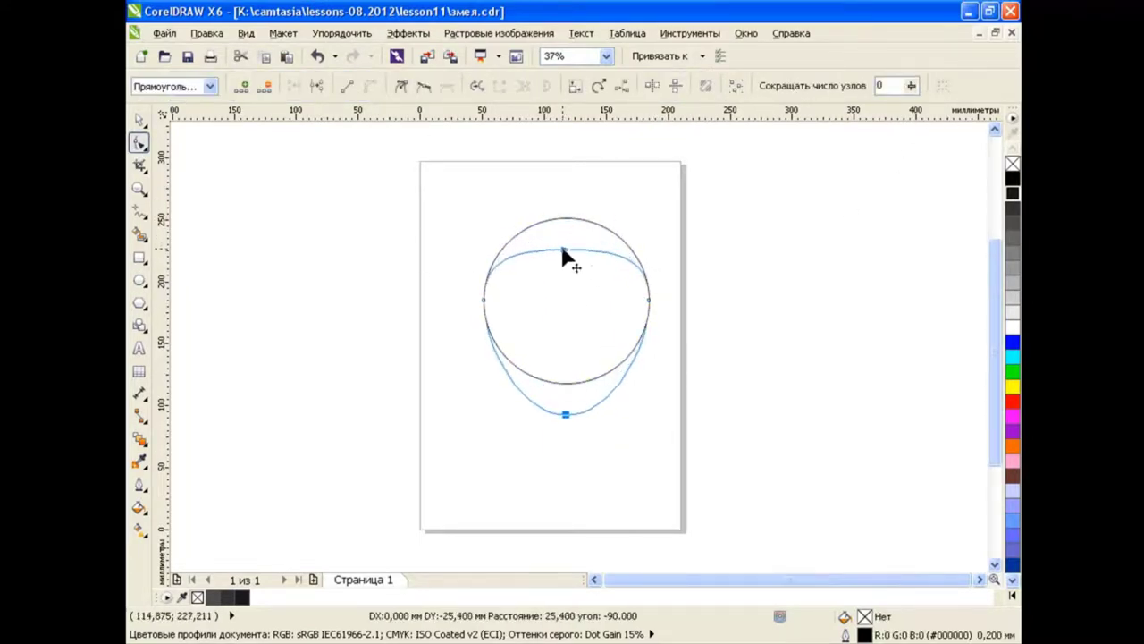
pyautogui.moveTo(563, 222); pyautogui.dragTo(566, 257)
pyautogui.click(139, 119)
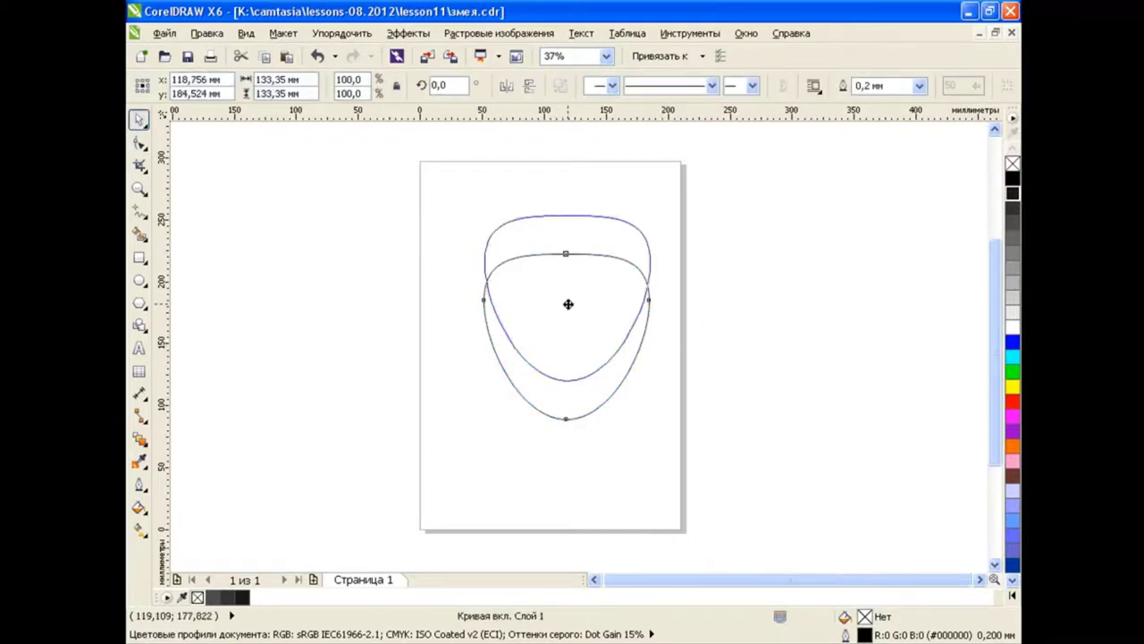
pyautogui.moveTo(565, 340)
pyautogui.mouseDown()
pyautogui.moveTo(565, 261)
pyautogui.moveTo(602, 454)
pyautogui.mouseUp()
# Add a tall neck rectangle below the head and centre both shapes horizontally.
pyautogui.click(139, 258)
pyautogui.click(139, 119)
pyautogui.moveTo(454, 167); pyautogui.dragTo(685, 516)
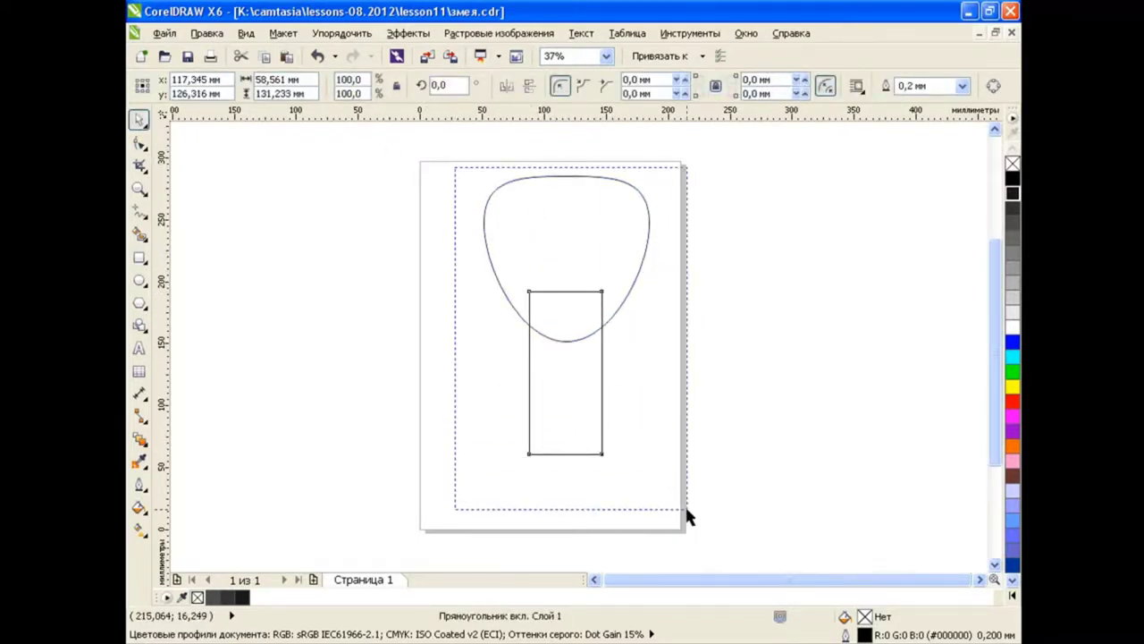
pyautogui.click(833, 85)
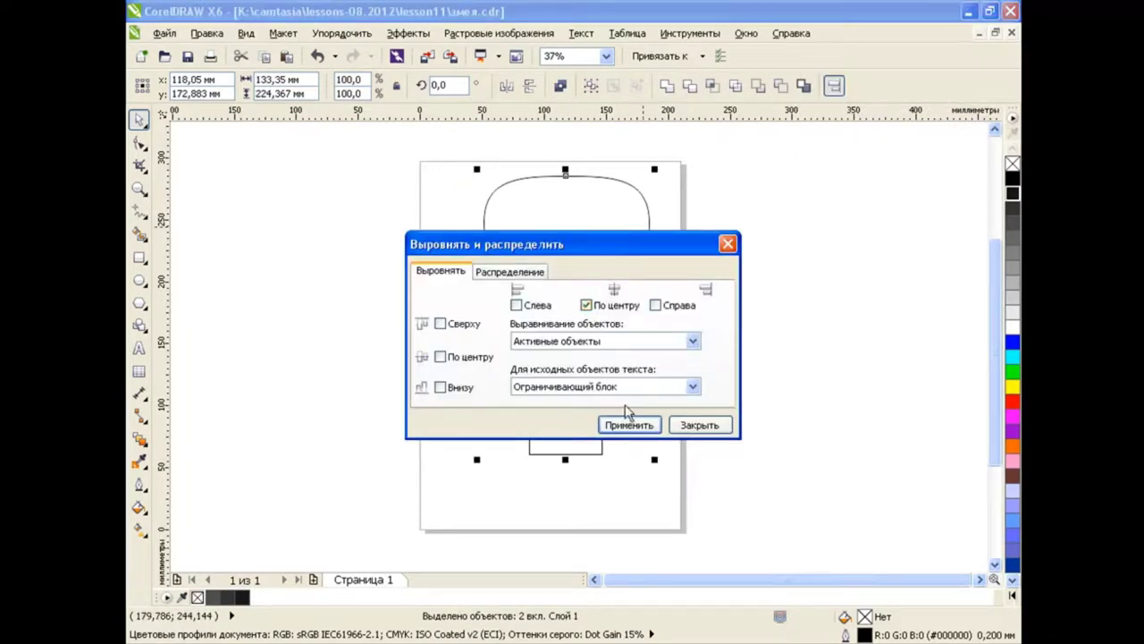
pyautogui.click(690, 427)
pyautogui.click(758, 391)
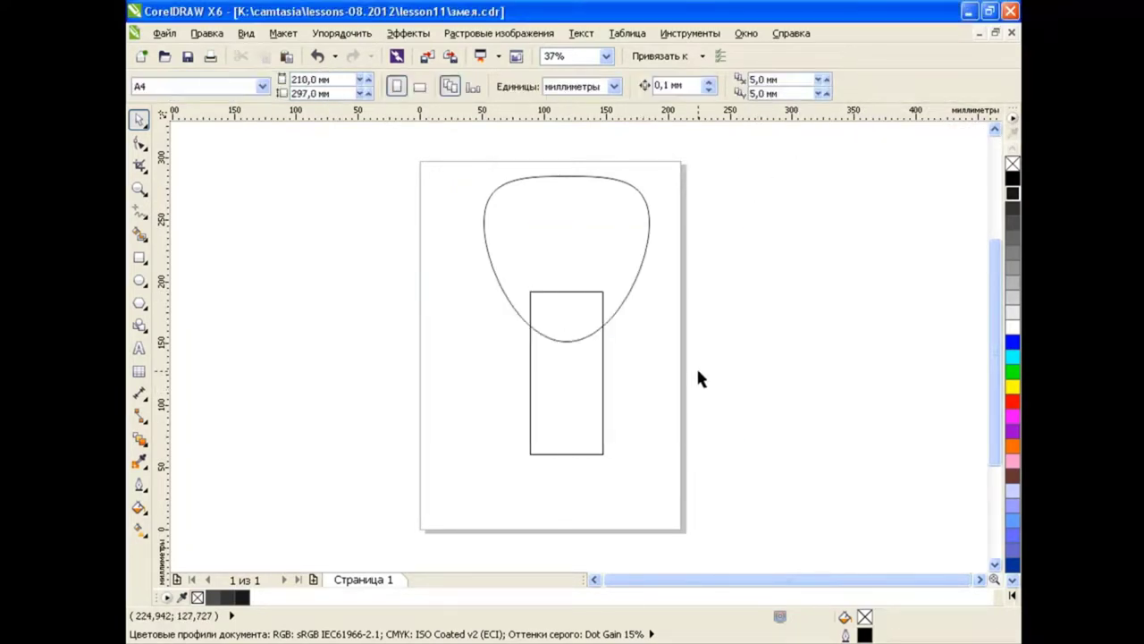
# Draw a wide rectangle at the neck's base extending to the right.
pyautogui.click(139, 258)
pyautogui.moveTo(531, 454)
pyautogui.mouseDown()
pyautogui.moveTo(558, 398)
pyautogui.moveTo(702, 393)
pyautogui.mouseUp()
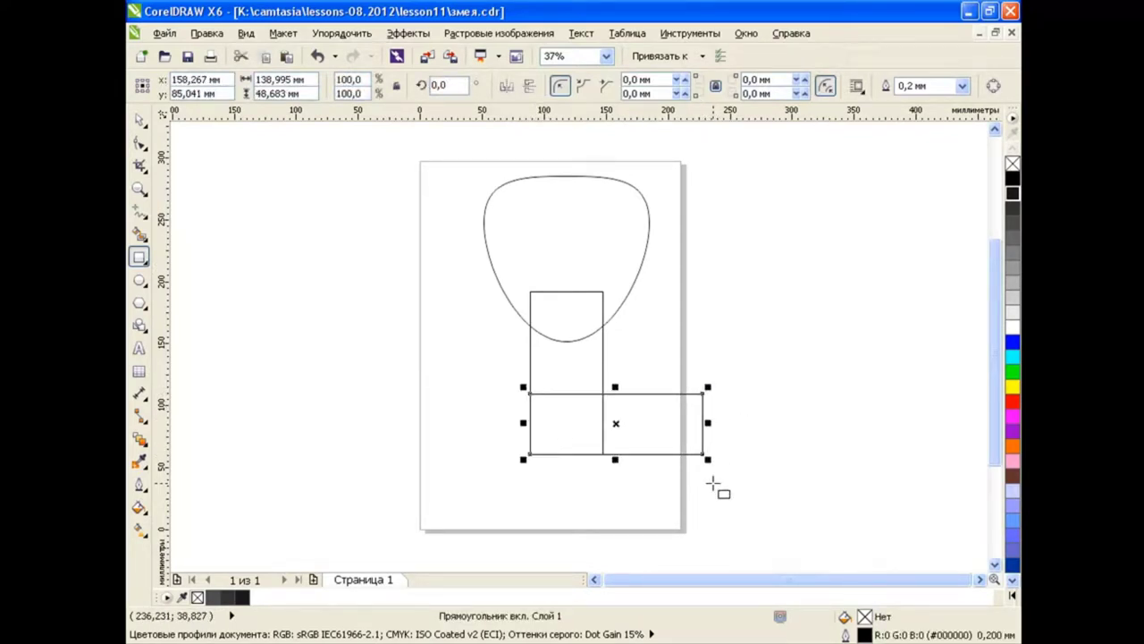
pyautogui.click(141, 122)
pyautogui.click(192, 117)
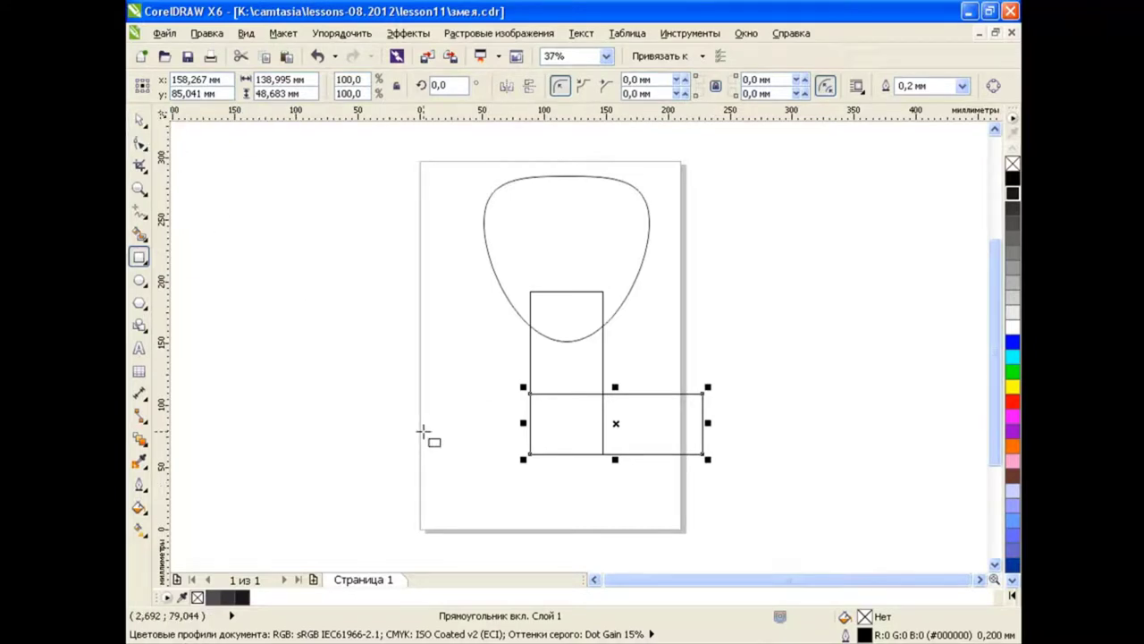
# Weld the head, neck and base rectangle into one outline.
pyautogui.click(400, 355)
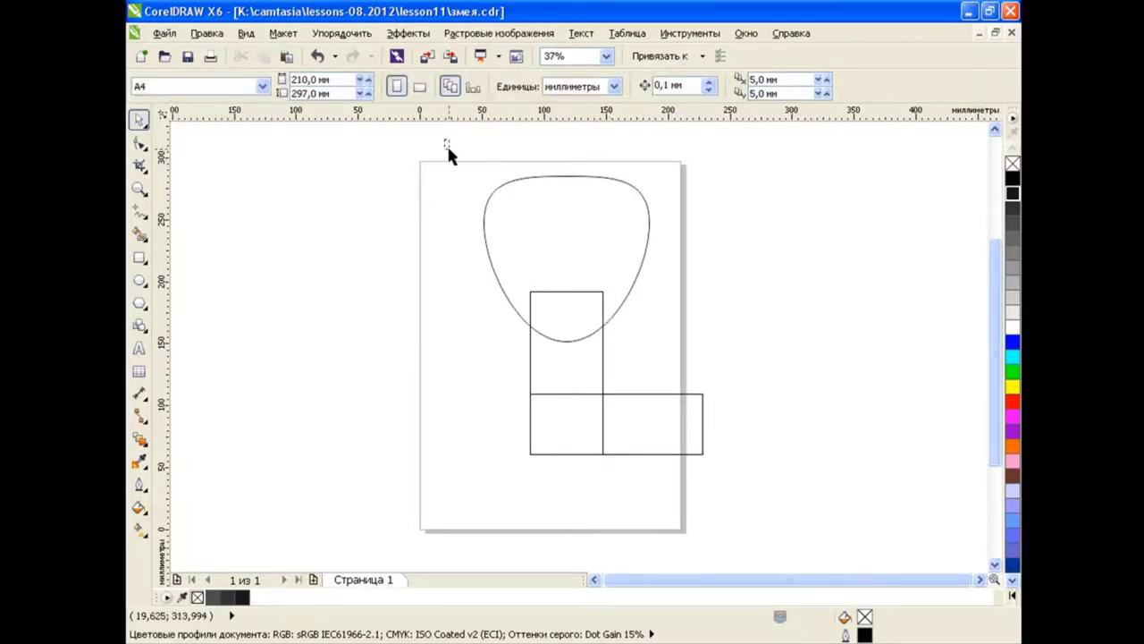
pyautogui.moveTo(446, 143); pyautogui.dragTo(760, 528)
pyautogui.click(669, 84)
pyautogui.click(565, 427)
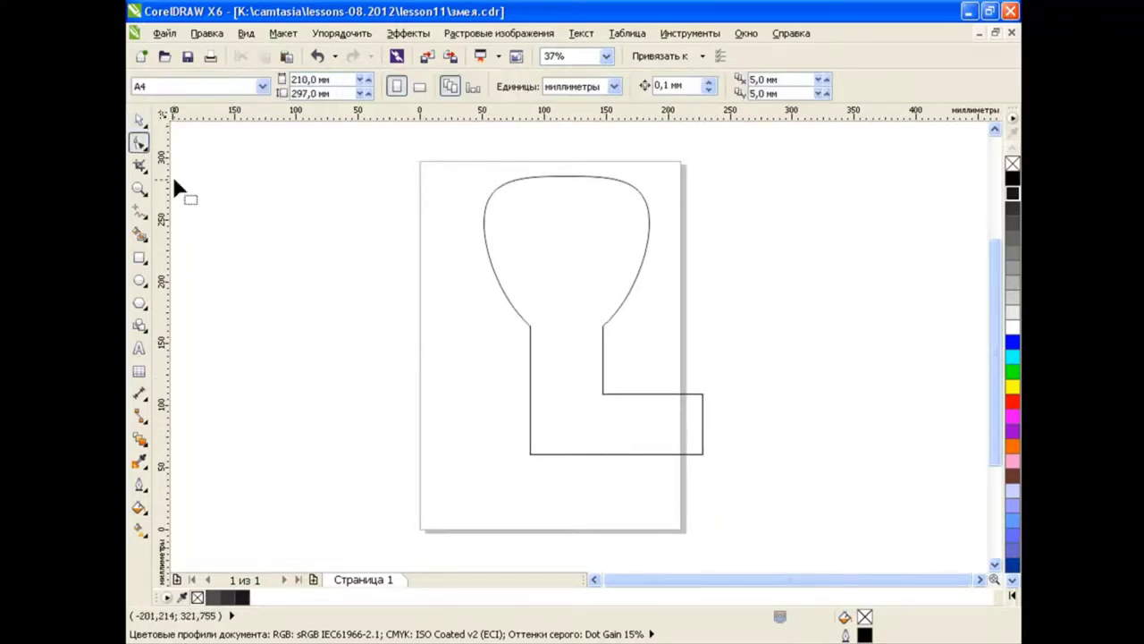
# Delete the redundant nodes from the welded stem outline.
pyautogui.moveTo(471, 354); pyautogui.dragTo(859, 516)
pyautogui.moveTo(703, 454); pyautogui.dragTo(707, 534)
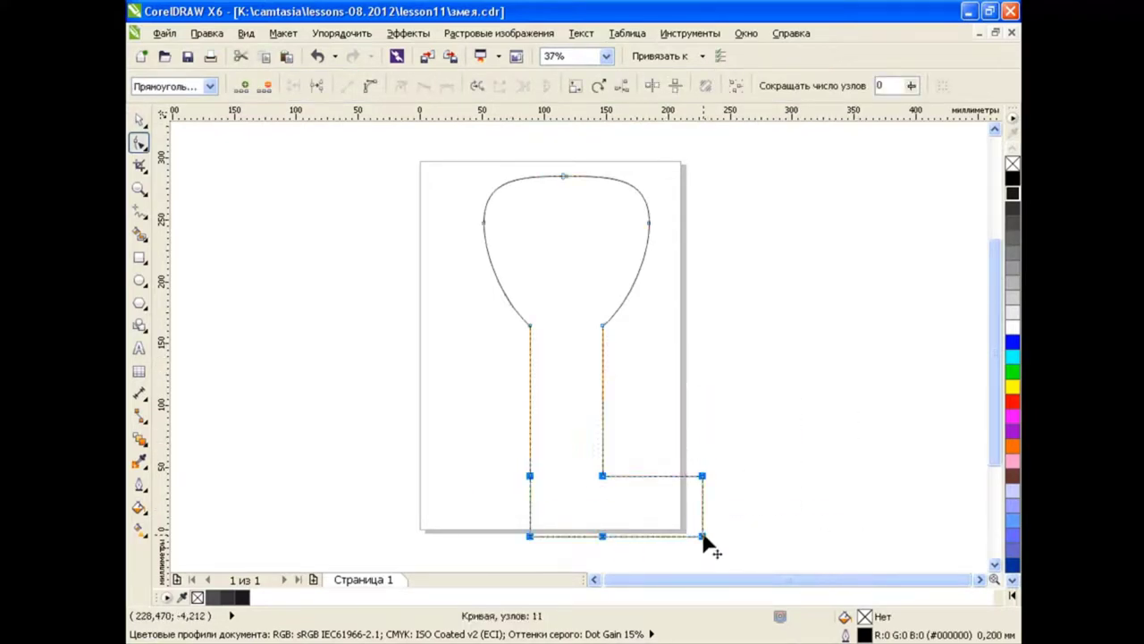
pyautogui.press('Escape')
pyautogui.moveTo(477, 306); pyautogui.dragTo(790, 547)
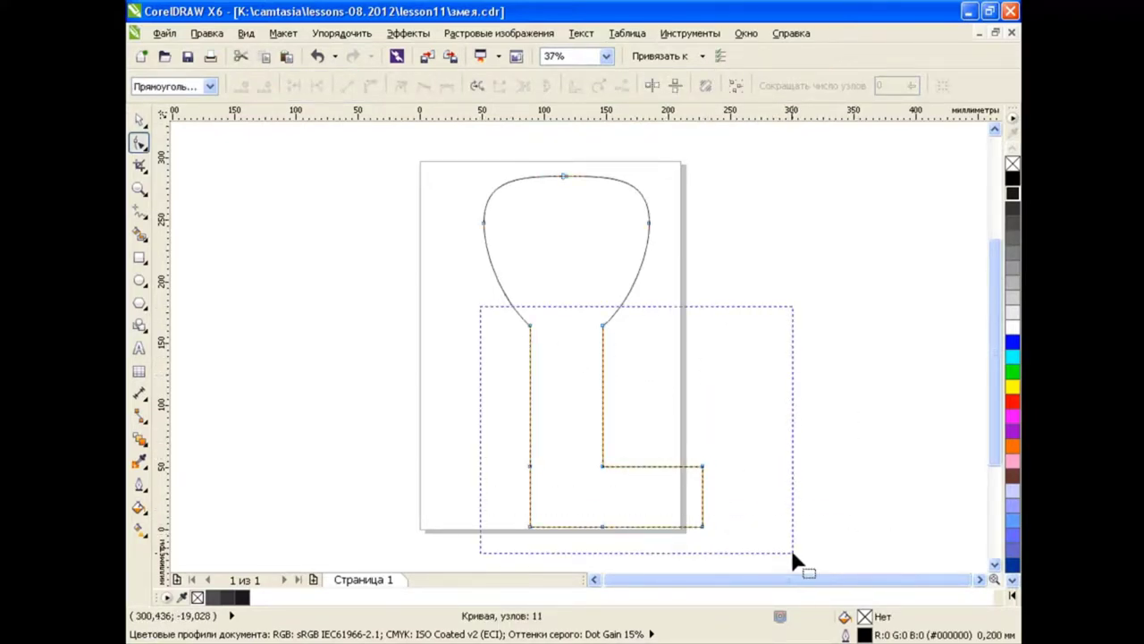
pyautogui.moveTo(550, 455); pyautogui.dragTo(640, 554)
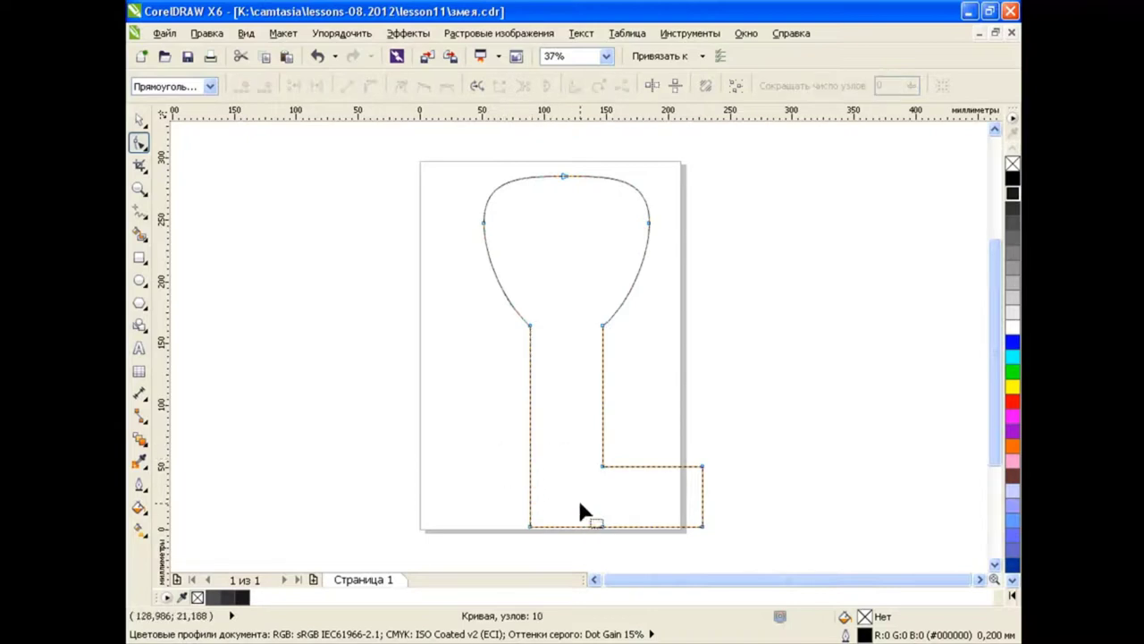
# Make the upper stem nodes and the lower-right nodes smooth.
pyautogui.moveTo(468, 298); pyautogui.dragTo(593, 356)
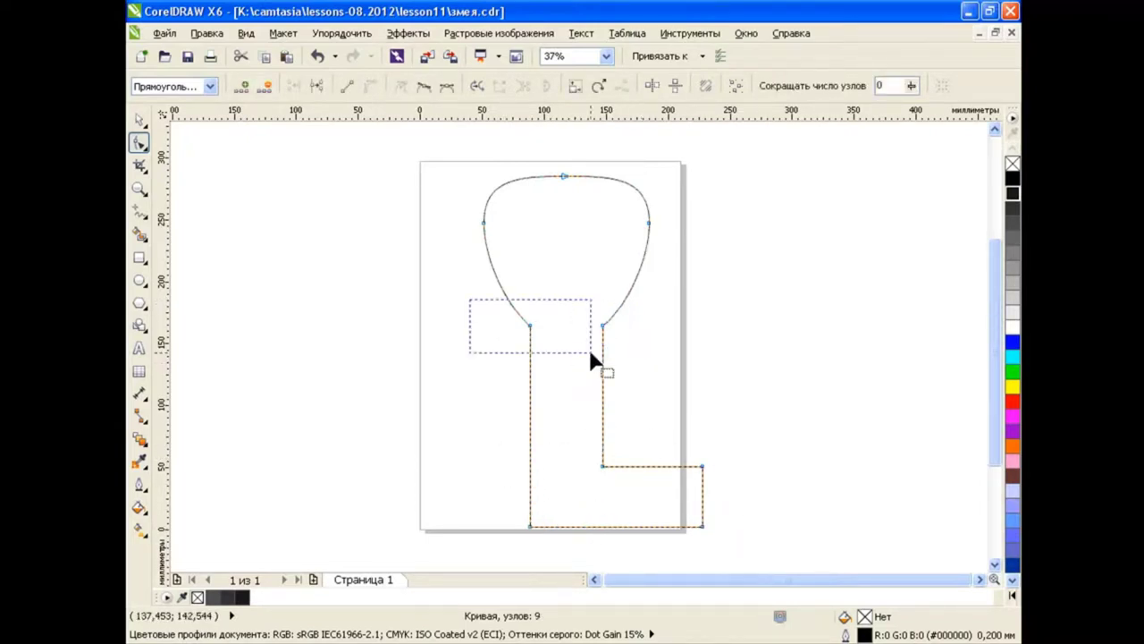
pyautogui.click(426, 87)
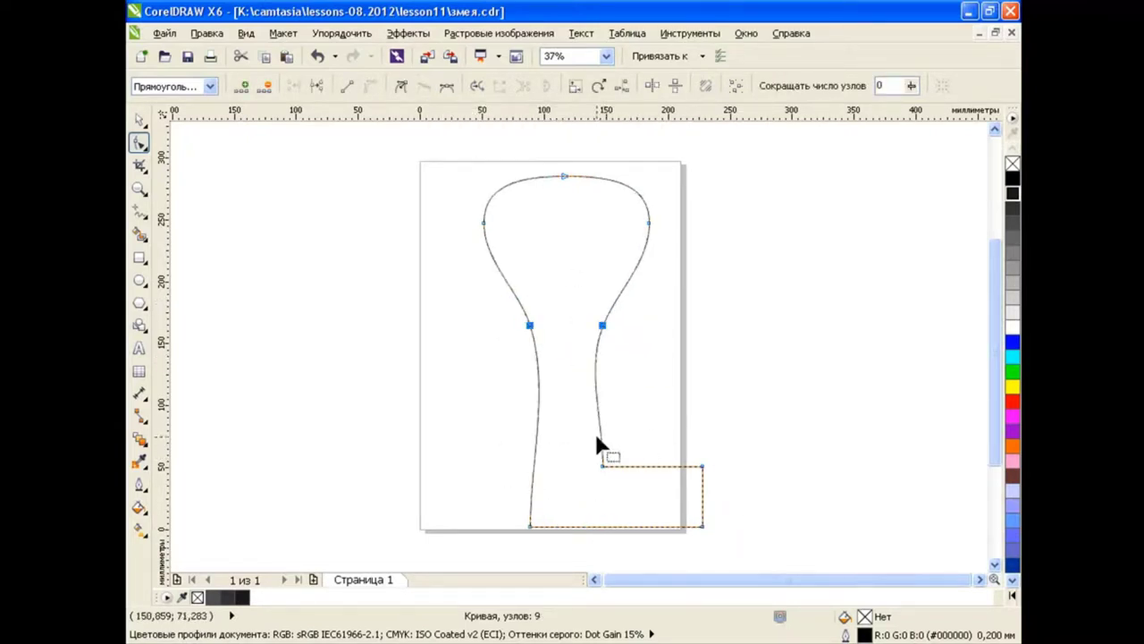
pyautogui.click(602, 466)
pyautogui.press('s')
pyautogui.click(702, 466)
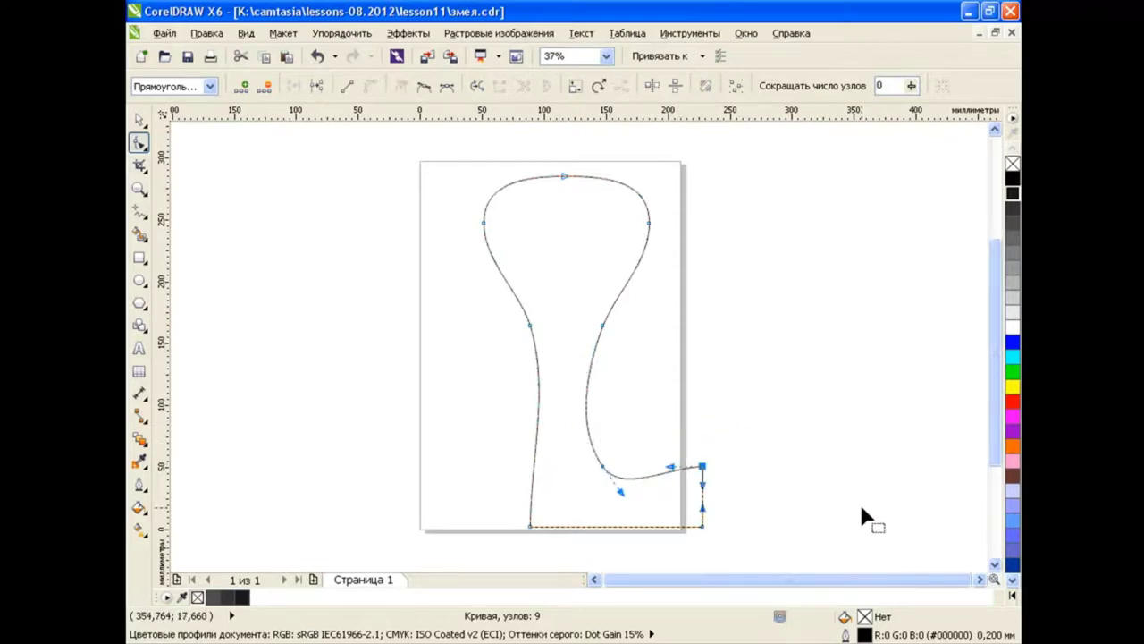
pyautogui.click(417, 88)
# Drag the bottom nodes and handles to bend the body into a rounded curl.
pyautogui.moveTo(533, 526); pyautogui.dragTo(562, 526)
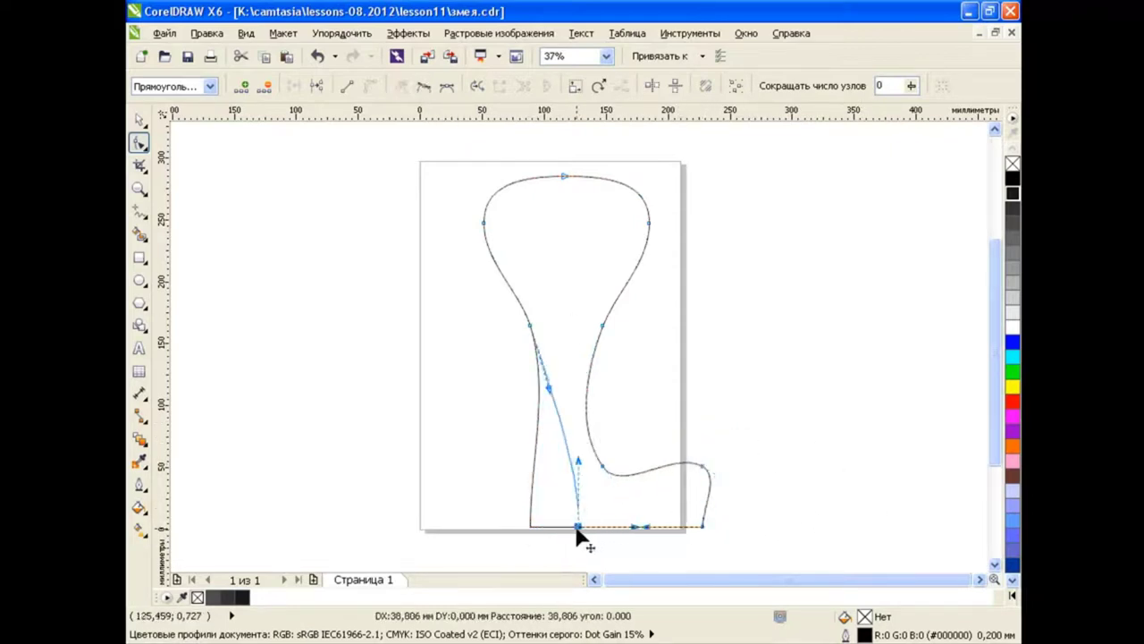
pyautogui.moveTo(638, 529)
pyautogui.mouseDown()
pyautogui.moveTo(579, 534)
pyautogui.moveTo(598, 531)
pyautogui.mouseUp()
pyautogui.moveTo(596, 465)
pyautogui.mouseDown()
pyautogui.moveTo(520, 474)
pyautogui.moveTo(521, 491)
pyautogui.mouseUp()
pyautogui.click(599, 466)
pyautogui.moveTo(702, 467)
pyautogui.mouseDown()
pyautogui.moveTo(733, 529)
pyautogui.moveTo(712, 477)
pyautogui.mouseUp()
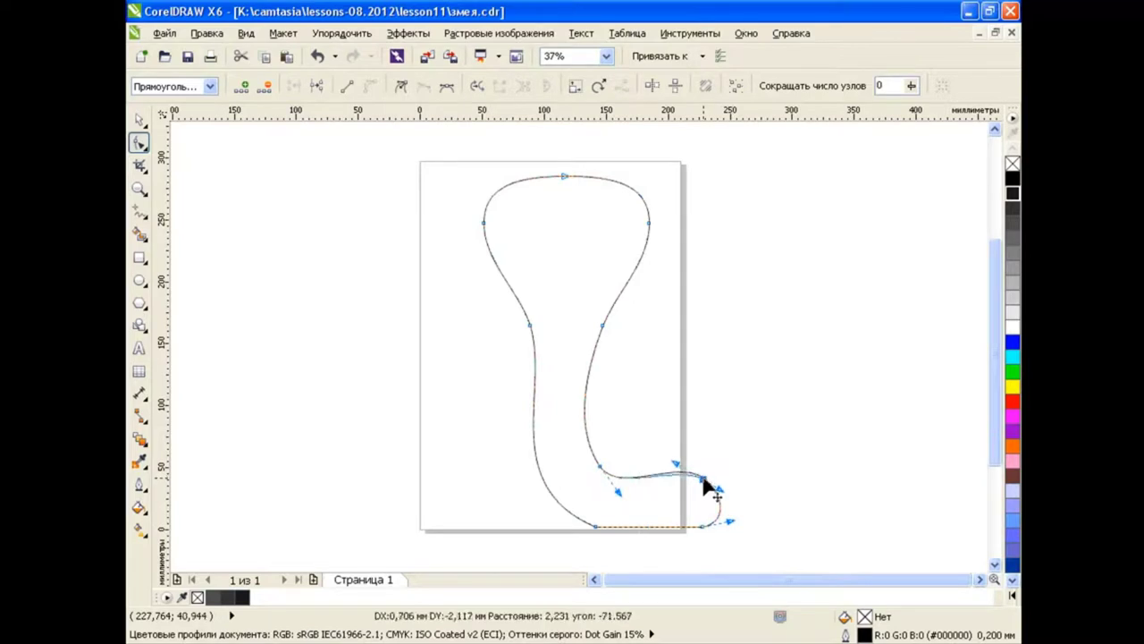
pyautogui.moveTo(620, 504); pyautogui.dragTo(616, 504)
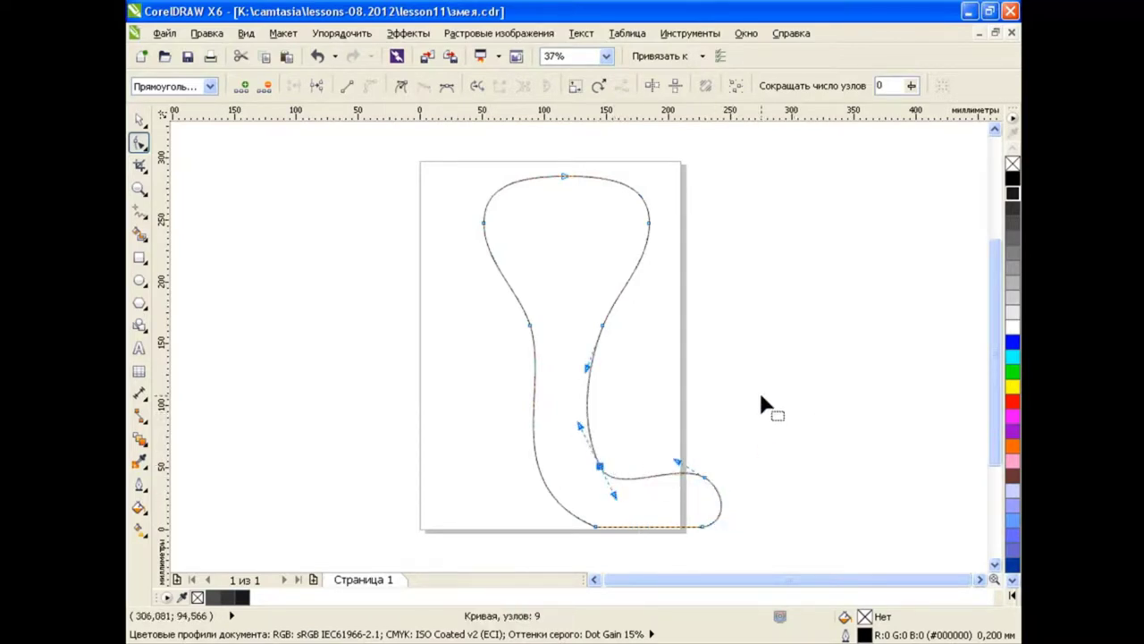
pyautogui.press('space')
pyautogui.click(778, 397)
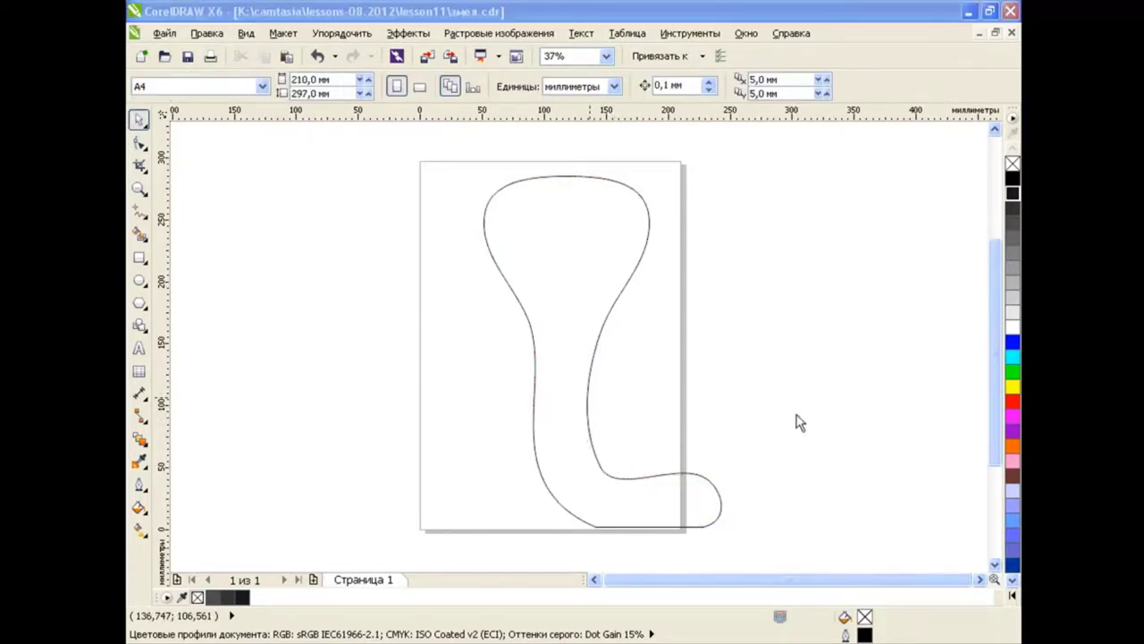
pyautogui.click(139, 212)
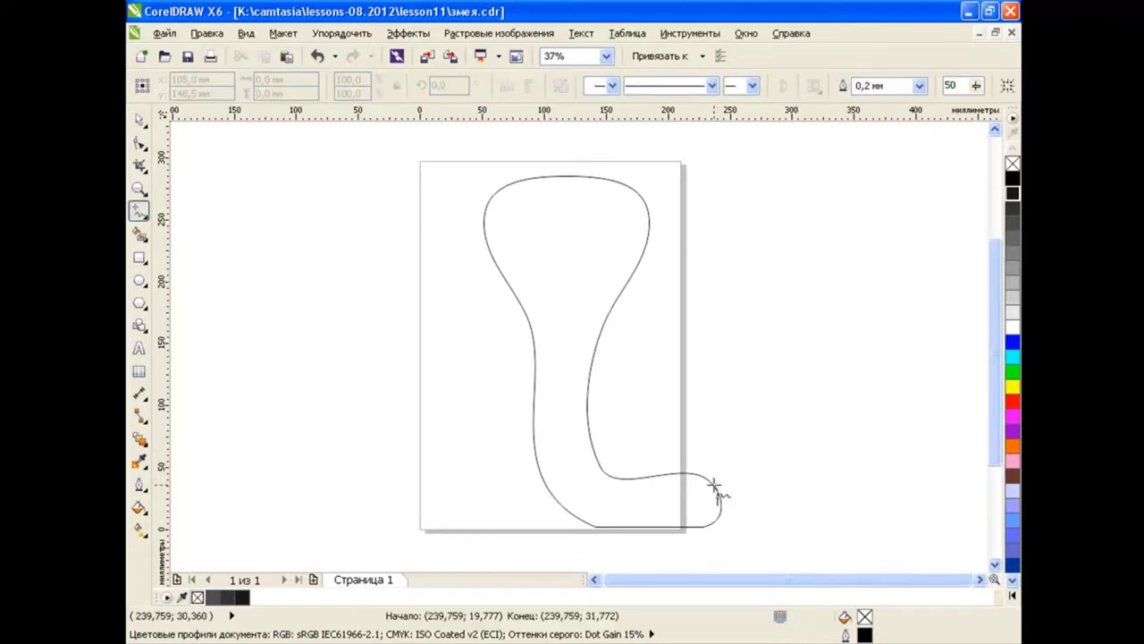
pyautogui.moveTo(721, 494); pyautogui.dragTo(648, 340)
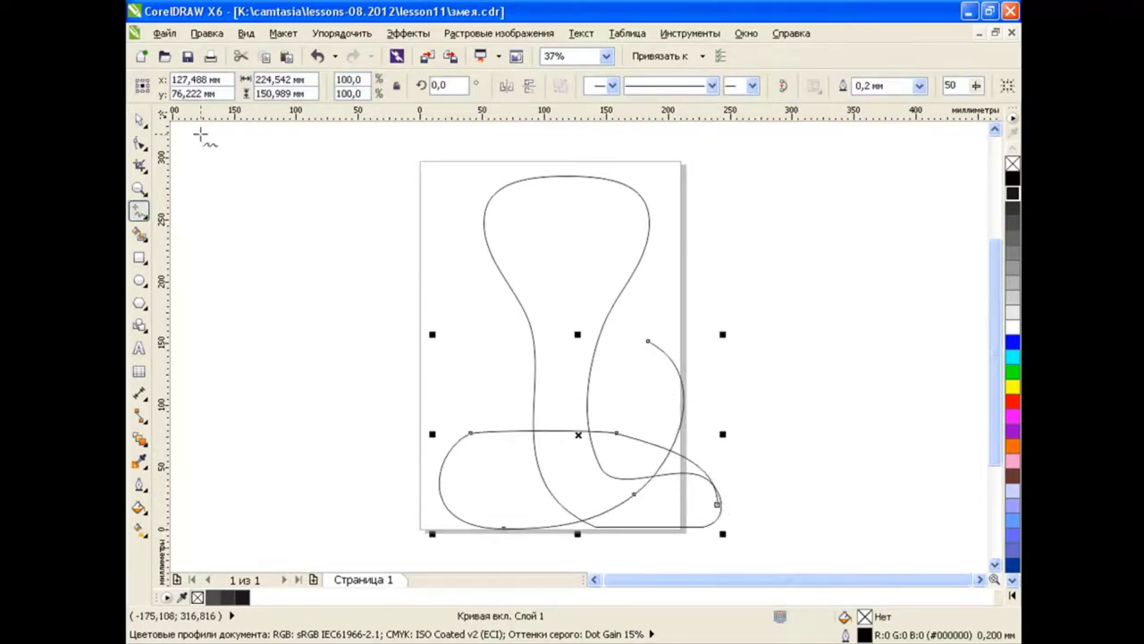
pyautogui.press('space')
pyautogui.press('Delete')
pyautogui.click(504, 181)
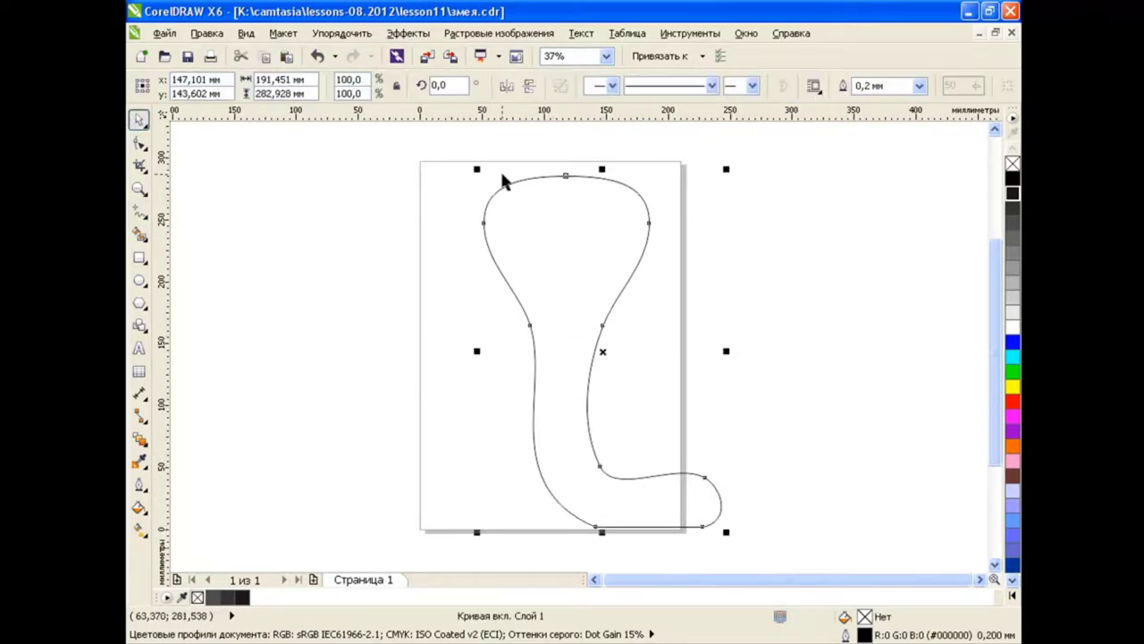
pyautogui.click(782, 355)
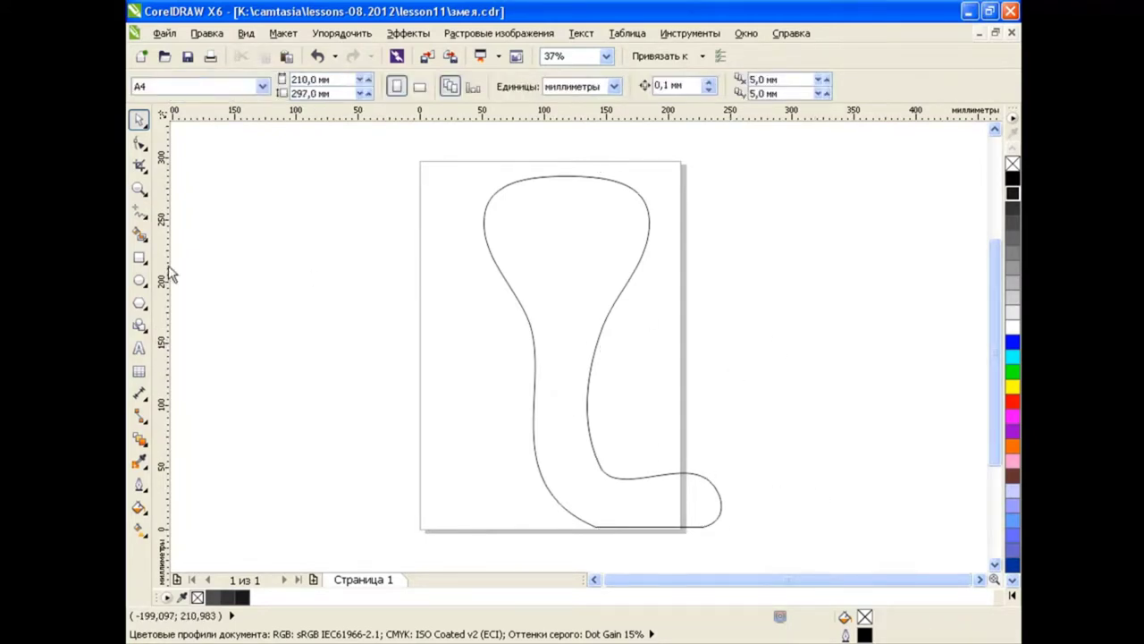
# Draw a wide ellipse across the bottom of the body and convert it to curves.
pyautogui.click(139, 281)
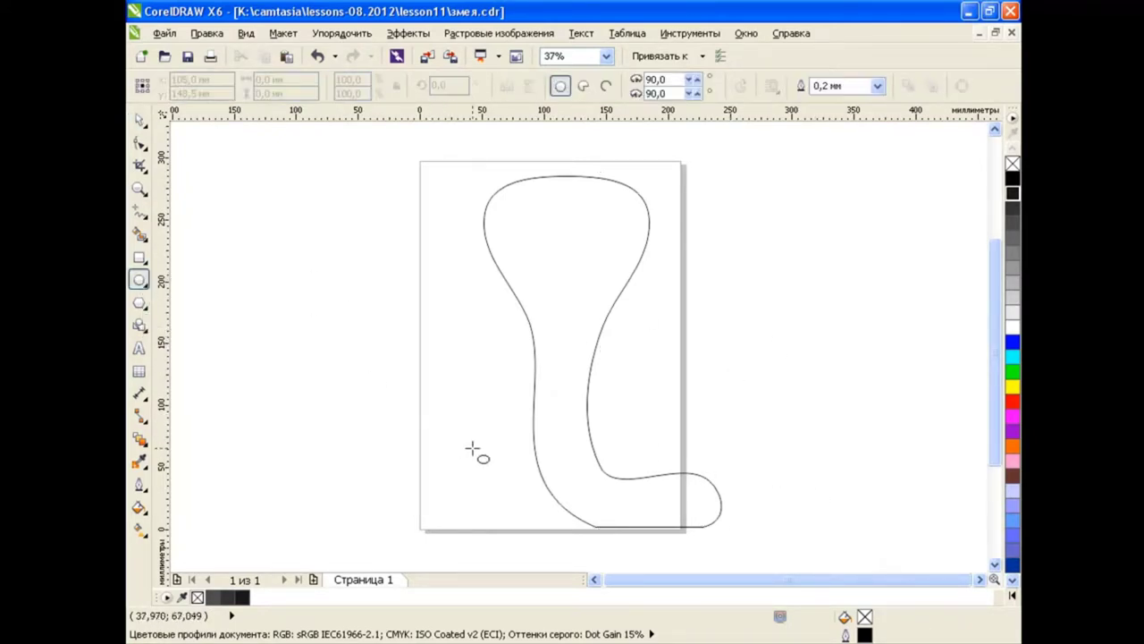
pyautogui.moveTo(441, 416); pyautogui.dragTo(723, 526)
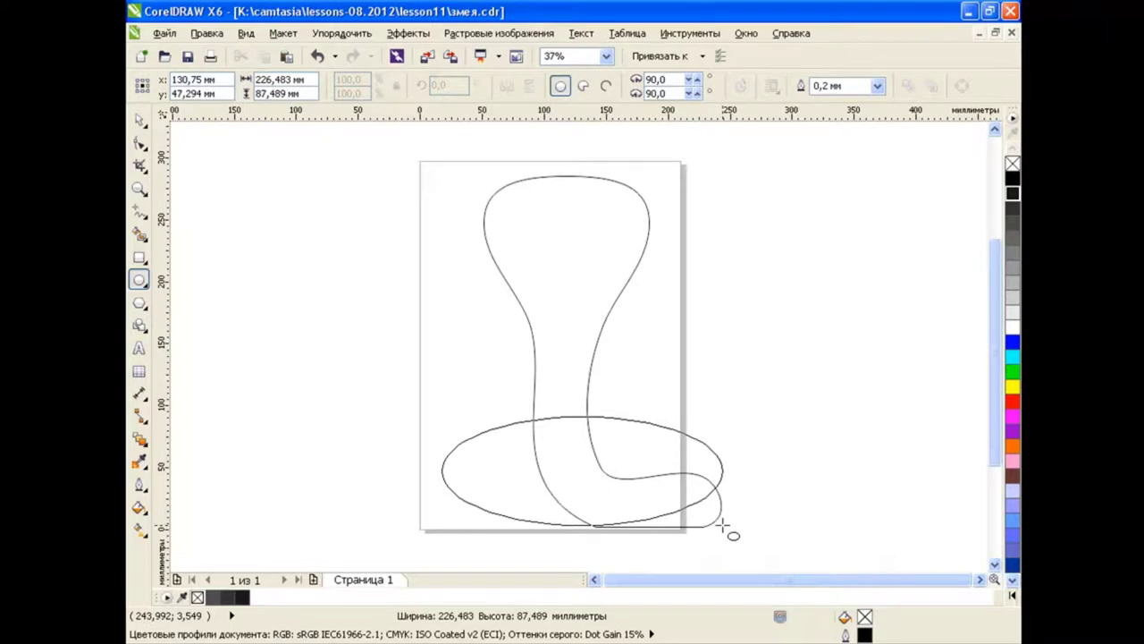
pyautogui.hotkey('ctrl', 'q')
pyautogui.click(140, 143)
# Drag the ellipse's nodes and segments to flatten it into a coil loop.
pyautogui.moveTo(722, 472)
pyautogui.mouseDown()
pyautogui.moveTo(727, 512)
pyautogui.moveTo(724, 482)
pyautogui.moveTo(583, 433)
pyautogui.moveTo(582, 443)
pyautogui.mouseUp()
pyautogui.moveTo(583, 527); pyautogui.dragTo(561, 507)
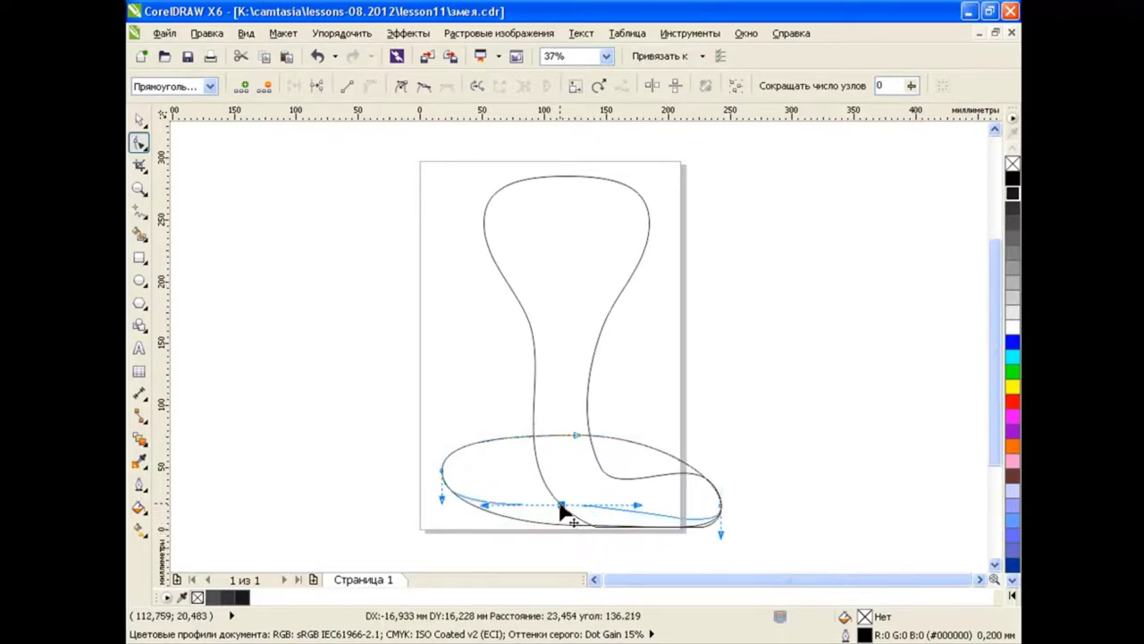
pyautogui.moveTo(442, 471)
pyautogui.mouseDown()
pyautogui.moveTo(438, 499)
pyautogui.moveTo(542, 536)
pyautogui.mouseUp()
pyautogui.click(560, 506)
pyautogui.moveTo(579, 444)
pyautogui.mouseDown()
pyautogui.moveTo(572, 451)
pyautogui.moveTo(581, 444)
pyautogui.mouseUp()
pyautogui.moveTo(439, 496); pyautogui.dragTo(433, 520)
pyautogui.moveTo(500, 440); pyautogui.dragTo(447, 436)
# Tighten the coil's left lobe, then draw a small ellipse inside the loop.
pyautogui.click(435, 522)
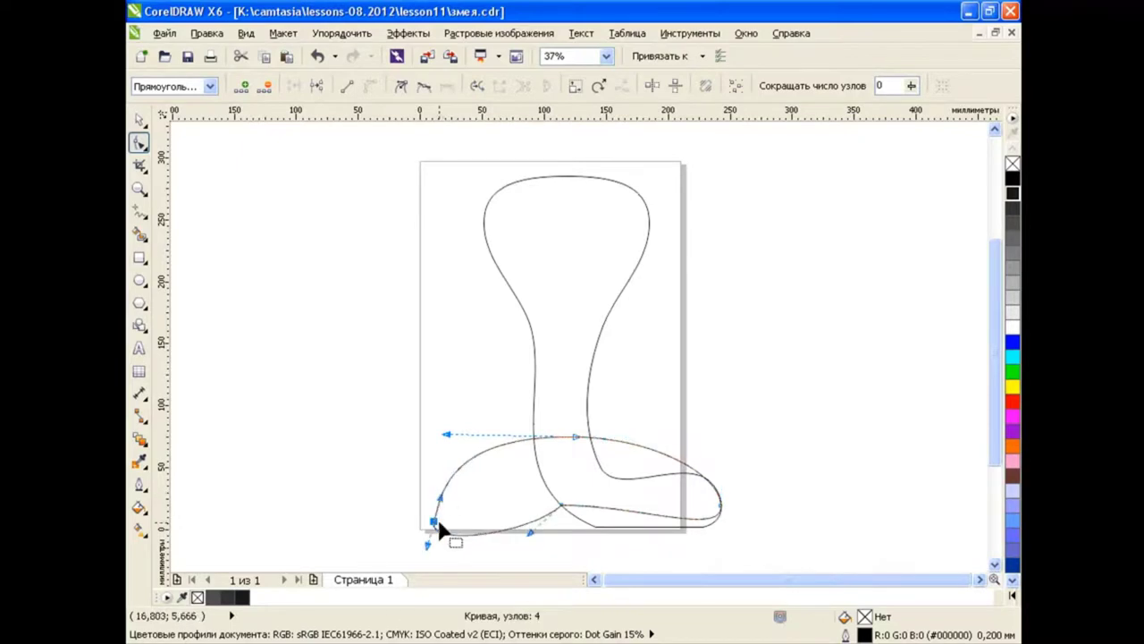
pyautogui.moveTo(440, 530)
pyautogui.mouseDown()
pyautogui.moveTo(431, 515)
pyautogui.moveTo(434, 533)
pyautogui.mouseUp()
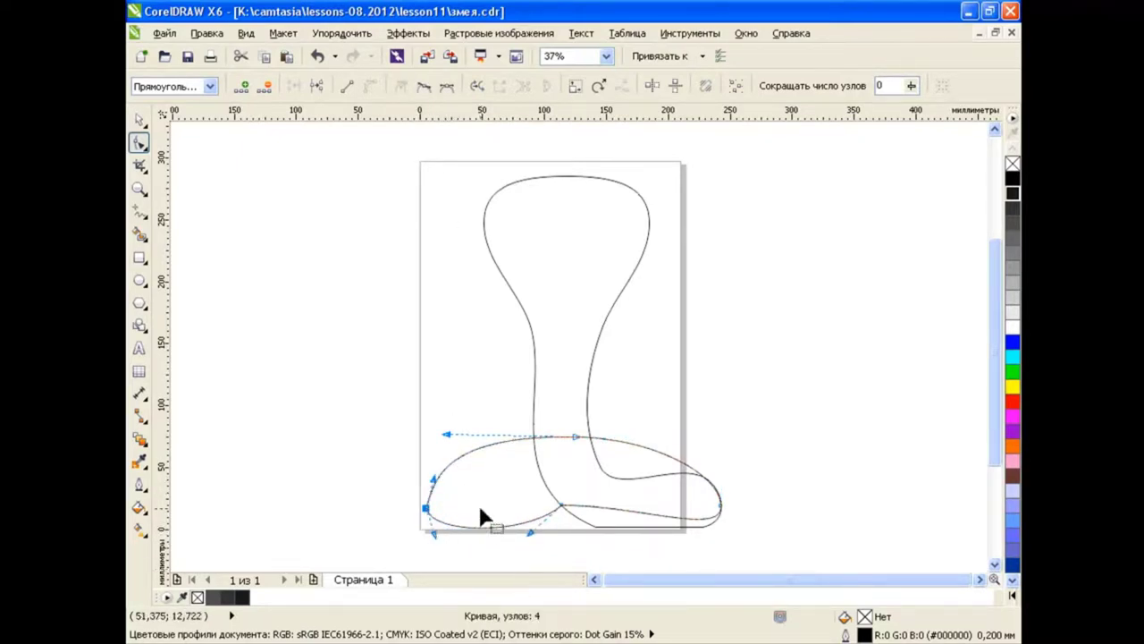
pyautogui.moveTo(447, 434); pyautogui.dragTo(477, 435)
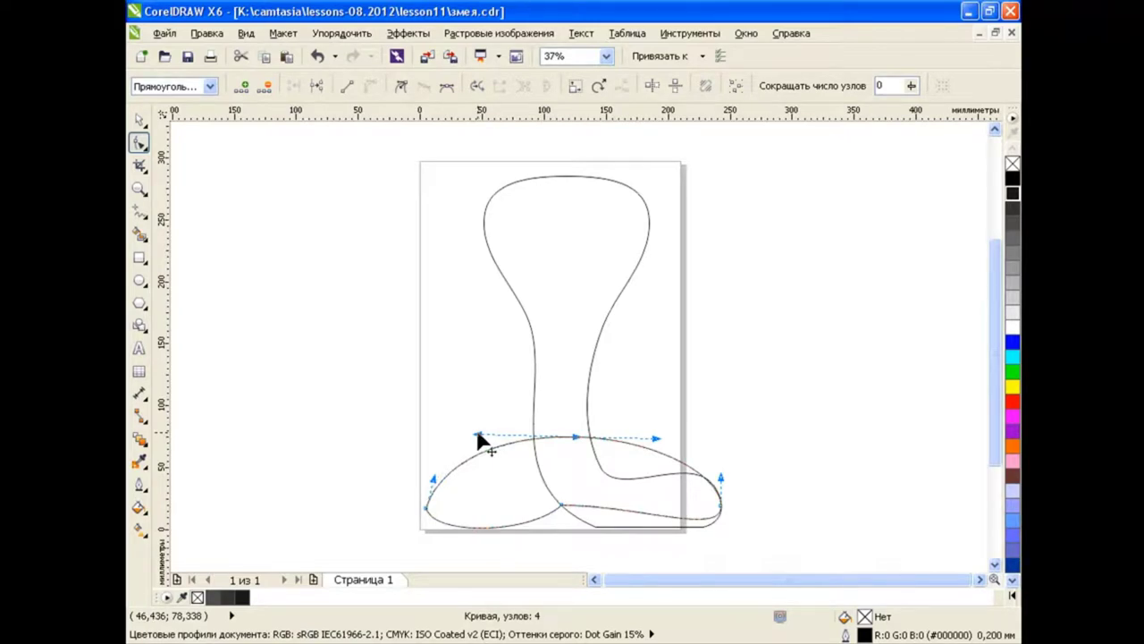
pyautogui.click(205, 153)
pyautogui.press('space')
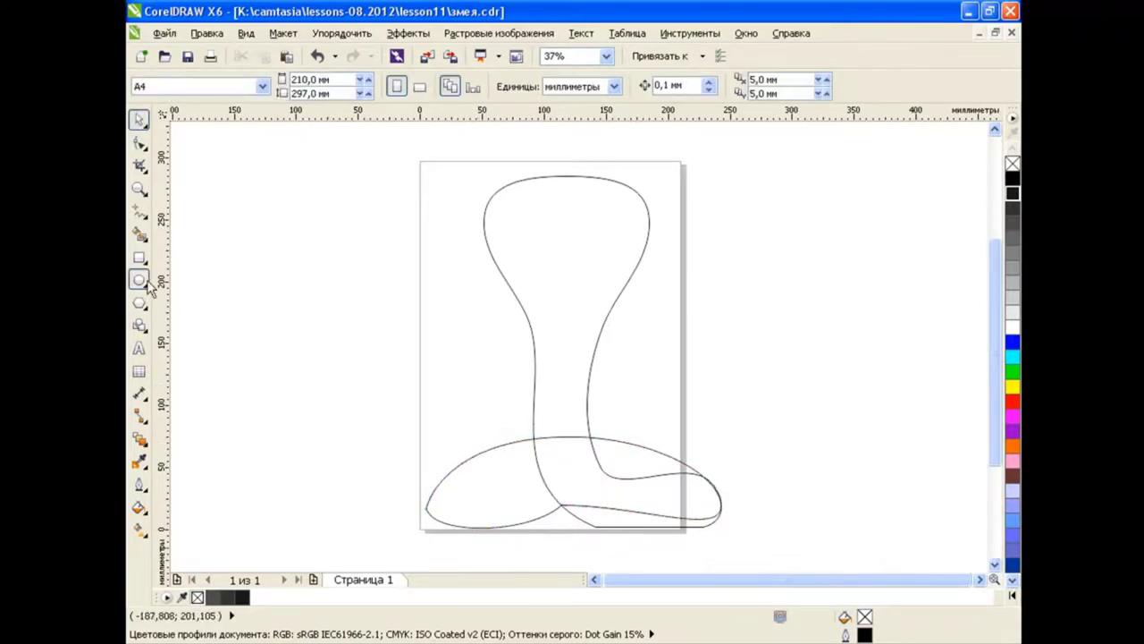
pyautogui.click(143, 282)
pyautogui.moveTo(483, 399)
pyautogui.mouseDown()
pyautogui.moveTo(560, 415)
pyautogui.moveTo(542, 479)
pyautogui.moveTo(551, 474)
pyautogui.mouseUp()
# Tilt and reposition the small ellipse along the inside of the loop.
pyautogui.press('space')
pyautogui.click(542, 479)
pyautogui.click(808, 448)
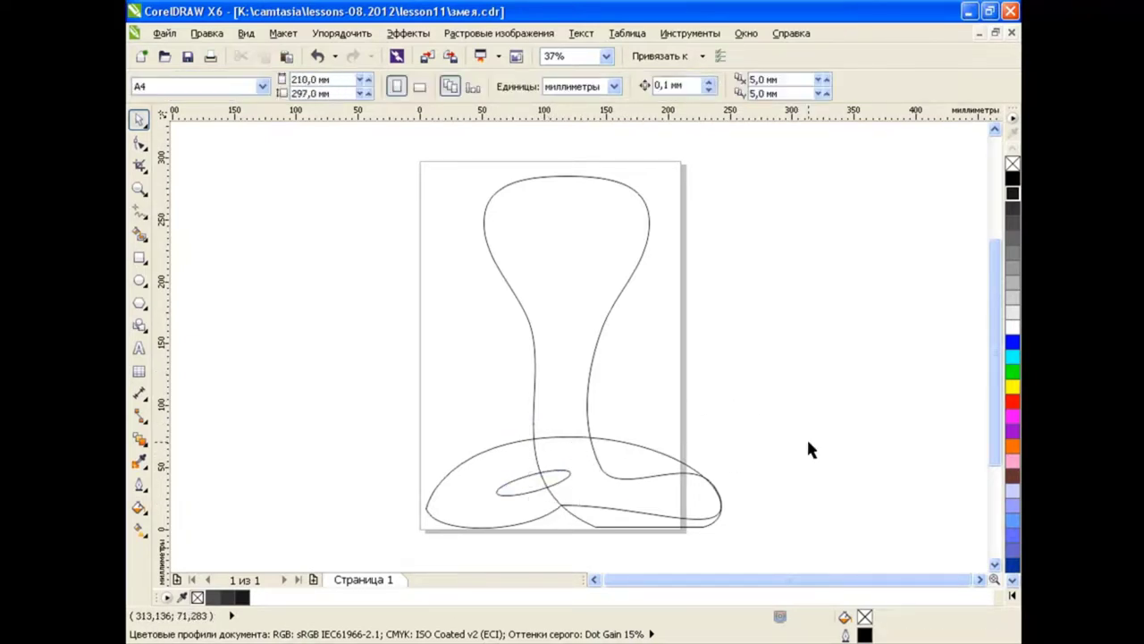
pyautogui.click(561, 477)
pyautogui.moveTo(561, 478)
pyautogui.mouseDown()
pyautogui.moveTo(567, 462)
pyautogui.moveTo(544, 460)
pyautogui.moveTo(505, 501)
pyautogui.moveTo(487, 494)
pyautogui.mouseUp()
pyautogui.click(562, 474)
pyautogui.click(548, 469)
# Tweak the inner ellipse's nodes and cut it from the loop with Back Minus Front.
pyautogui.press('F10')
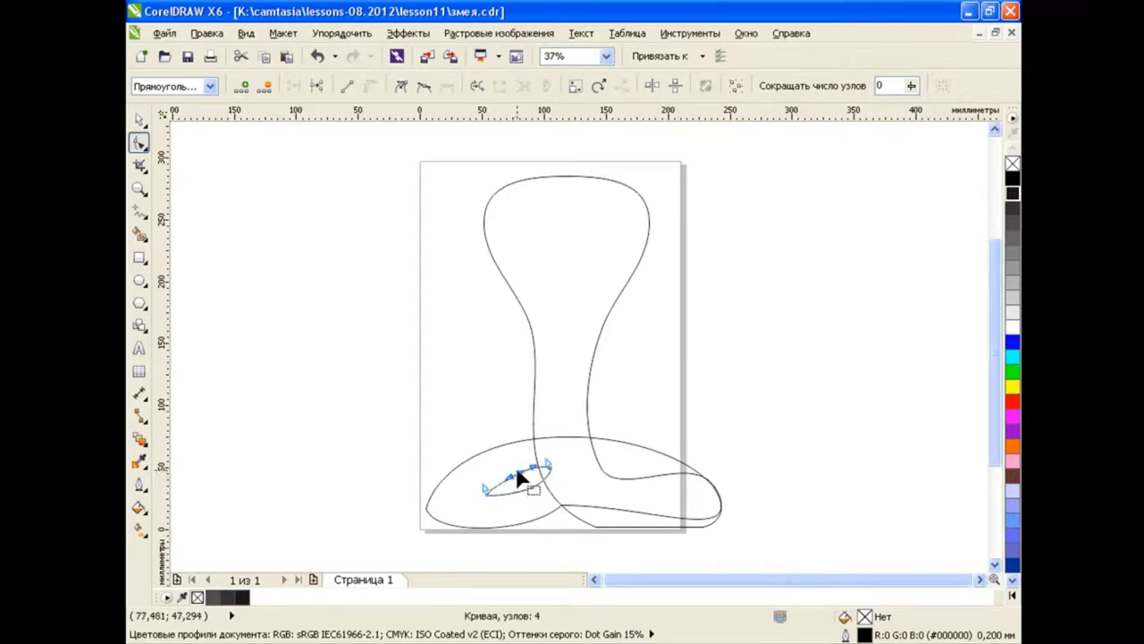
pyautogui.click(555, 500)
pyautogui.click(523, 490)
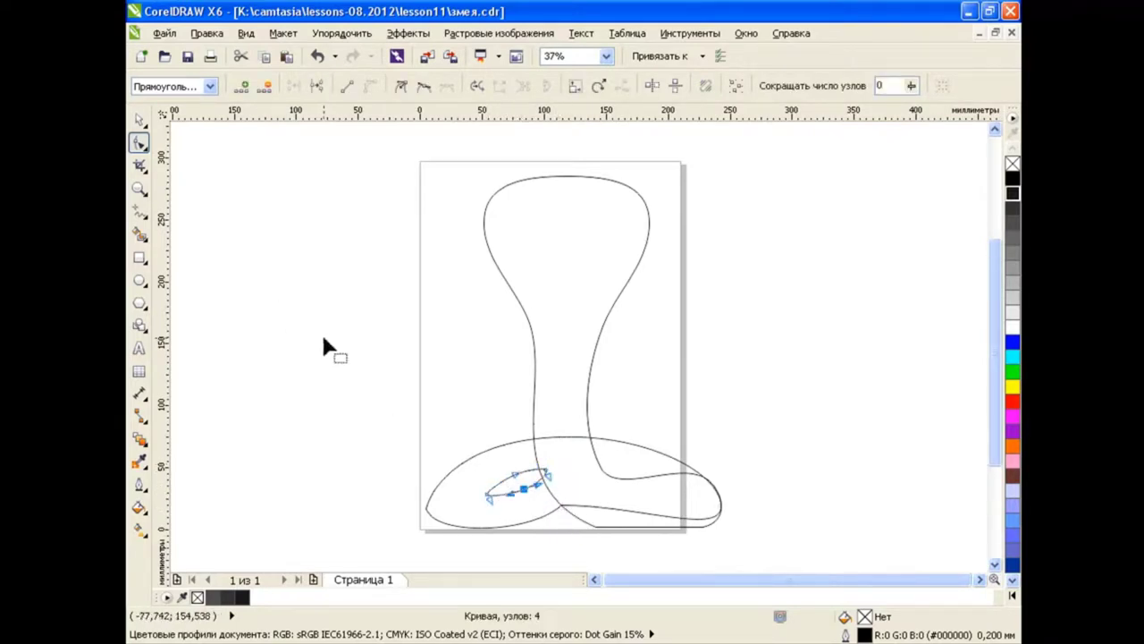
pyautogui.press('space')
pyautogui.click(528, 485)
pyautogui.click(488, 493)
pyautogui.keyDown('shift'); pyautogui.click(514, 454); pyautogui.keyUp('shift')
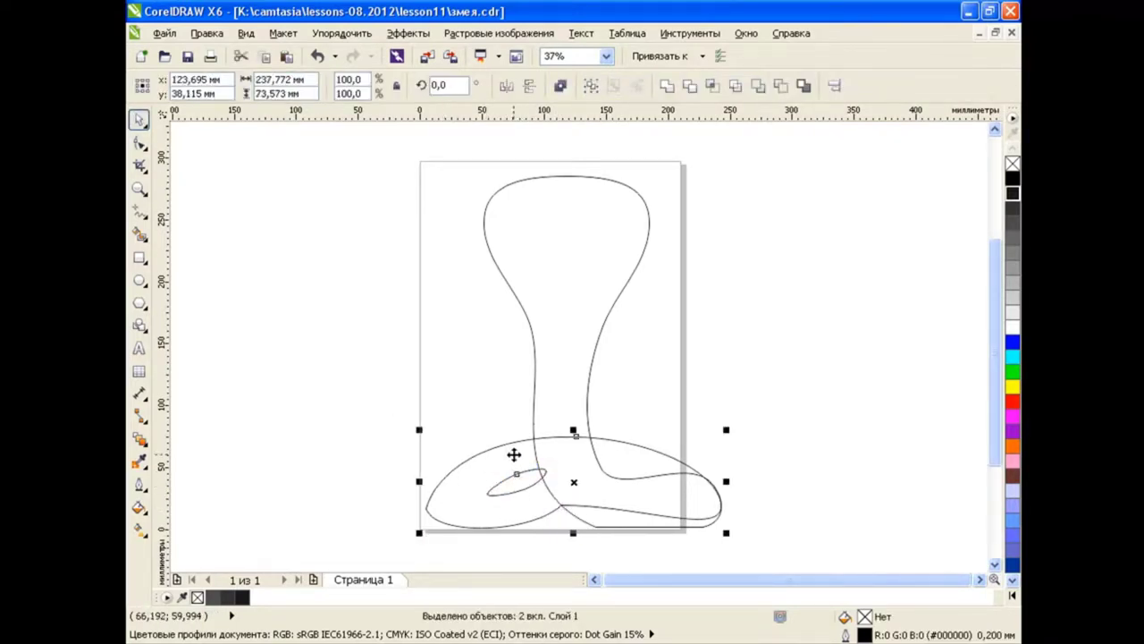
pyautogui.click(782, 87)
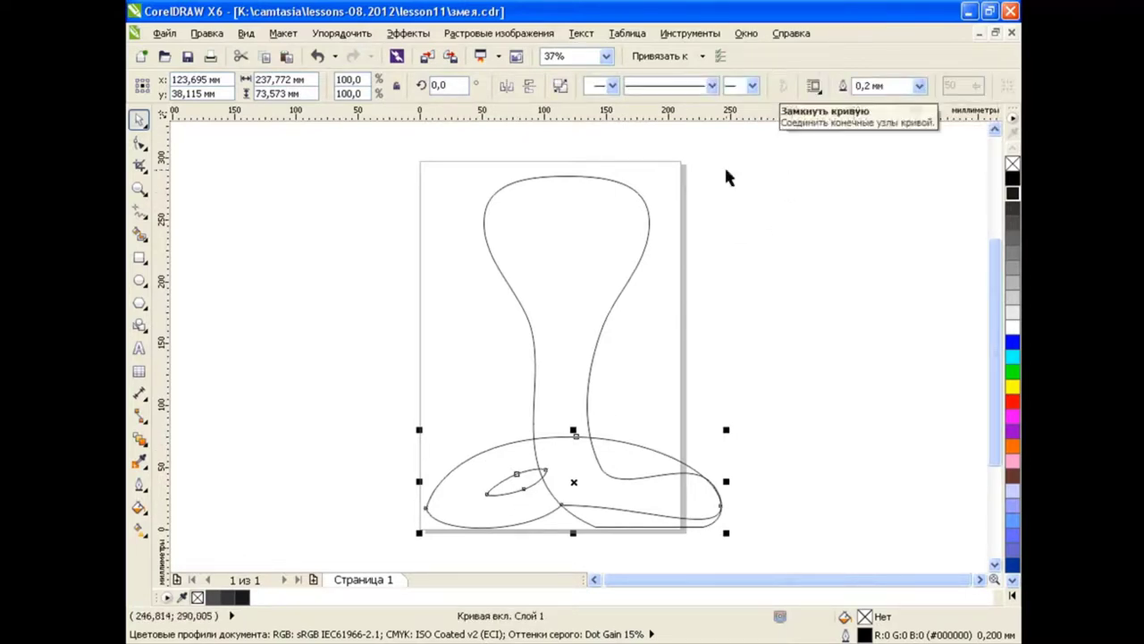
# Check the hole with a temporary red fill, then undo back to the unfilled loop.
pyautogui.moveTo(516, 473); pyautogui.dragTo(367, 364)
pyautogui.click(1013, 401)
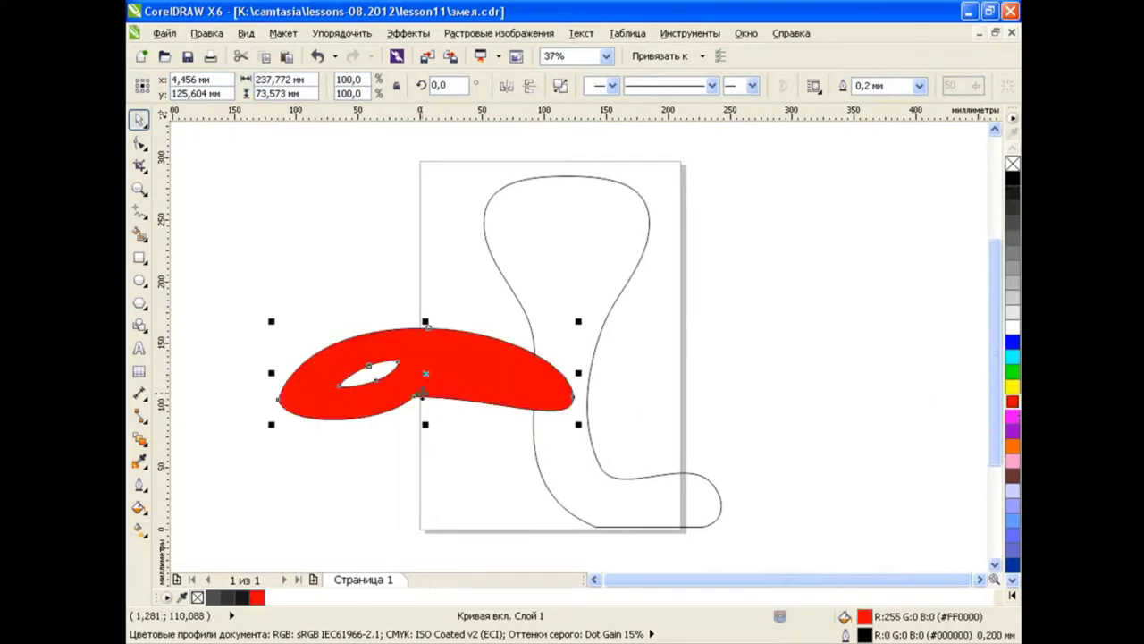
pyautogui.click(317, 55)
pyautogui.click(318, 55)
pyautogui.click(802, 386)
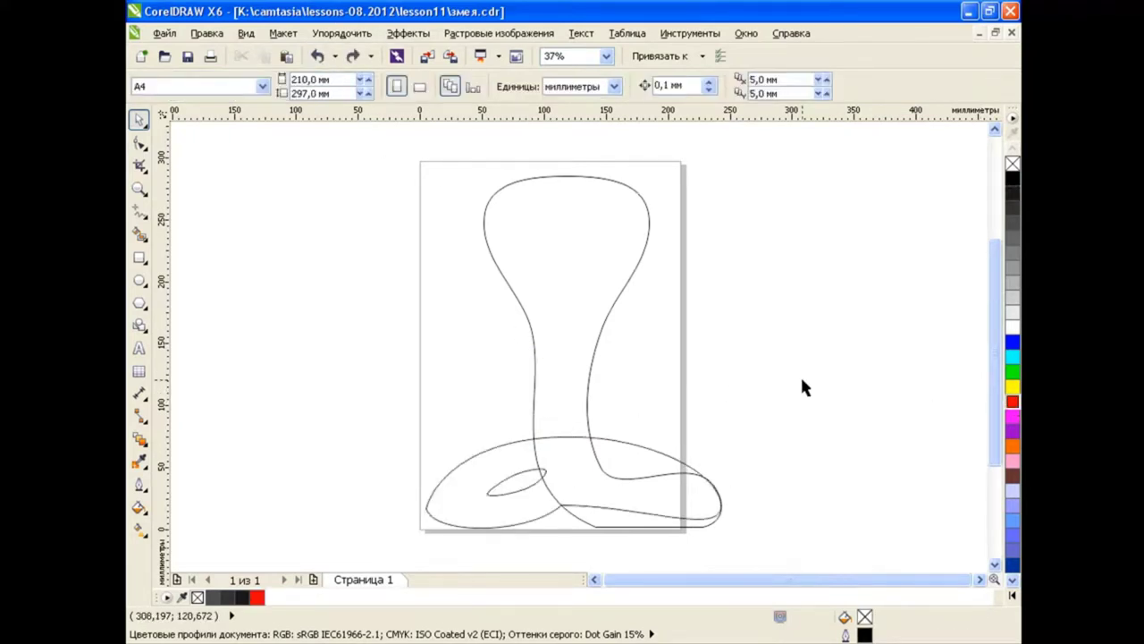
pyautogui.click(140, 215)
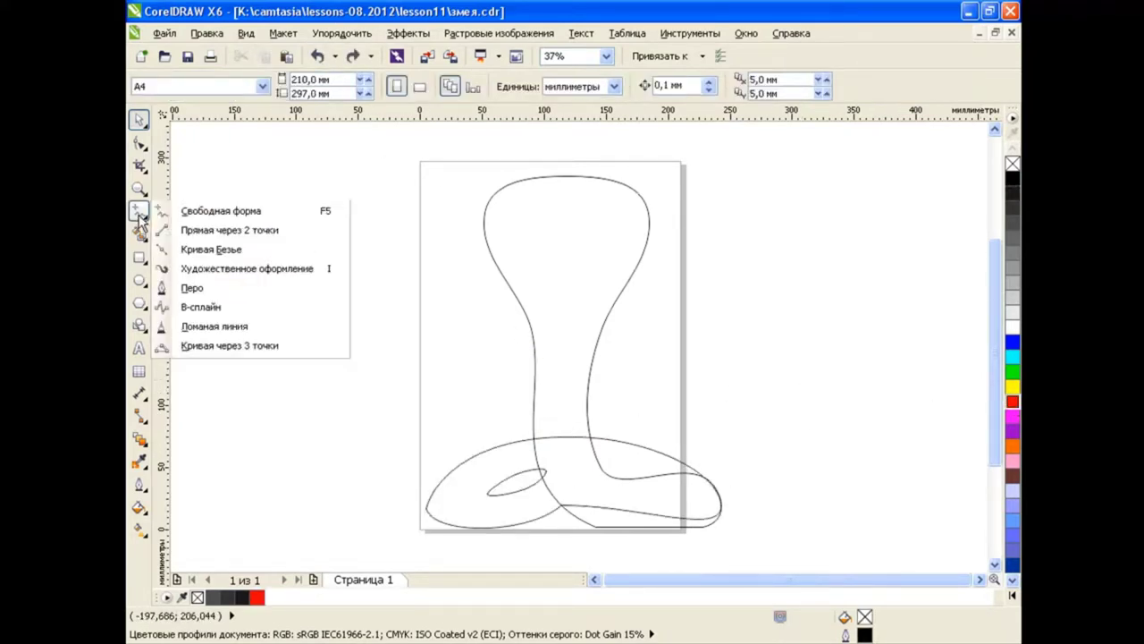
# Draw a closed three-point polyline triangle rising from the coil to the upper right.
pyautogui.click(215, 324)
pyautogui.click(542, 476)
pyautogui.click(669, 316)
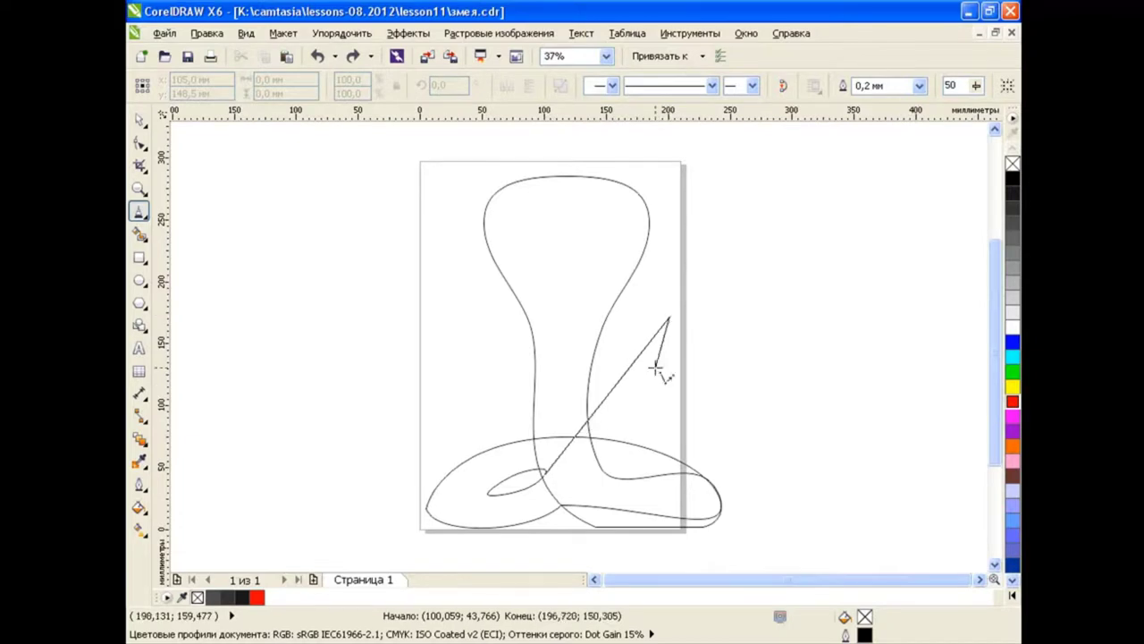
pyautogui.click(562, 504)
pyautogui.click(544, 474)
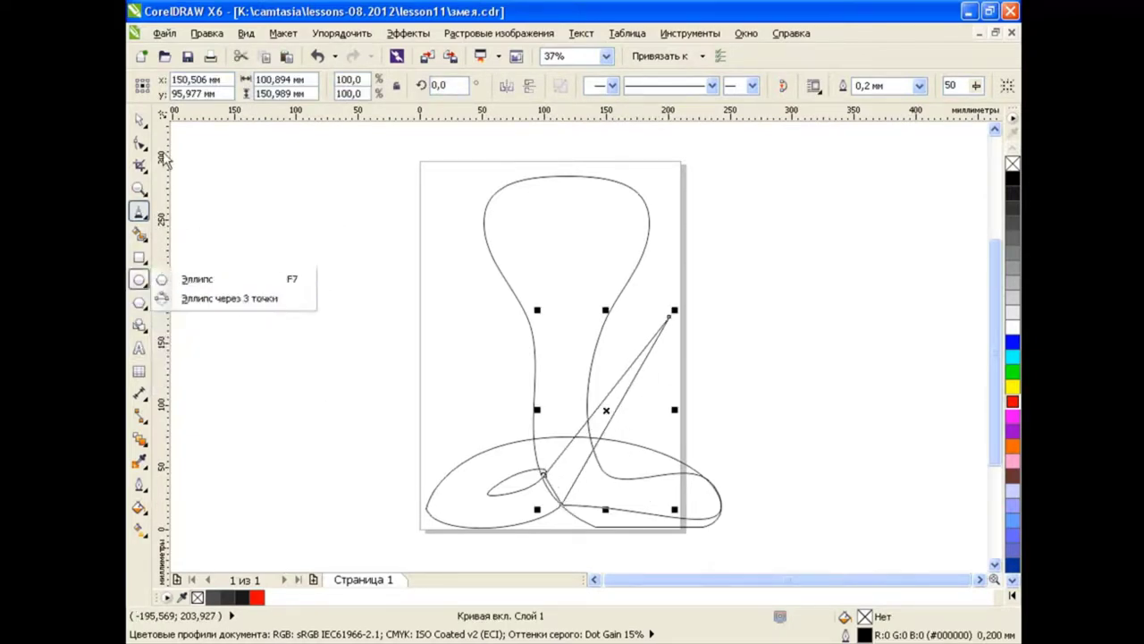
# Curve the triangle's edge and raise its tip into a slender crescent tail.
pyautogui.click(139, 143)
pyautogui.moveTo(765, 278); pyautogui.dragTo(536, 528)
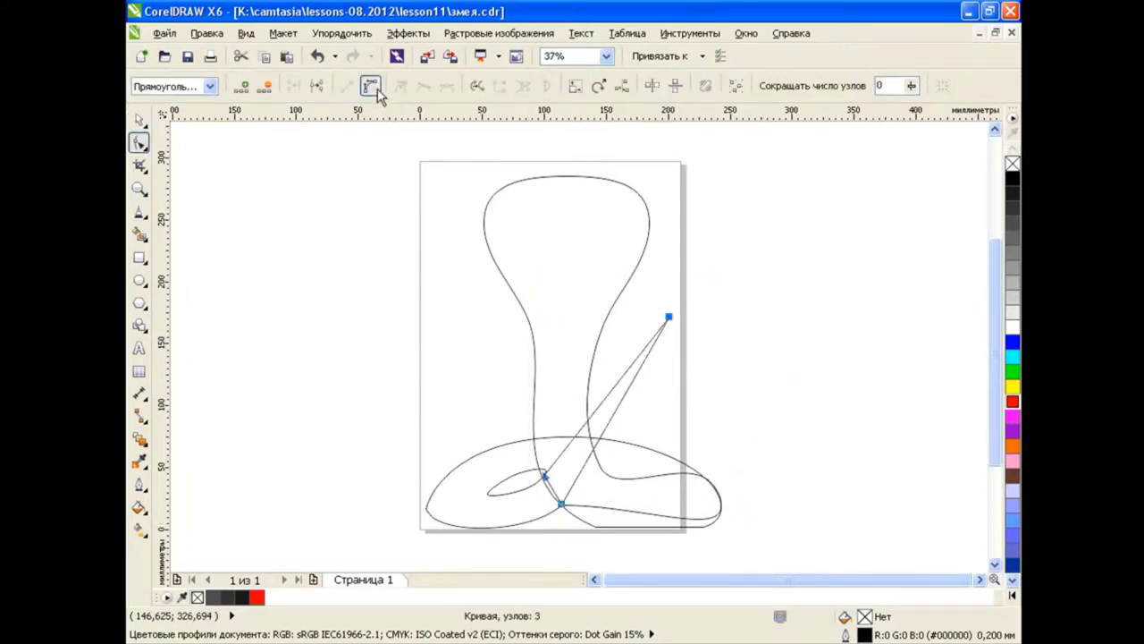
pyautogui.moveTo(603, 434); pyautogui.dragTo(642, 429)
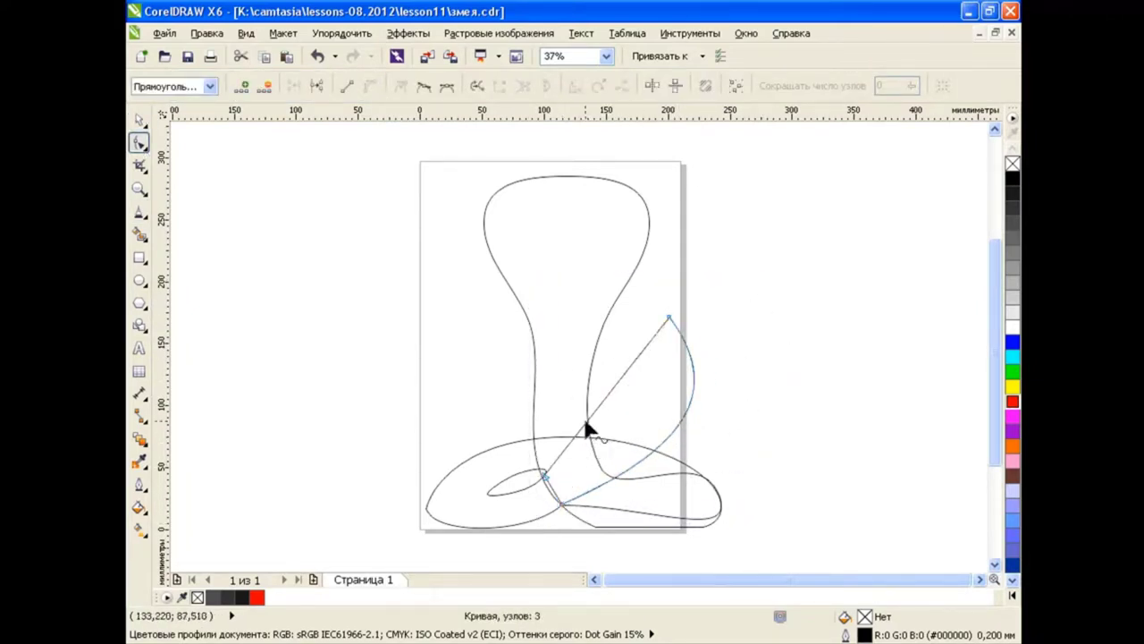
pyautogui.moveTo(668, 316); pyautogui.dragTo(660, 269)
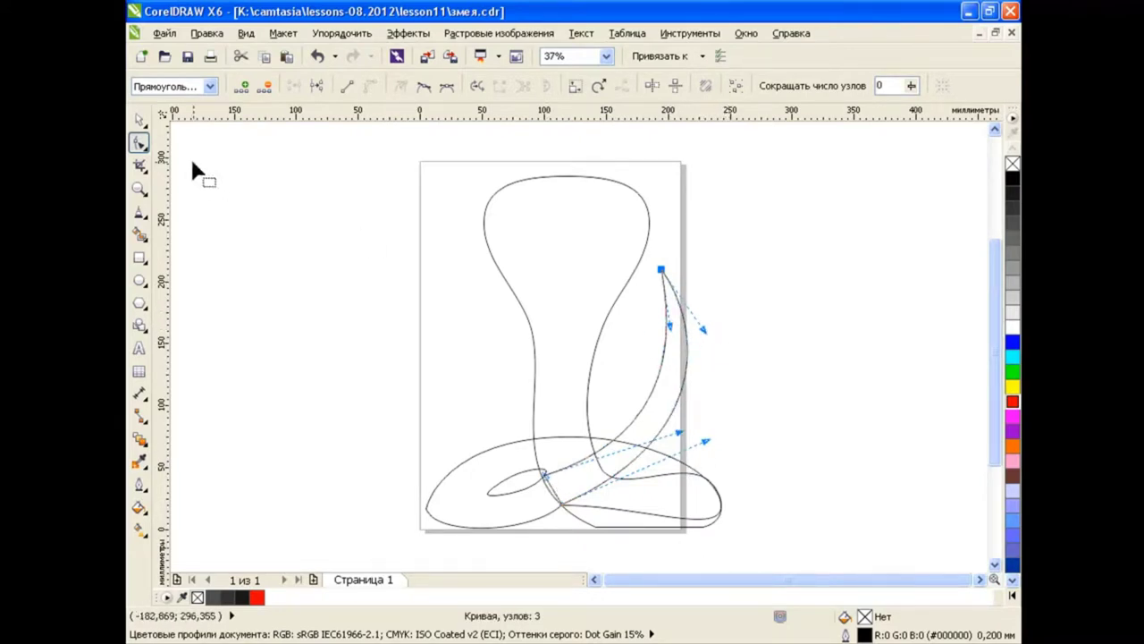
pyautogui.press('space')
pyautogui.click(376, 410)
pyautogui.click(534, 346)
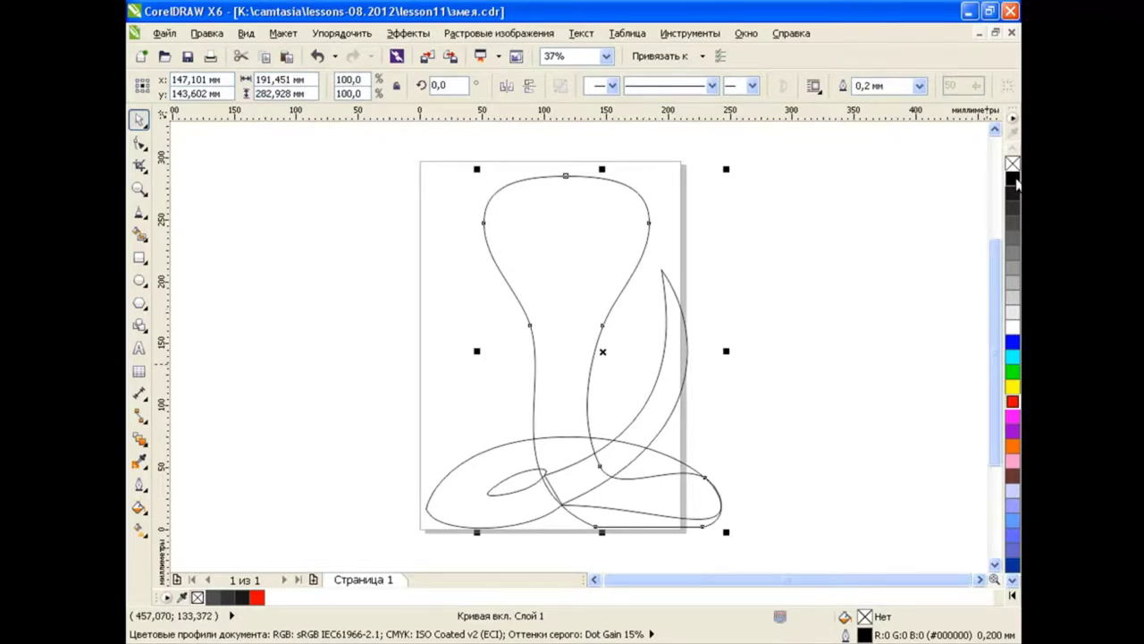
# Fill the body dark grey, the tail mid grey and the coil loop light grey.
pyautogui.click(1014, 224)
pyautogui.click(672, 373)
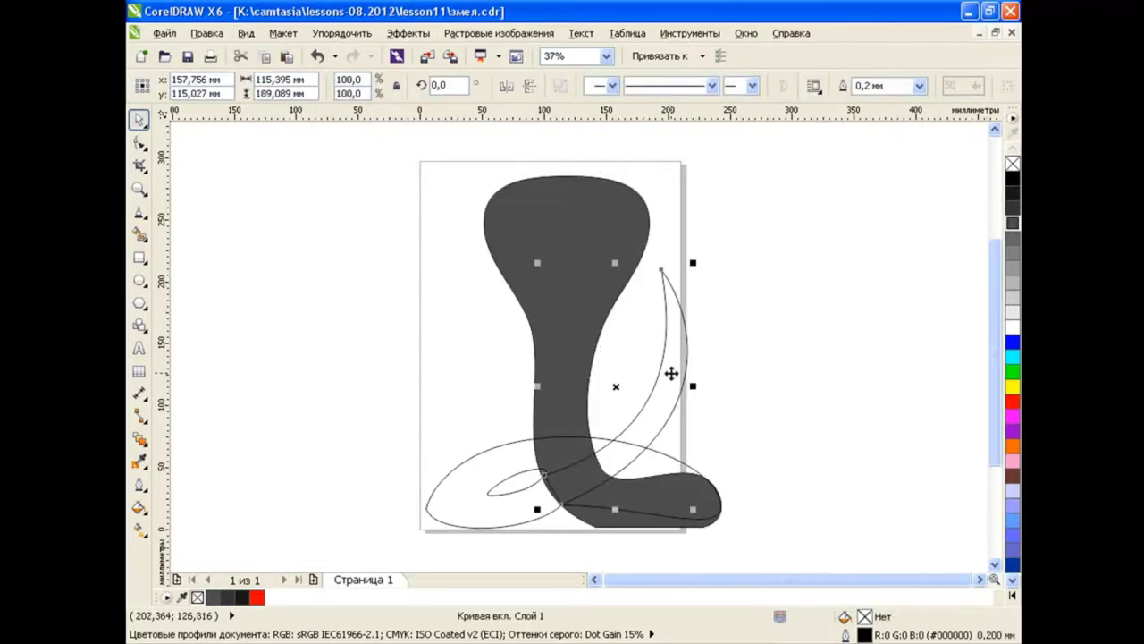
pyautogui.click(1015, 248)
pyautogui.press('Tab')
pyautogui.click(1013, 268)
pyautogui.click(874, 327)
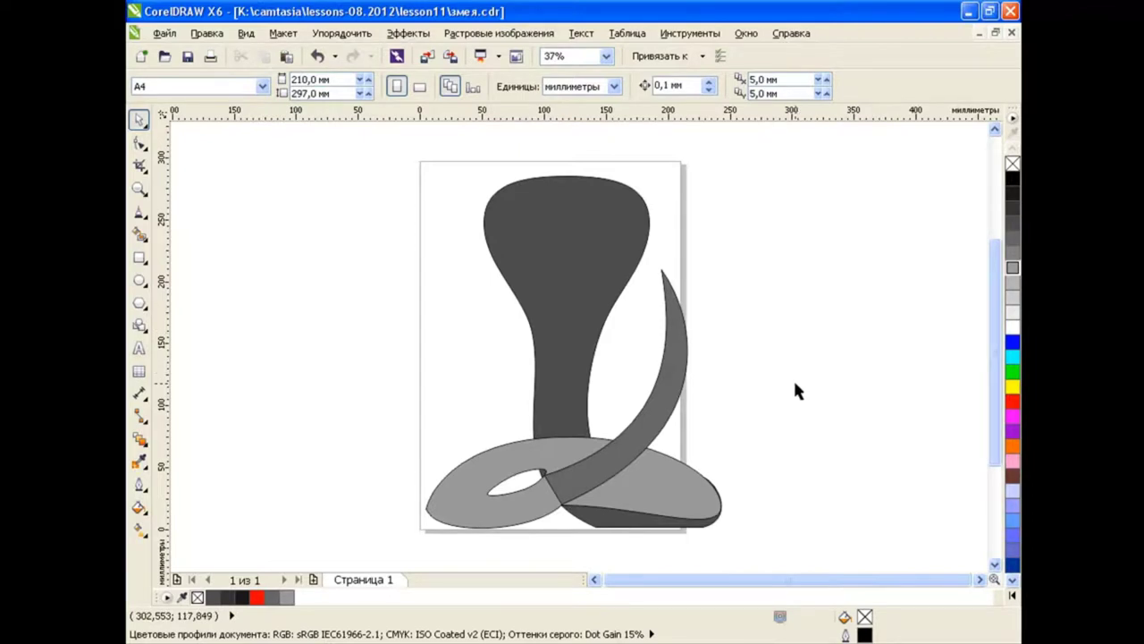
# Bring the dark body in front of the coil loop and tail.
pyautogui.click(606, 285)
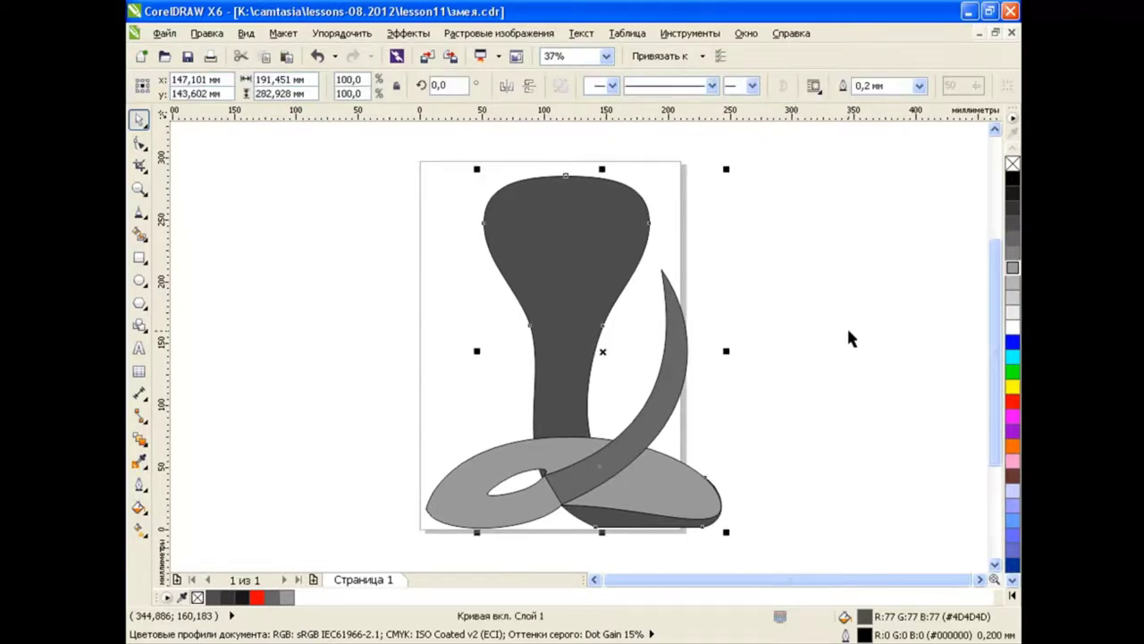
pyautogui.hotkey('shift', 'pageup')
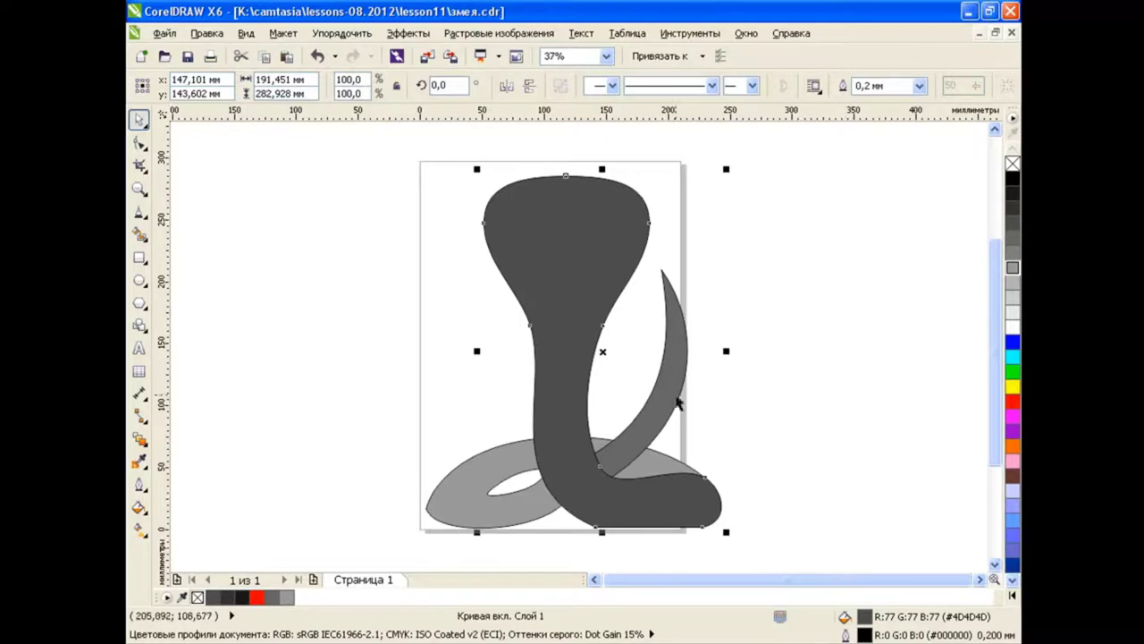
pyautogui.click(676, 400)
pyautogui.click(817, 455)
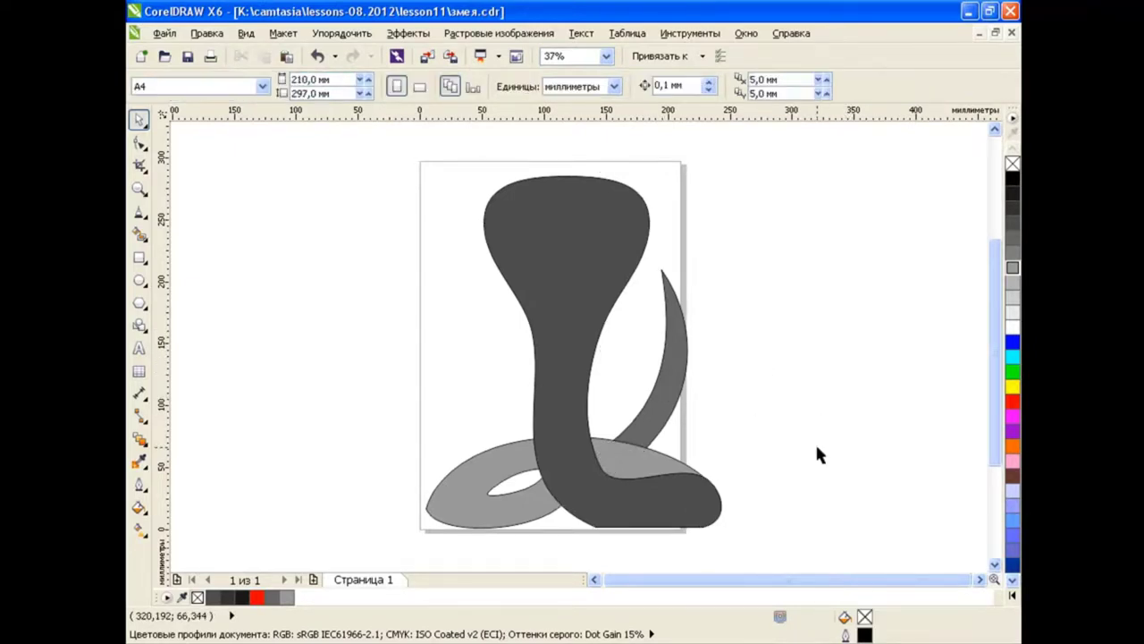
# Reshape the coil's bottom edge and stretch its inner hole right to the body's edge.
pyautogui.click(480, 511)
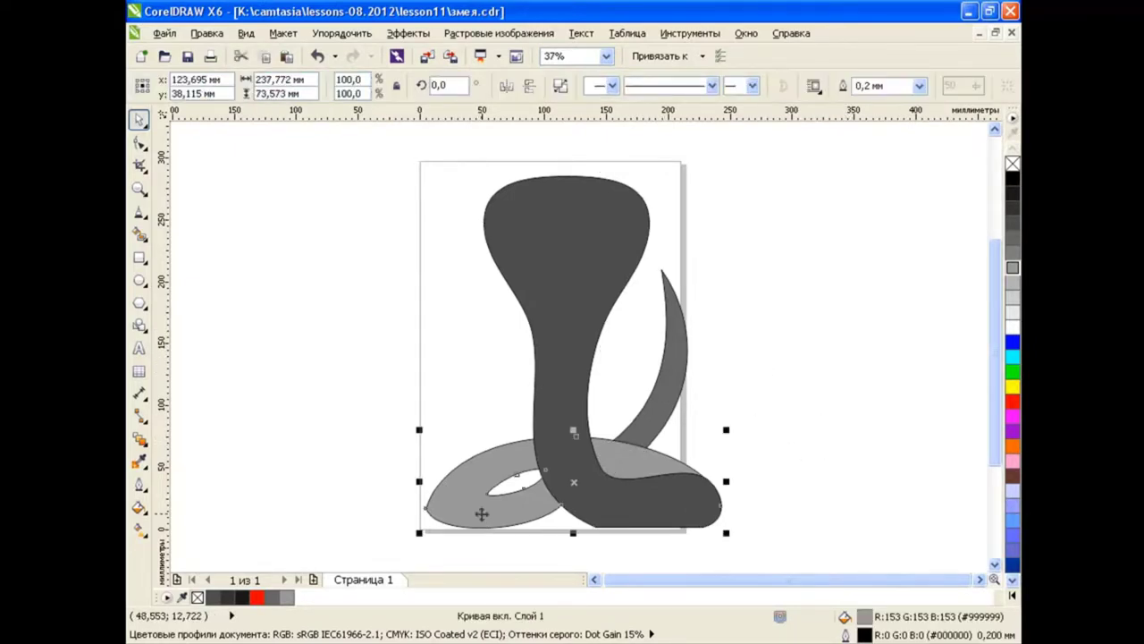
pyautogui.press('F10')
pyautogui.moveTo(567, 522); pyautogui.dragTo(527, 535)
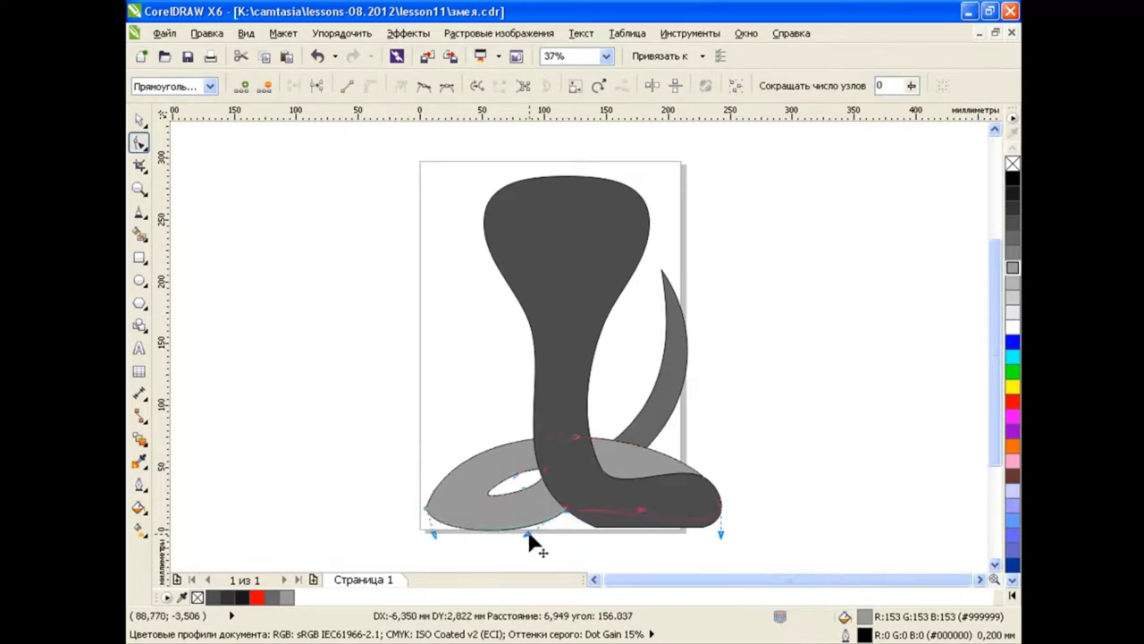
pyautogui.click(549, 481)
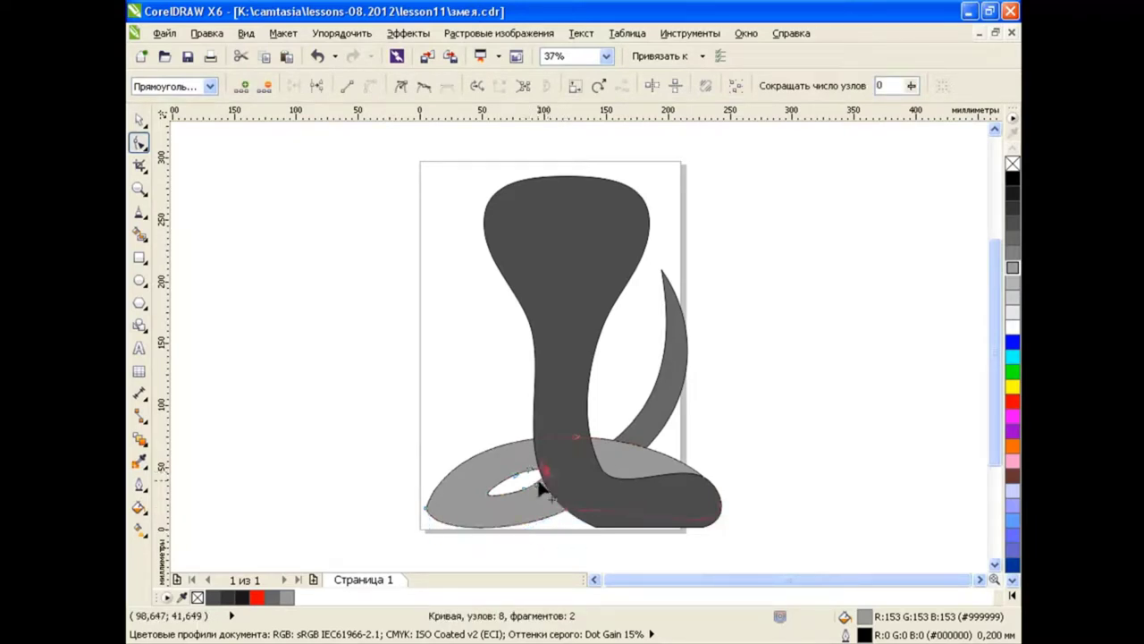
pyautogui.moveTo(542, 473); pyautogui.dragTo(527, 482)
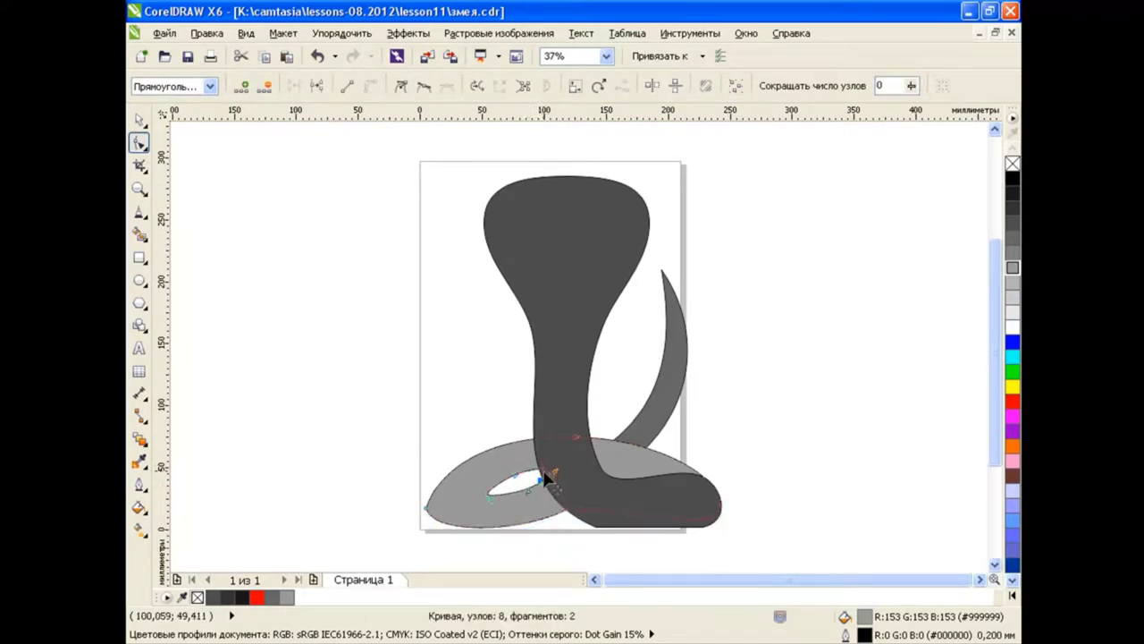
pyautogui.hotkey('ctrl', 'z')
pyautogui.moveTo(551, 481); pyautogui.dragTo(543, 468)
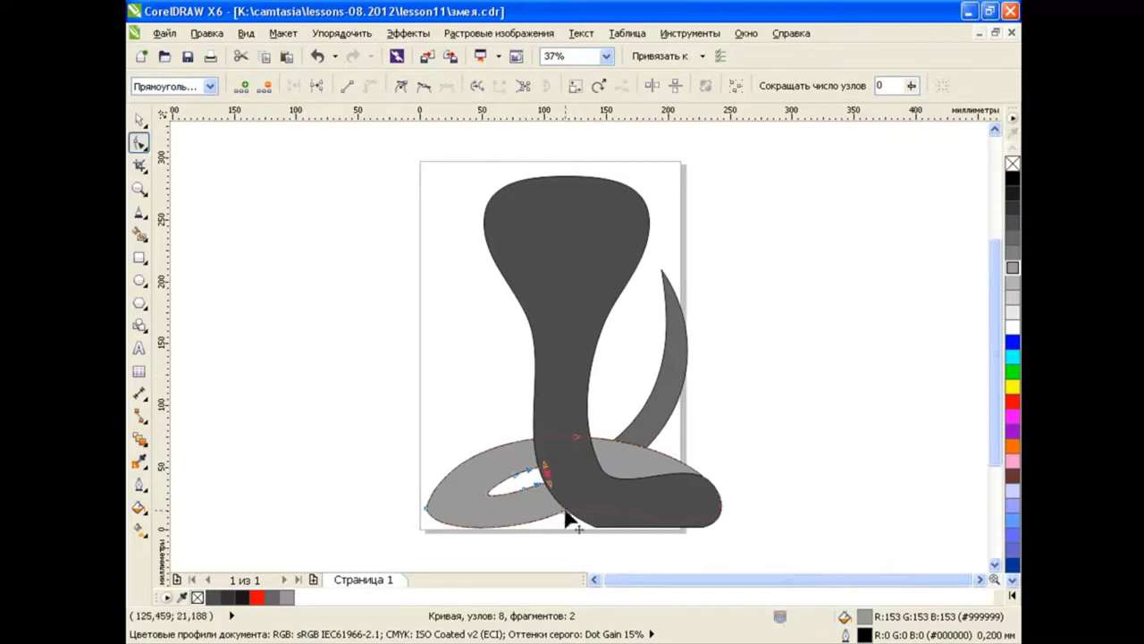
pyautogui.press('space')
pyautogui.click(361, 382)
# Add two nodes on the head's top and pull the centre down between raised lobes.
pyautogui.scroll(1, 360, 382)
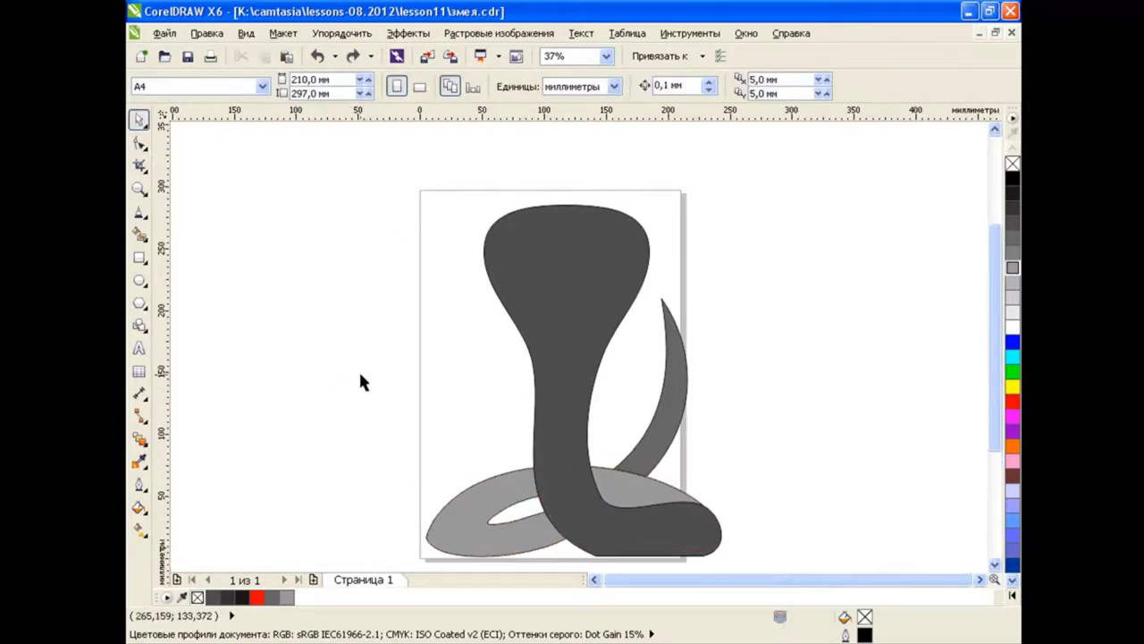
pyautogui.click(605, 238)
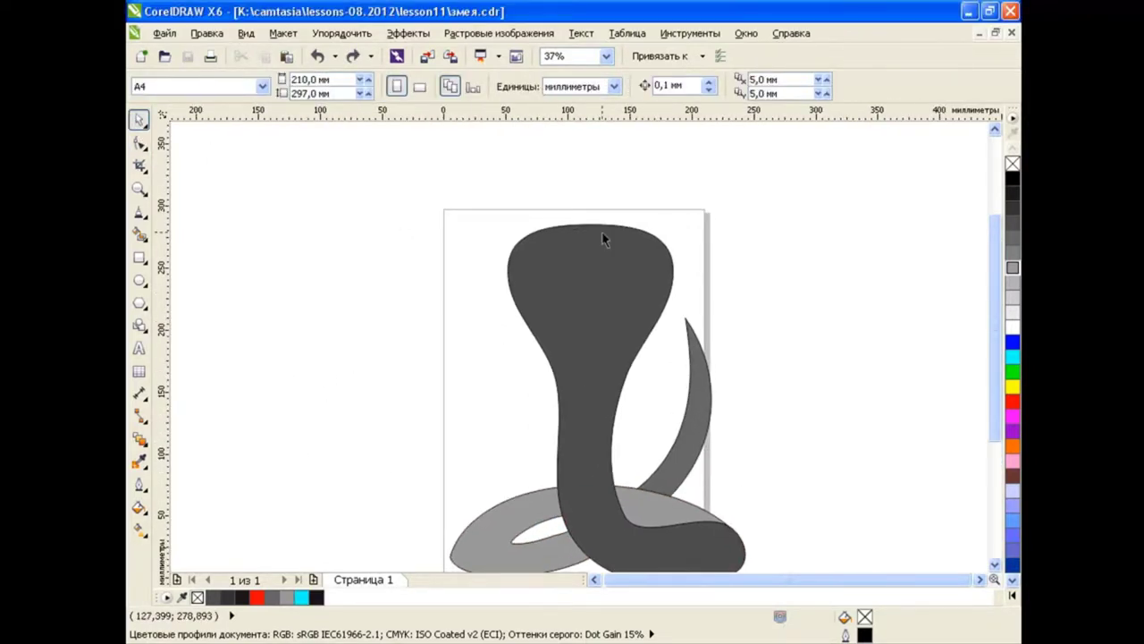
pyautogui.scroll(2, 605, 238)
pyautogui.press('space')
pyautogui.doubleClick(532, 215)
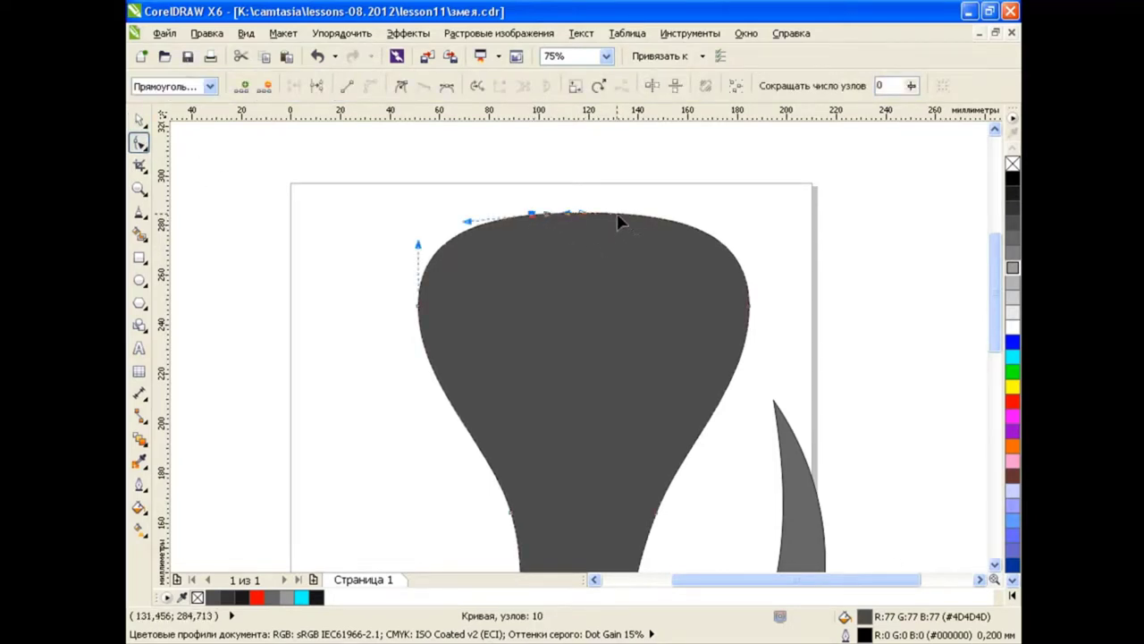
pyautogui.doubleClick(583, 215)
pyautogui.moveTo(583, 215)
pyautogui.mouseDown()
pyautogui.moveTo(585, 228)
pyautogui.moveTo(524, 215)
pyautogui.mouseUp()
pyautogui.moveTo(626, 215); pyautogui.dragTo(634, 209)
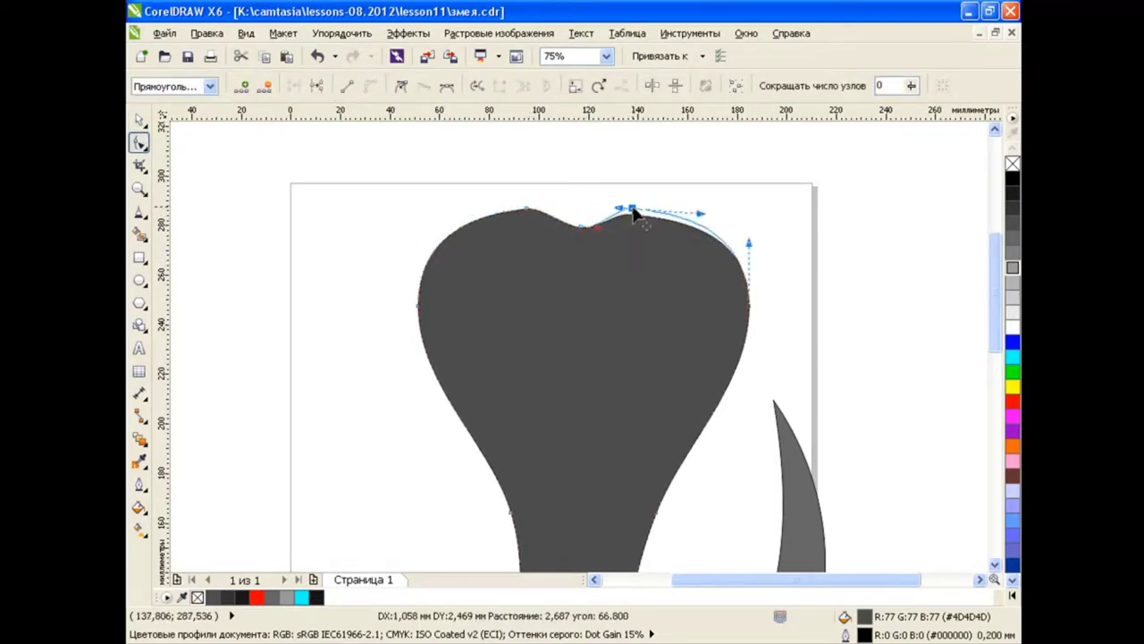
# Refine the dip and crown nodes into two rounded humps.
pyautogui.hotkey('ctrl', 'z')
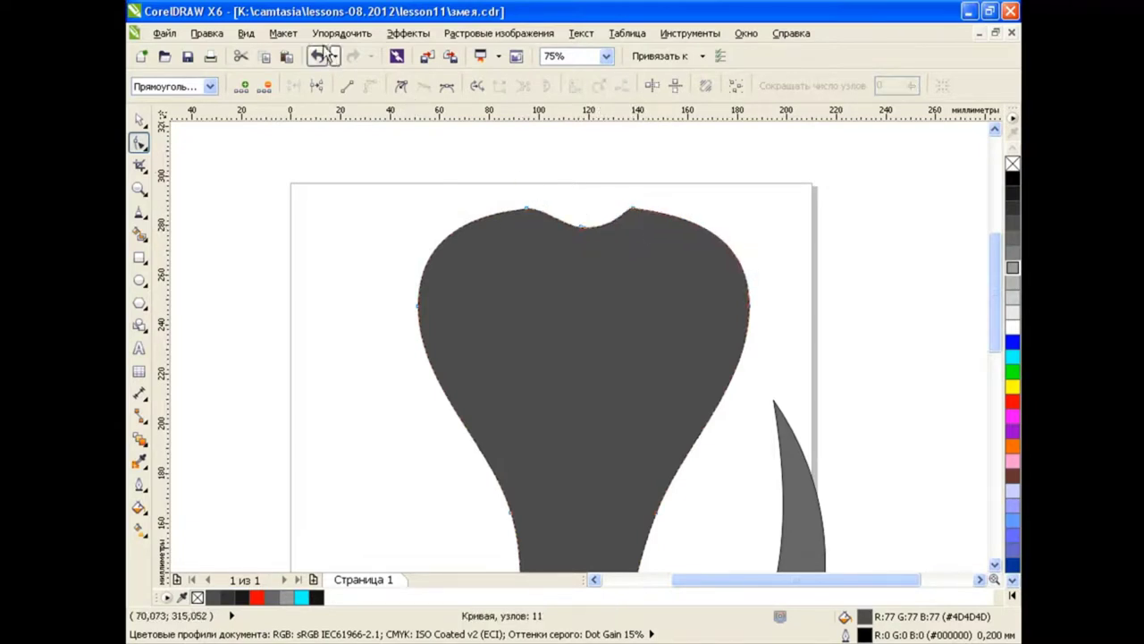
pyautogui.moveTo(603, 237); pyautogui.dragTo(616, 237)
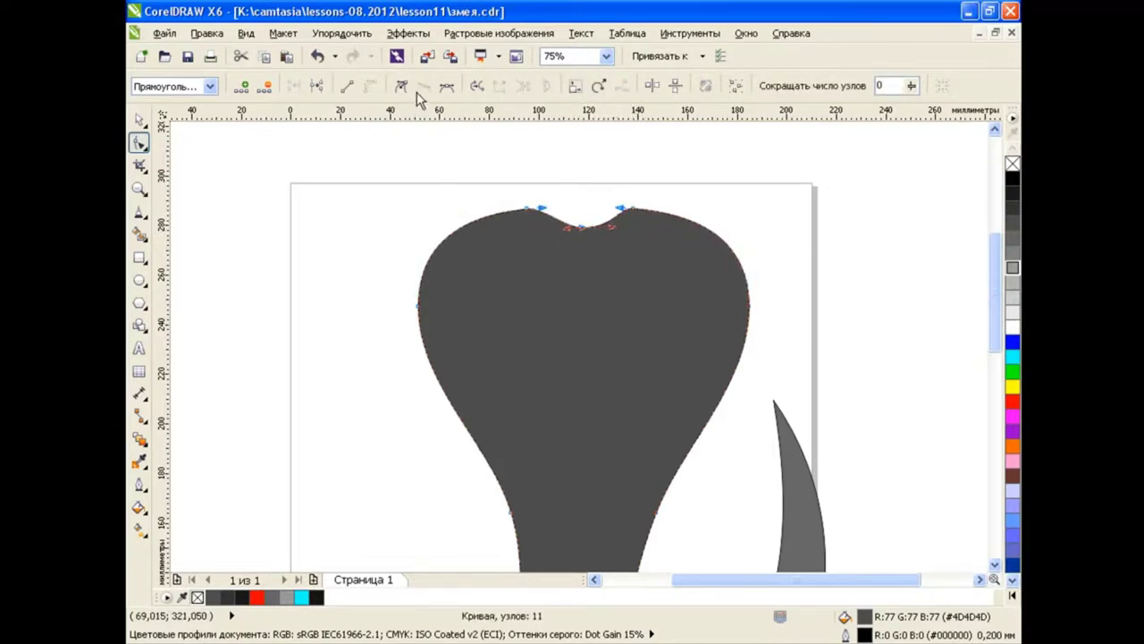
pyautogui.moveTo(528, 215); pyautogui.dragTo(547, 214)
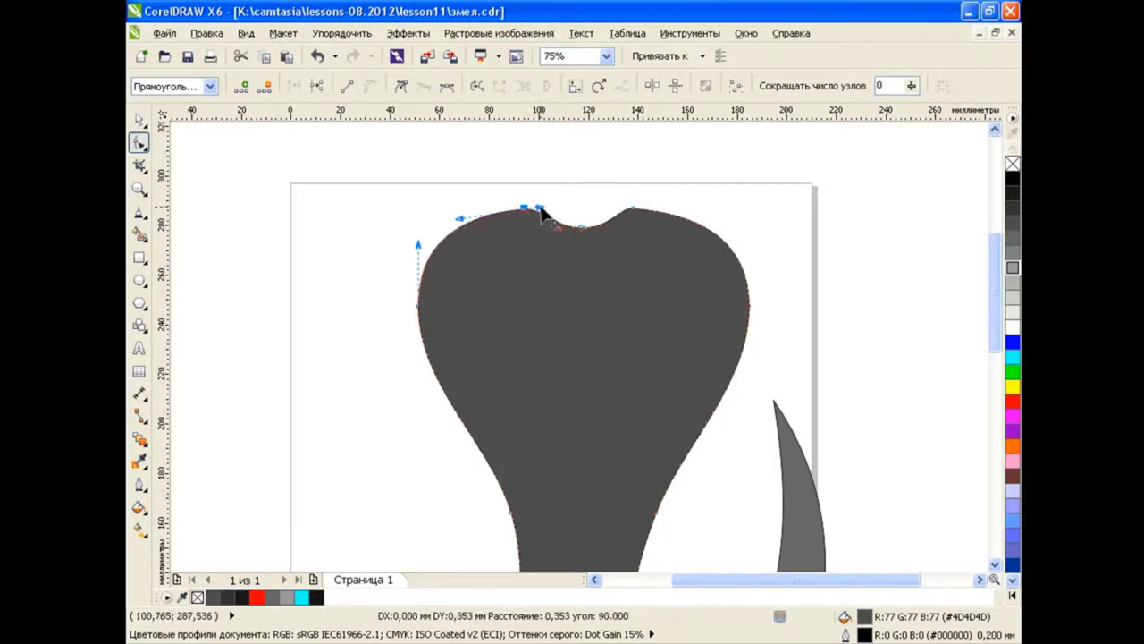
pyautogui.click(632, 210)
pyautogui.moveTo(632, 210); pyautogui.dragTo(634, 208)
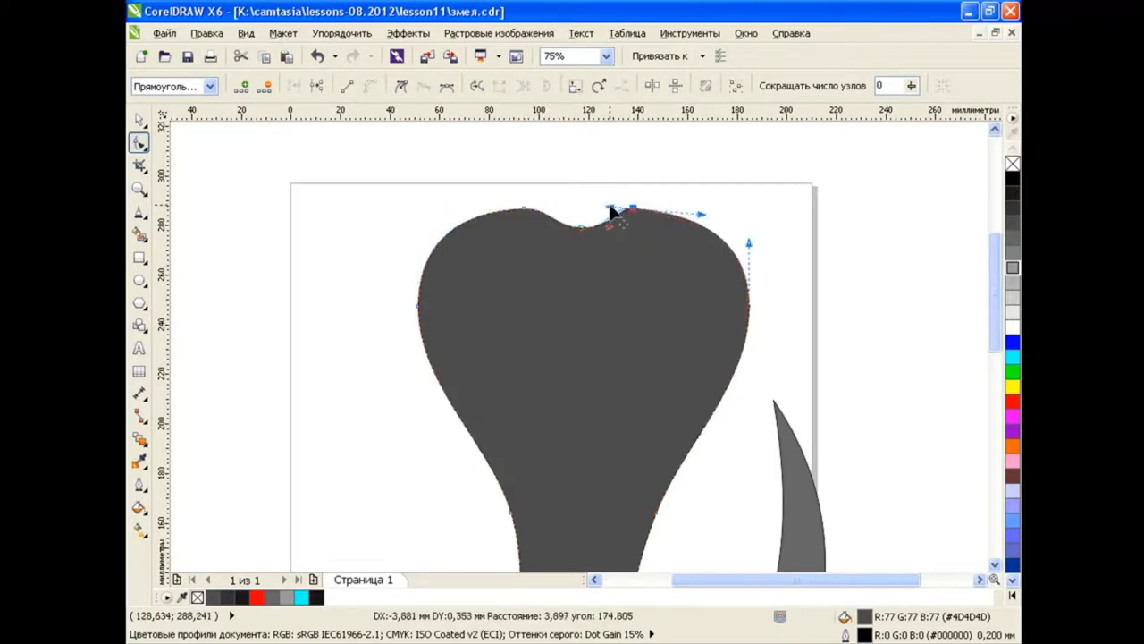
pyautogui.click(139, 280)
pyautogui.press('F3')
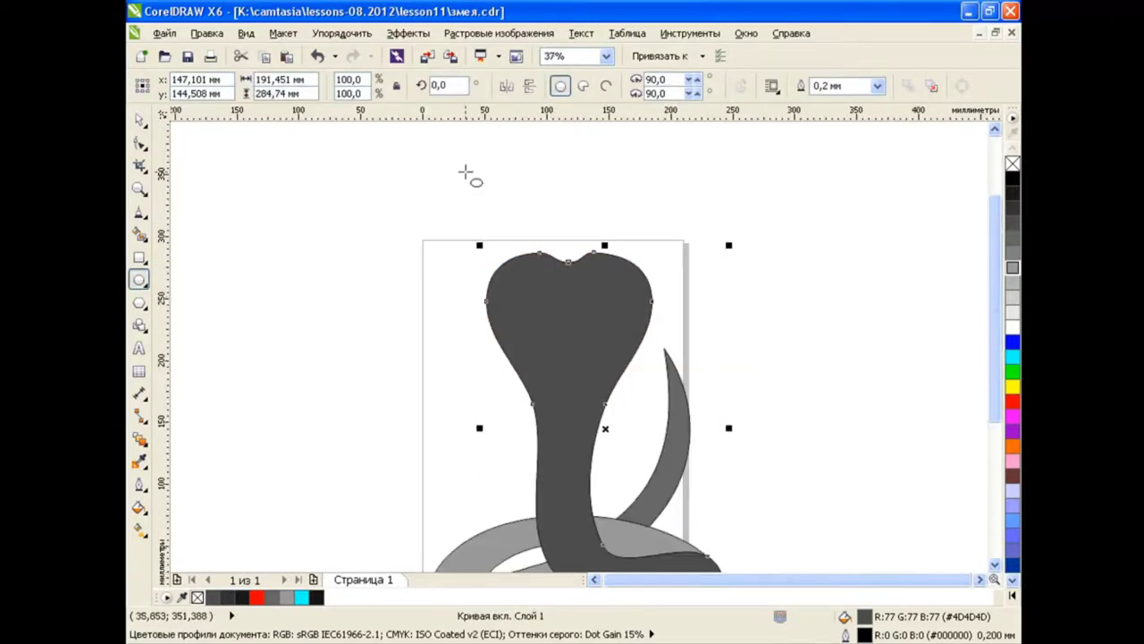
# Draw a circle over the head, move it up and squash it to about 85% height.
pyautogui.moveTo(465, 172); pyautogui.dragTo(657, 365)
pyautogui.press('space')
pyautogui.click(523, 213)
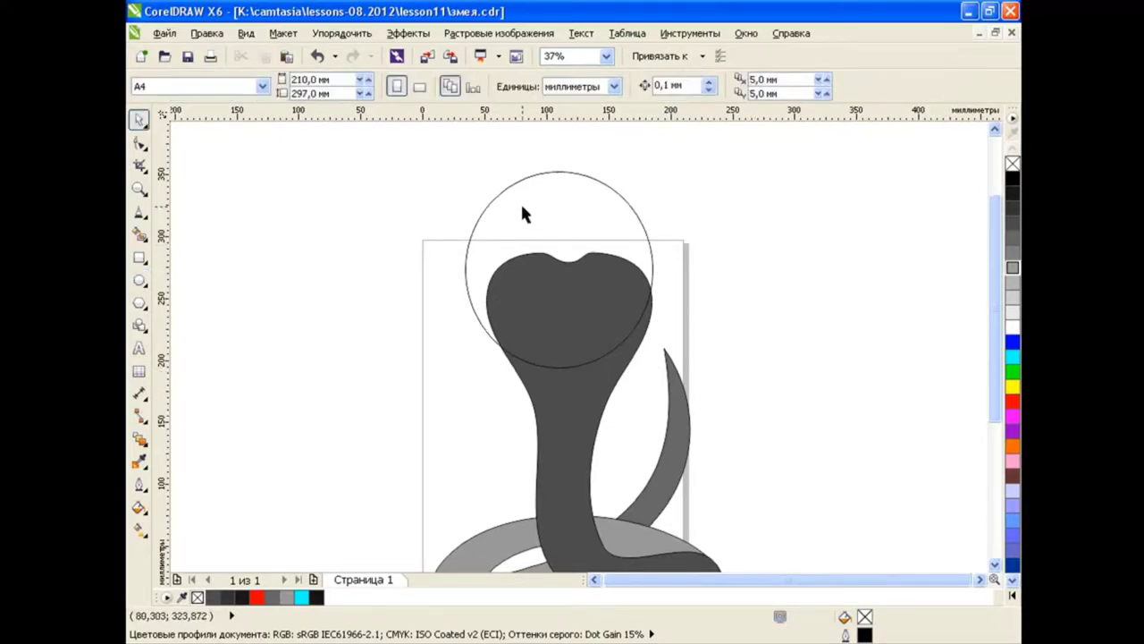
pyautogui.moveTo(587, 226); pyautogui.dragTo(597, 210)
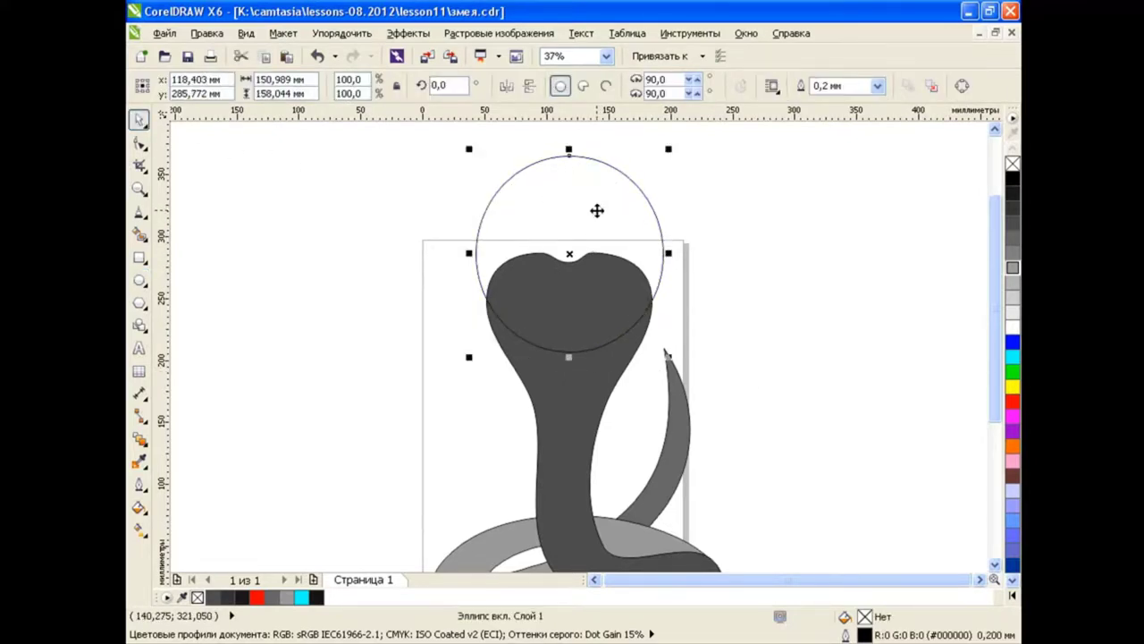
pyautogui.moveTo(568, 356); pyautogui.dragTo(569, 328)
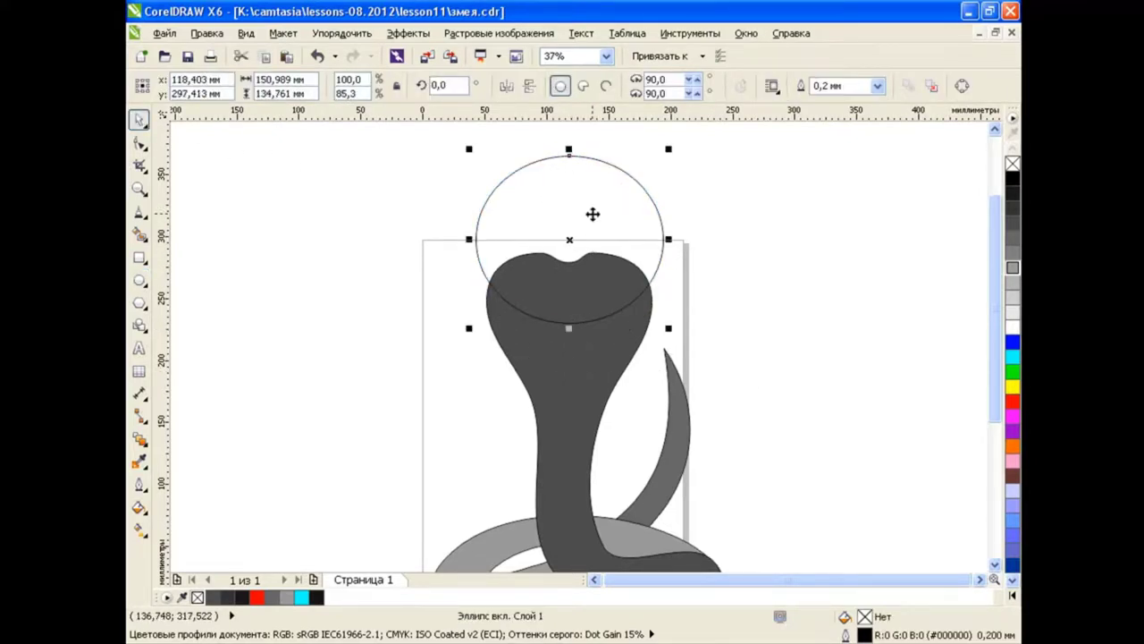
# Smart Fill the overlap with green, then delete the helper ellipse.
pyautogui.click(143, 237)
pyautogui.click(206, 231)
pyautogui.click(360, 86)
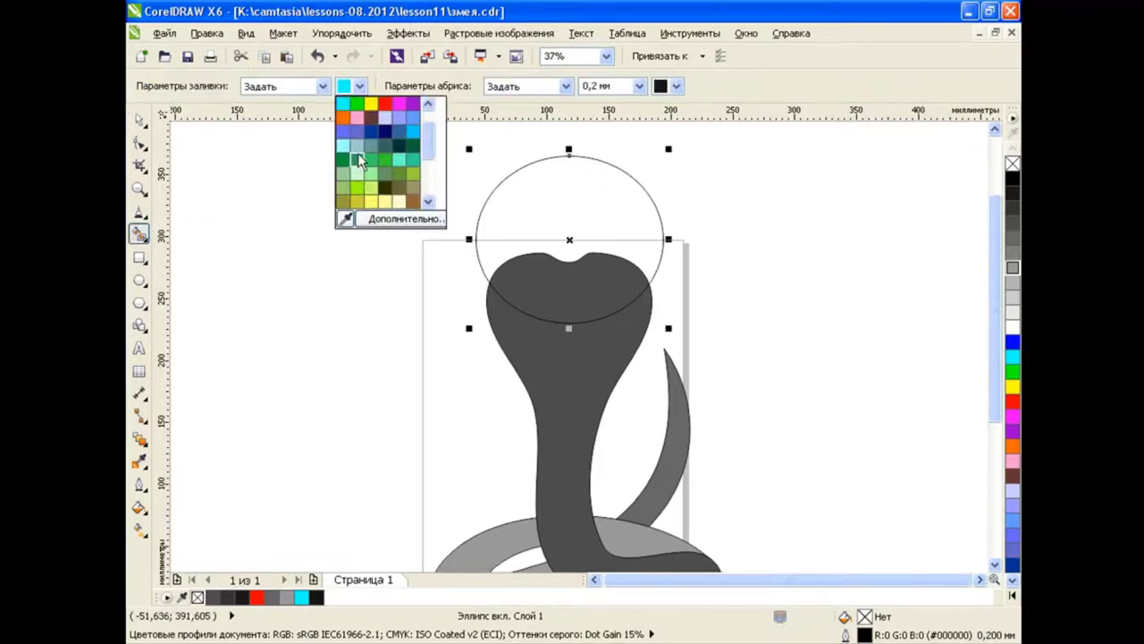
pyautogui.click(355, 161)
pyautogui.click(545, 282)
pyautogui.press('space')
pyautogui.click(661, 260)
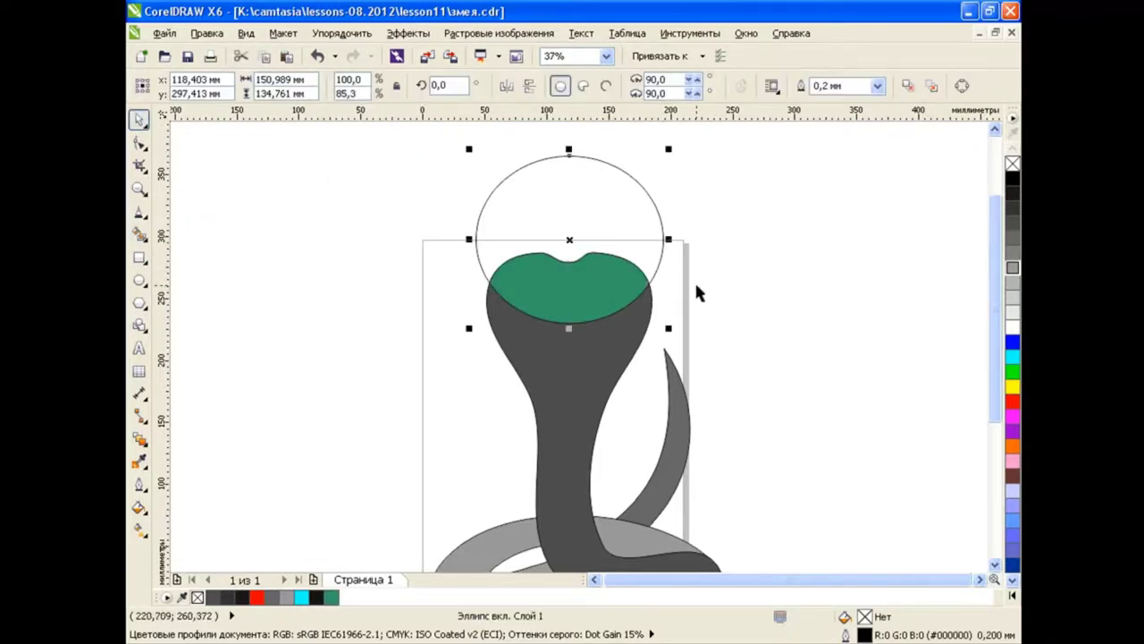
pyautogui.press('Delete')
pyautogui.click(647, 275)
pyautogui.click(735, 289)
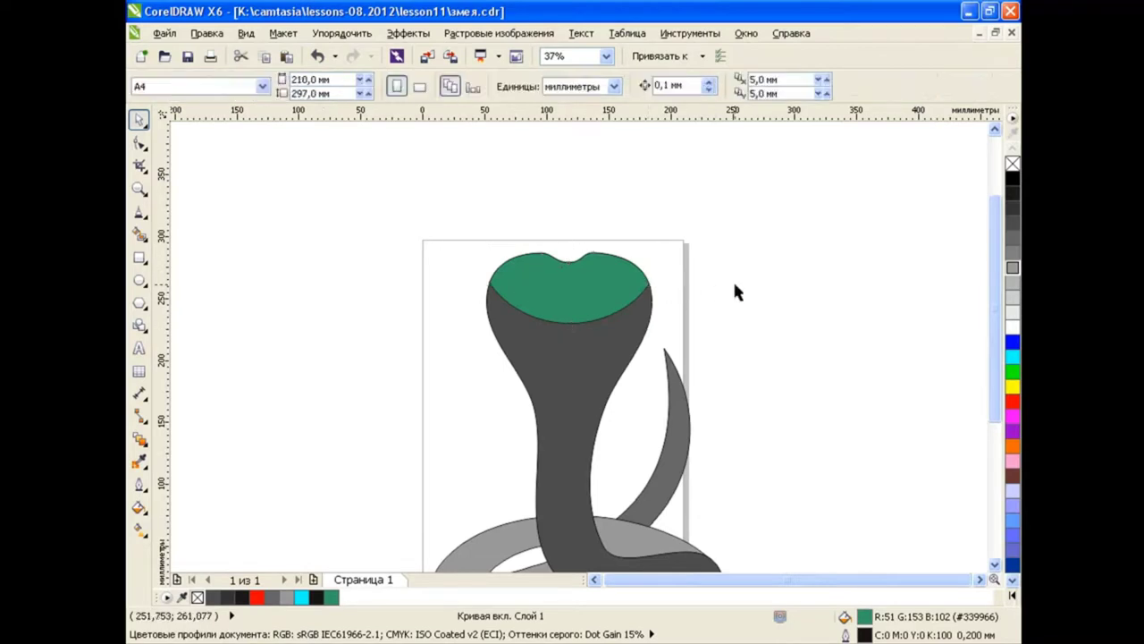
# Lower the bottom edge of a copy of the green curve and remove its fill.
pyautogui.scroll(3, 599, 329)
pyautogui.doubleClick(708, 237)
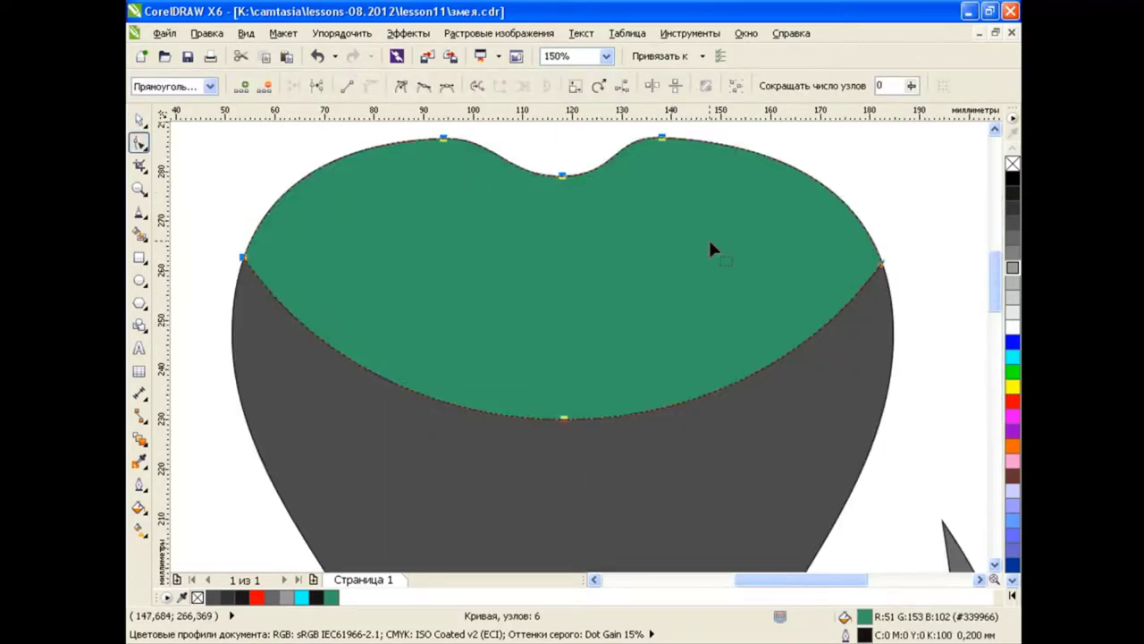
pyautogui.press('space')
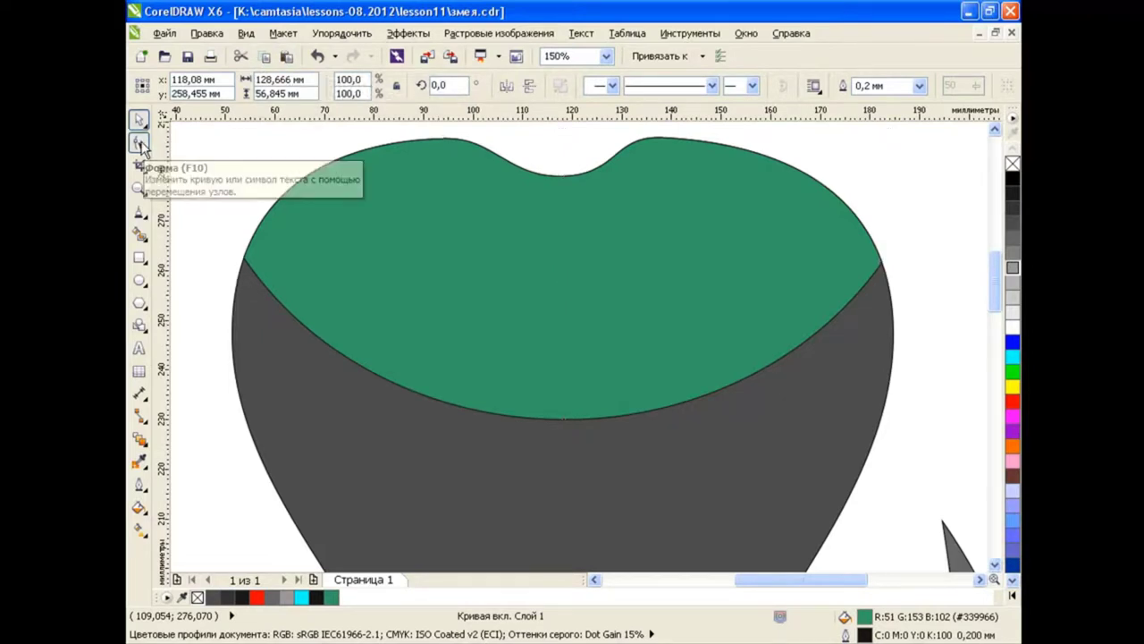
pyautogui.click(139, 141)
pyautogui.moveTo(566, 422); pyautogui.dragTo(563, 428)
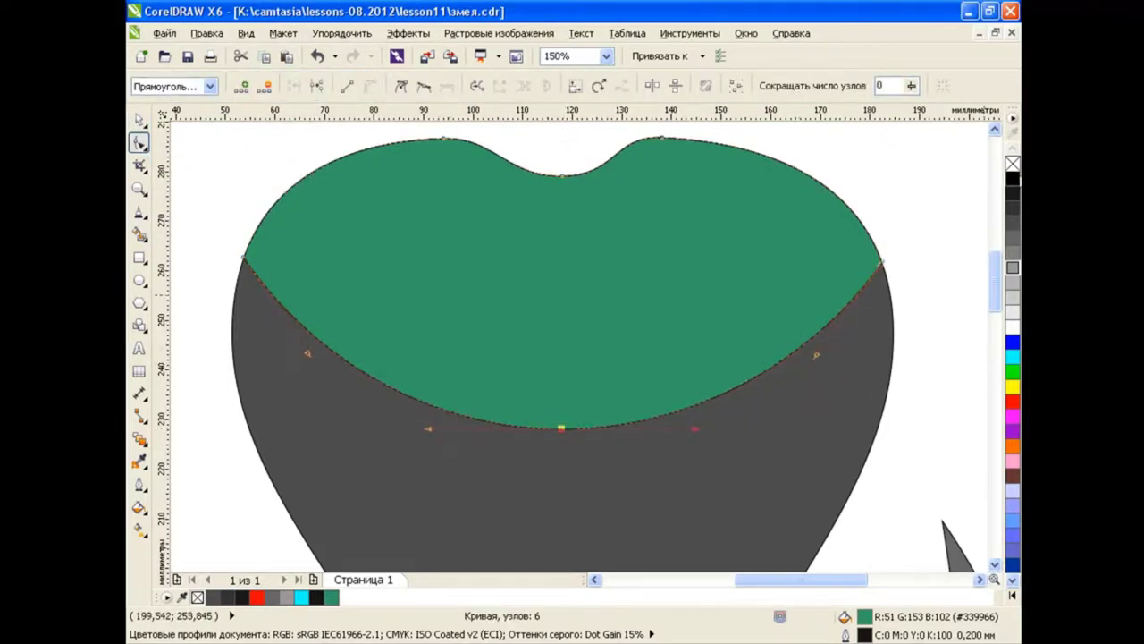
pyautogui.click(1013, 164)
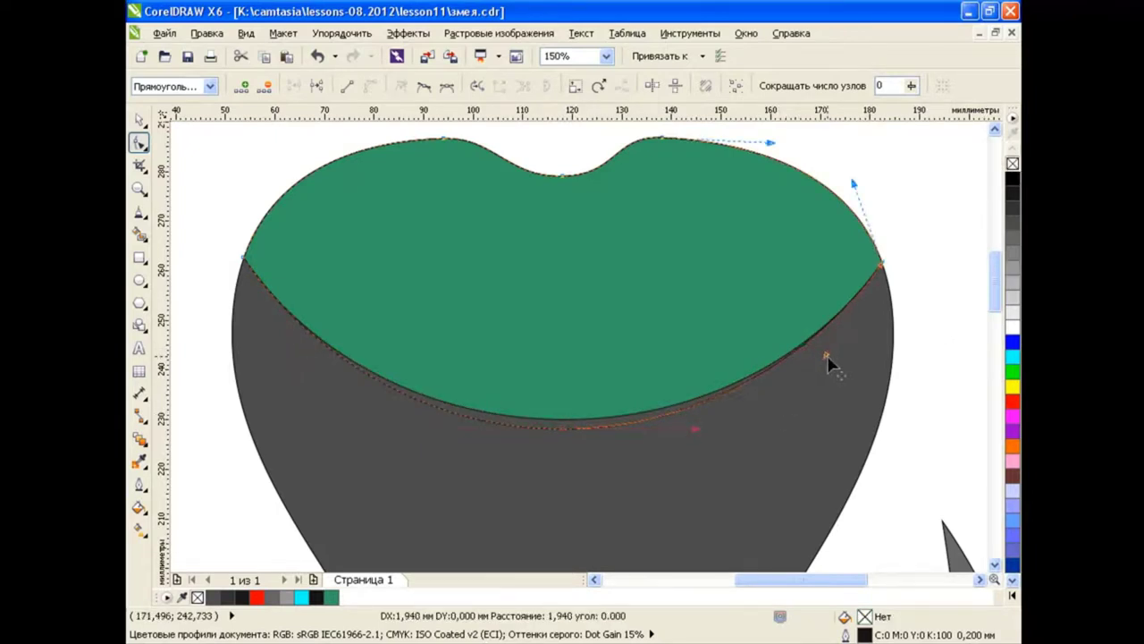
pyautogui.click(243, 257)
pyautogui.moveTo(308, 355); pyautogui.dragTo(298, 355)
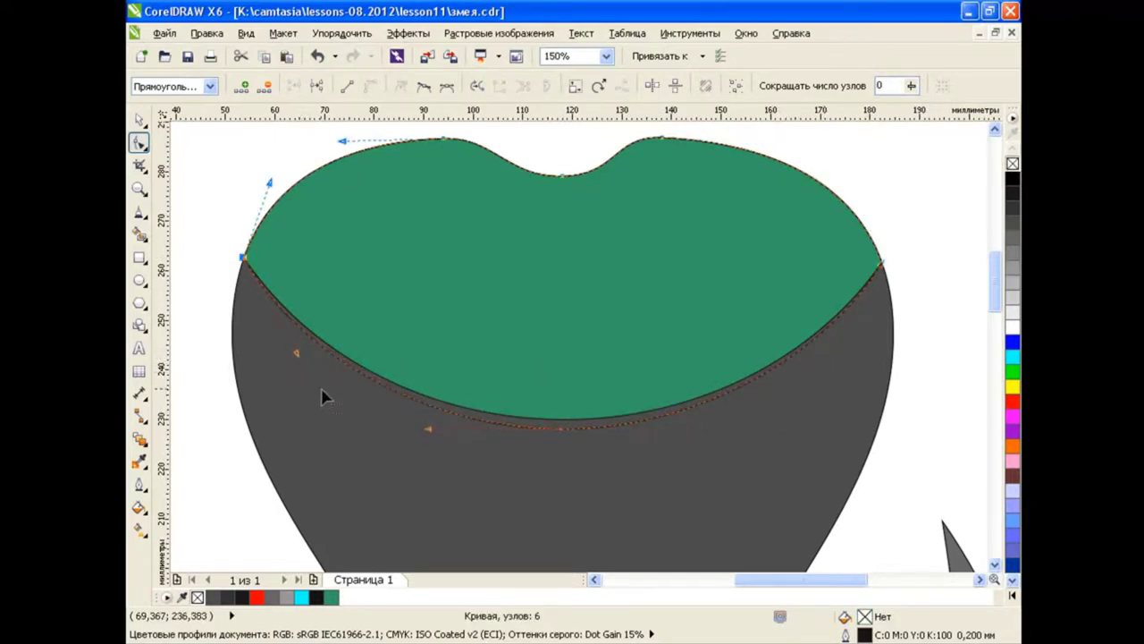
pyautogui.press('space')
pyautogui.click(195, 157)
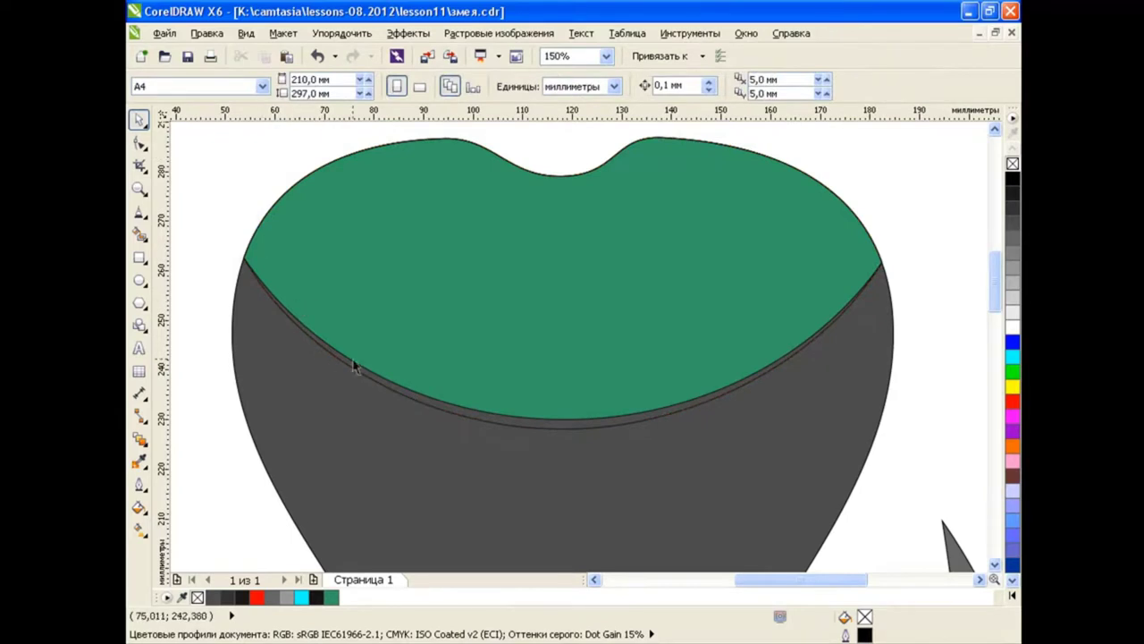
# Smart Fill the thin gap between the two curves with black.
pyautogui.click(139, 232)
pyautogui.click(360, 85)
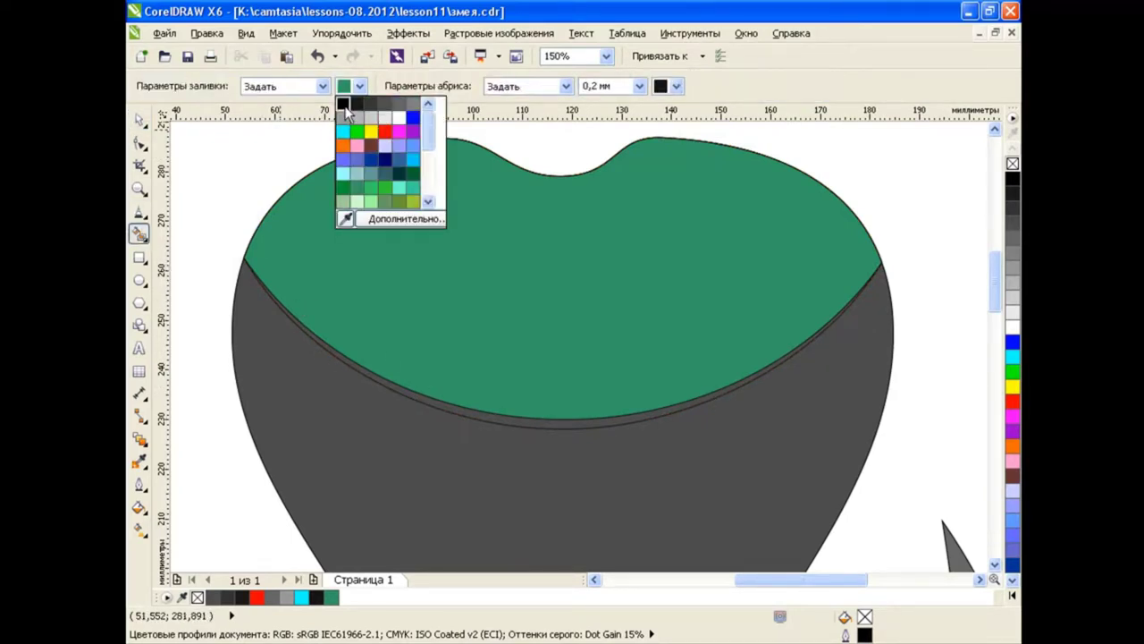
pyautogui.click(535, 420)
pyautogui.press('space')
pyautogui.click(233, 195)
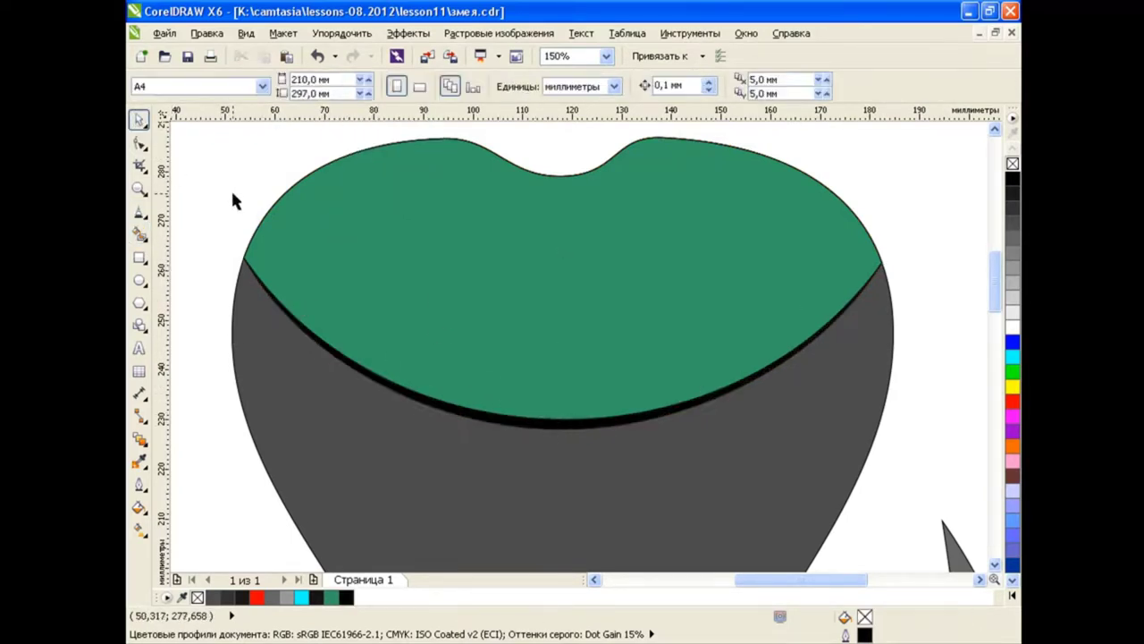
# Pull the curve's bottom and side nodes lower to open a wider band below the strip.
pyautogui.click(665, 253)
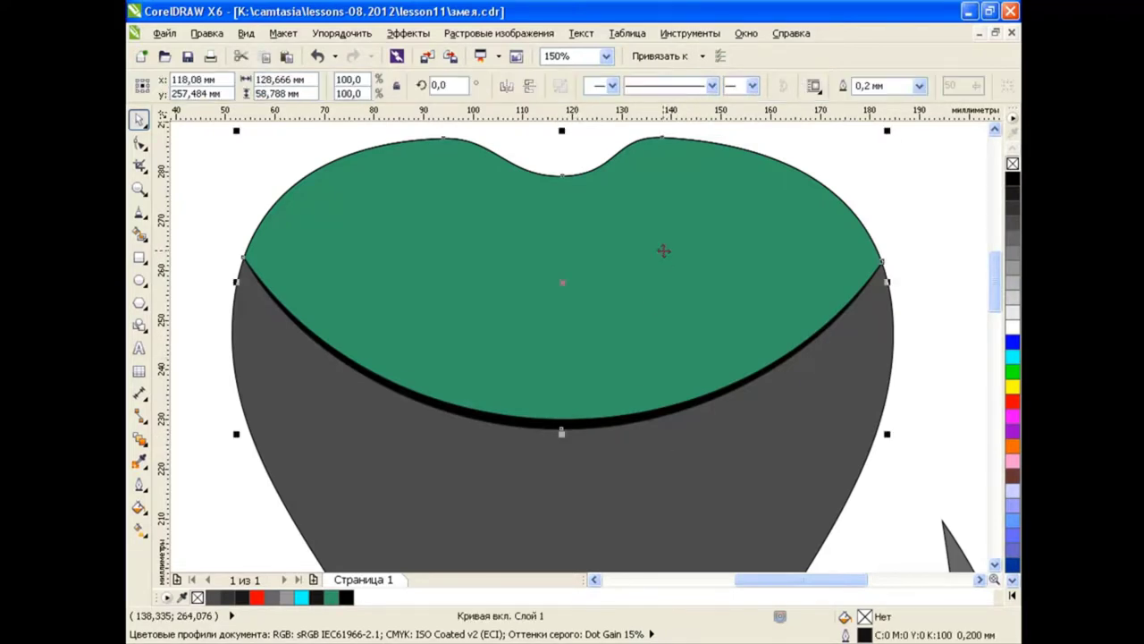
pyautogui.press('F10')
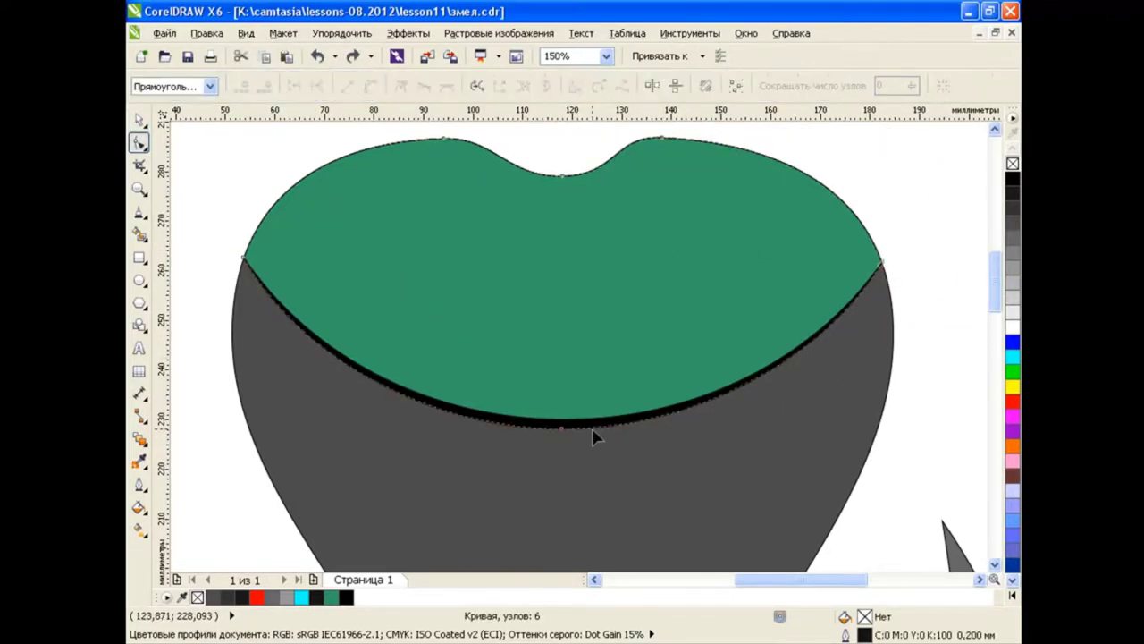
pyautogui.click(561, 428)
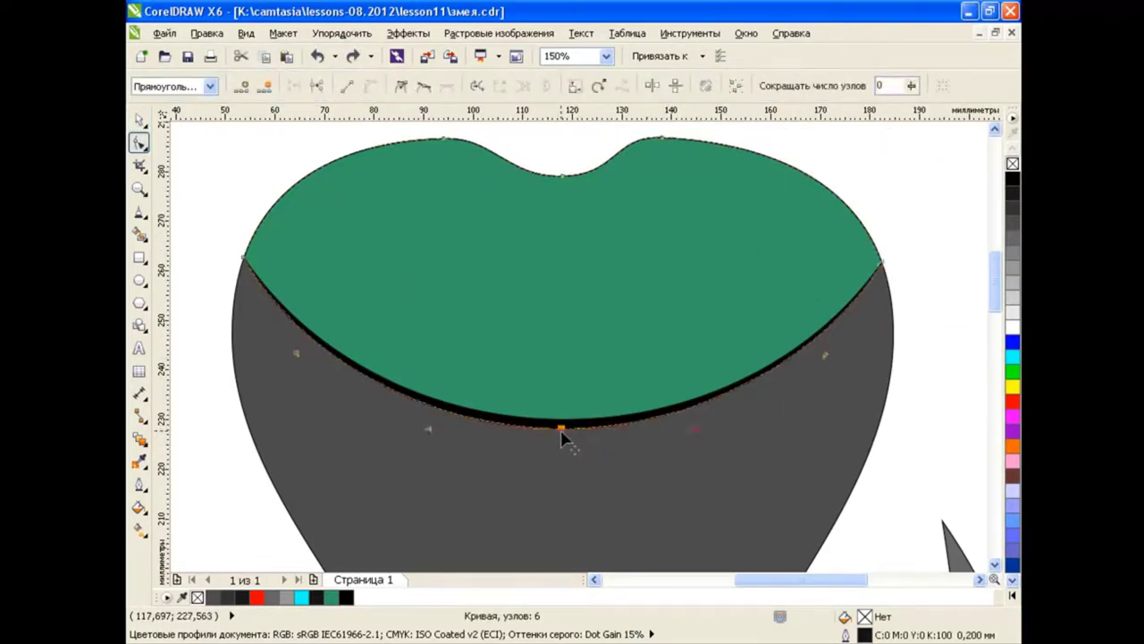
pyautogui.moveTo(561, 429); pyautogui.dragTo(560, 439)
pyautogui.moveTo(297, 354); pyautogui.dragTo(274, 350)
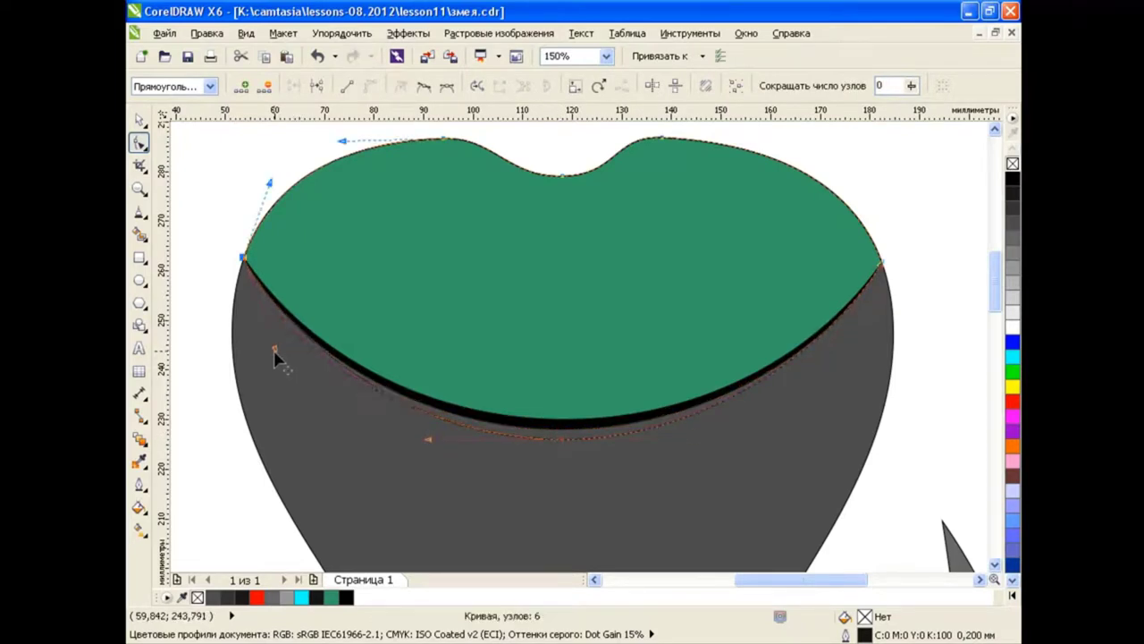
pyautogui.click(883, 264)
pyautogui.moveTo(822, 354); pyautogui.dragTo(844, 374)
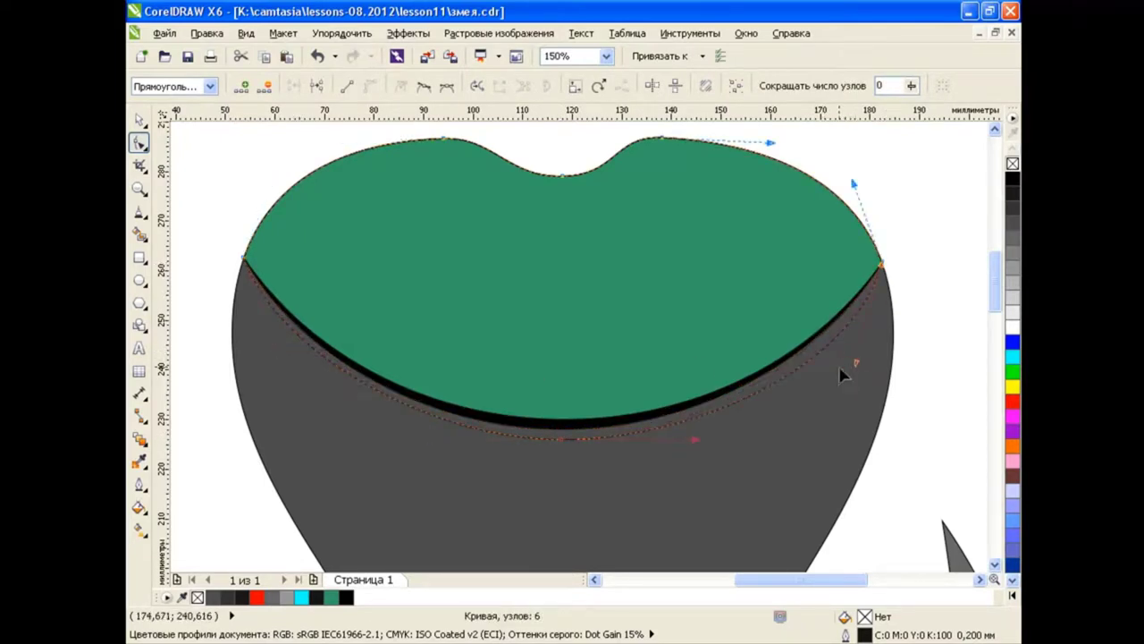
pyautogui.click(243, 260)
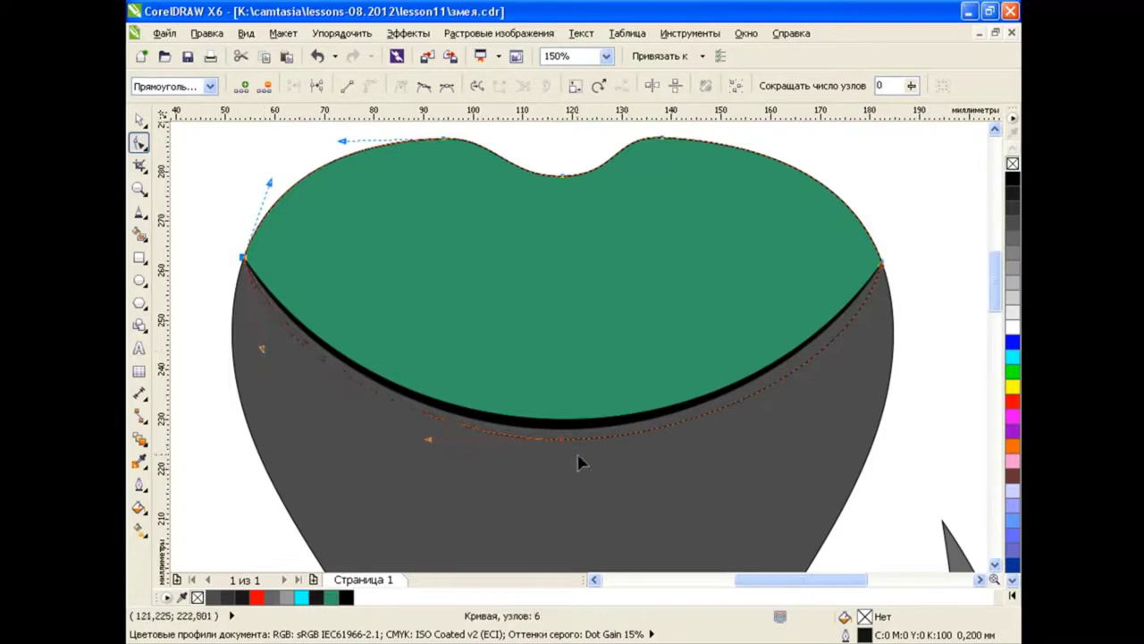
pyautogui.moveTo(559, 437); pyautogui.dragTo(560, 452)
pyautogui.moveTo(262, 349); pyautogui.dragTo(242, 347)
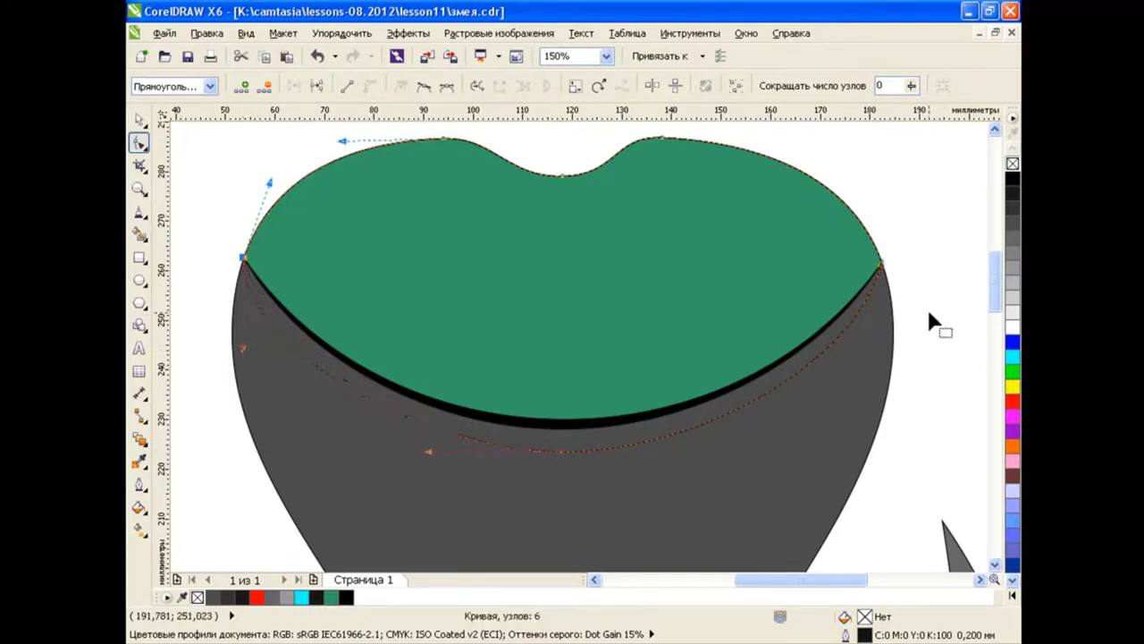
pyautogui.click(881, 265)
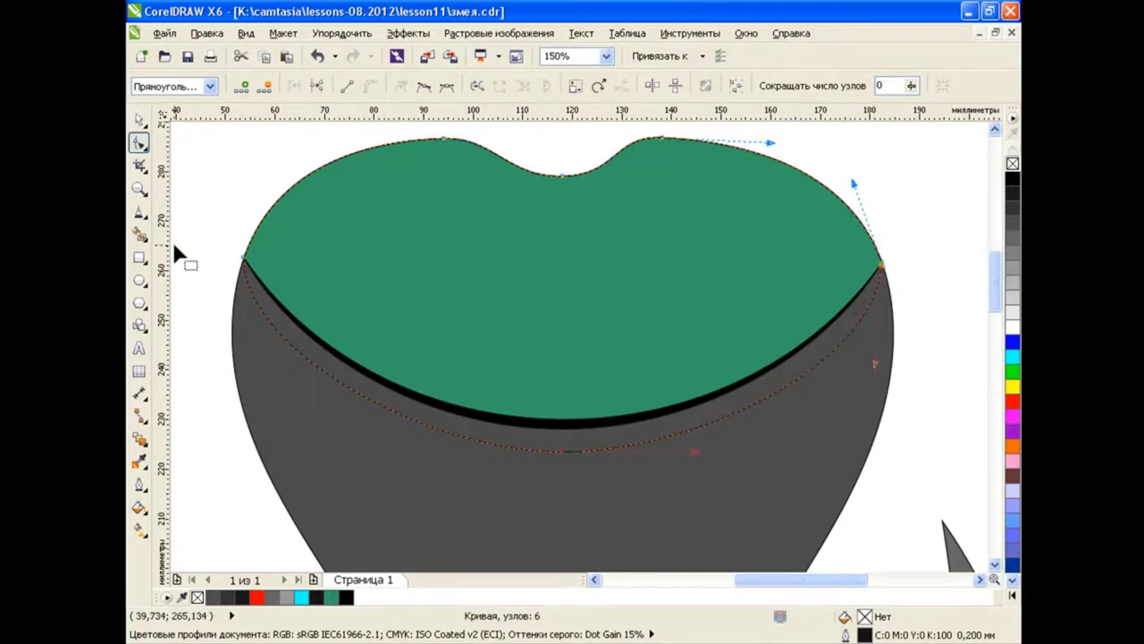
# Smart Fill the band beneath the black strip with yellow, then select the helper curve.
pyautogui.click(140, 234)
pyautogui.click(358, 85)
pyautogui.click(420, 134)
pyautogui.click(542, 435)
pyautogui.press('space')
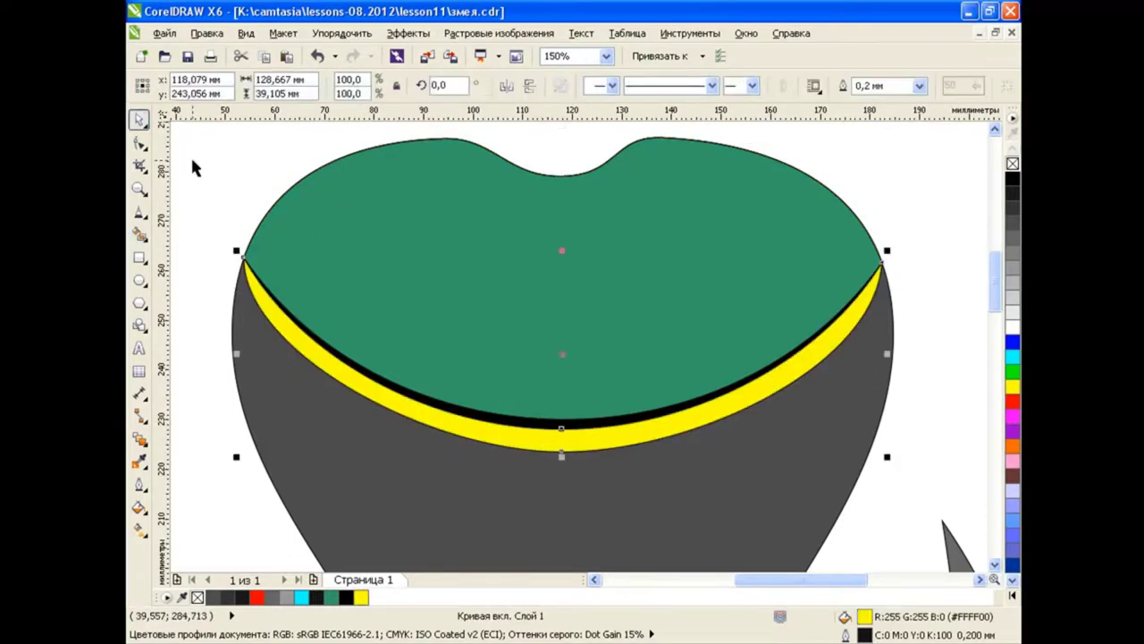
pyautogui.click(496, 207)
# Draw a light-grey circle on the head's left and copy it to the right as the second eye.
pyautogui.press('Escape')
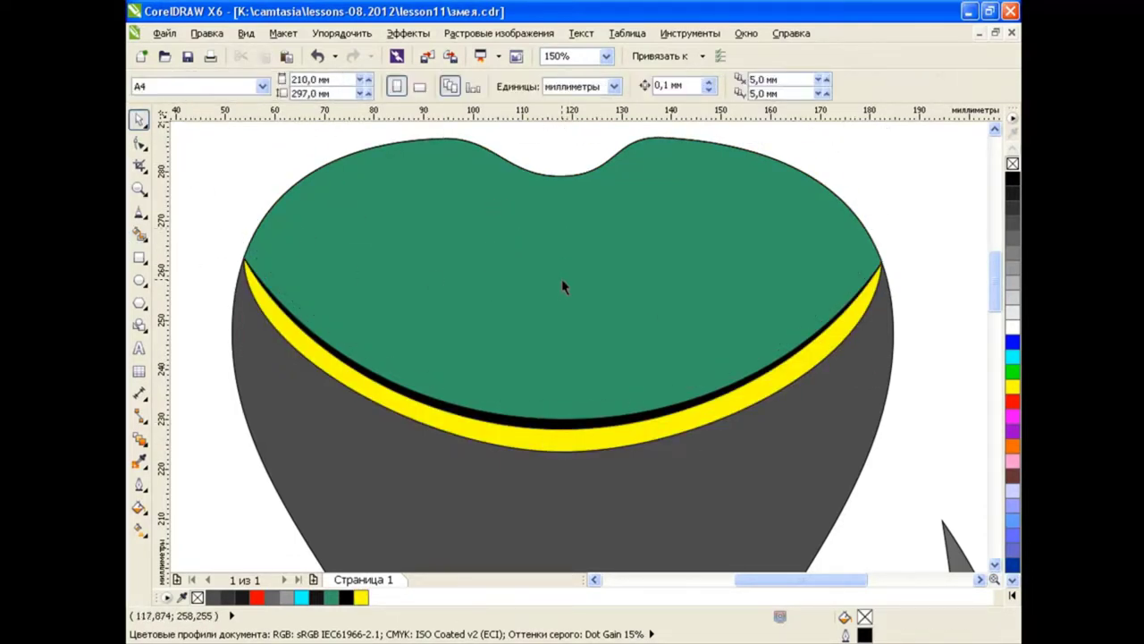
pyautogui.scroll(-1, 561, 280)
pyautogui.press('F7')
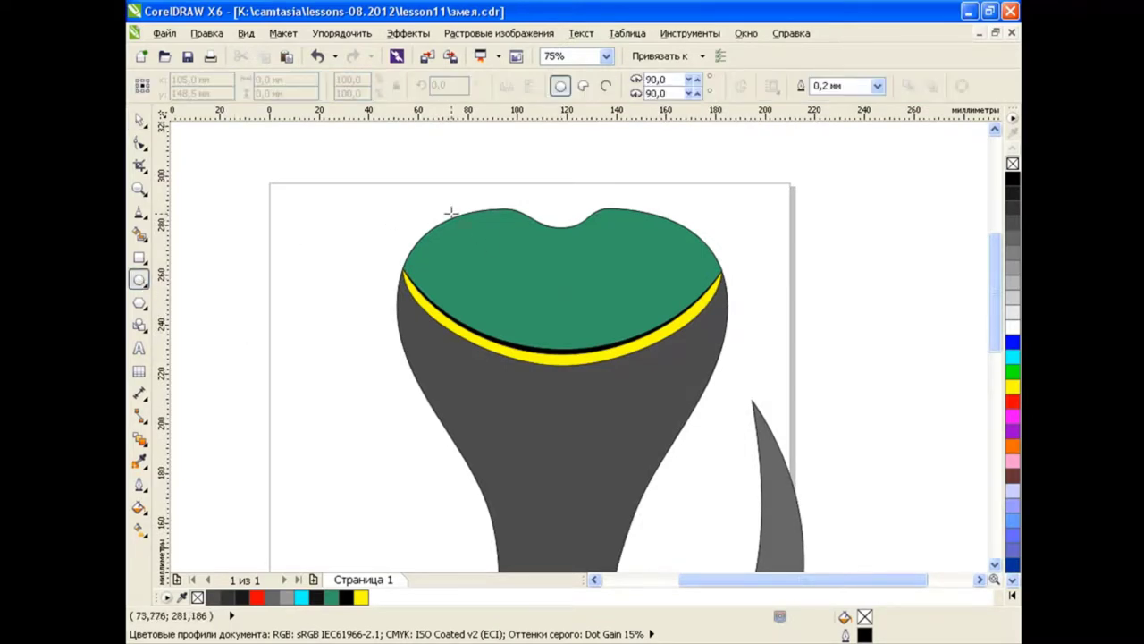
pyautogui.moveTo(434, 190); pyautogui.dragTo(543, 285)
pyautogui.click(1013, 313)
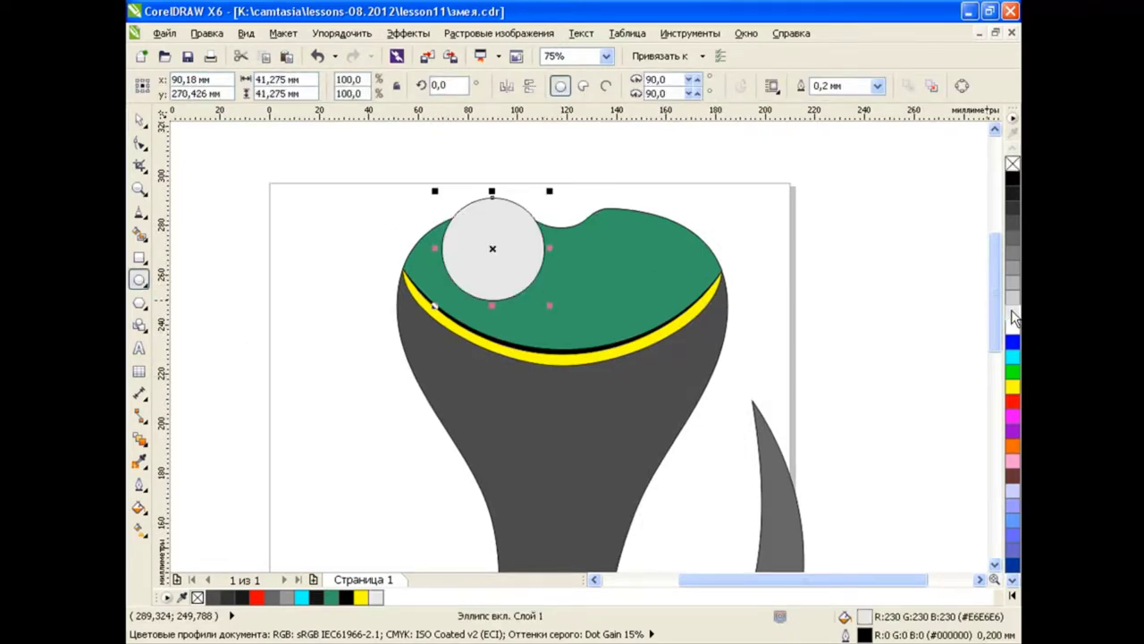
pyautogui.moveTo(492, 248); pyautogui.dragTo(634, 249)
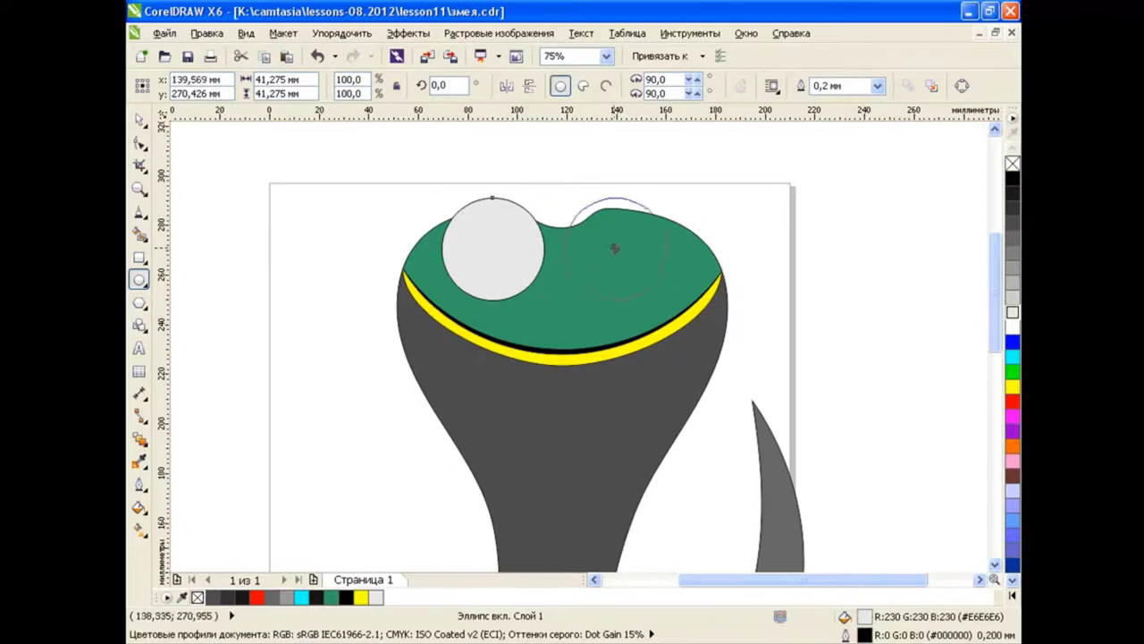
pyautogui.press('space')
pyautogui.moveTo(507, 236); pyautogui.dragTo(493, 235)
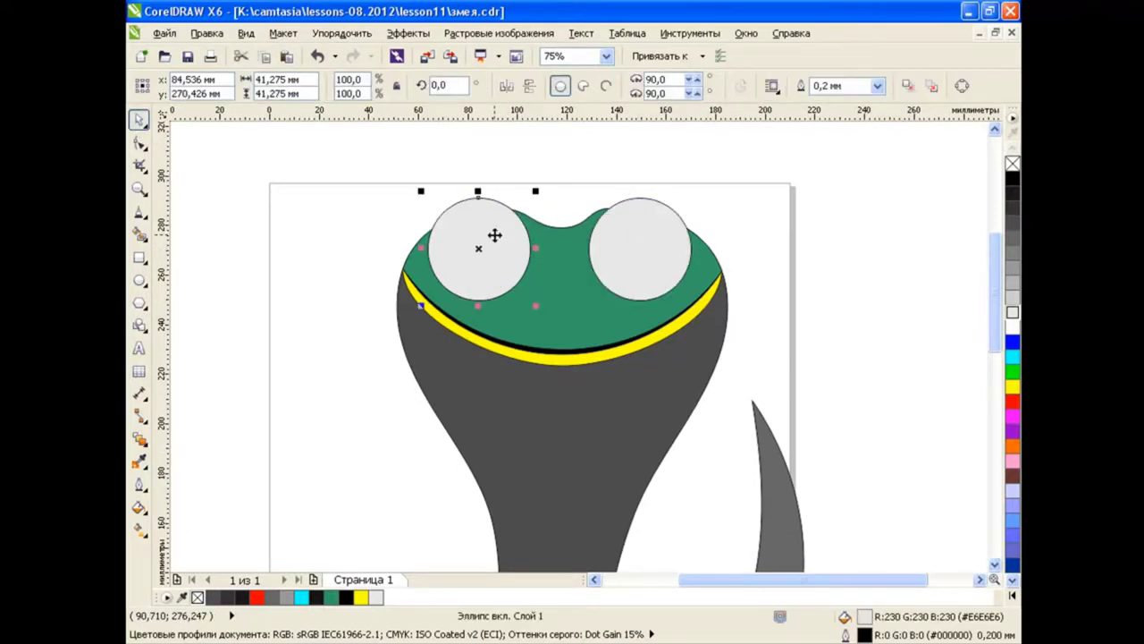
pyautogui.press('Escape')
pyautogui.scroll(-1, 613, 333)
pyautogui.scroll(1, 587, 329)
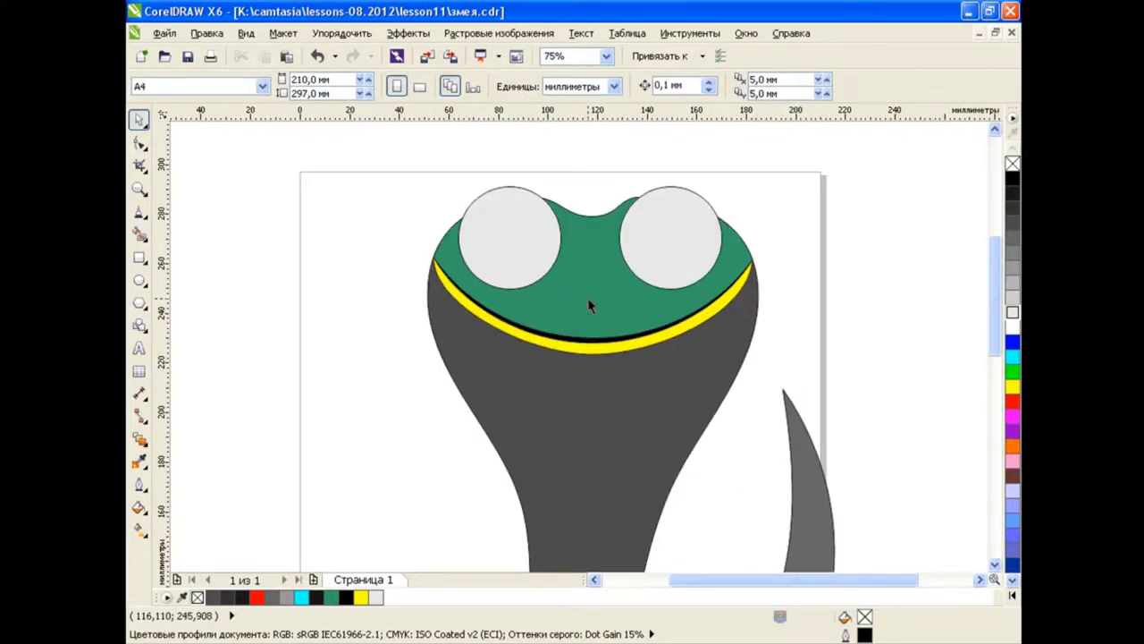
pyautogui.scroll(1, 595, 389)
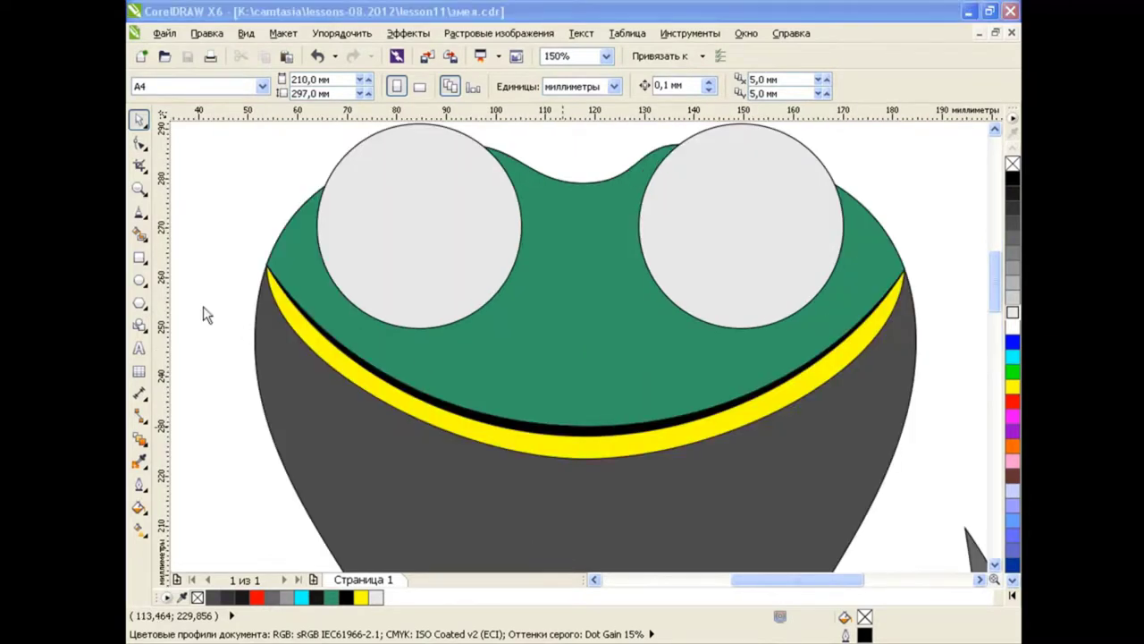
# Draw a small circle on the lower face and fill it olive RGB 125,120,80.
pyautogui.click(140, 280)
pyautogui.moveTo(533, 379); pyautogui.dragTo(578, 420)
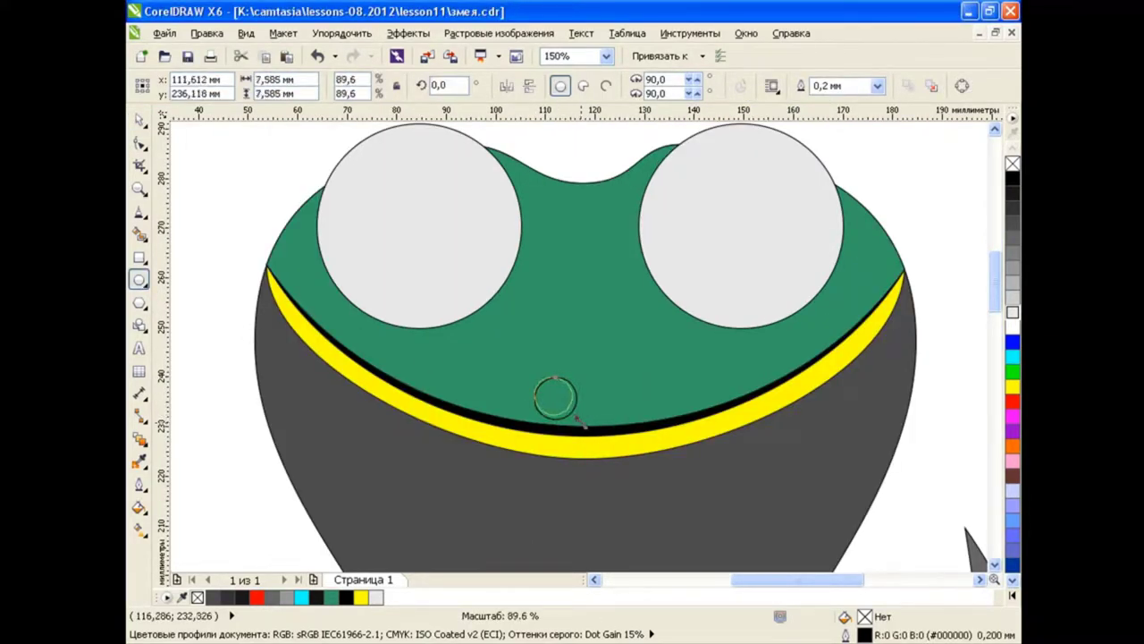
pyautogui.click(139, 507)
pyautogui.click(193, 506)
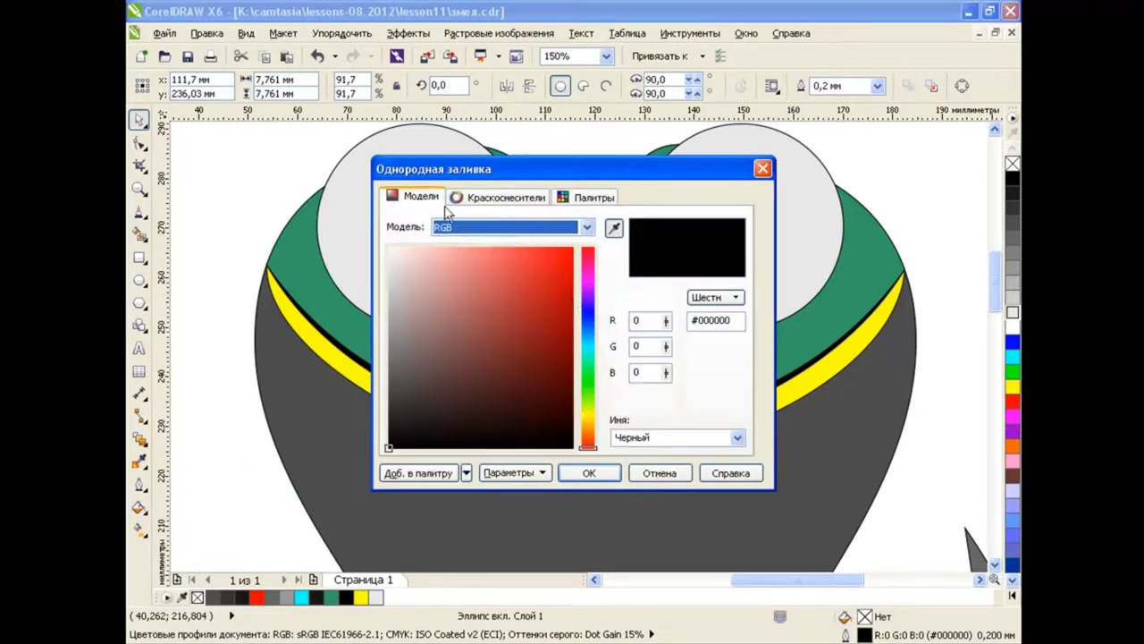
pyautogui.doubleClick(635, 320)
pyautogui.write('125')
pyautogui.click(646, 345)
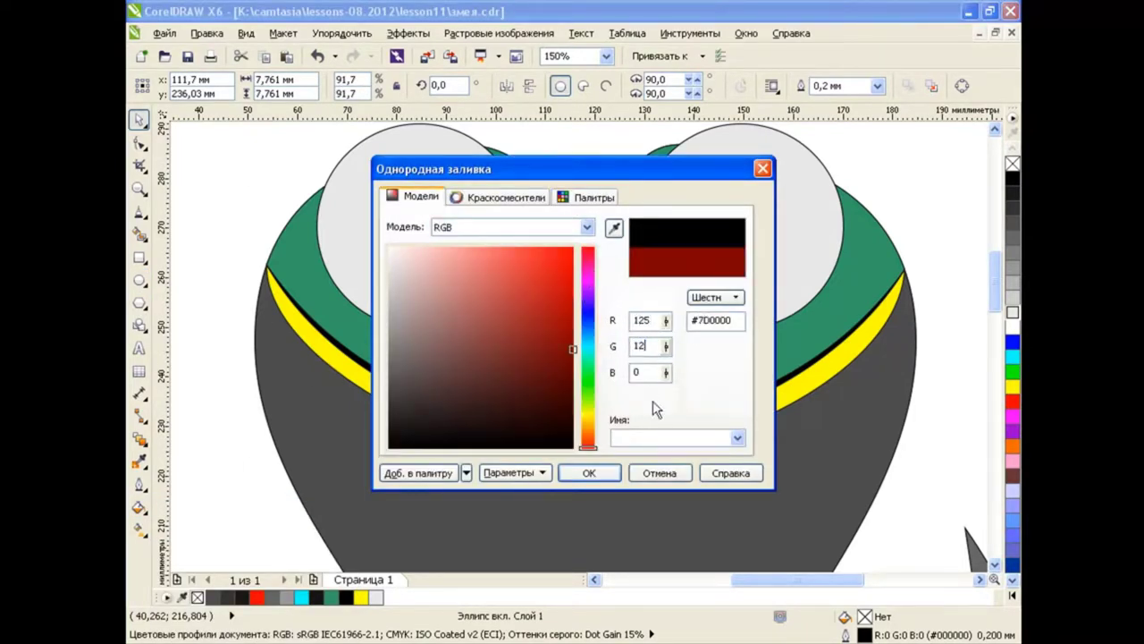
pyautogui.write('0')
pyautogui.press('Tab')
pyautogui.click(592, 475)
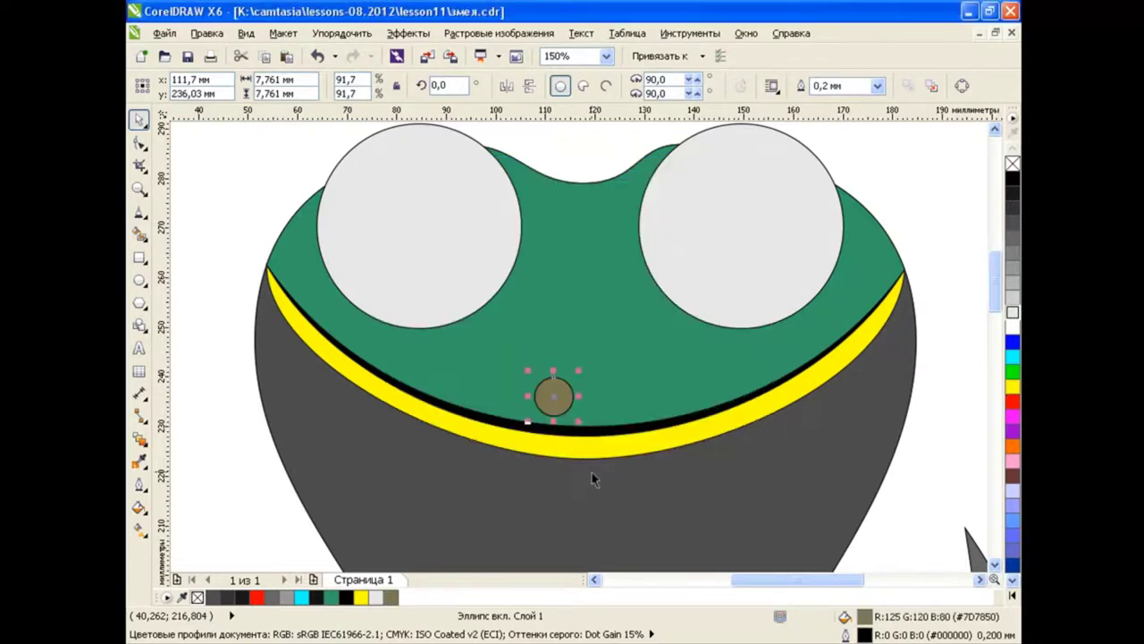
# Add a black inner circle, group the nostril, and place a mirrored copy to the right.
pyautogui.moveTo(527, 370); pyautogui.dragTo(531, 370)
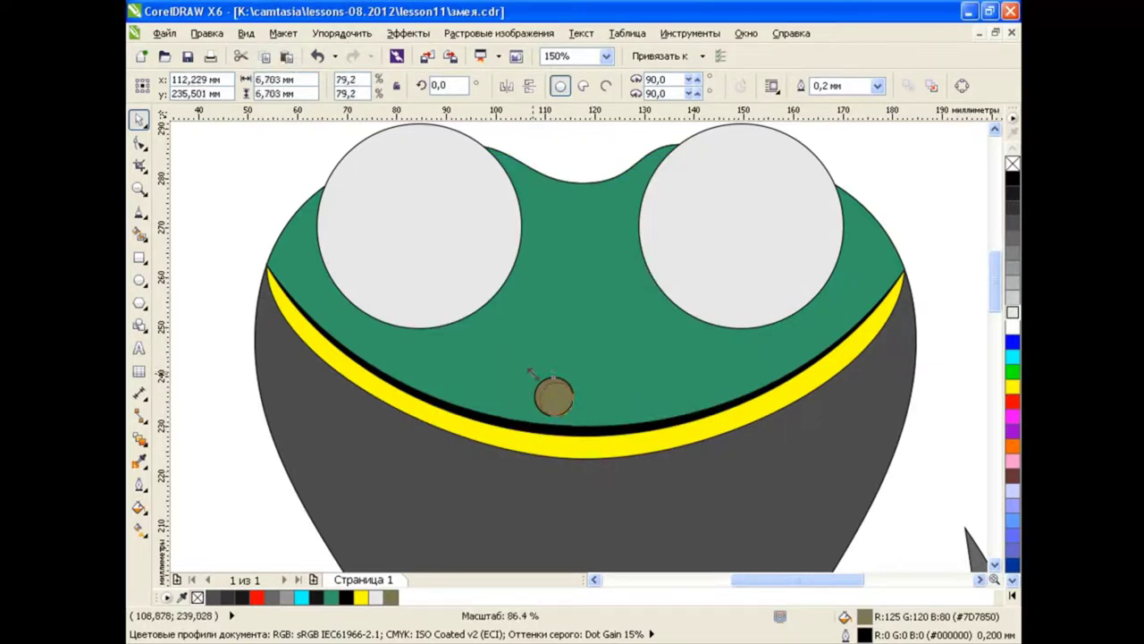
pyautogui.click(1013, 178)
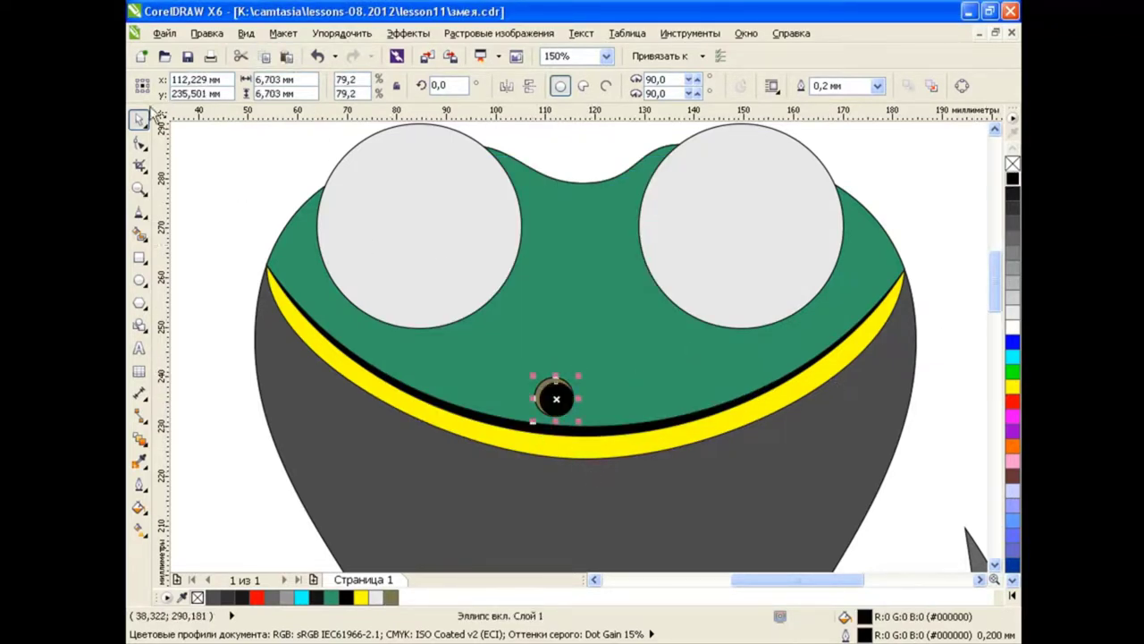
pyautogui.moveTo(219, 318); pyautogui.dragTo(620, 471)
pyautogui.click(591, 85)
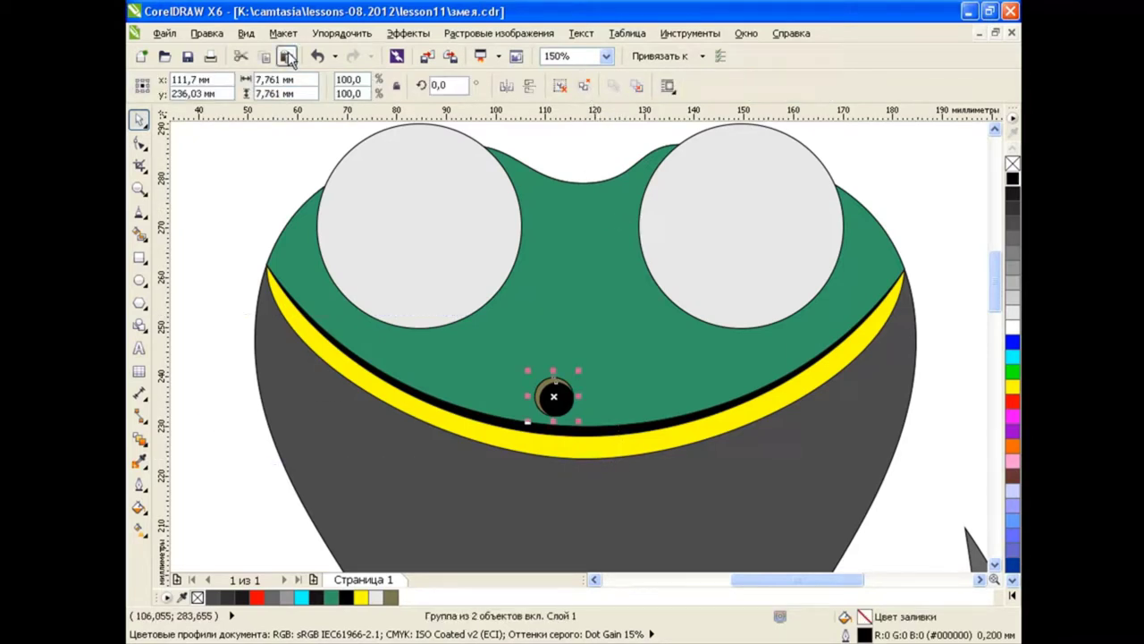
pyautogui.click(506, 85)
pyautogui.moveTo(554, 396); pyautogui.dragTo(617, 397)
pyautogui.click(944, 396)
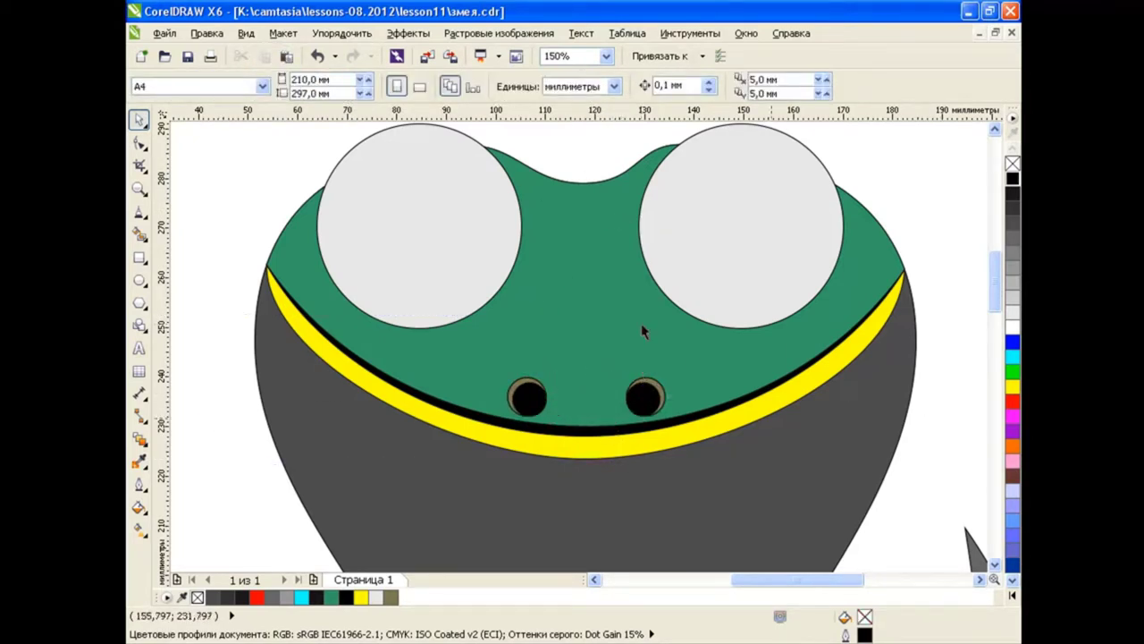
pyautogui.scroll(1, 984, 267)
pyautogui.scroll(-1, 983, 272)
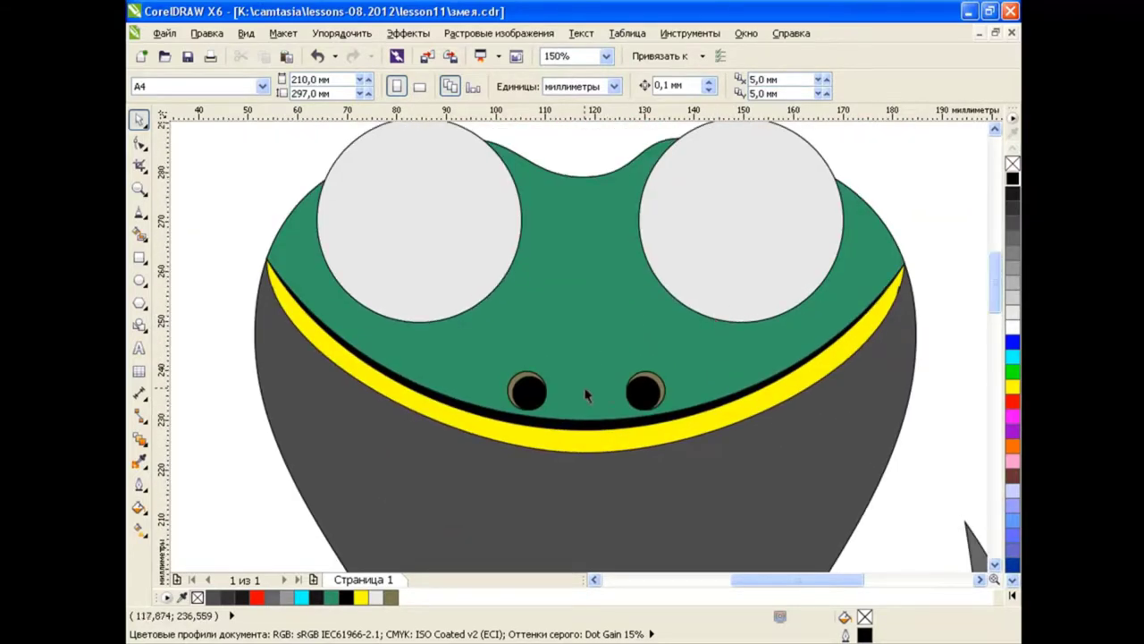
# Draw a tall narrow white rectangle down from the collar and convert it to curves.
pyautogui.scroll(-5, 997, 295)
pyautogui.click(138, 257)
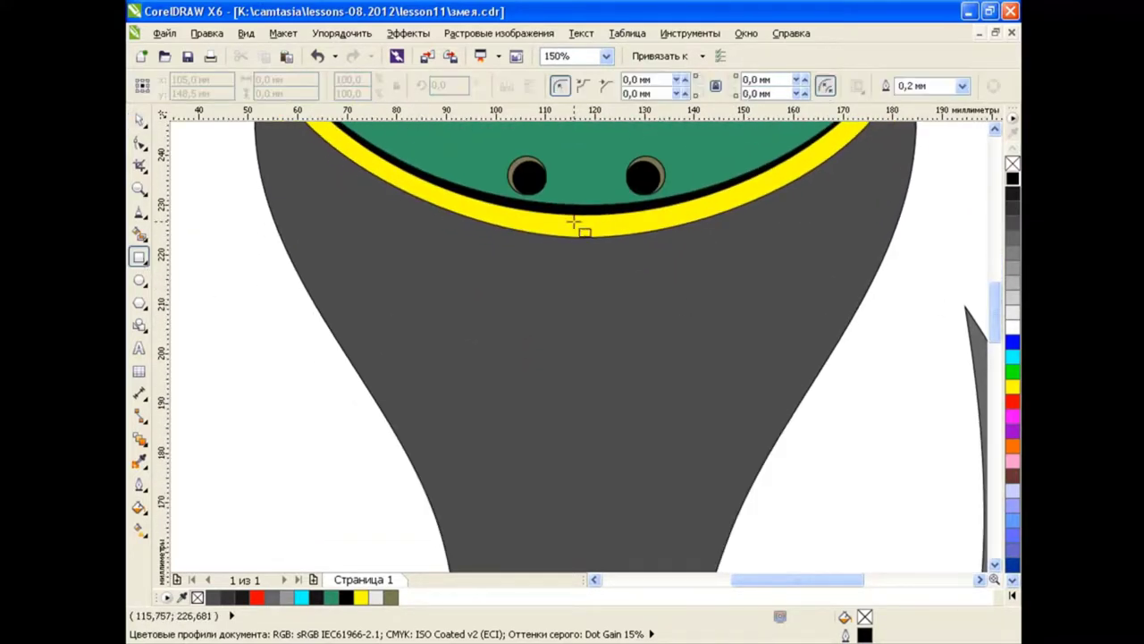
pyautogui.moveTo(574, 208); pyautogui.dragTo(595, 500)
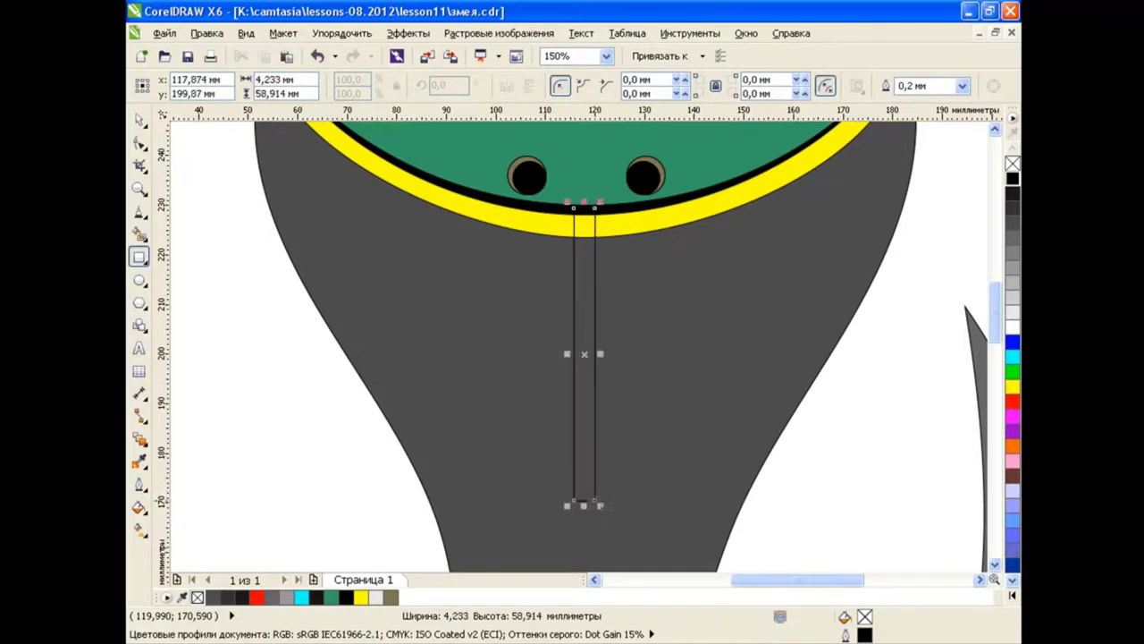
pyautogui.click(1013, 326)
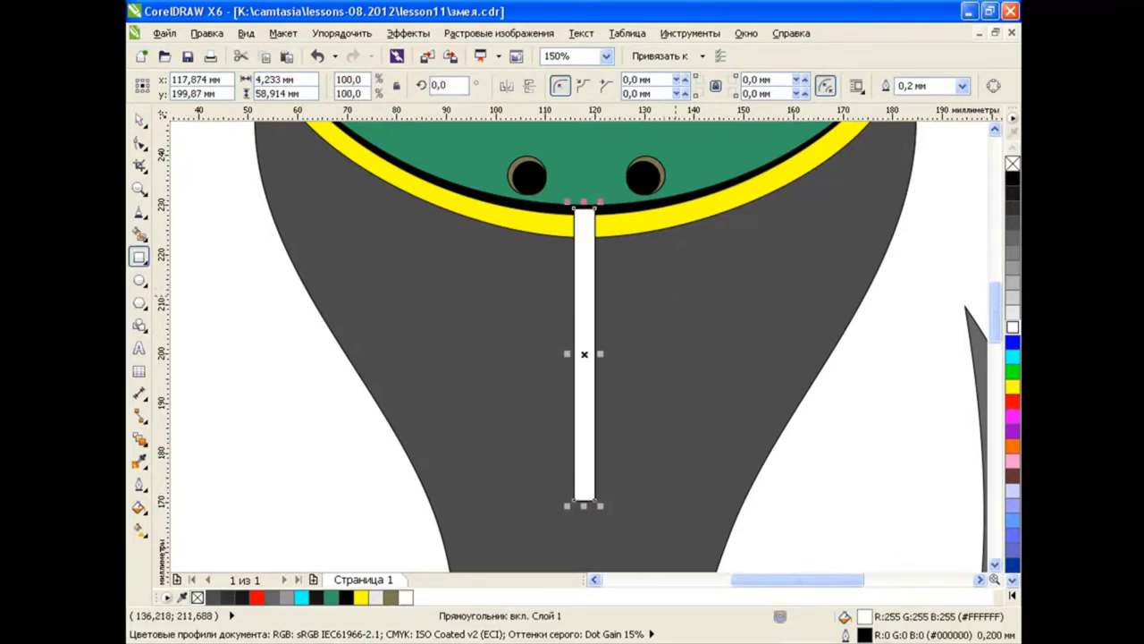
pyautogui.hotkey('ctrl', 'q')
pyautogui.press('F10')
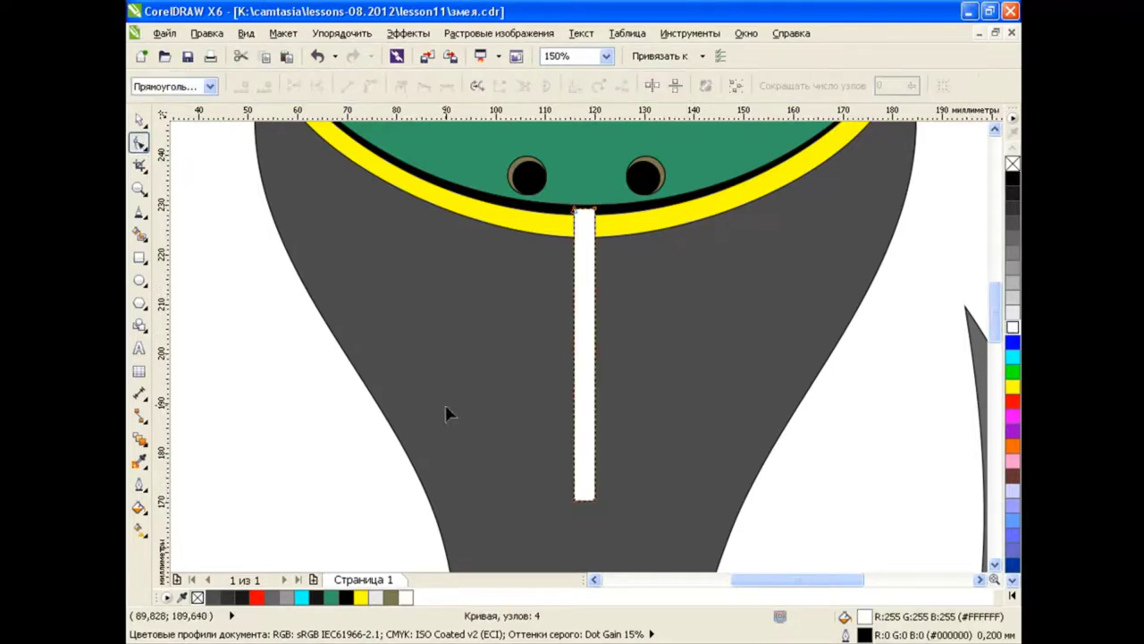
# Reshape the strip's nodes into a wavy tongue with a forked tip.
pyautogui.doubleClick(584, 499)
pyautogui.moveTo(585, 500); pyautogui.dragTo(586, 442)
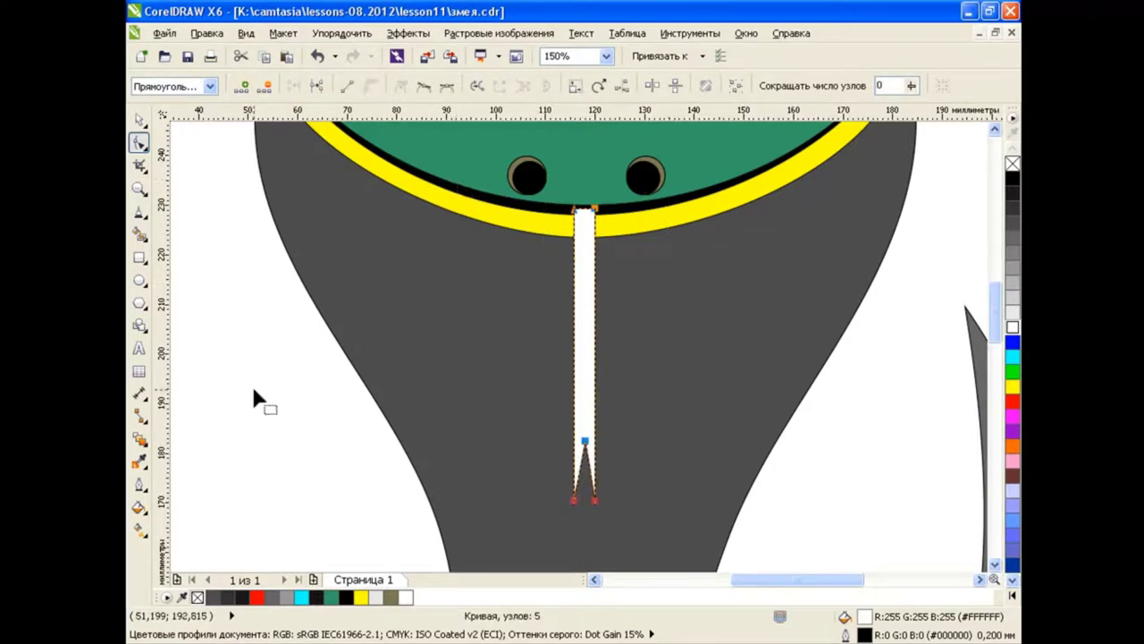
pyautogui.moveTo(529, 417)
pyautogui.mouseDown()
pyautogui.moveTo(615, 490)
pyautogui.moveTo(537, 505)
pyautogui.mouseUp()
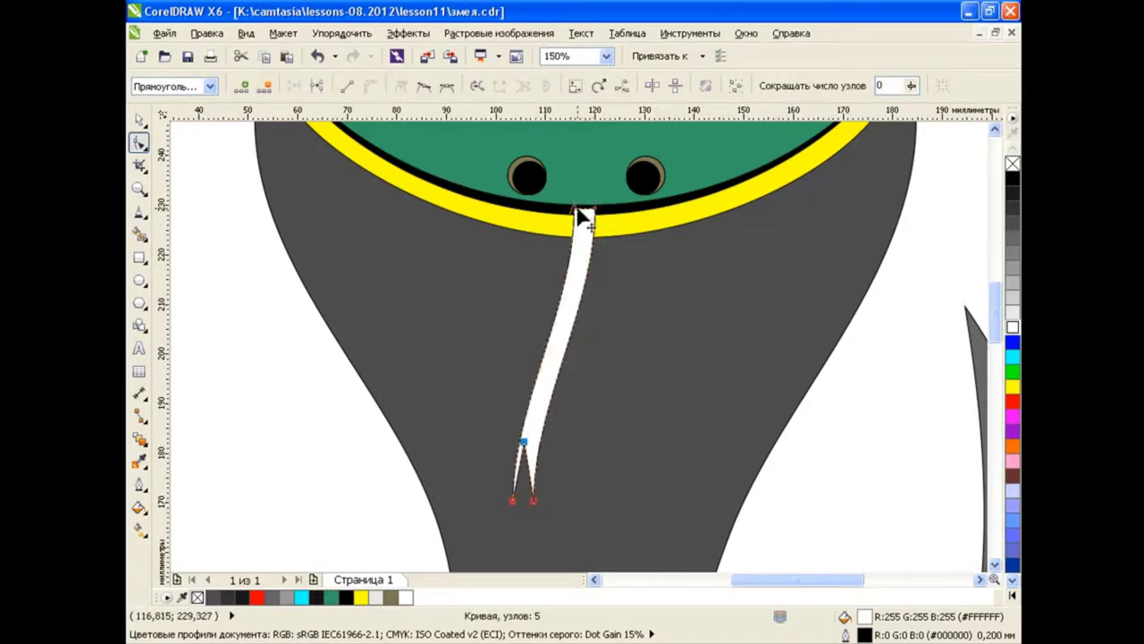
pyautogui.click(581, 221)
pyautogui.moveTo(575, 306)
pyautogui.mouseDown()
pyautogui.moveTo(636, 311)
pyautogui.moveTo(598, 309)
pyautogui.moveTo(655, 327)
pyautogui.mouseUp()
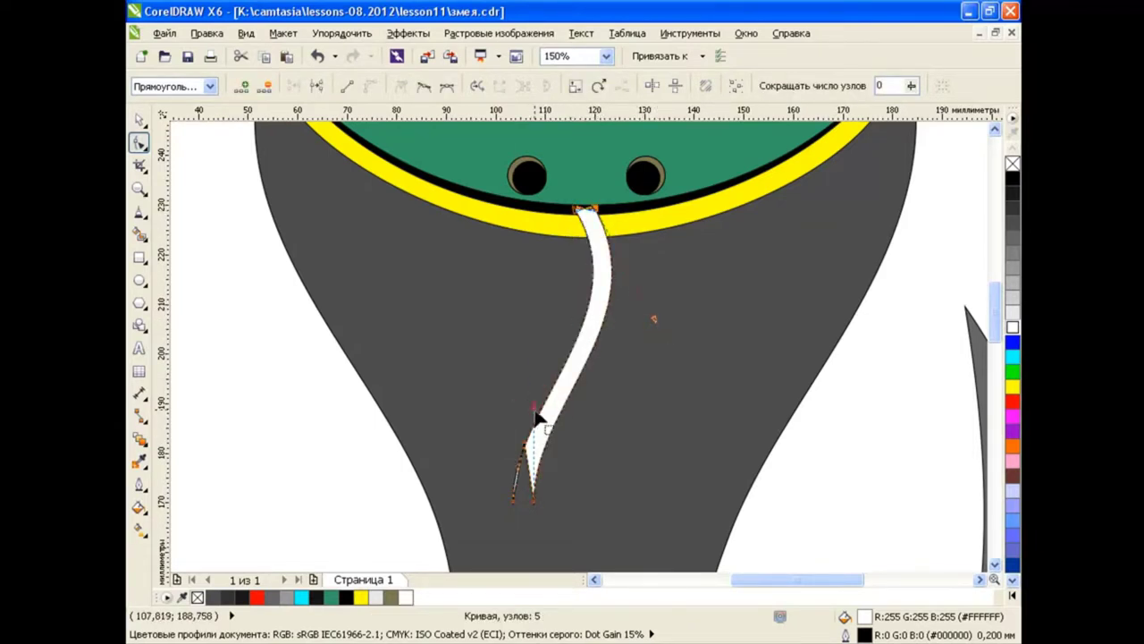
pyautogui.moveTo(516, 410); pyautogui.dragTo(455, 414)
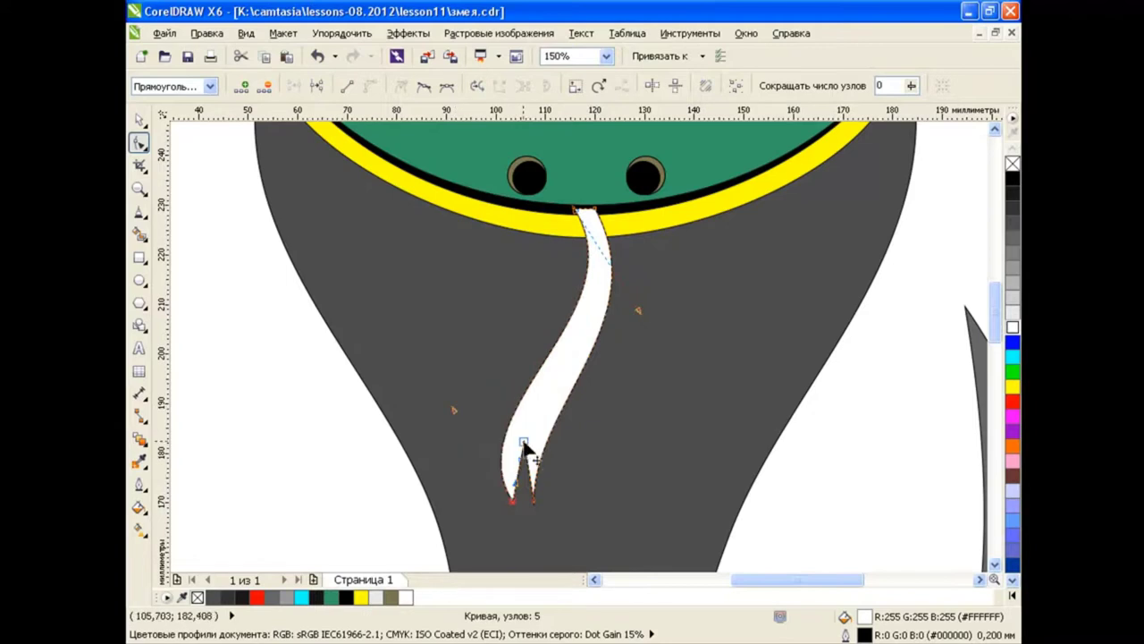
pyautogui.moveTo(525, 447)
pyautogui.mouseDown()
pyautogui.moveTo(507, 456)
pyautogui.moveTo(529, 502)
pyautogui.mouseUp()
pyautogui.moveTo(526, 404)
pyautogui.mouseDown()
pyautogui.moveTo(510, 409)
pyautogui.moveTo(482, 387)
pyautogui.mouseUp()
pyautogui.moveTo(660, 328); pyautogui.dragTo(644, 327)
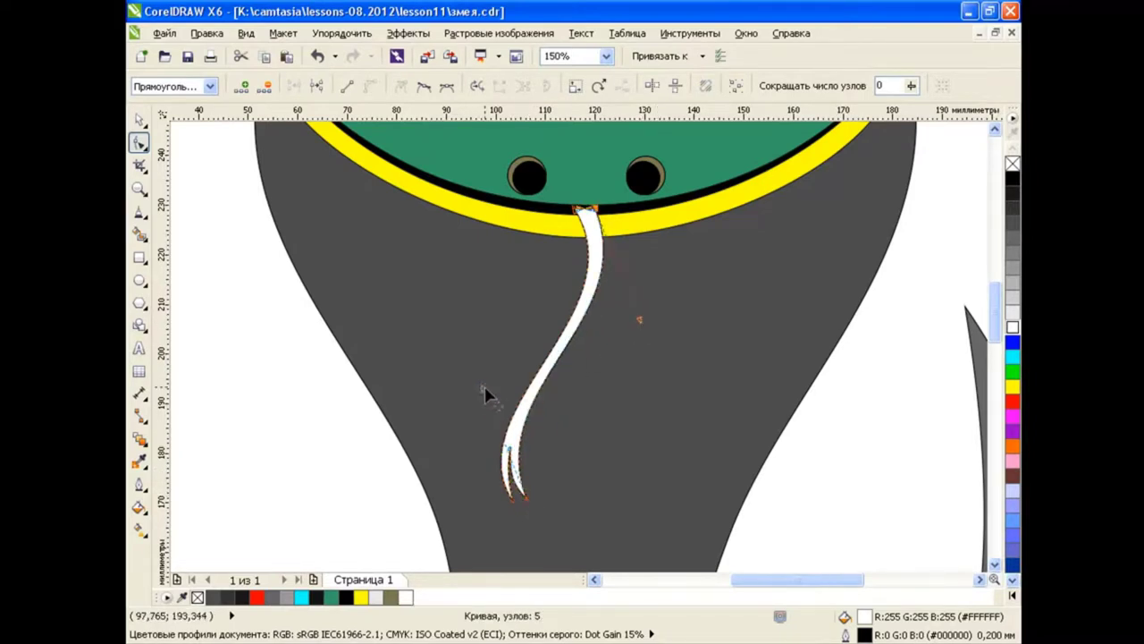
# Fill the tongue shape with black.
pyautogui.click(138, 120)
pyautogui.click(1013, 178)
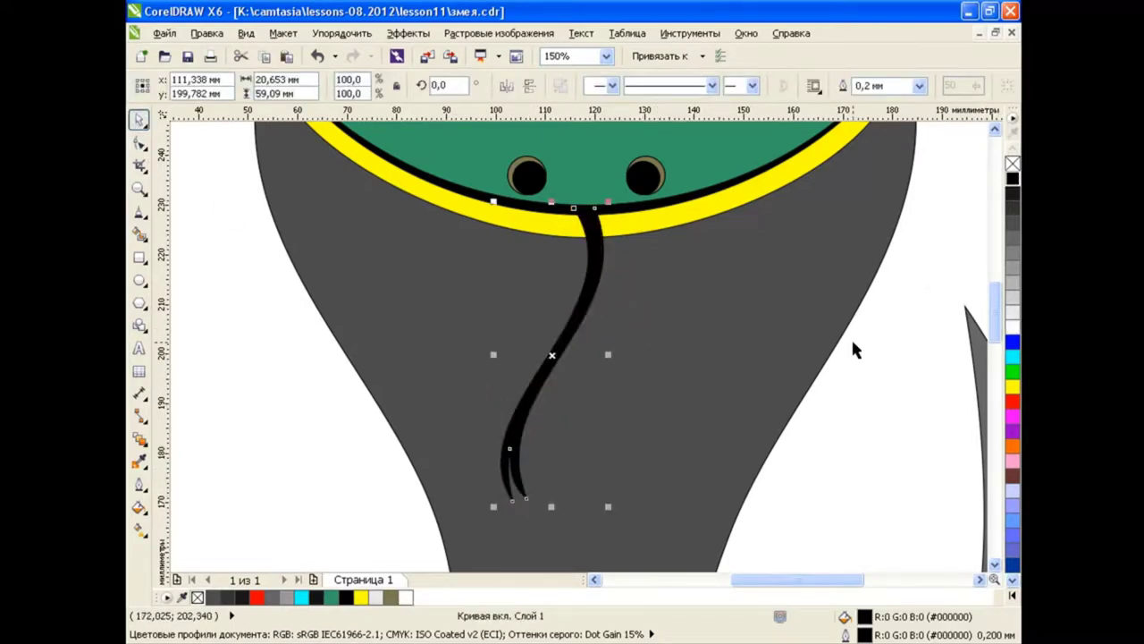
pyautogui.click(967, 377)
pyautogui.scroll(-2, 903, 320)
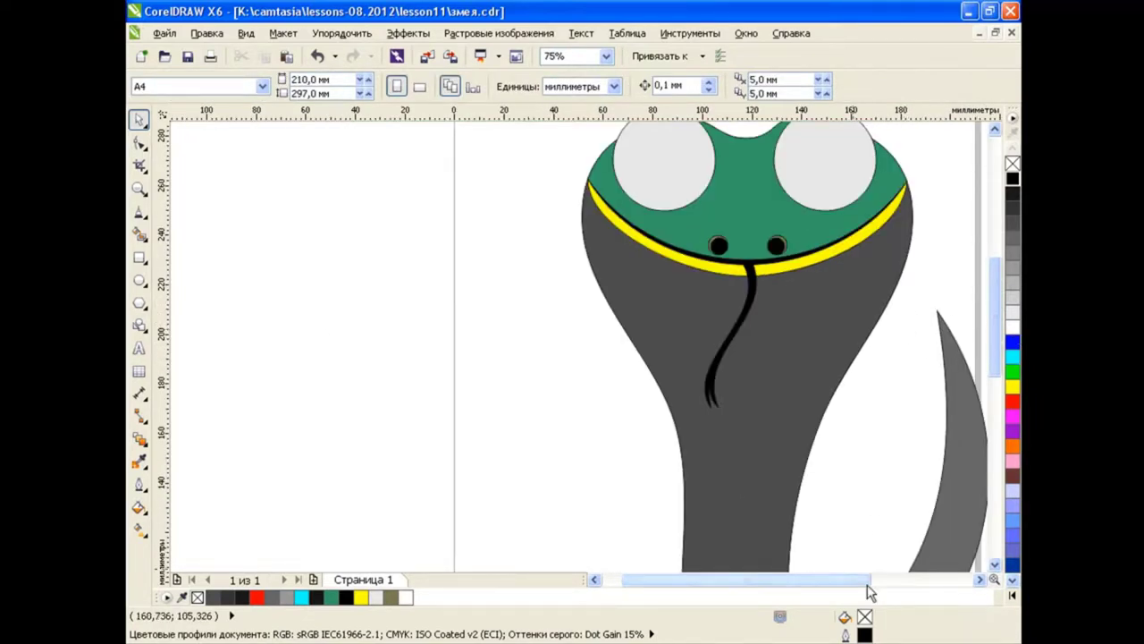
pyautogui.moveTo(869, 592); pyautogui.dragTo(926, 592)
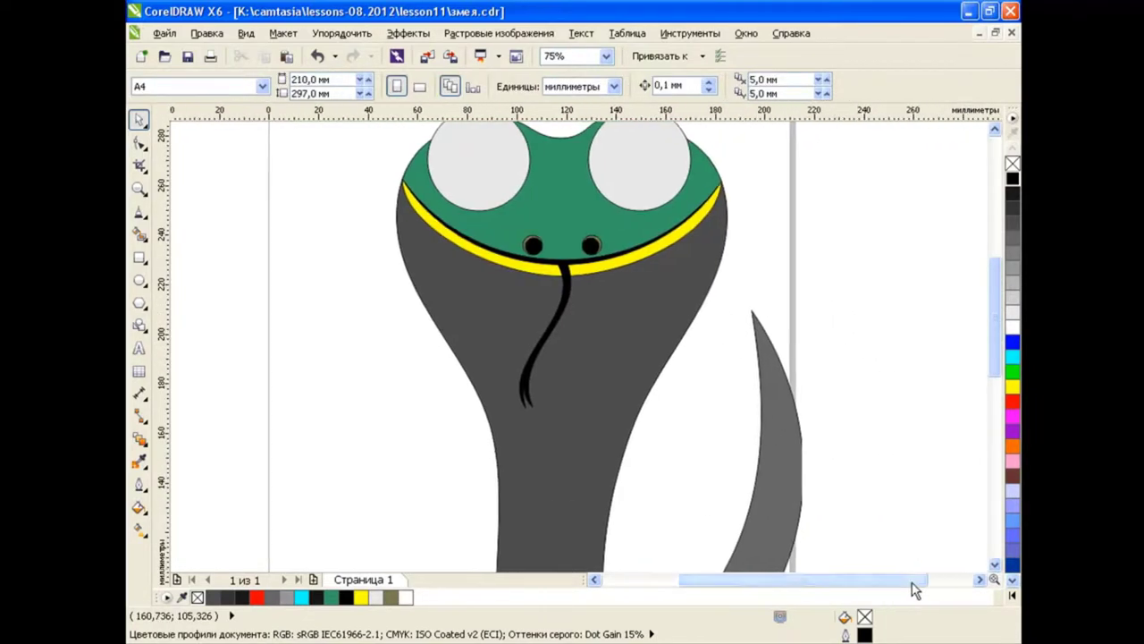
pyautogui.scroll(4, 527, 365)
# Refine the shape of the tongue's fork tips.
pyautogui.doubleClick(527, 365)
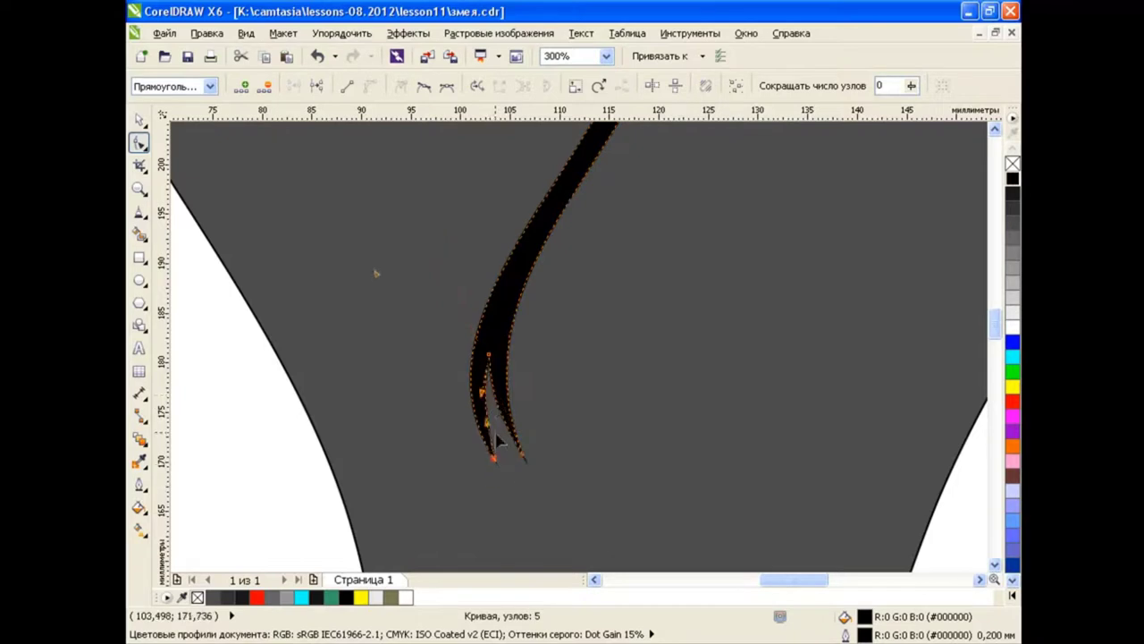
pyautogui.moveTo(498, 440)
pyautogui.mouseDown()
pyautogui.moveTo(488, 407)
pyautogui.moveTo(498, 396)
pyautogui.moveTo(488, 418)
pyautogui.moveTo(526, 456)
pyautogui.mouseUp()
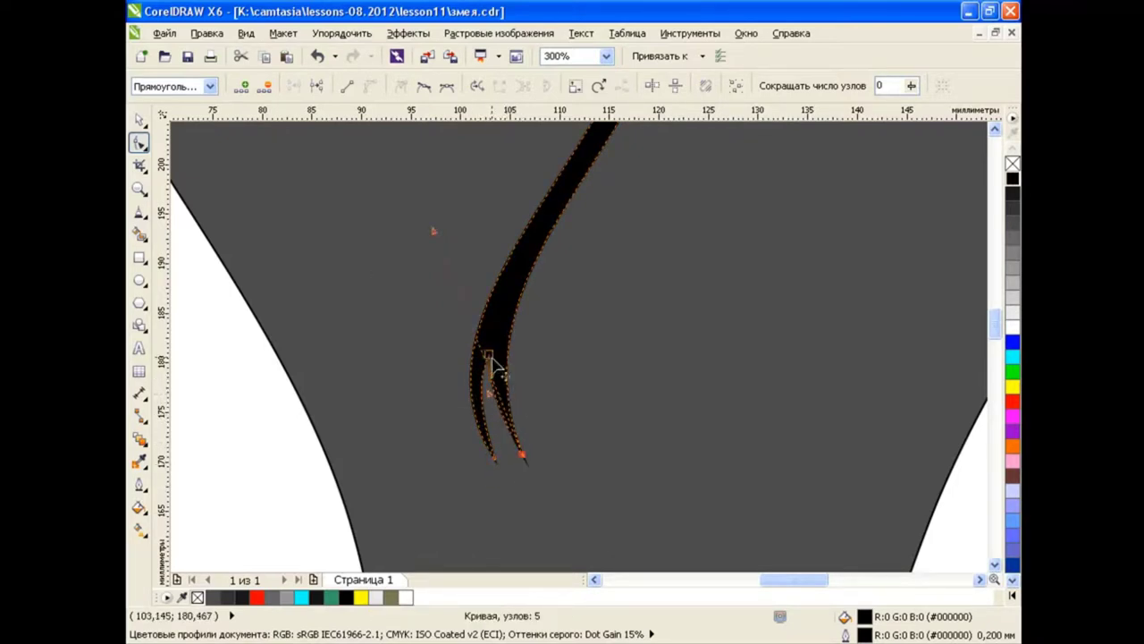
pyautogui.click(139, 119)
pyautogui.scroll(-2, 536, 256)
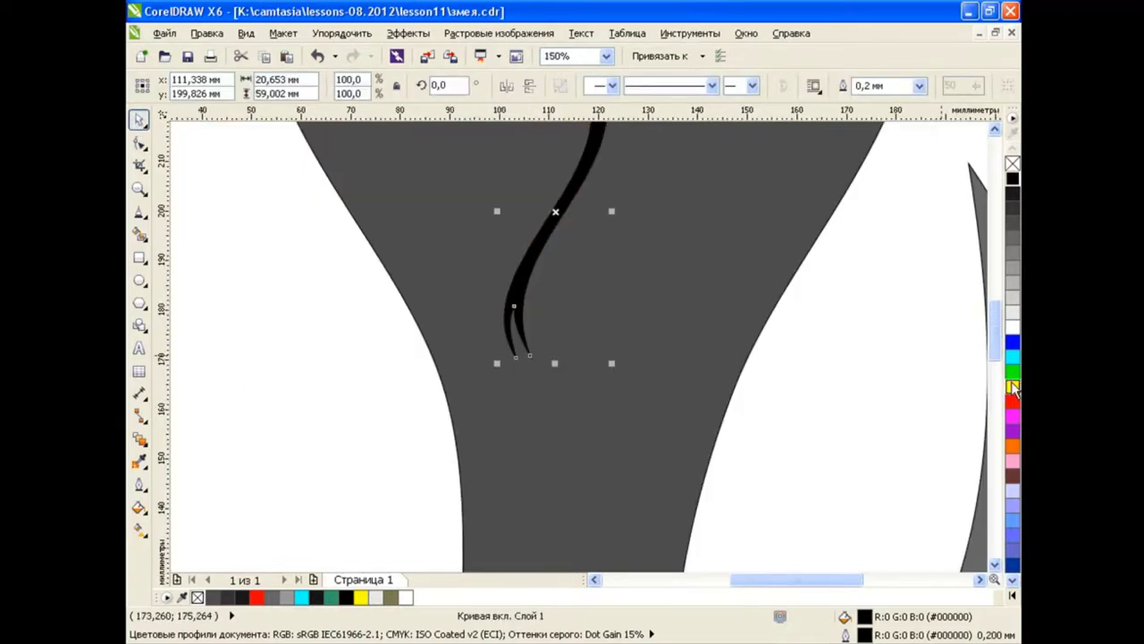
pyautogui.moveTo(995, 331); pyautogui.dragTo(957, 232)
pyautogui.click(957, 231)
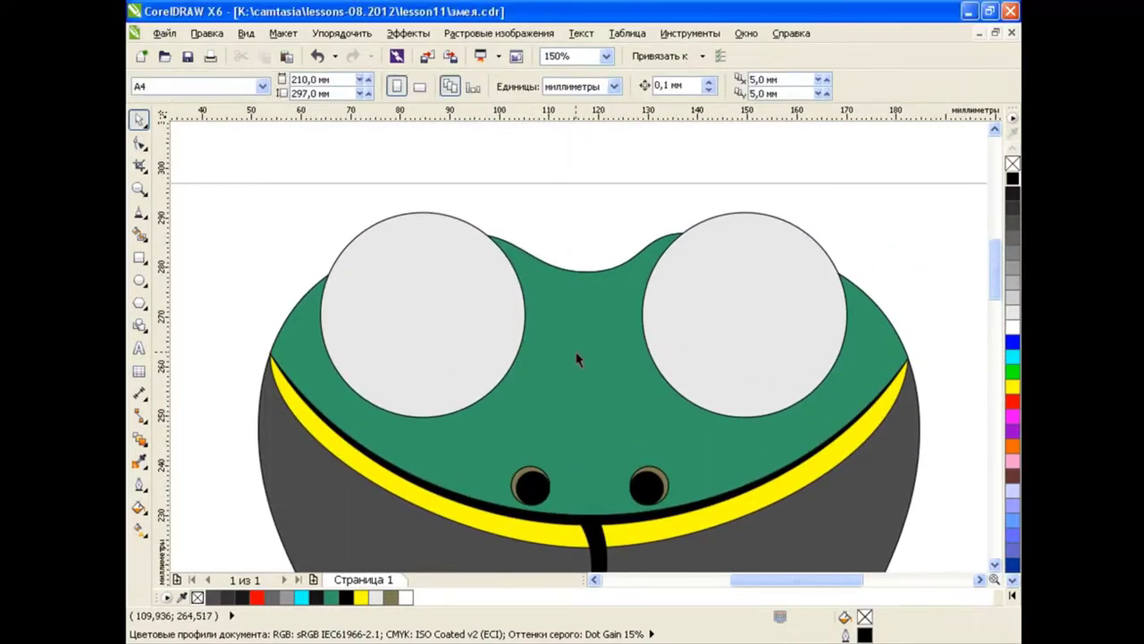
# Set the head's uniform fill to RGB 85, 80, 35 (#555023).
pyautogui.click(577, 358)
pyautogui.moveTo(576, 358); pyautogui.dragTo(577, 252)
pyautogui.hotkey('ctrl', 'z')
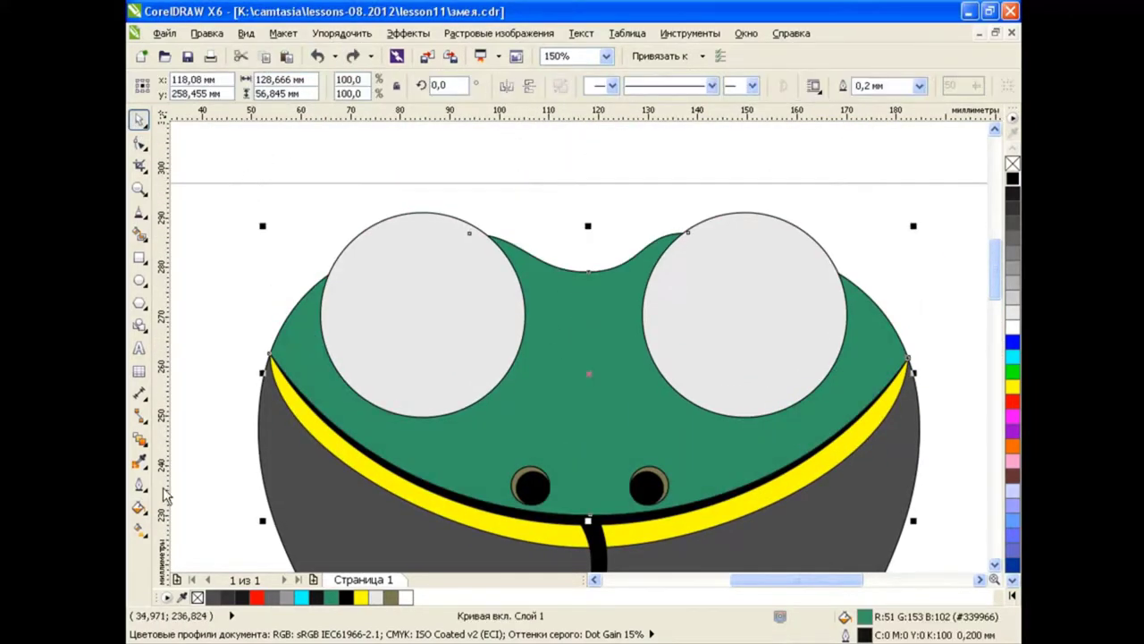
pyautogui.click(141, 507)
pyautogui.click(242, 511)
pyautogui.click(415, 197)
pyautogui.doubleClick(636, 320)
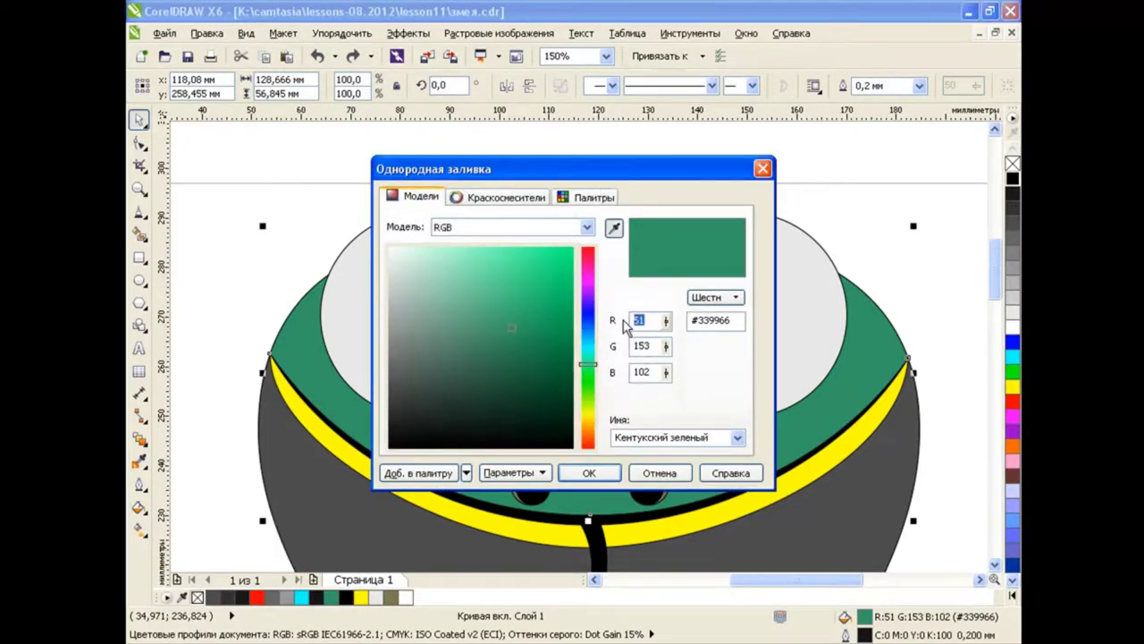
pyautogui.write('85')
pyautogui.press('Tab')
pyautogui.press('Tab')
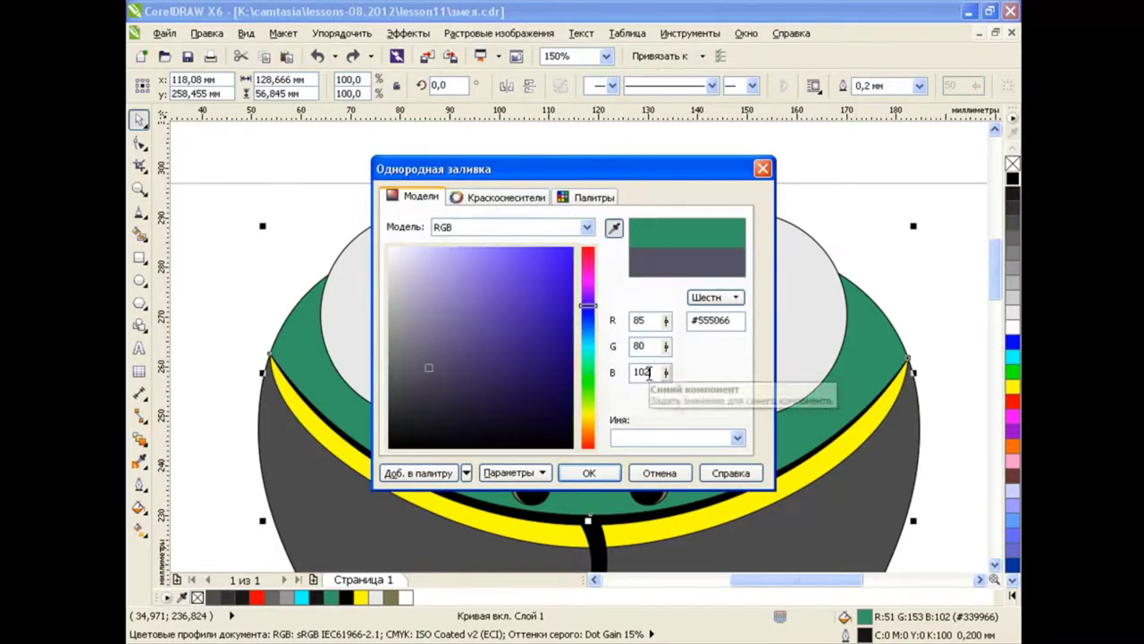
pyautogui.write('35')
pyautogui.press('Tab')
pyautogui.click(590, 474)
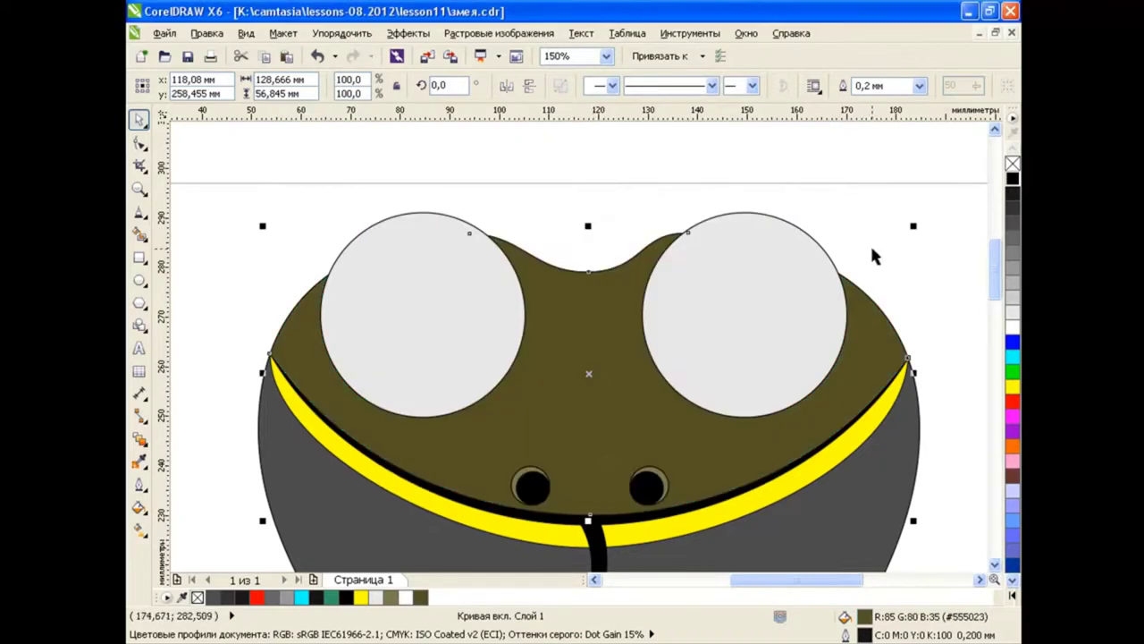
pyautogui.click(871, 232)
pyautogui.moveTo(998, 260); pyautogui.dragTo(1002, 277)
# Give the collar a custom linear Fountain Fill.
pyautogui.click(741, 377)
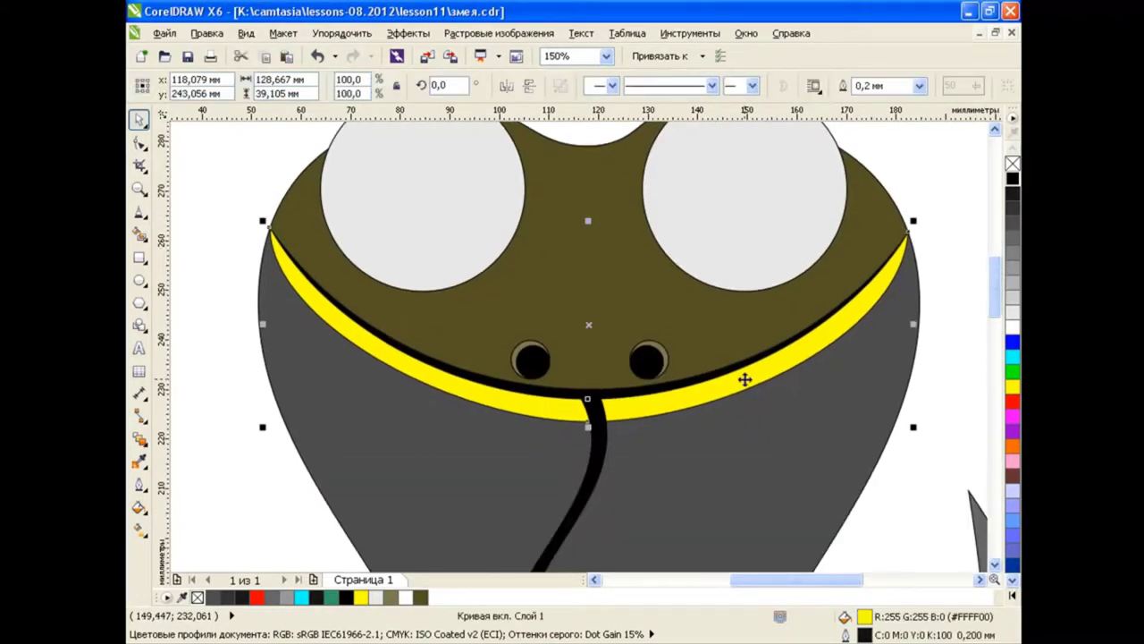
pyautogui.click(744, 396)
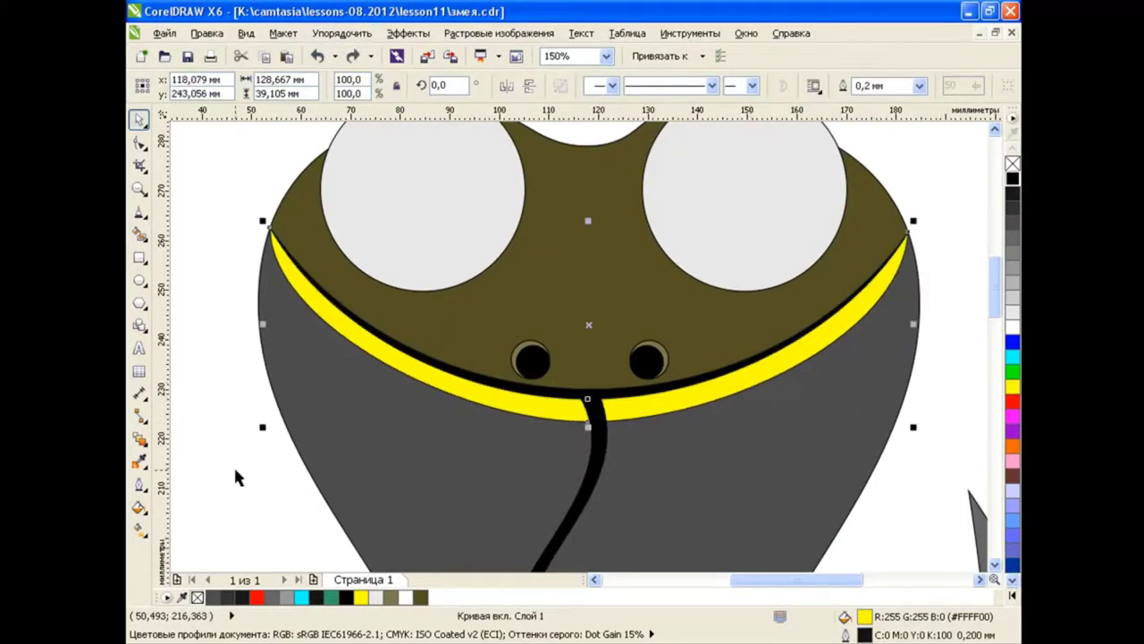
pyautogui.click(140, 507)
pyautogui.click(218, 524)
pyautogui.click(514, 195)
pyautogui.click(506, 316)
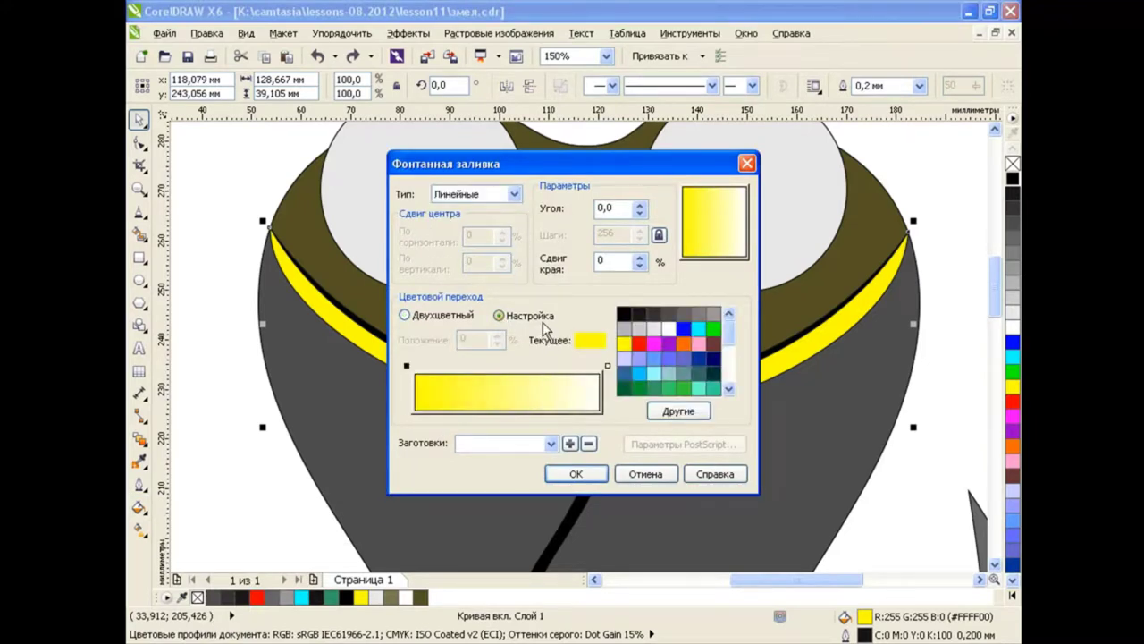
# Set olive-yellow end colours with a bright yellow stop at 50%, and apply.
pyautogui.moveTo(628, 348); pyautogui.dragTo(644, 350)
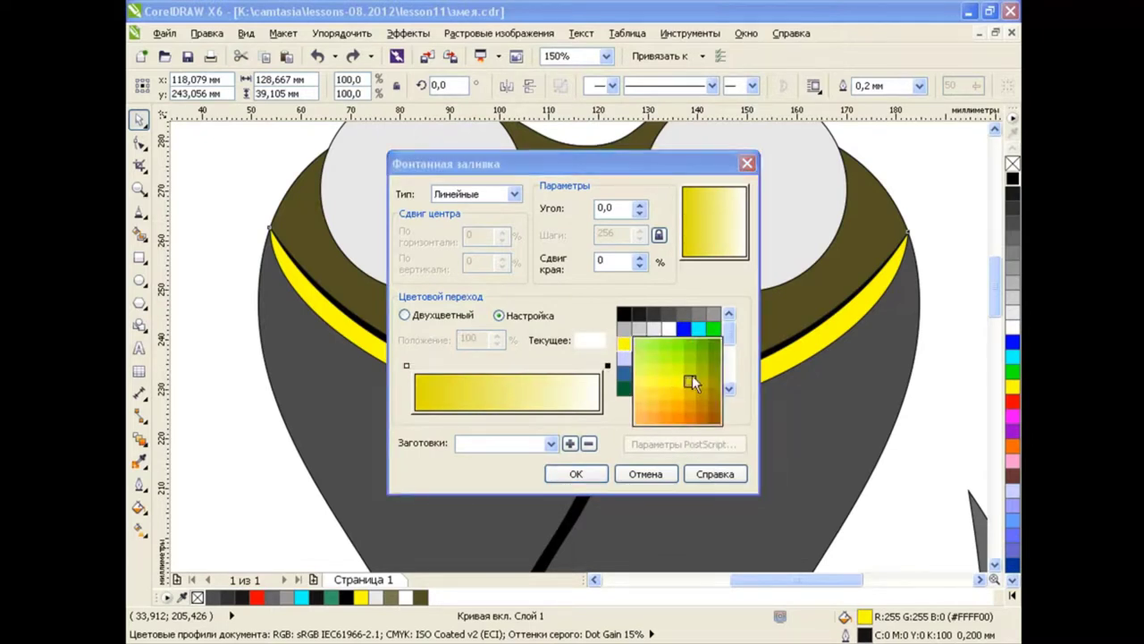
pyautogui.moveTo(626, 345); pyautogui.dragTo(697, 385)
pyautogui.click(407, 366)
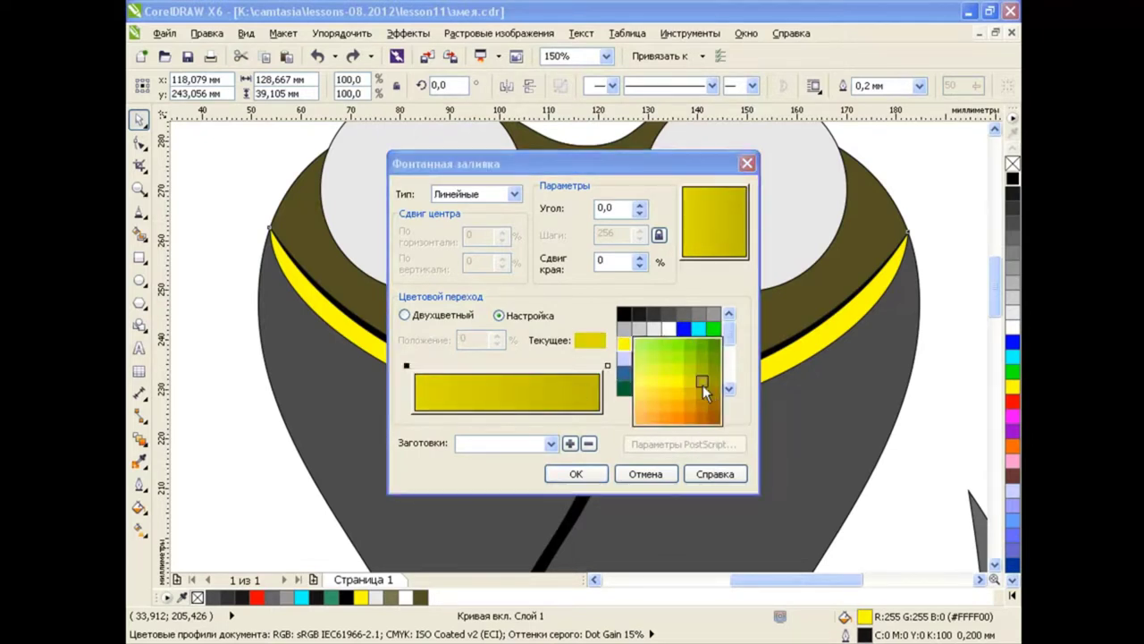
pyautogui.moveTo(624, 343); pyautogui.dragTo(698, 389)
pyautogui.doubleClick(511, 367)
pyautogui.moveTo(624, 344); pyautogui.dragTo(693, 380)
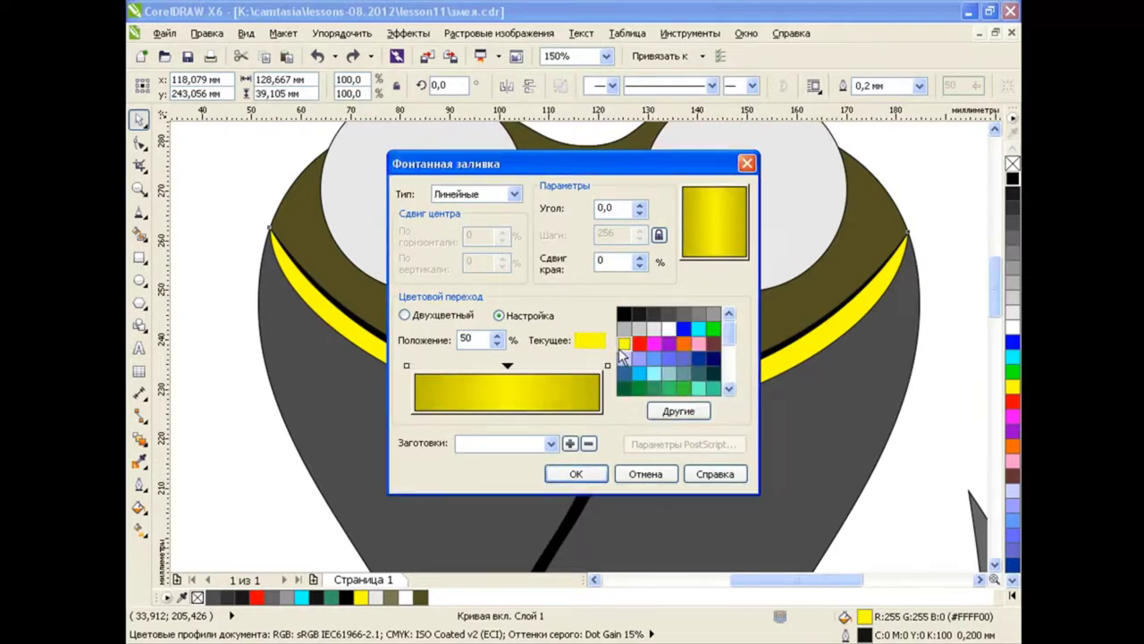
pyautogui.click(576, 474)
# Draw a flat ellipse above the nostrils and fill it dark olive #555023.
pyautogui.press('F3')
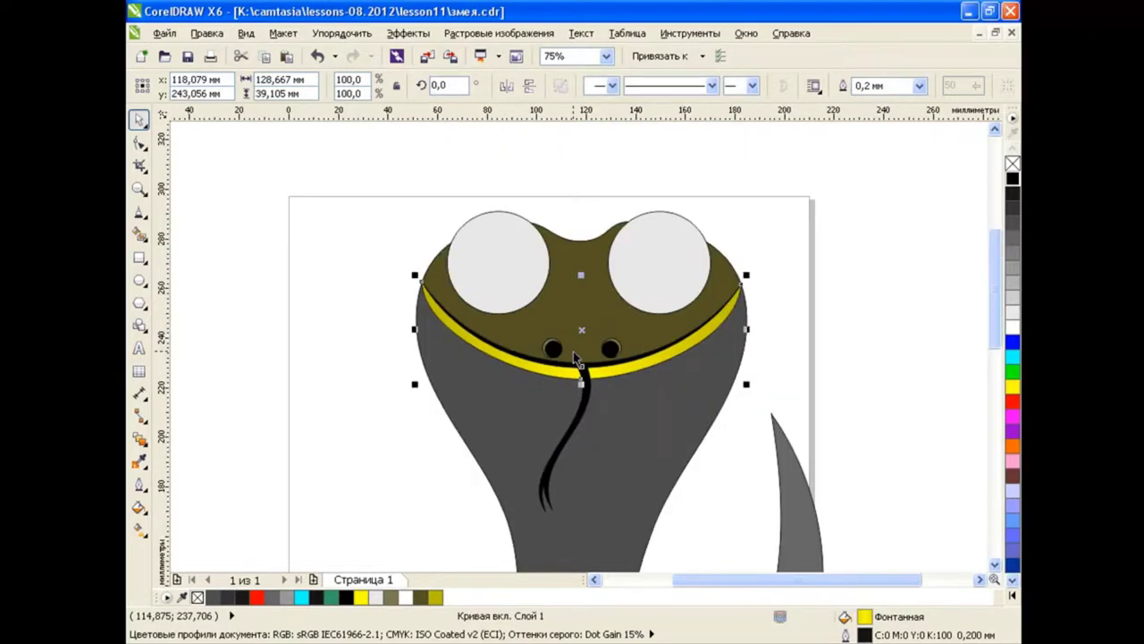
pyautogui.scroll(2, 573, 352)
pyautogui.press('Escape')
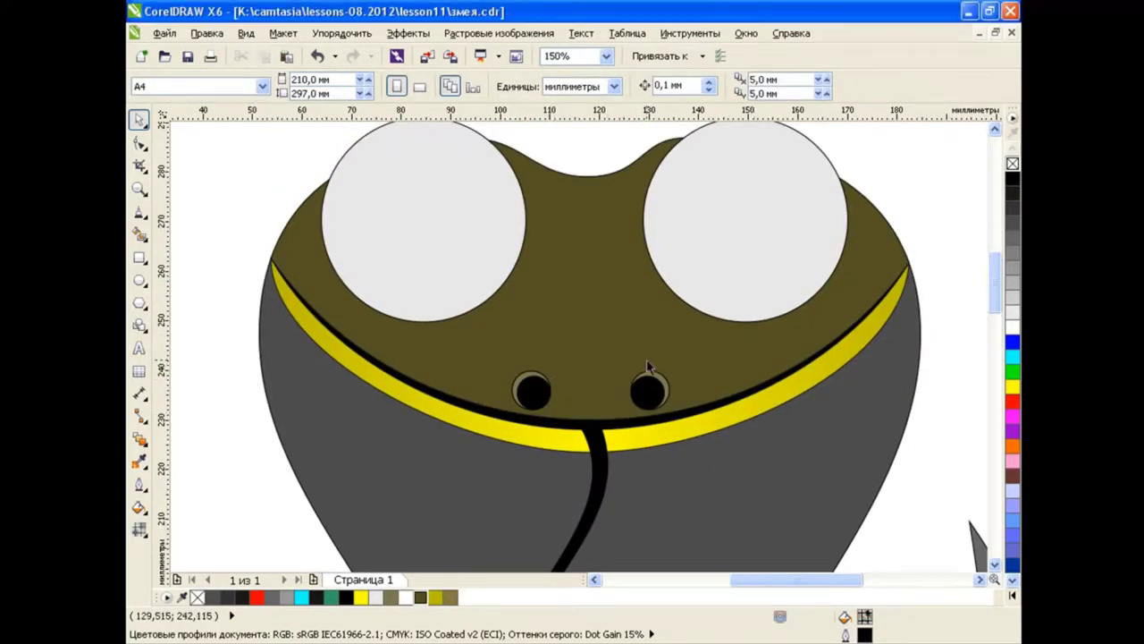
pyautogui.click(139, 279)
pyautogui.click(193, 274)
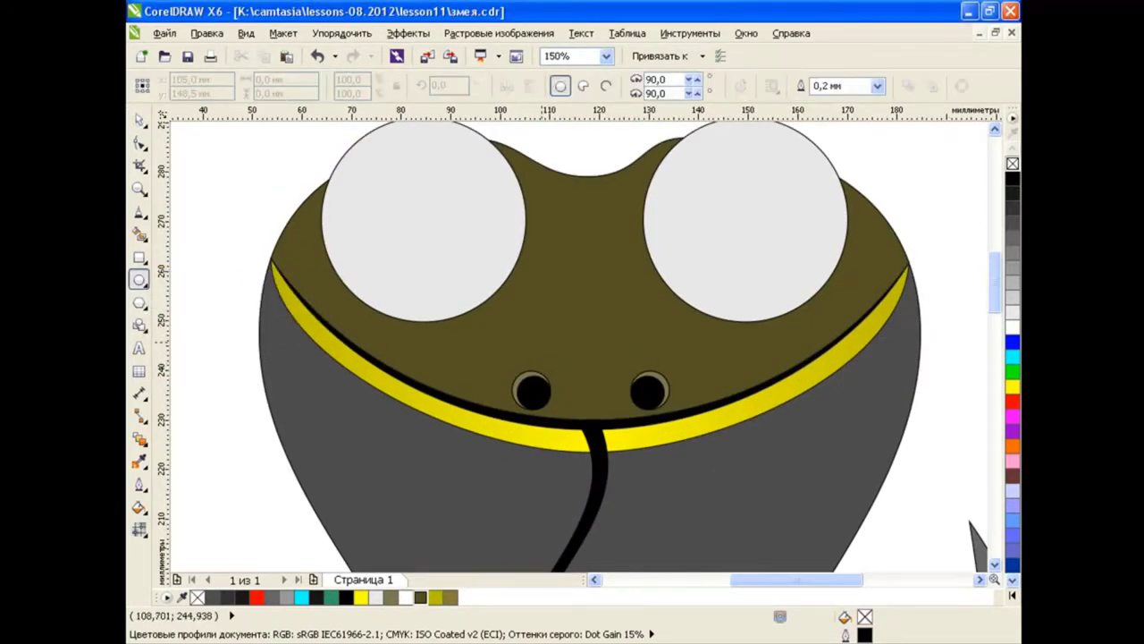
pyautogui.moveTo(529, 328); pyautogui.dragTo(649, 382)
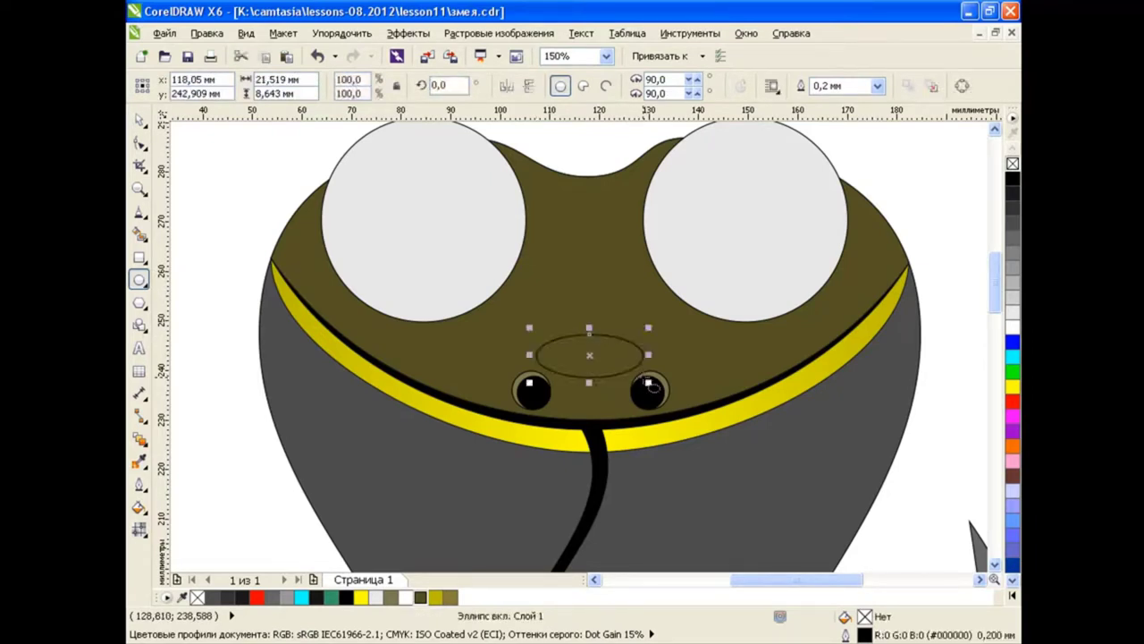
pyautogui.click(422, 596)
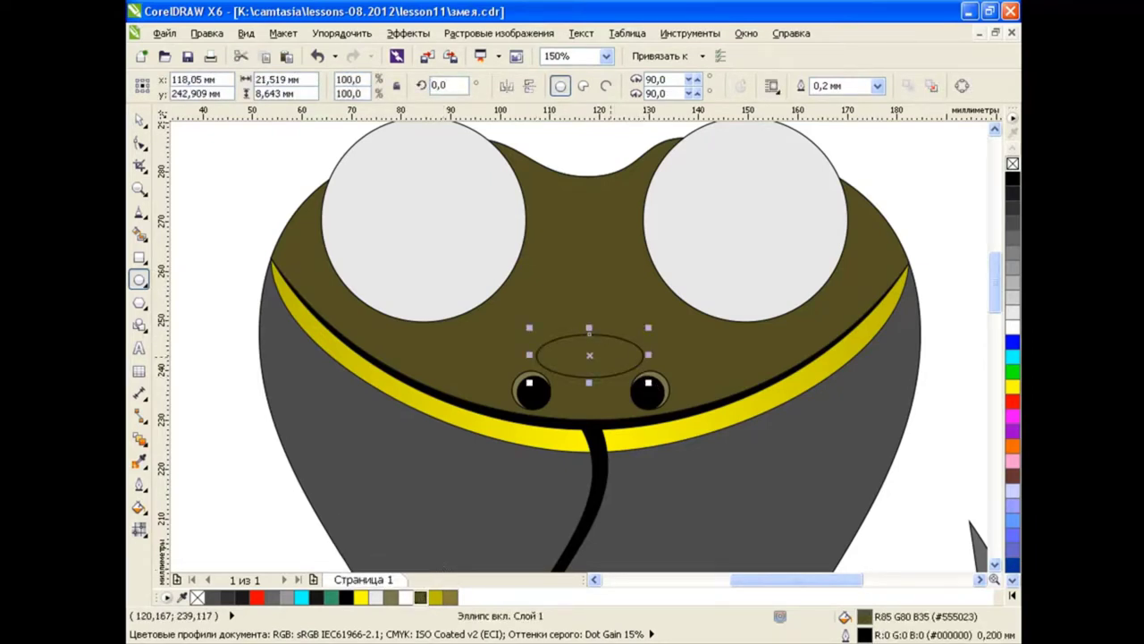
pyautogui.click(138, 119)
pyautogui.moveTo(541, 356); pyautogui.dragTo(545, 181)
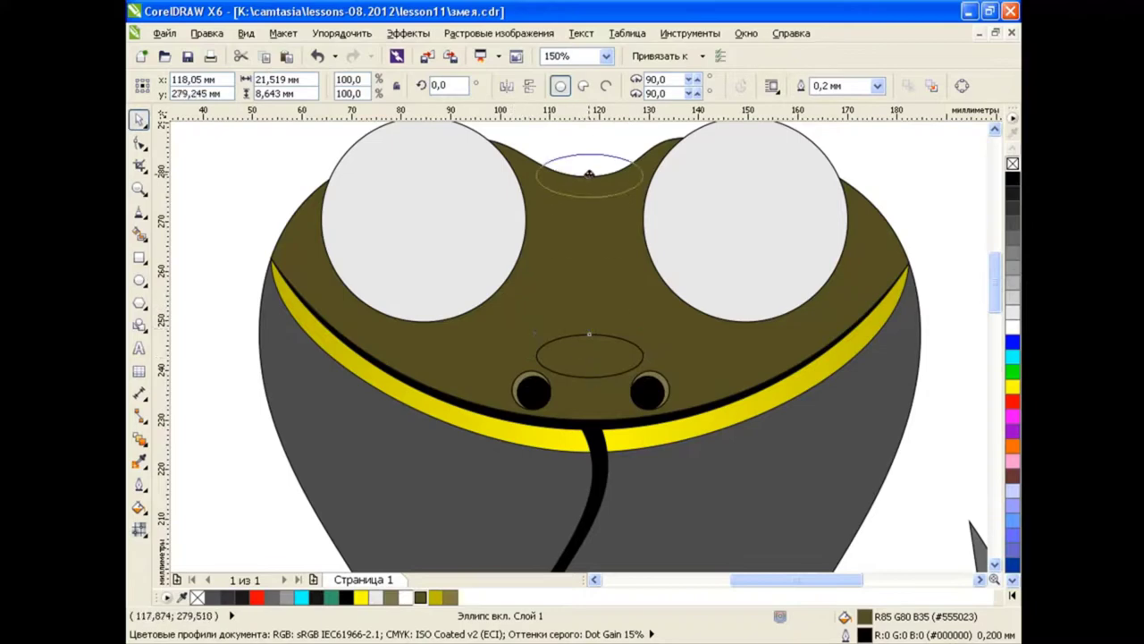
# Mesh-fill the snout ellipse with a lighter olive #877F39 centre node.
pyautogui.click(317, 55)
pyautogui.click(142, 532)
pyautogui.click(192, 608)
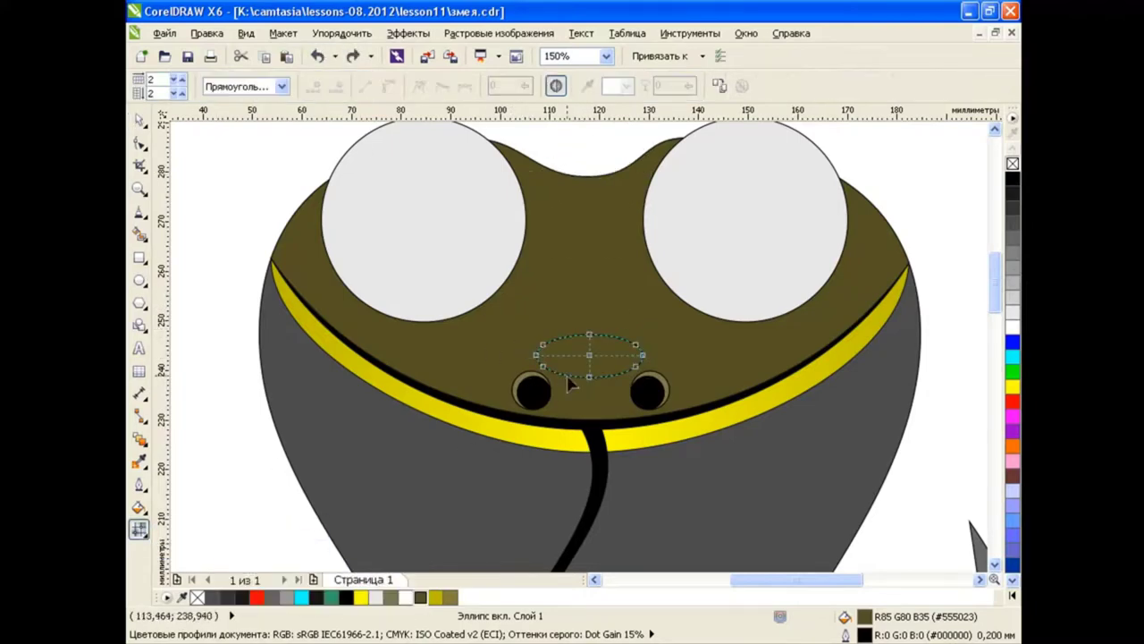
pyautogui.click(590, 358)
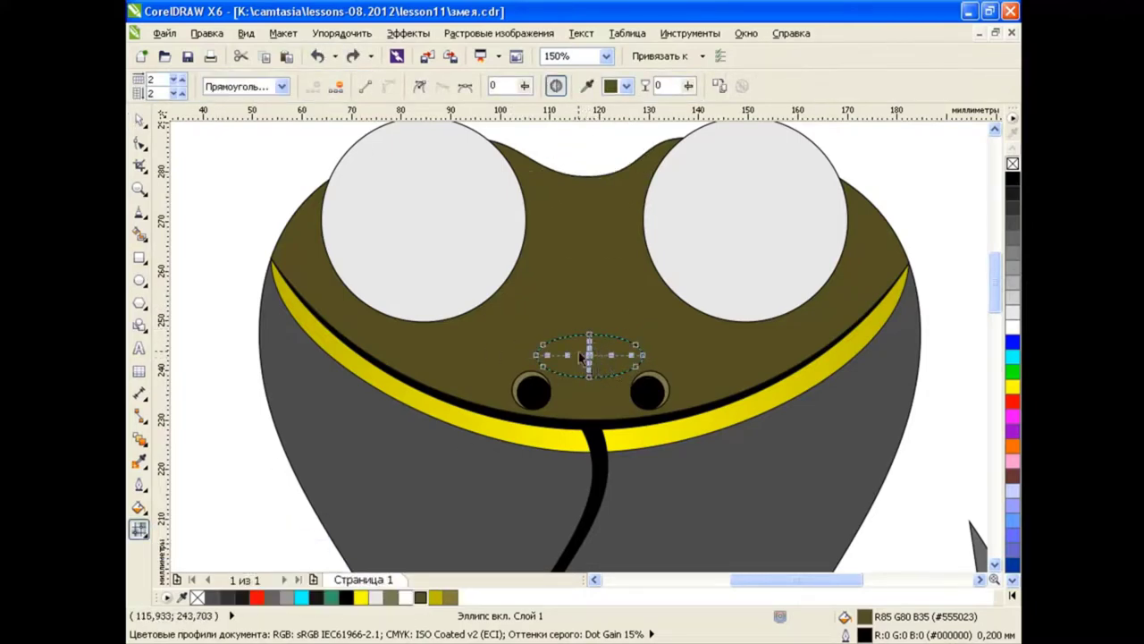
pyautogui.scroll(3, 590, 363)
pyautogui.scroll(-2, 615, 320)
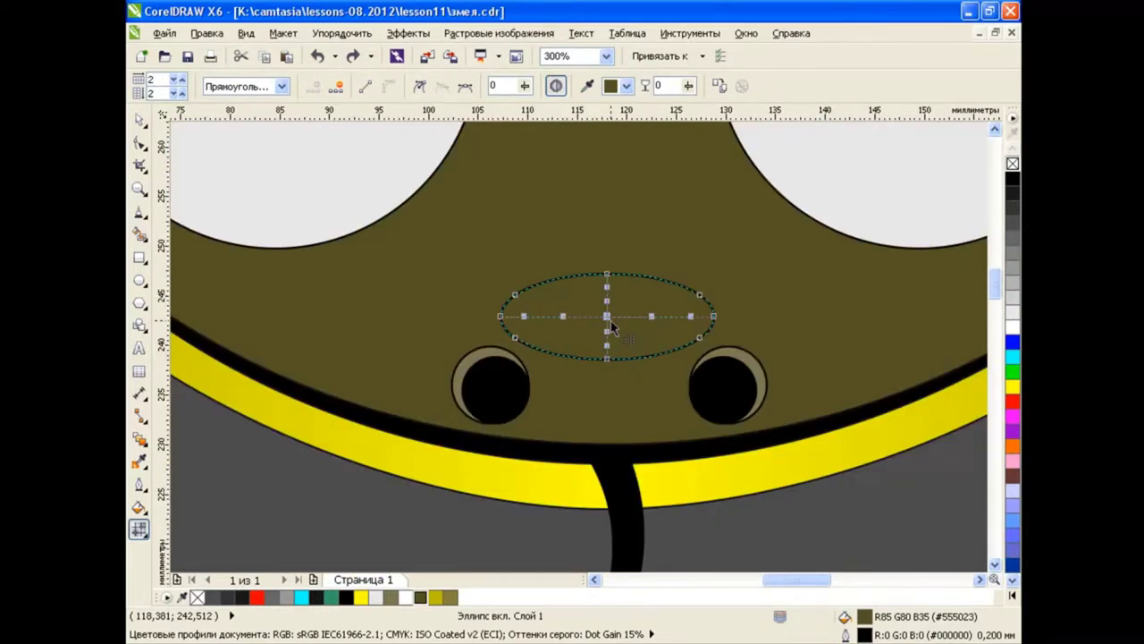
pyautogui.click(450, 597)
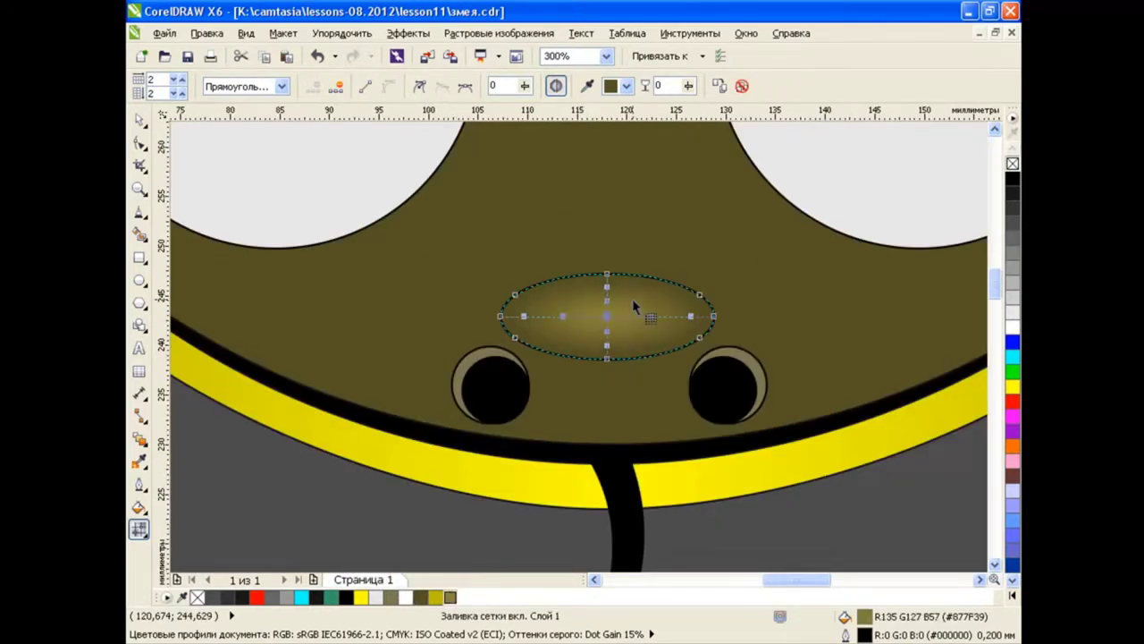
pyautogui.click(421, 597)
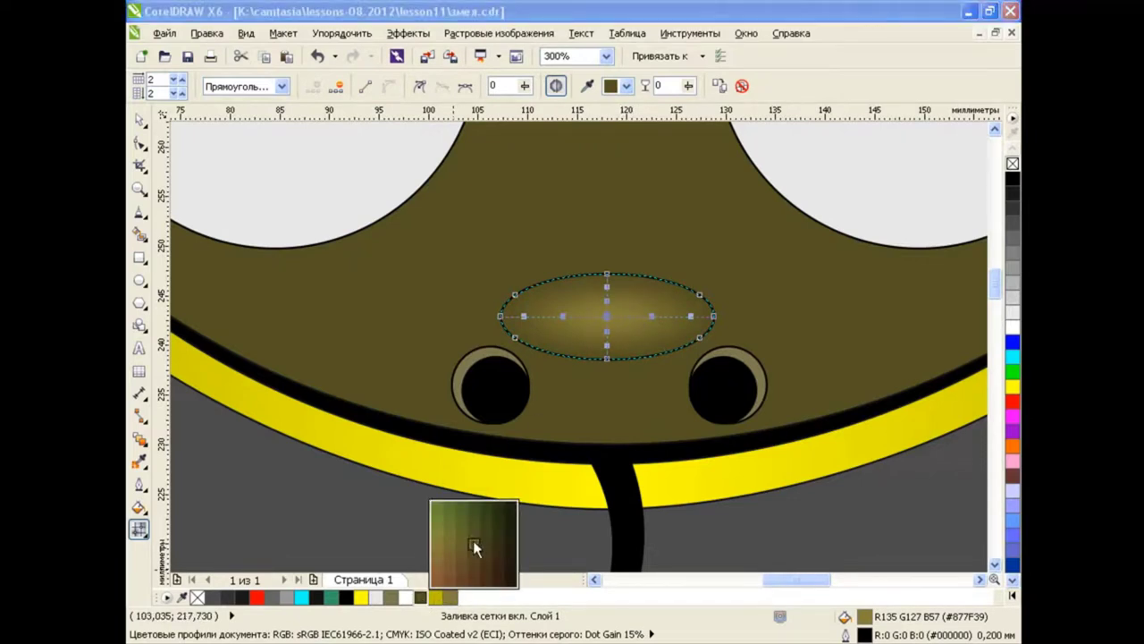
pyautogui.press('F3')
pyautogui.press('space')
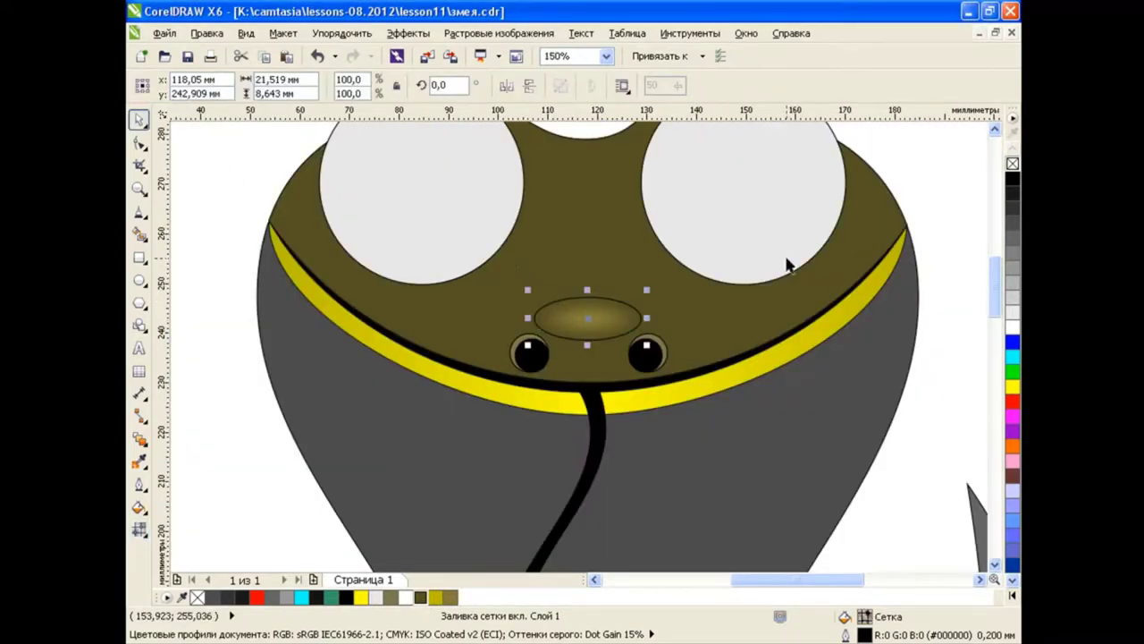
pyautogui.click(965, 308)
pyautogui.scroll(2, 994, 289)
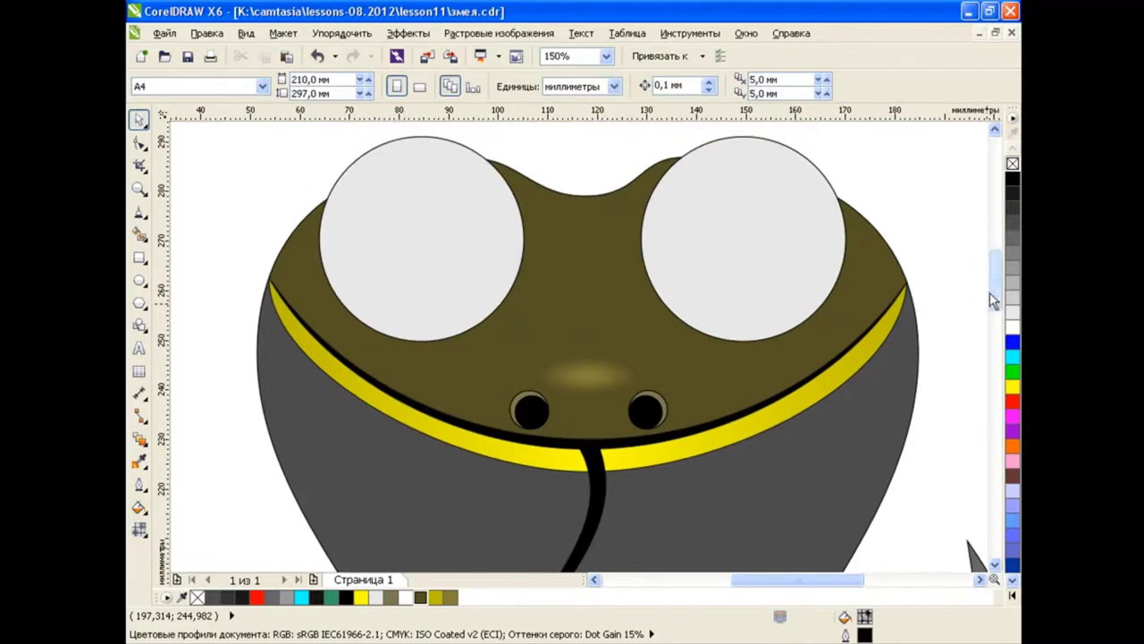
# Copy the snout highlight down between the nostrils and scale the copy to 44.4%.
pyautogui.click(590, 376)
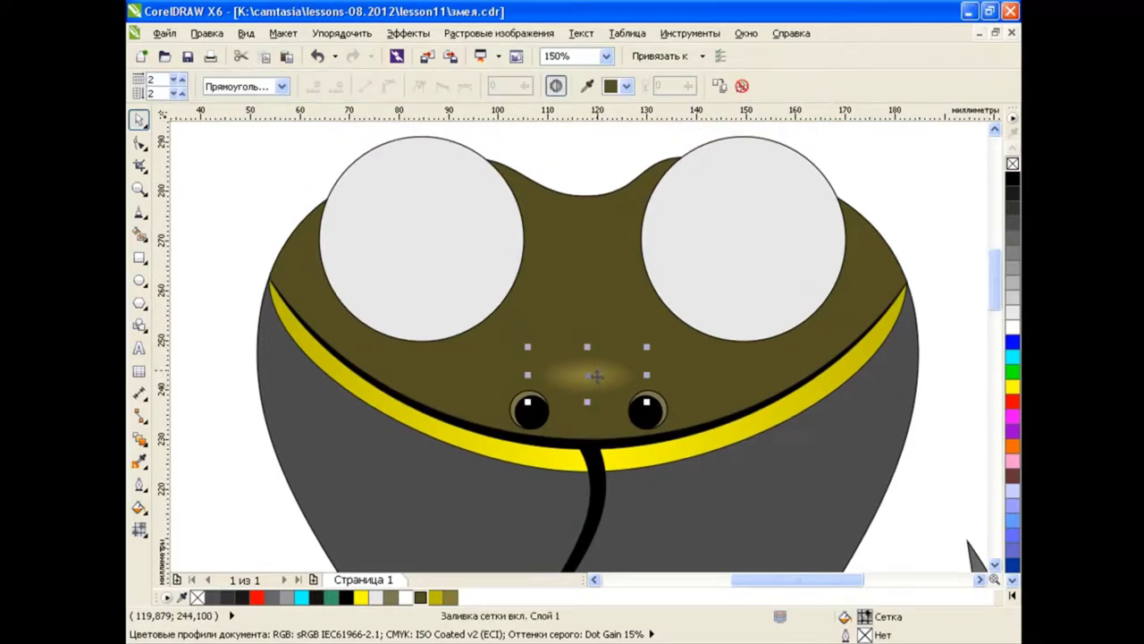
pyautogui.moveTo(595, 375); pyautogui.dragTo(595, 421)
pyautogui.click(661, 442)
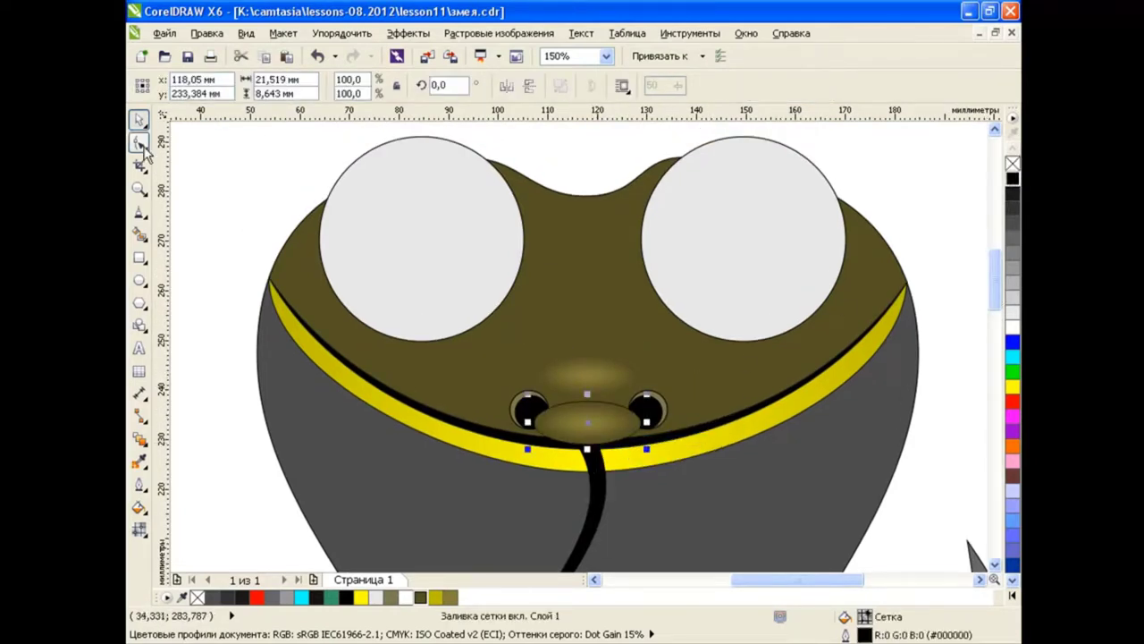
pyautogui.moveTo(647, 447)
pyautogui.mouseDown()
pyautogui.moveTo(577, 418)
pyautogui.moveTo(636, 427)
pyautogui.mouseUp()
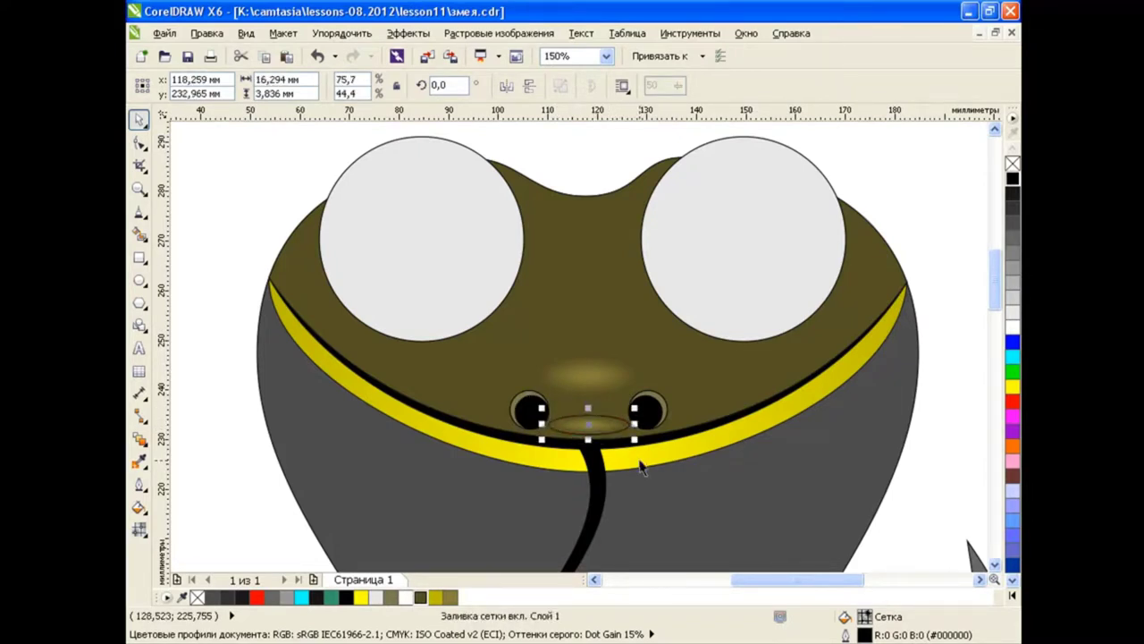
pyautogui.scroll(2, 641, 466)
# Pull the small glow's bottom edge downward with the Mesh Fill tool.
pyautogui.press('m')
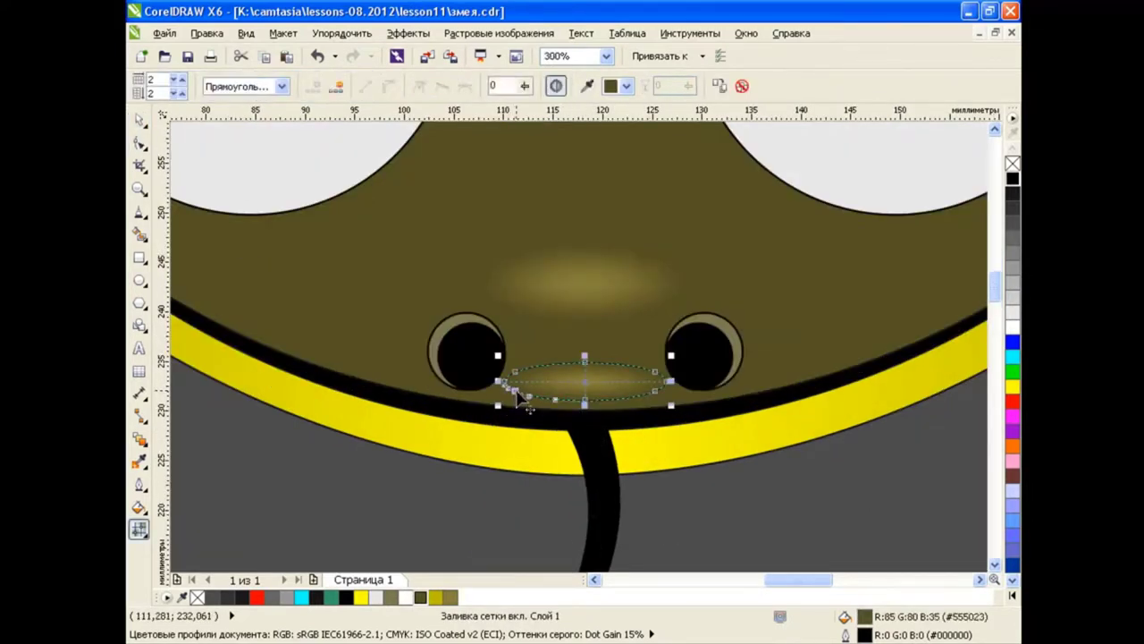
pyautogui.moveTo(524, 401); pyautogui.dragTo(661, 407)
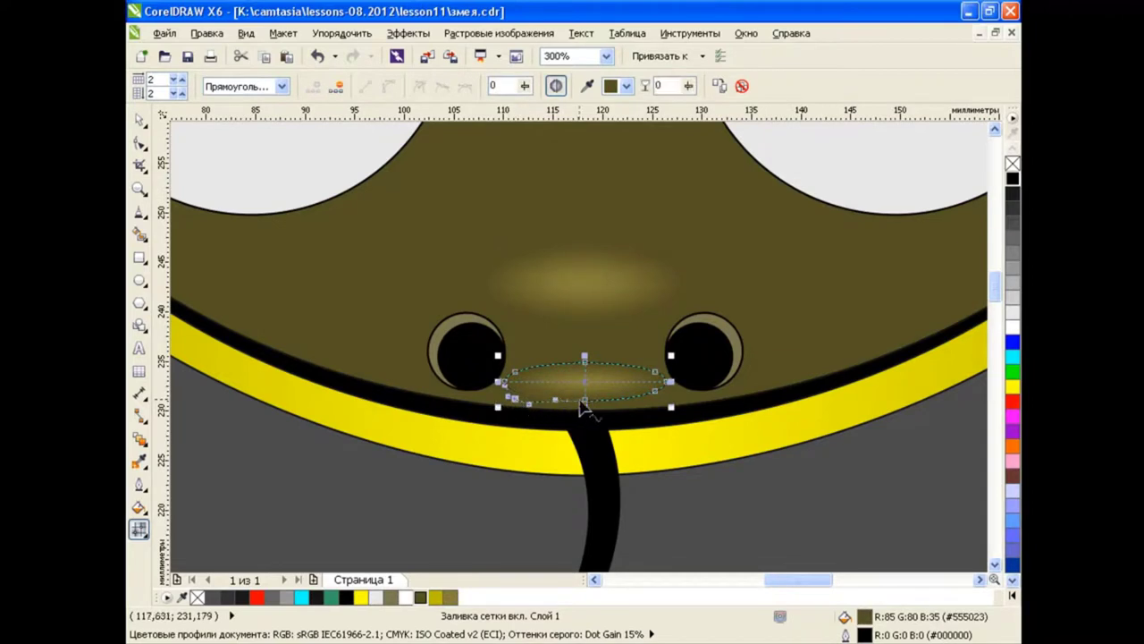
pyautogui.click(662, 401)
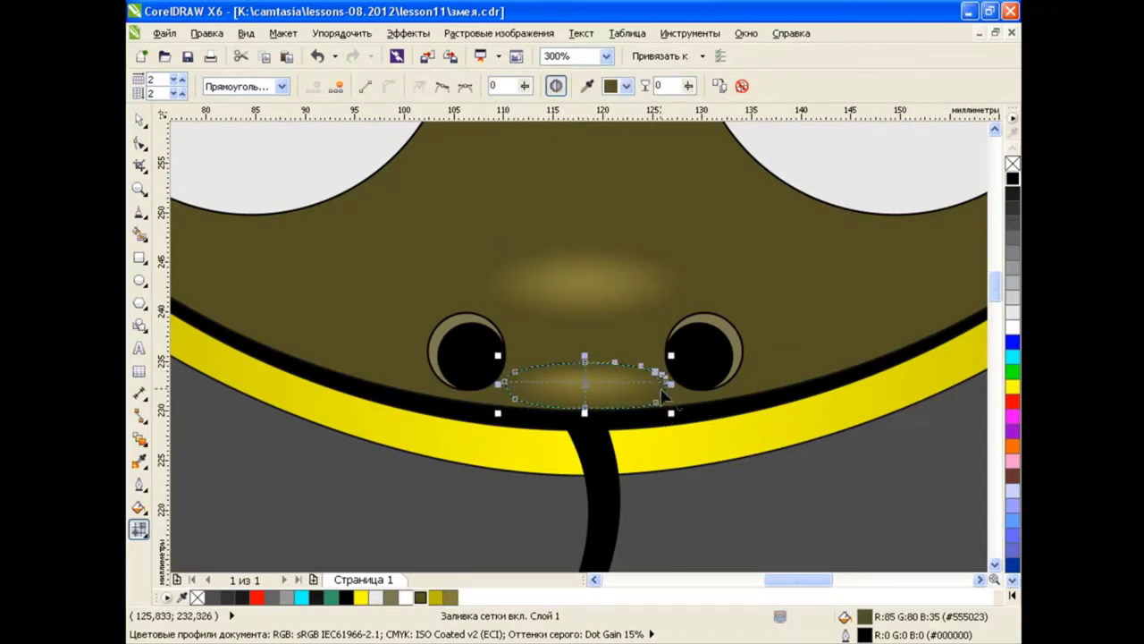
pyautogui.click(139, 120)
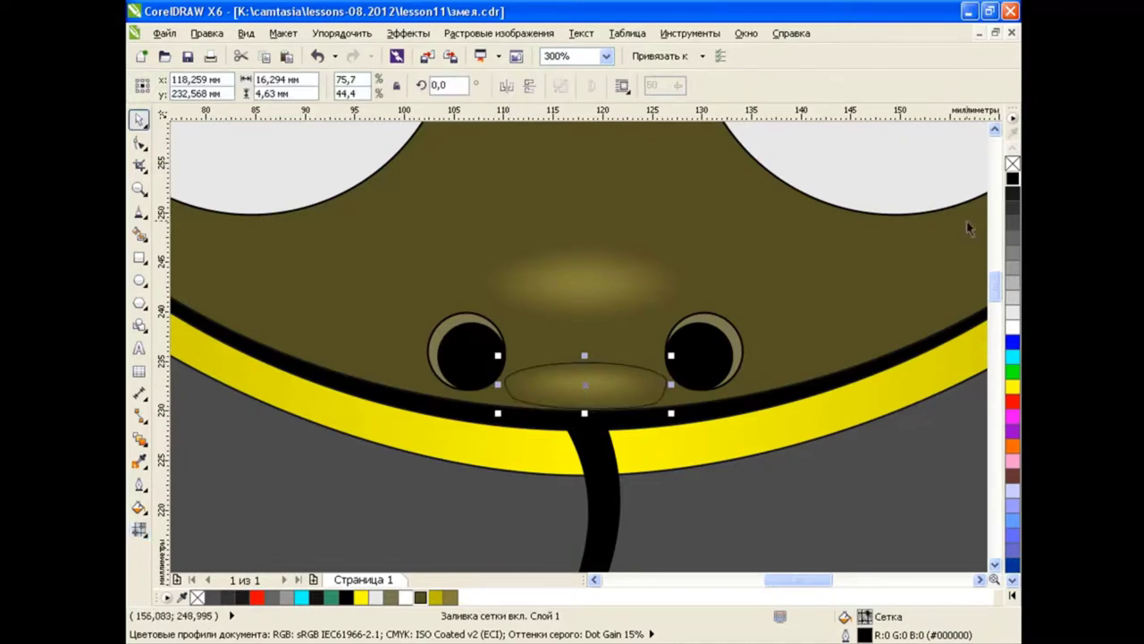
pyautogui.scroll(-2, 658, 339)
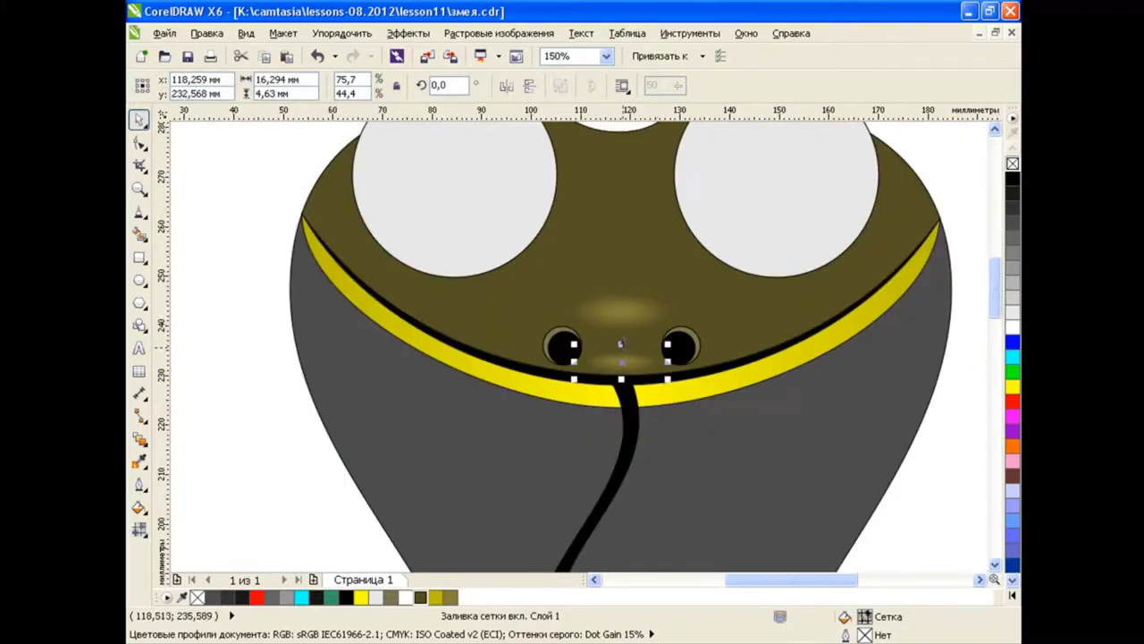
pyautogui.scroll(4, 622, 344)
# Move the glow's bottom corner nodes and raise its top node into a peak about 6 mm high.
pyautogui.press('m')
pyautogui.moveTo(460, 385); pyautogui.dragTo(455, 391)
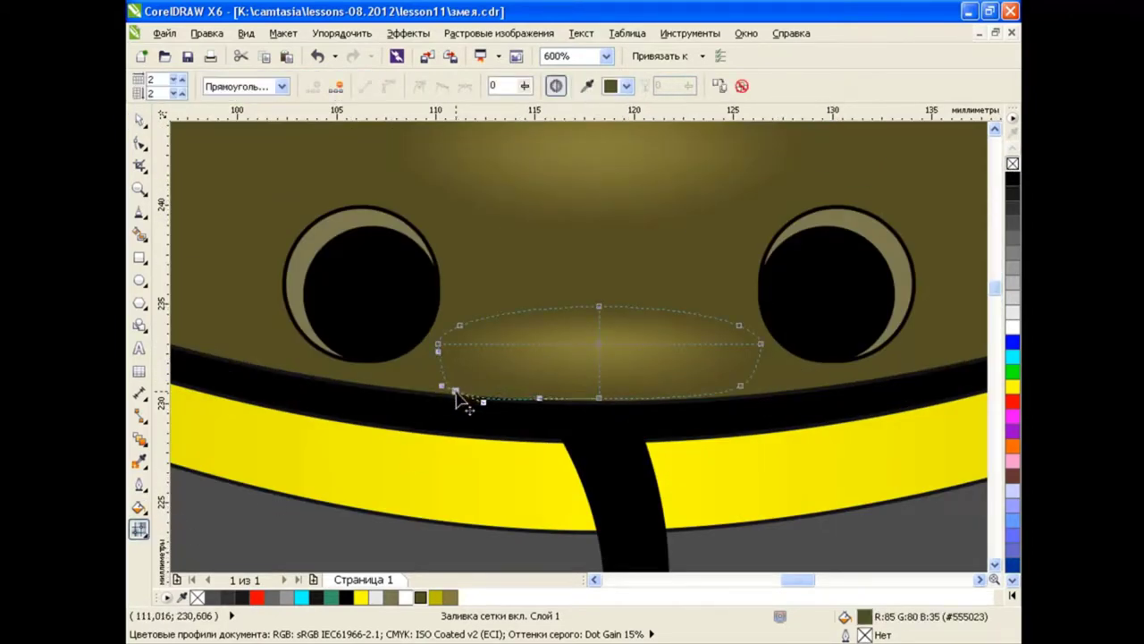
pyautogui.moveTo(749, 388); pyautogui.dragTo(716, 403)
pyautogui.moveTo(599, 307); pyautogui.dragTo(600, 280)
pyautogui.click(599, 331)
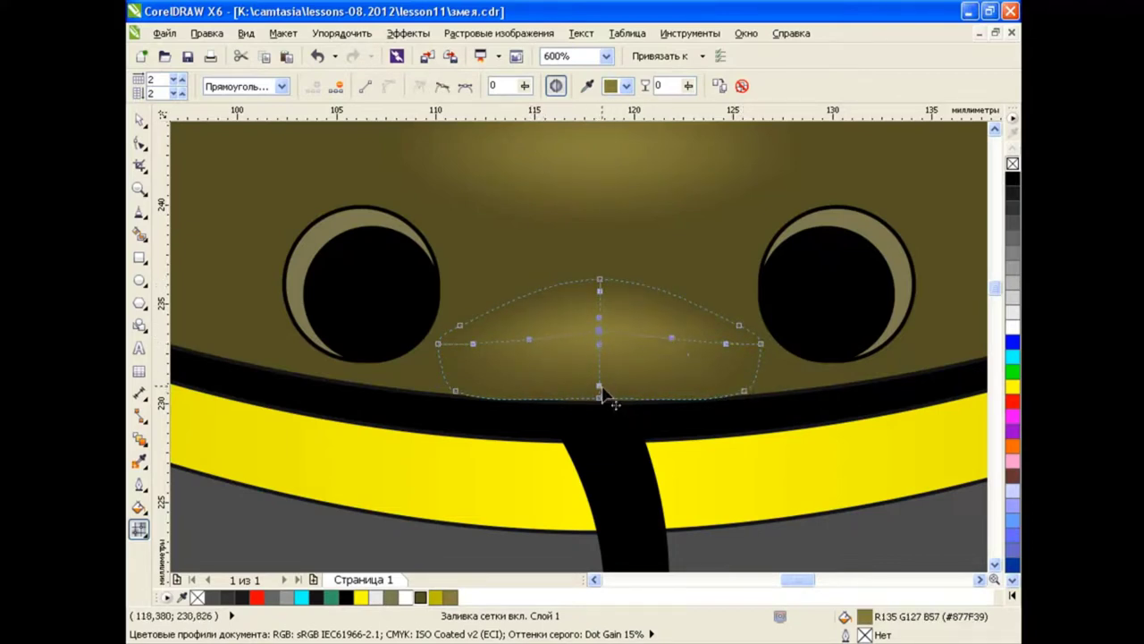
pyautogui.click(139, 118)
pyautogui.scroll(-1, 564, 278)
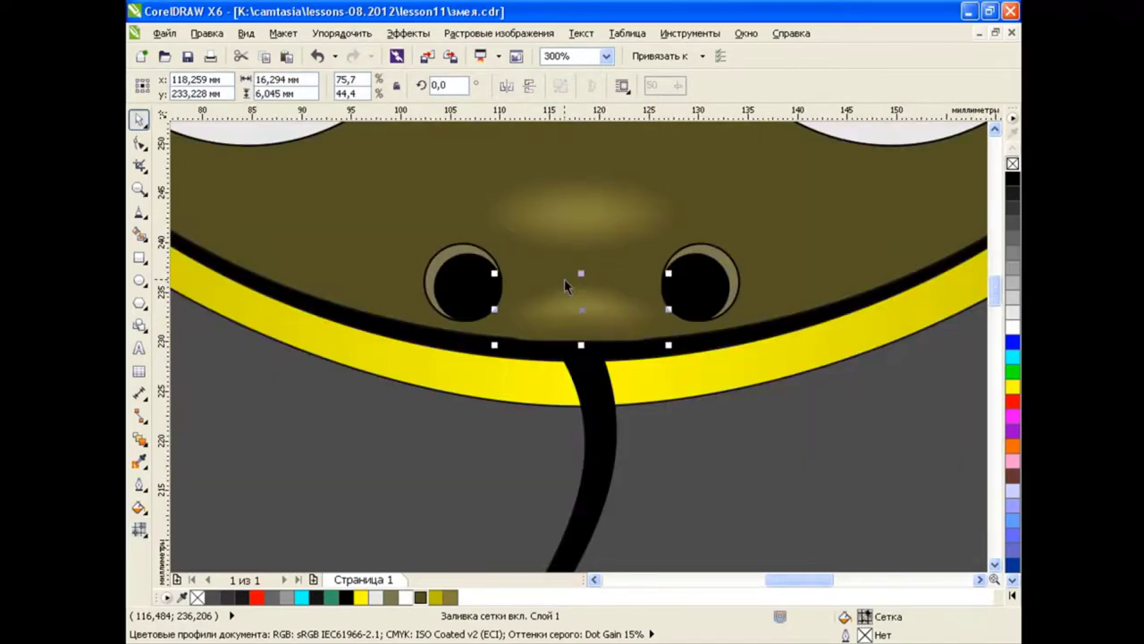
pyautogui.scroll(-1, 564, 279)
pyautogui.scroll(3, 957, 332)
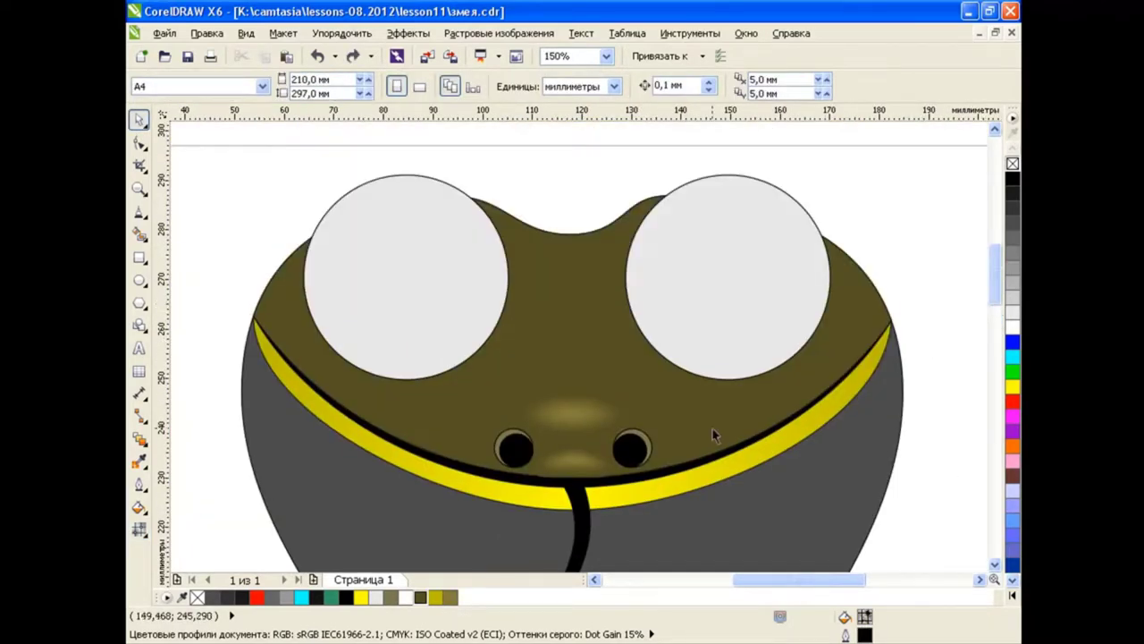
# Nudge the nostril highlight slightly into place and deselect it.
pyautogui.click(598, 459)
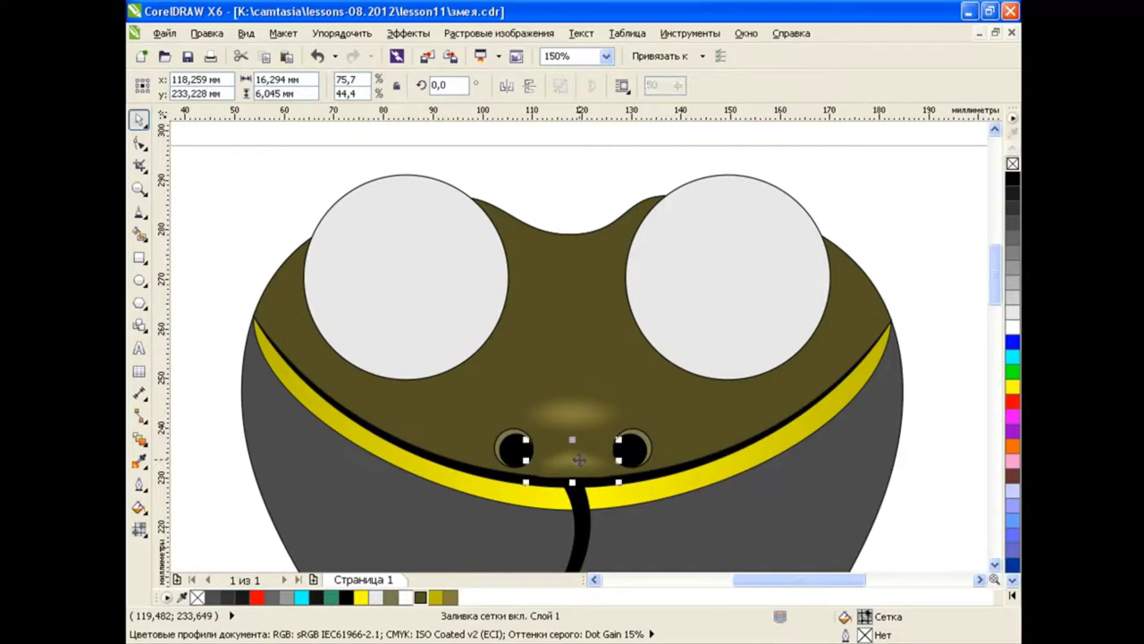
pyautogui.moveTo(580, 460); pyautogui.dragTo(592, 454)
pyautogui.press('Escape')
pyautogui.scroll(-2, 991, 346)
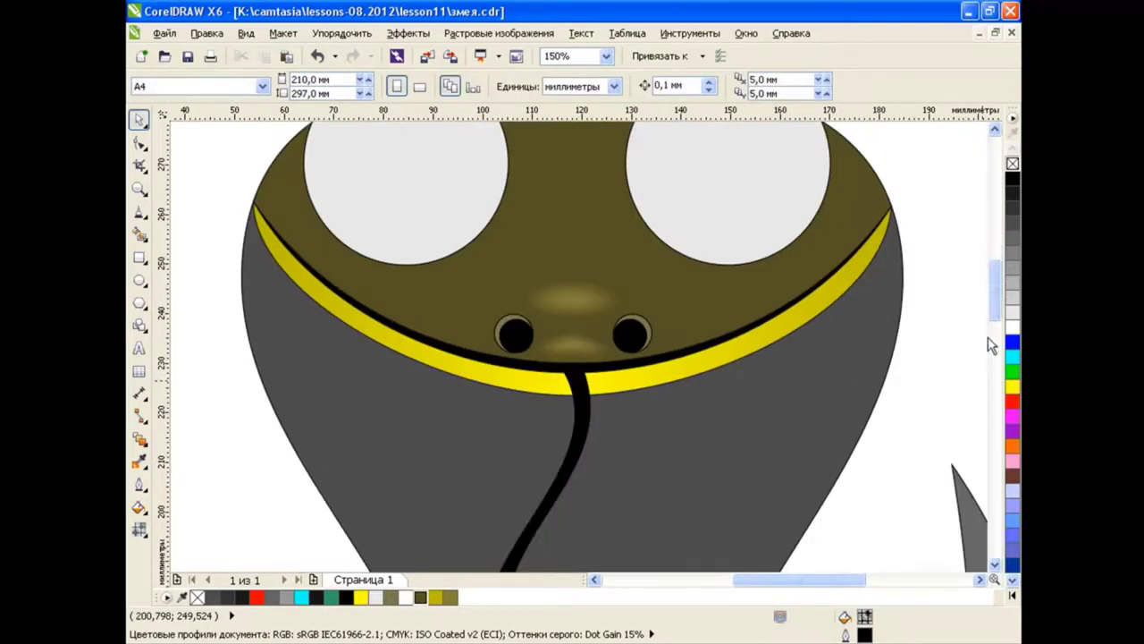
pyautogui.scroll(3, 991, 346)
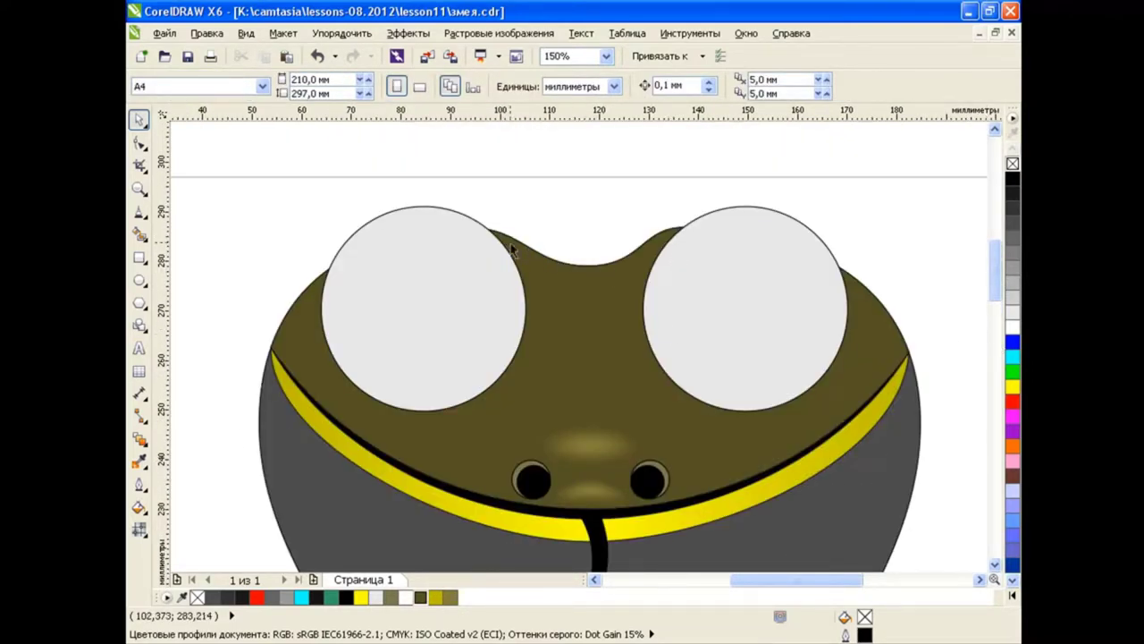
# Copy the full-size snout glow up between the eyes, just below the head's top dip.
pyautogui.click(588, 442)
pyautogui.moveTo(587, 442); pyautogui.dragTo(587, 286)
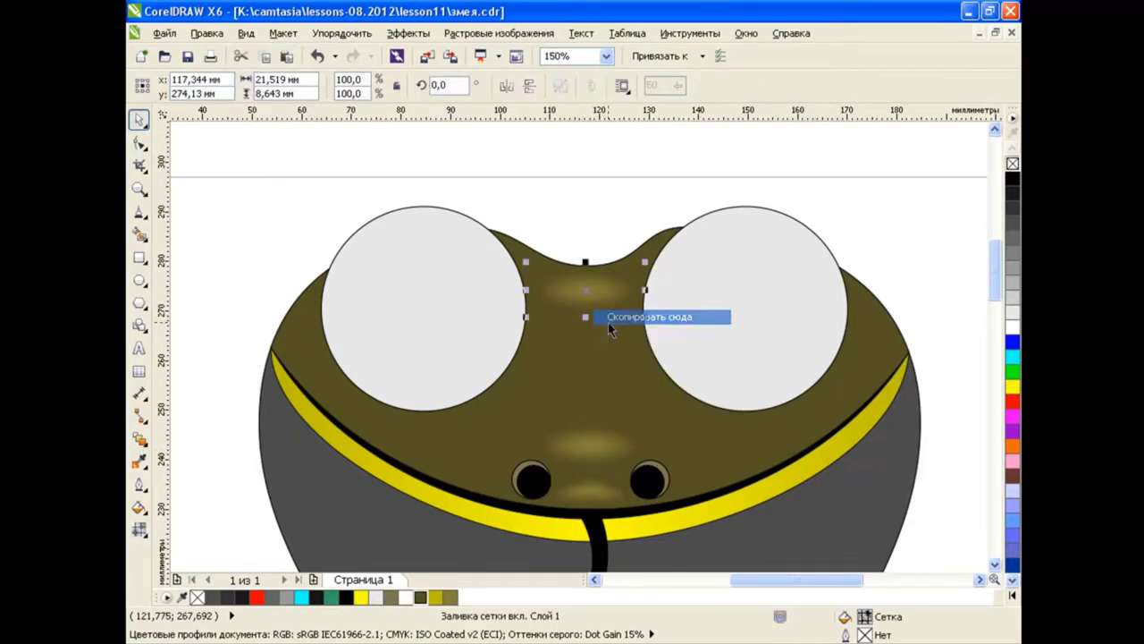
pyautogui.scroll(2, 594, 250)
pyautogui.moveTo(579, 338); pyautogui.dragTo(574, 325)
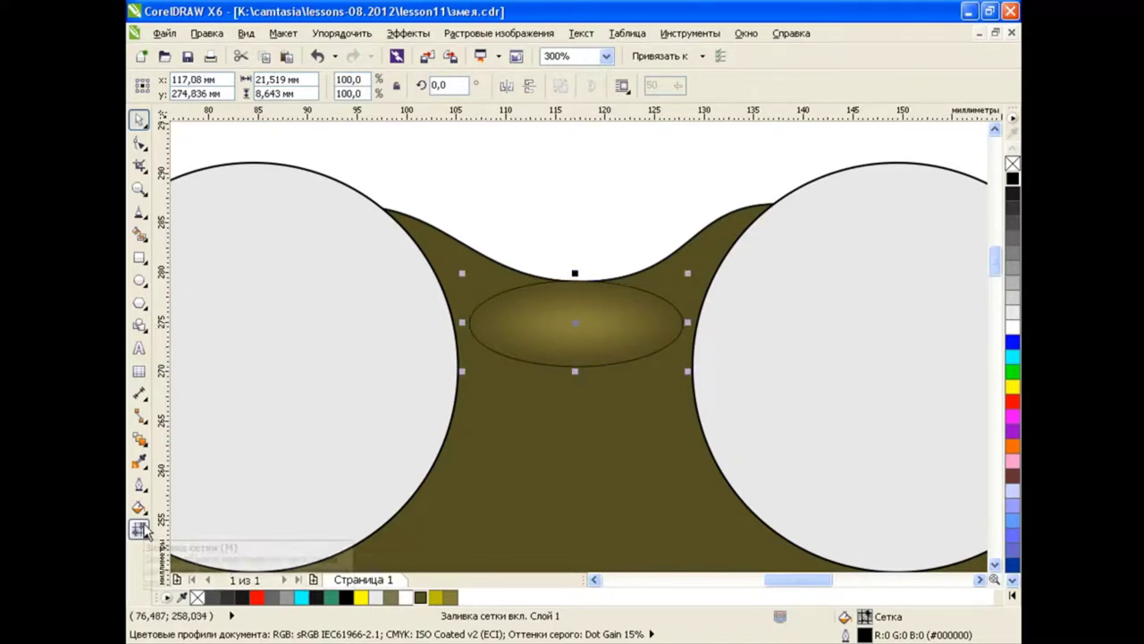
# Stretch the brow ellipse's mesh nodes into a curved band reaching toward both eyes.
pyautogui.press('m')
pyautogui.moveTo(681, 323); pyautogui.dragTo(752, 236)
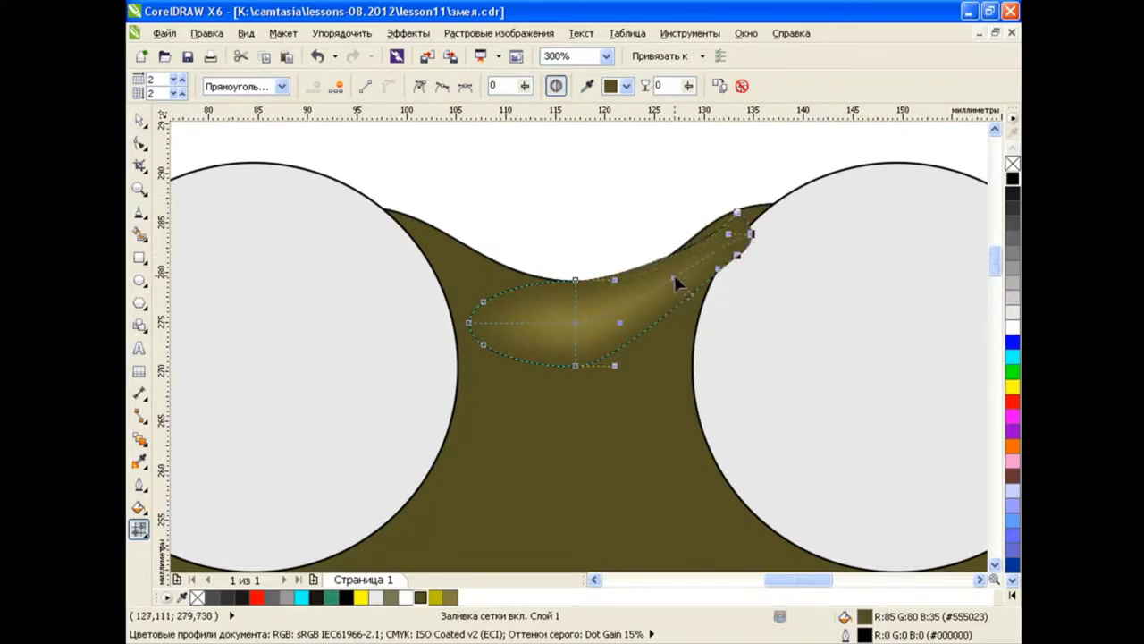
pyautogui.moveTo(615, 280); pyautogui.dragTo(615, 287)
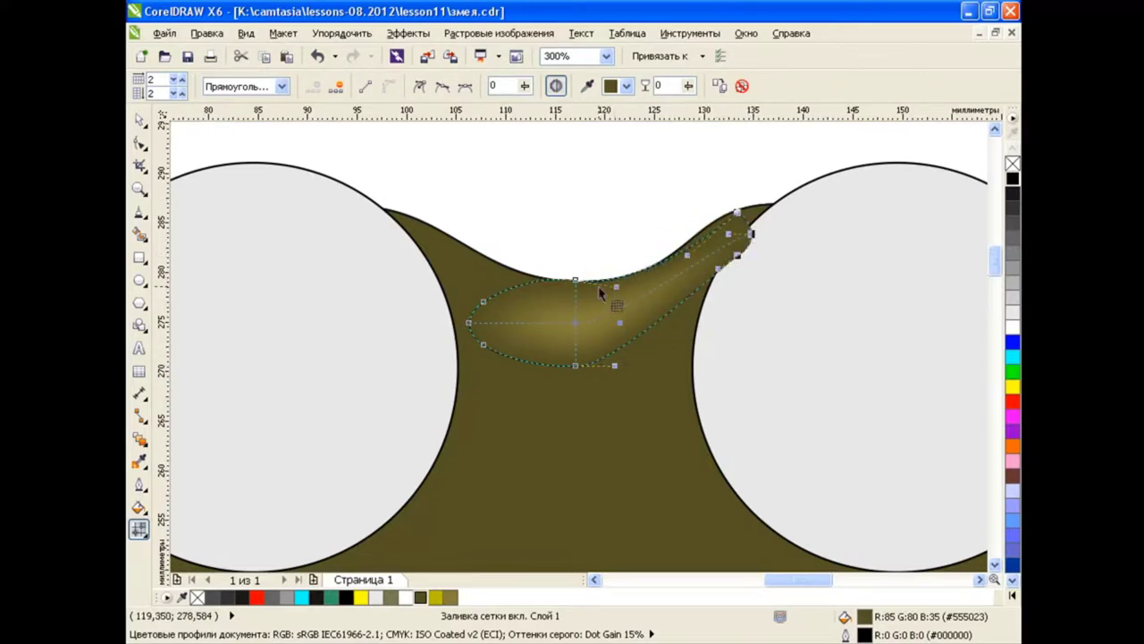
pyautogui.click(575, 280)
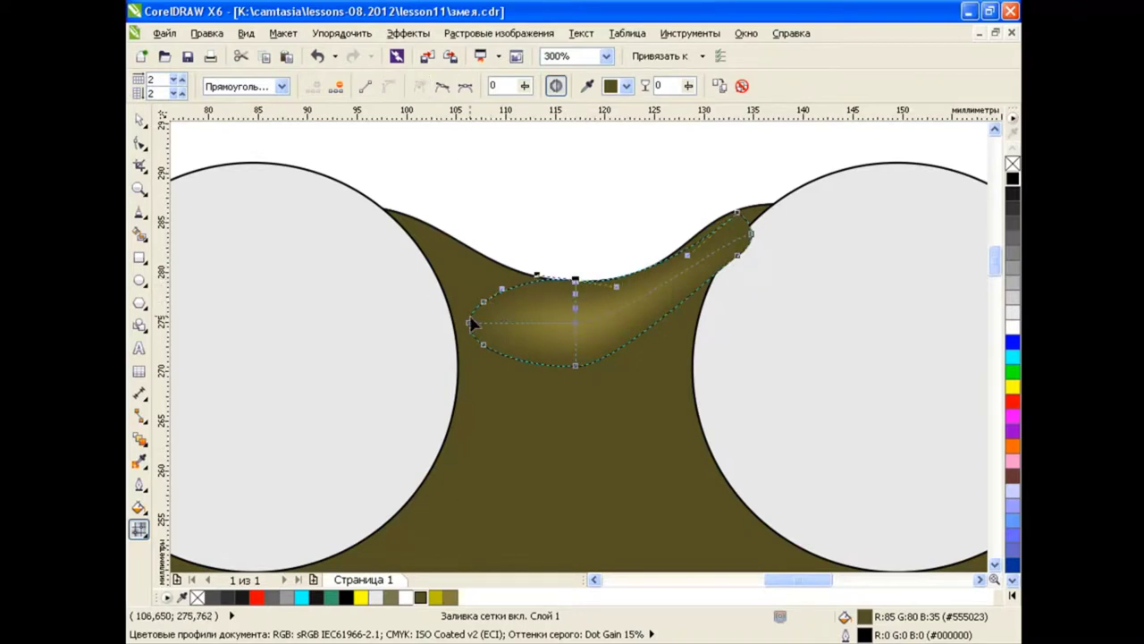
pyautogui.moveTo(478, 313); pyautogui.dragTo(421, 222)
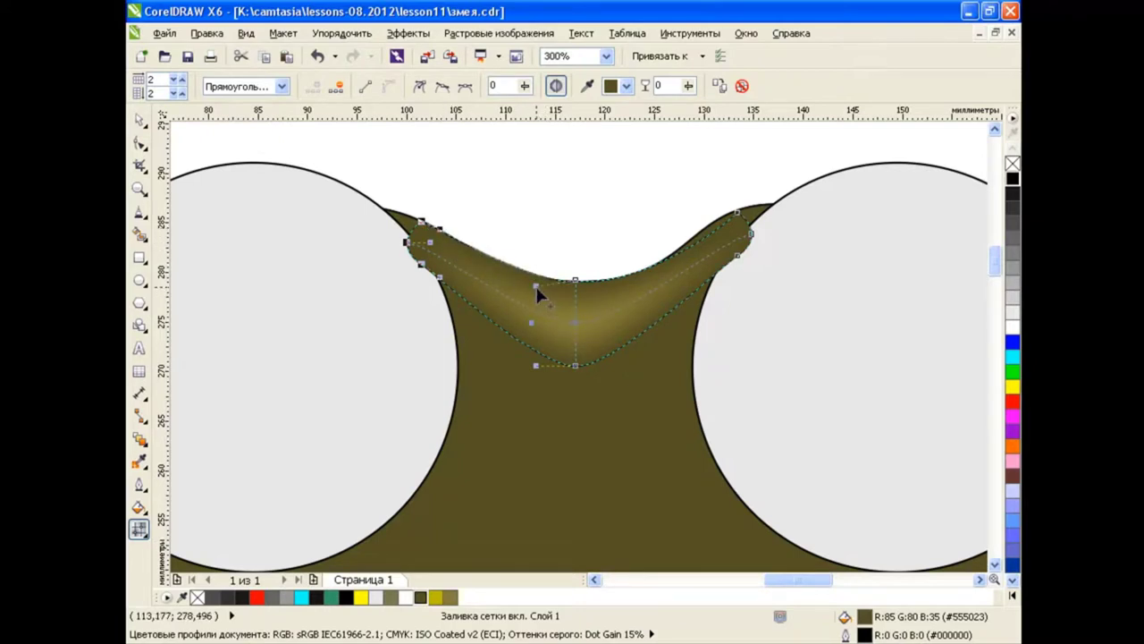
pyautogui.click(739, 214)
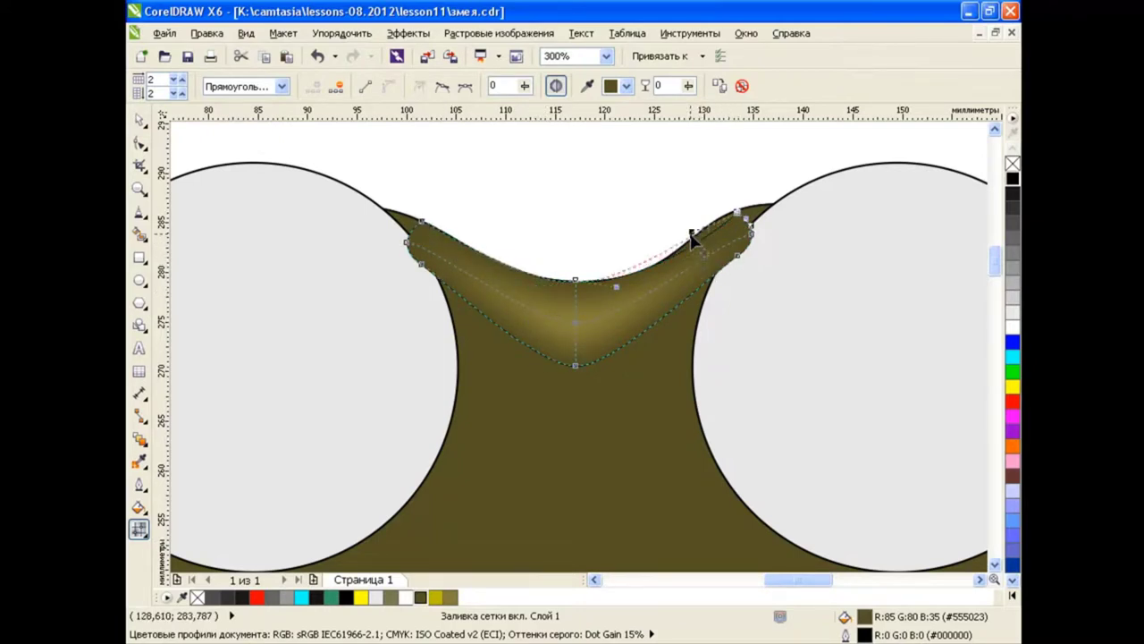
pyautogui.click(576, 283)
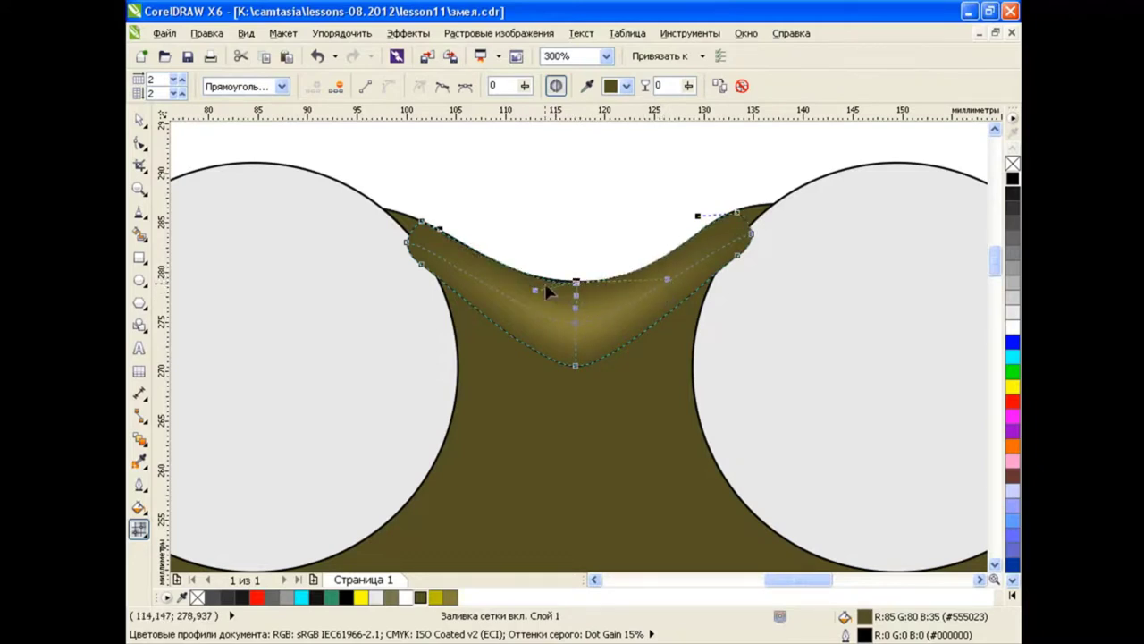
pyautogui.moveTo(421, 264); pyautogui.dragTo(404, 287)
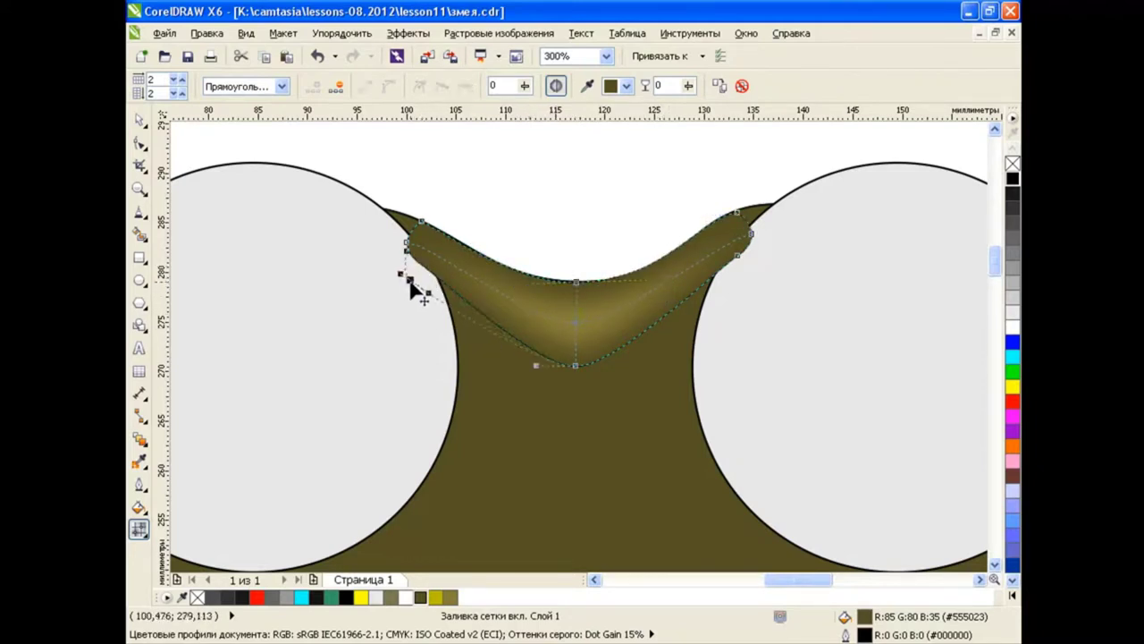
pyautogui.moveTo(738, 255)
pyautogui.mouseDown()
pyautogui.moveTo(756, 284)
pyautogui.moveTo(746, 274)
pyautogui.mouseUp()
# Add mesh columns near both ends and shade the central and right nodes lighter olive.
pyautogui.doubleClick(698, 262)
pyautogui.doubleClick(447, 261)
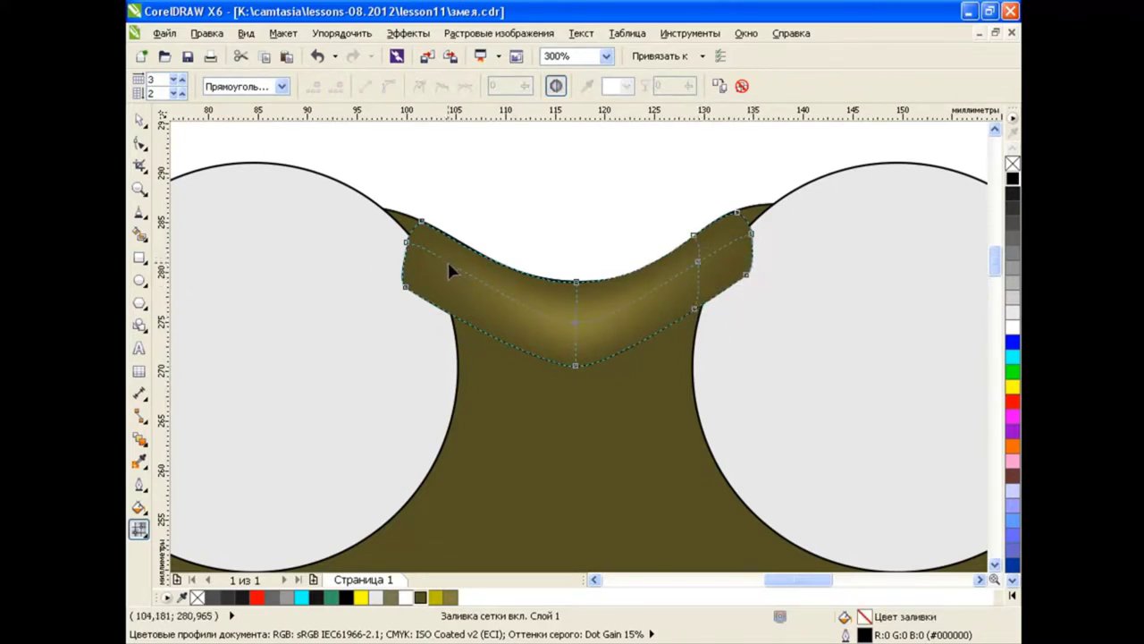
pyautogui.click(575, 322)
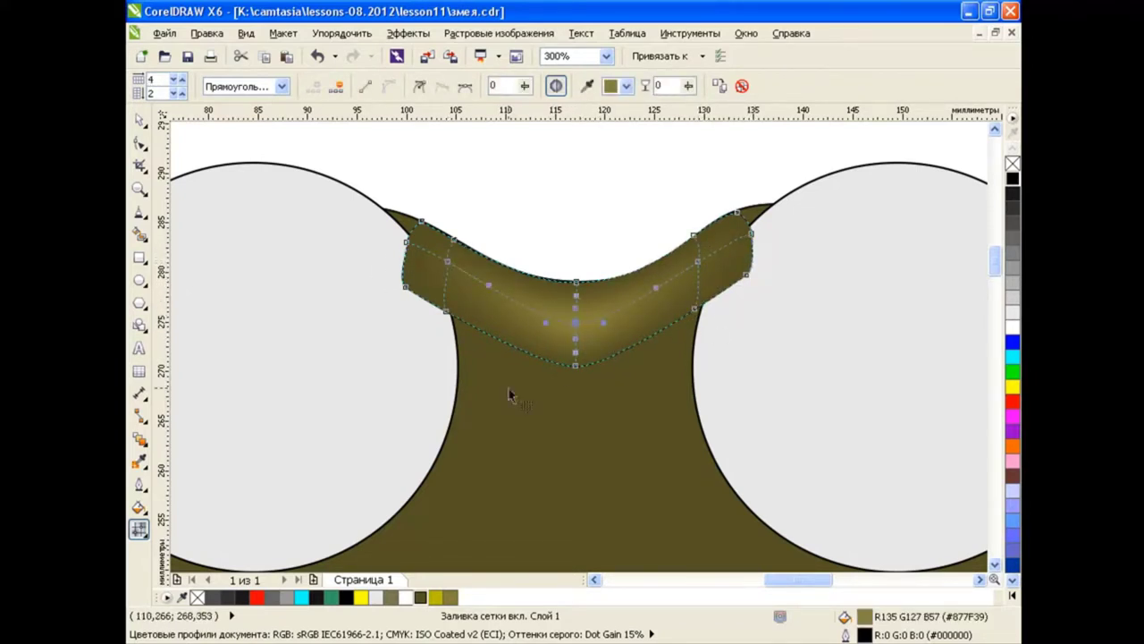
pyautogui.click(422, 597)
pyautogui.click(699, 261)
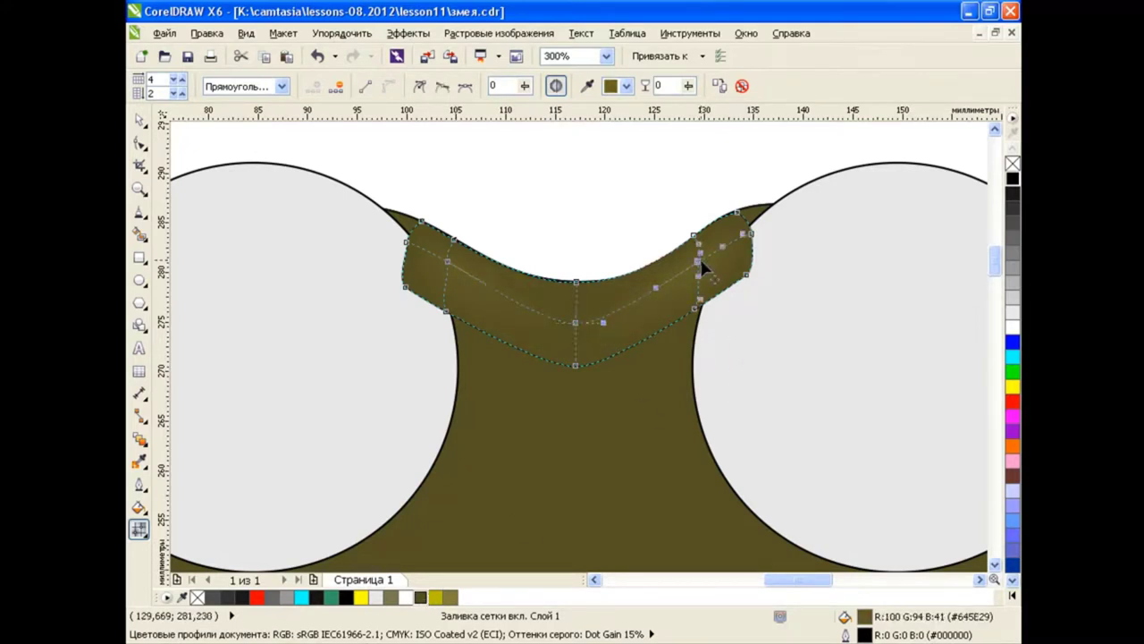
pyautogui.click(449, 597)
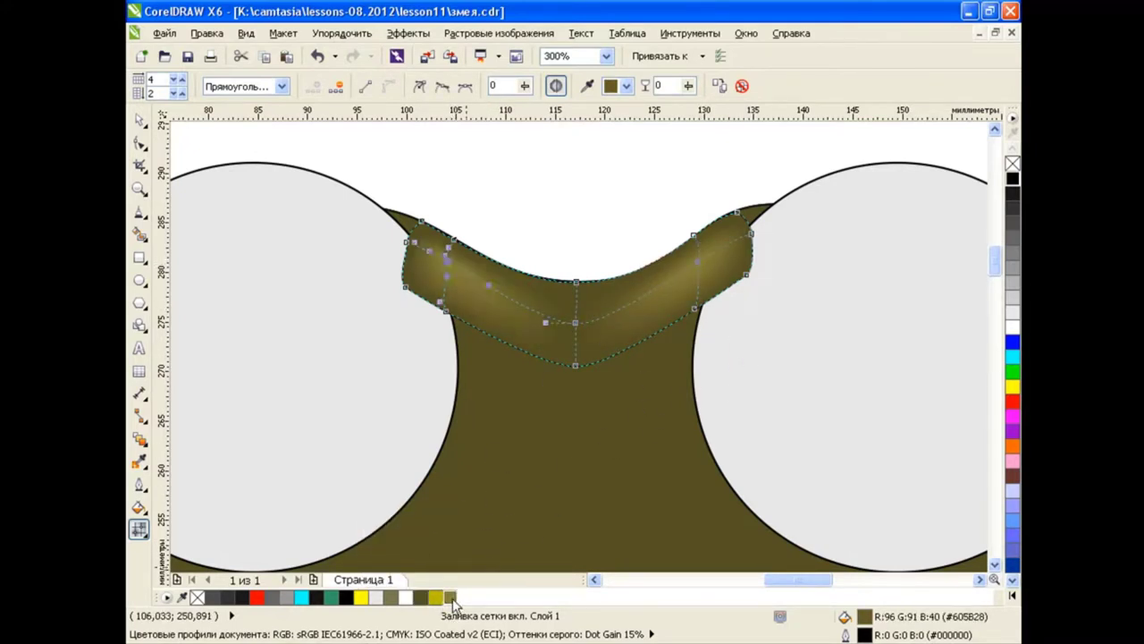
pyautogui.press('space')
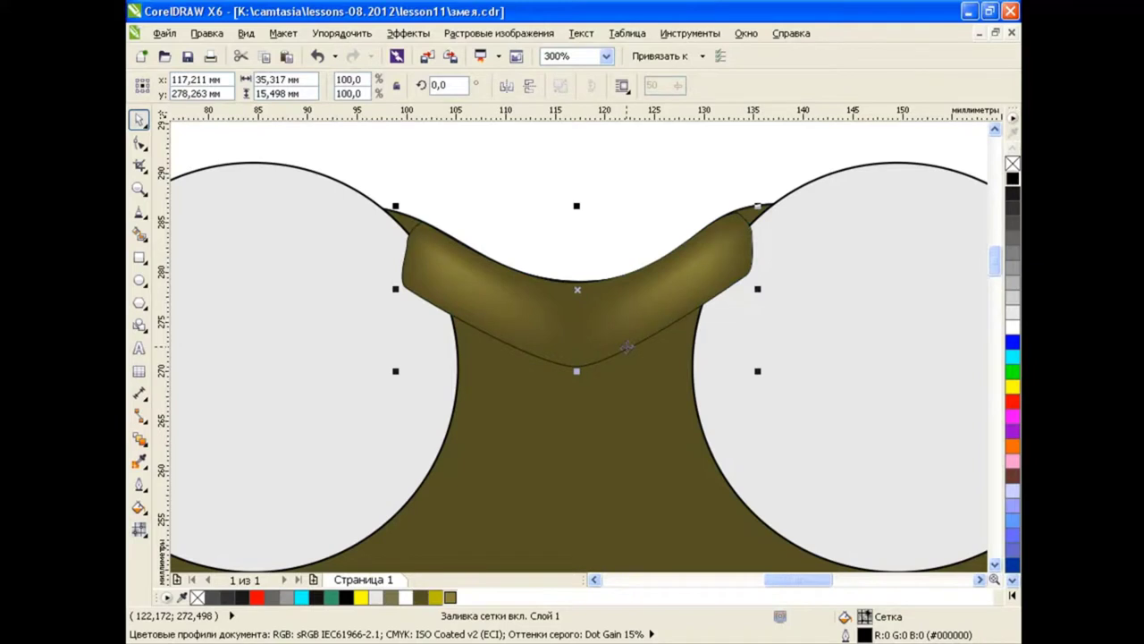
# Bring both eye circles in front of the brow highlight.
pyautogui.click(853, 304)
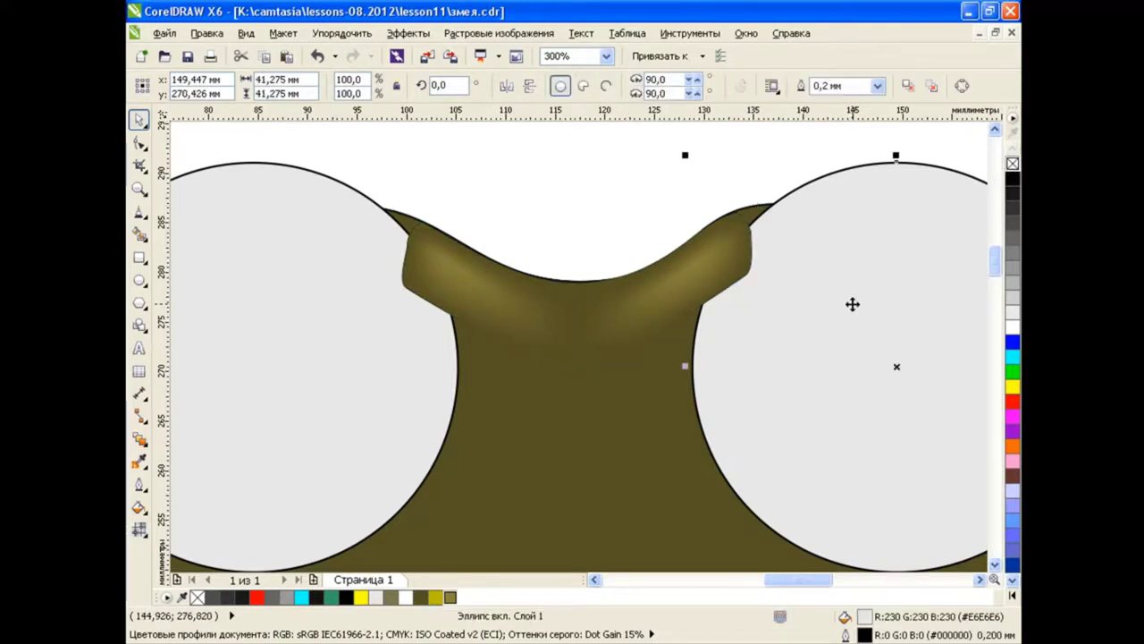
pyautogui.keyDown('shift'); pyautogui.click(407, 425); pyautogui.keyUp('shift')
pyautogui.hotkey('shift', 'pageup')
pyautogui.click(603, 199)
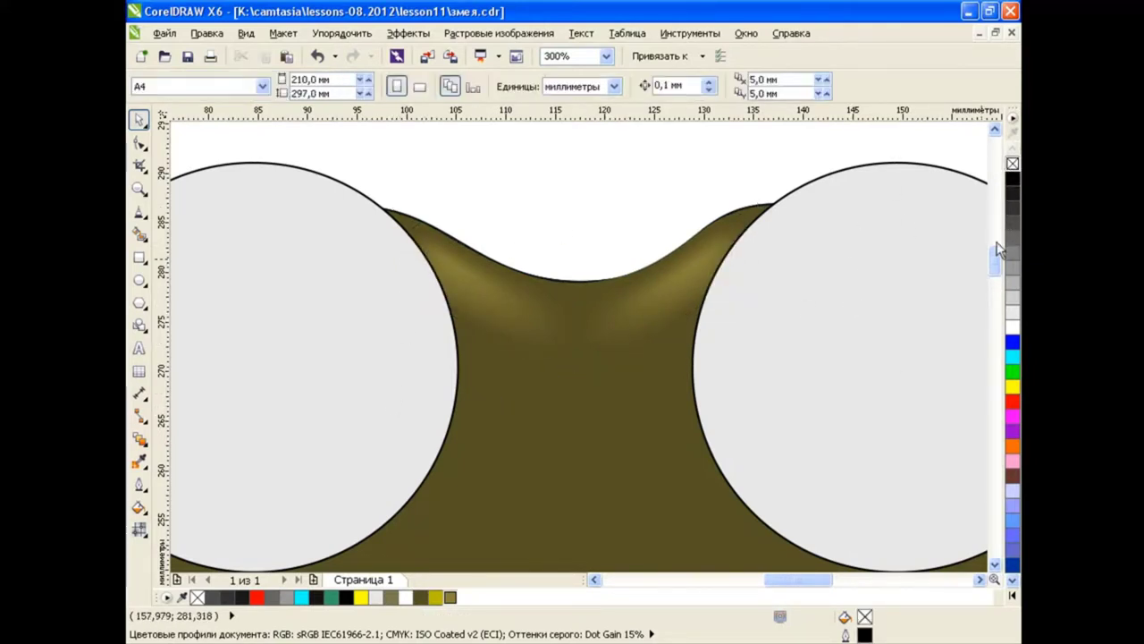
pyautogui.scroll(-1, 613, 407)
pyautogui.scroll(-3, 994, 273)
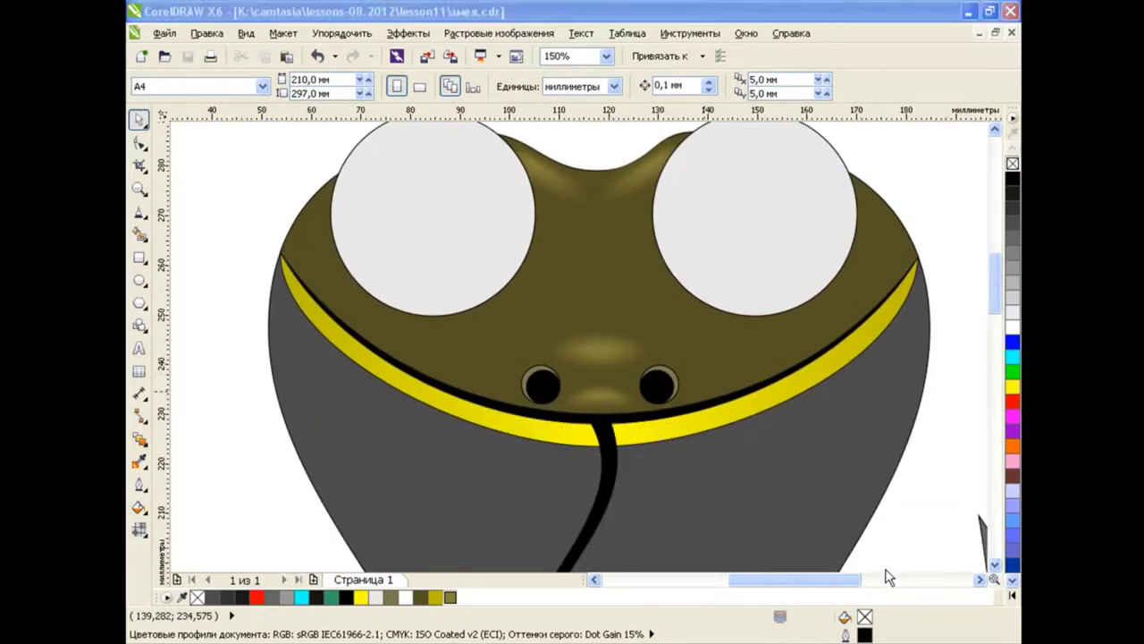
# Sketch a freehand stroke on the right cheek and copy the nose highlight onto it.
pyautogui.hscroll(3, 890, 579)
pyautogui.click(141, 223)
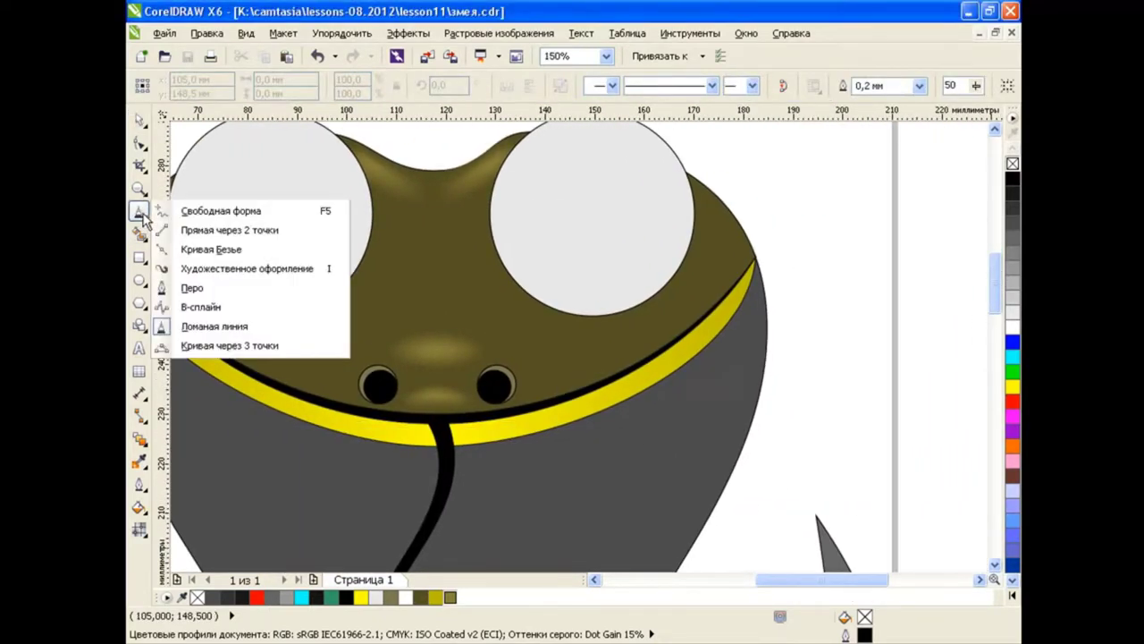
pyautogui.click(170, 207)
pyautogui.moveTo(546, 381); pyautogui.dragTo(690, 345)
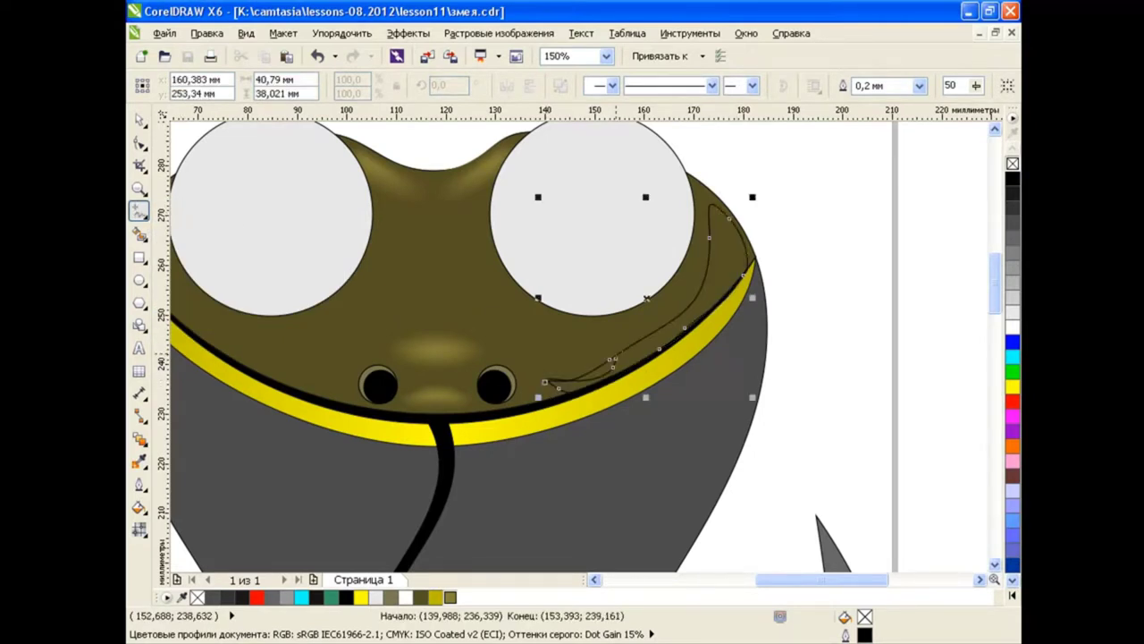
pyautogui.click(438, 347)
pyautogui.moveTo(438, 347)
pyautogui.mouseDown()
pyautogui.moveTo(605, 352)
pyautogui.moveTo(611, 379)
pyautogui.mouseUp()
pyautogui.click(644, 367)
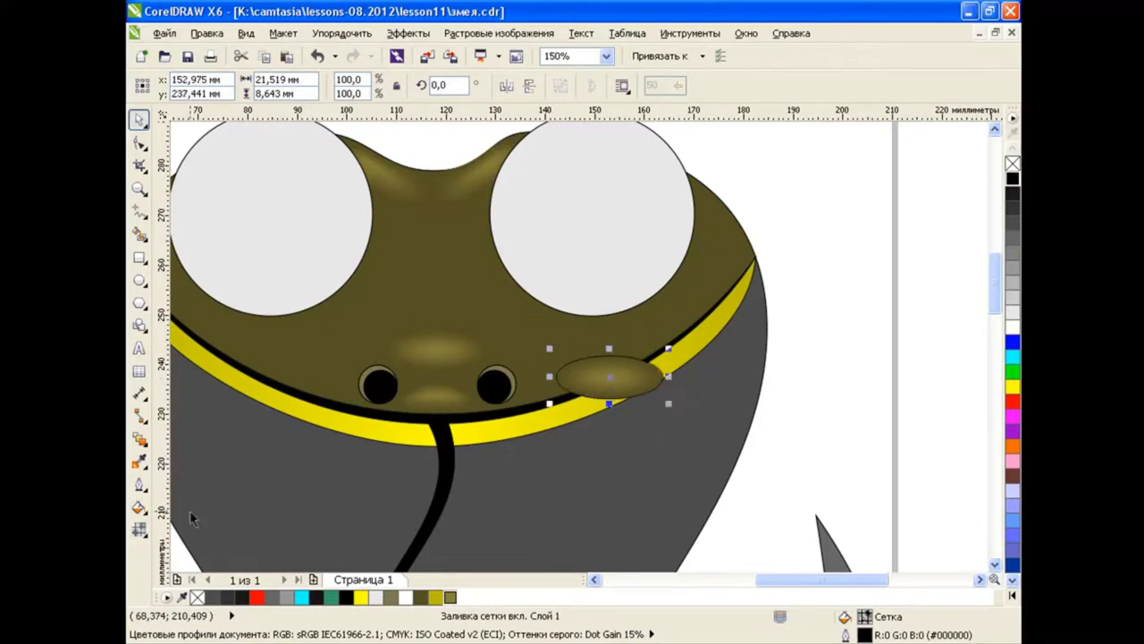
# Reduce the cheek copy's mesh to one cell and stretch it toward the upper right.
pyautogui.click(139, 530)
pyautogui.scroll(2, 585, 416)
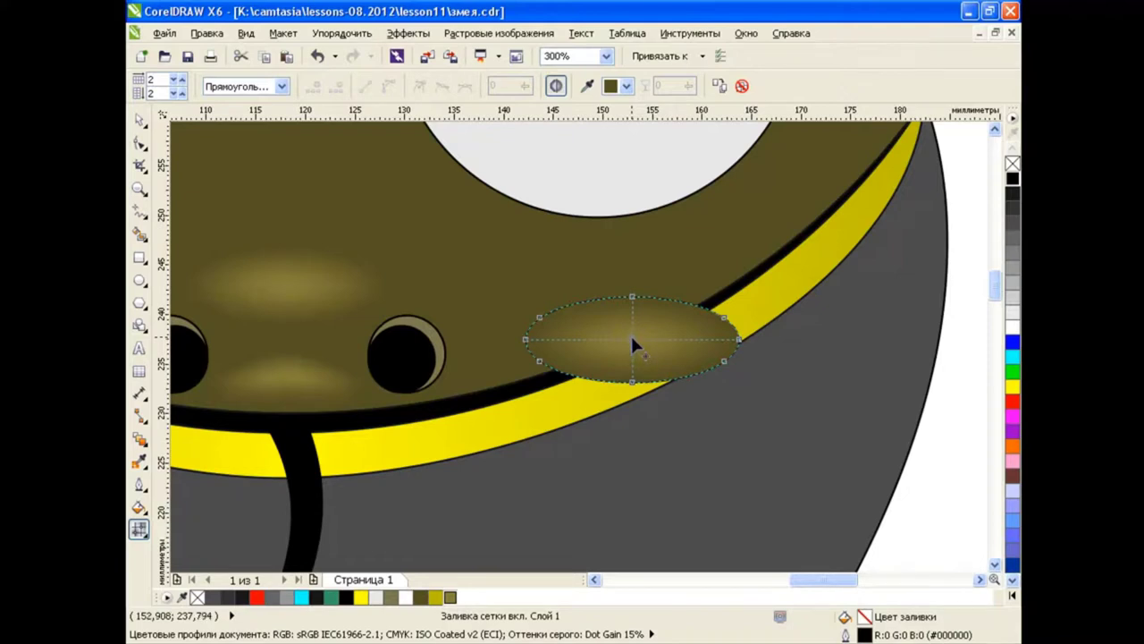
pyautogui.press('Delete')
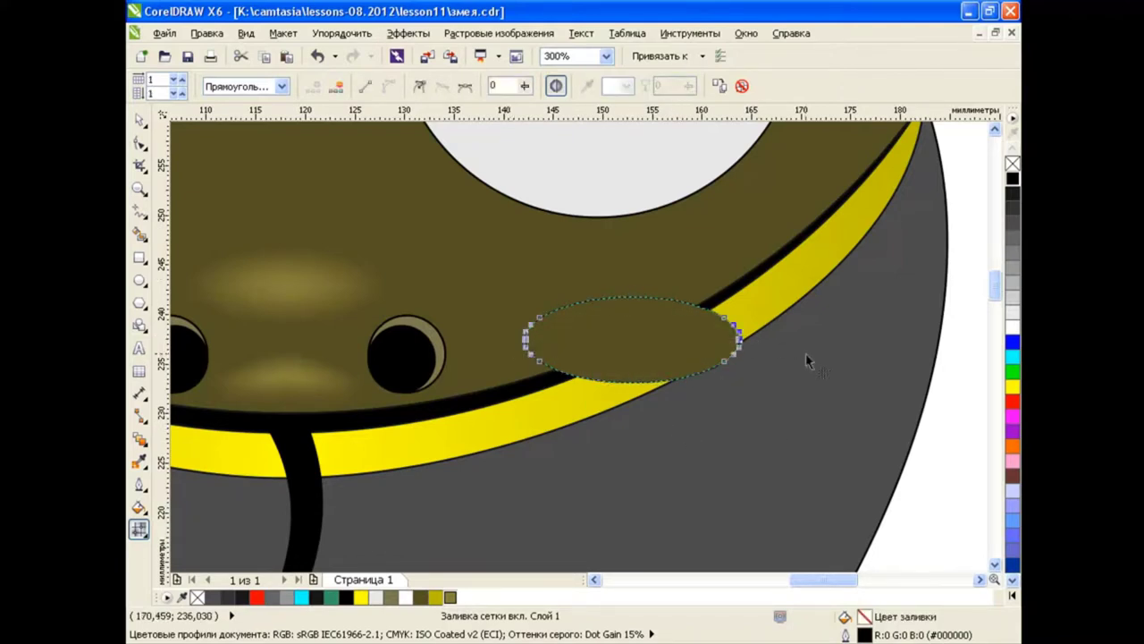
pyautogui.scroll(3, 995, 285)
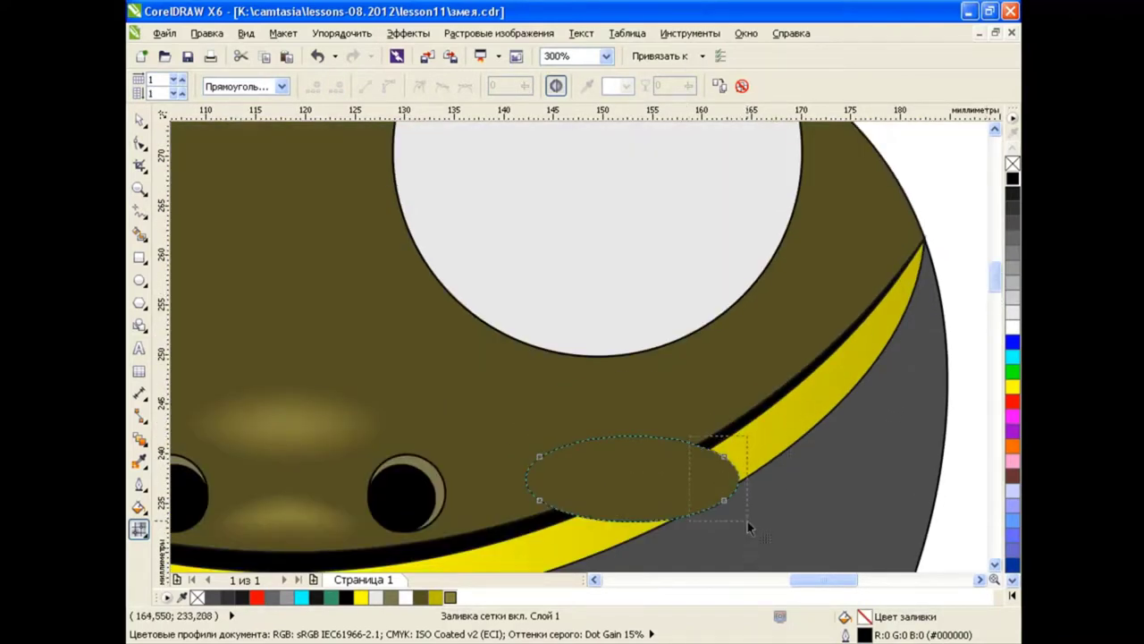
pyautogui.moveTo(723, 500); pyautogui.dragTo(992, 103)
pyautogui.hotkey('ctrl', 'z')
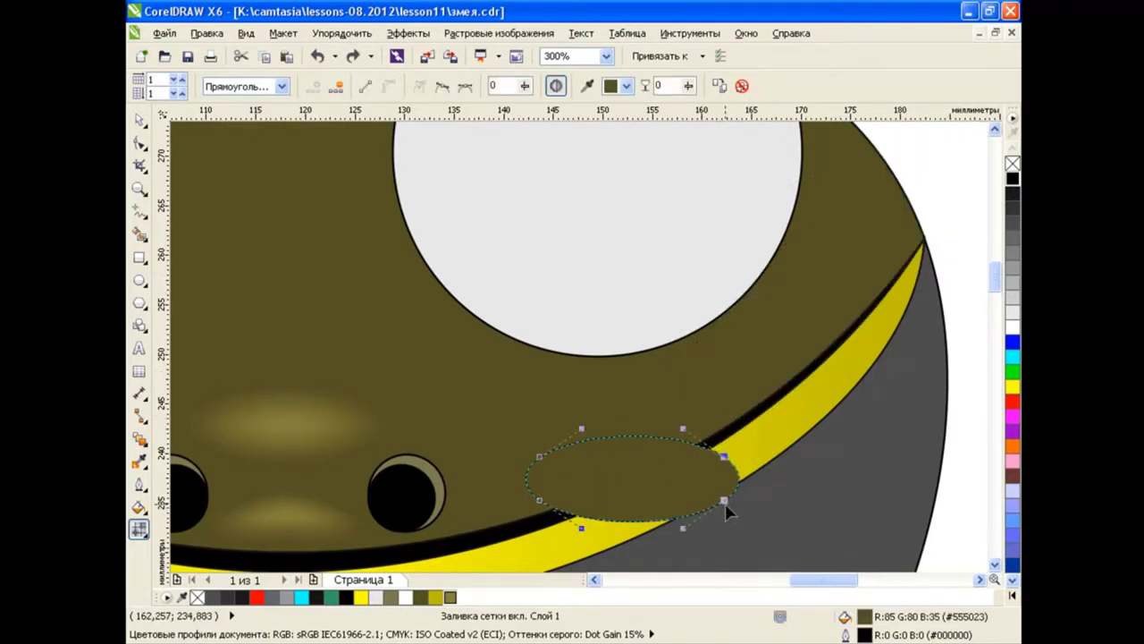
pyautogui.moveTo(724, 500); pyautogui.dragTo(905, 249)
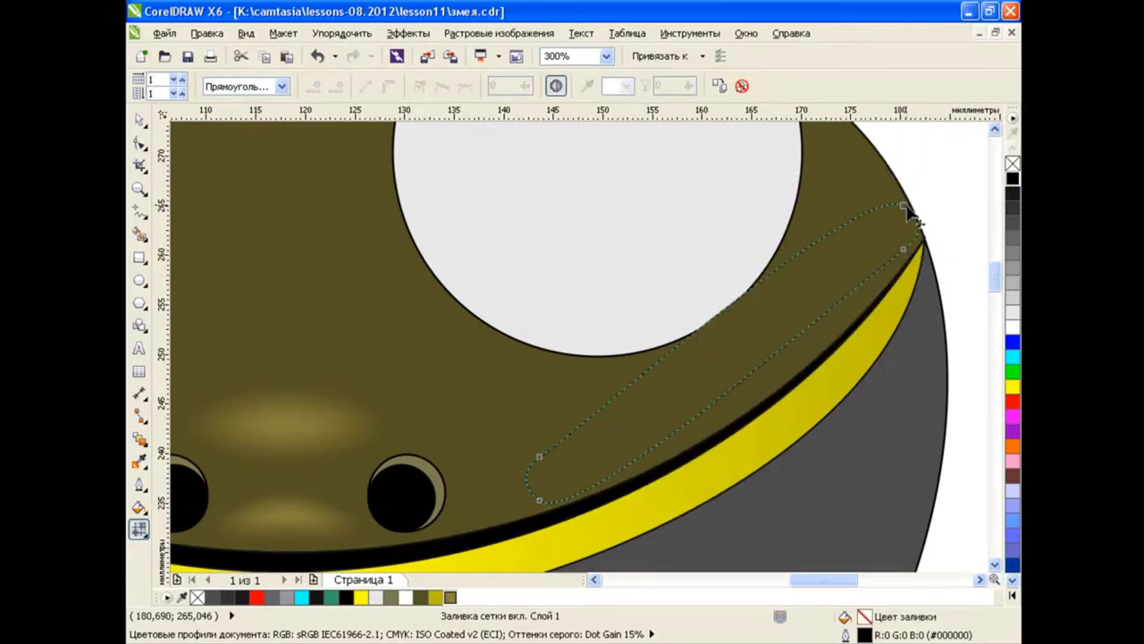
pyautogui.moveTo(906, 172)
pyautogui.mouseDown()
pyautogui.moveTo(841, 168)
pyautogui.moveTo(834, 143)
pyautogui.mouseUp()
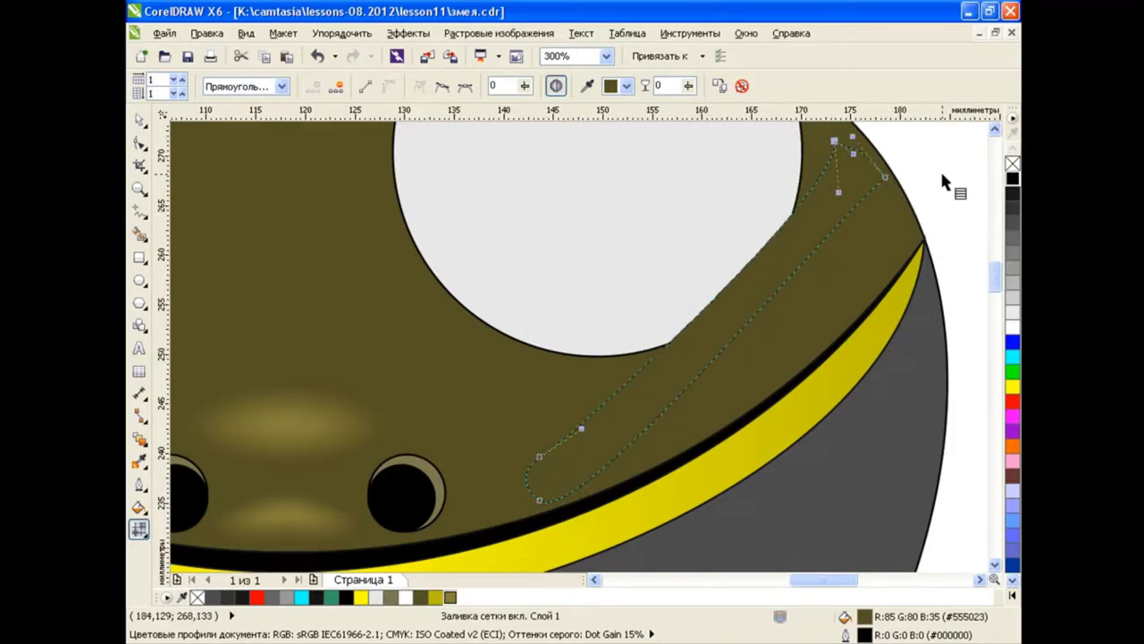
# Tuck the stripe's upper tip inside the head outline and bow its right edge along it.
pyautogui.scroll(1, 937, 143)
pyautogui.scroll(1, 921, 269)
pyautogui.moveTo(810, 321); pyautogui.dragTo(786, 306)
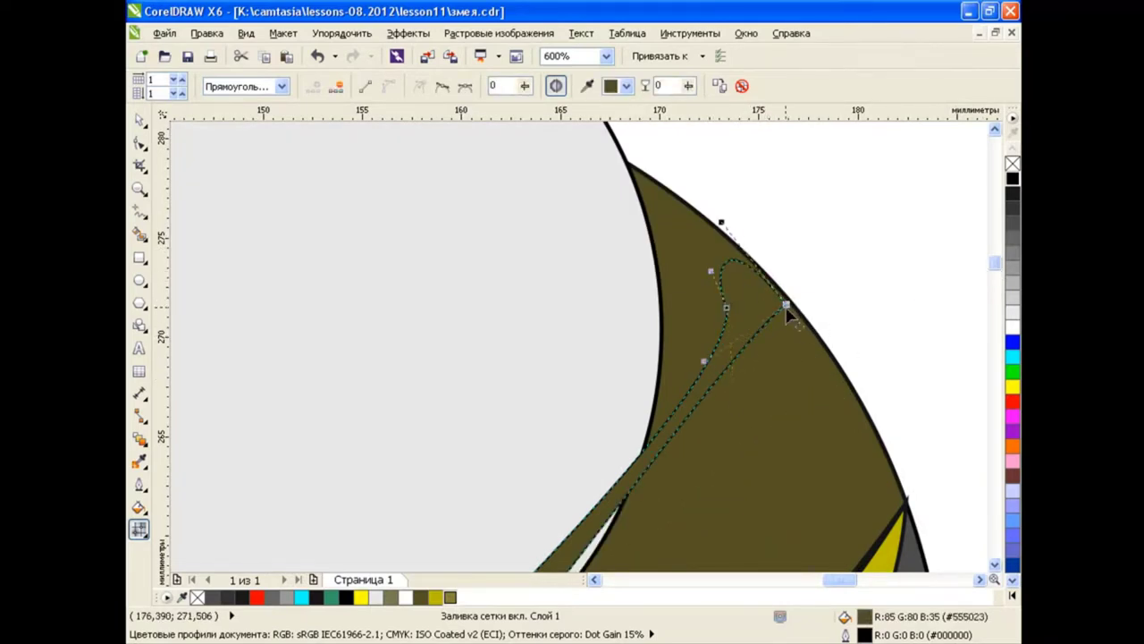
pyautogui.moveTo(733, 378); pyautogui.dragTo(899, 429)
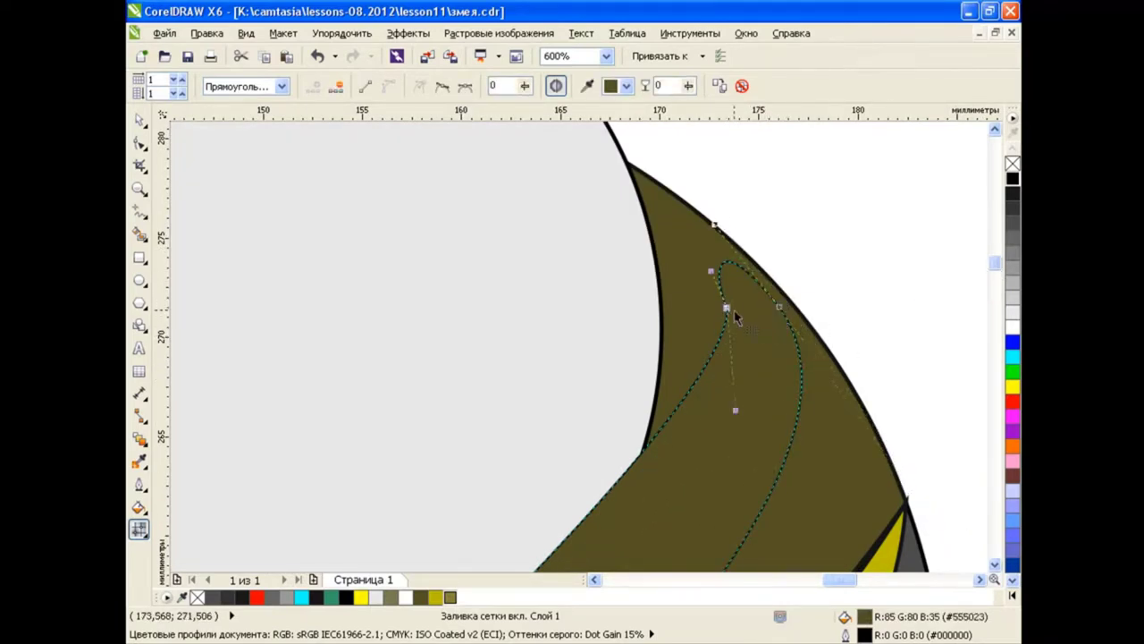
pyautogui.scroll(-1, 780, 311)
pyautogui.scroll(-1, 781, 306)
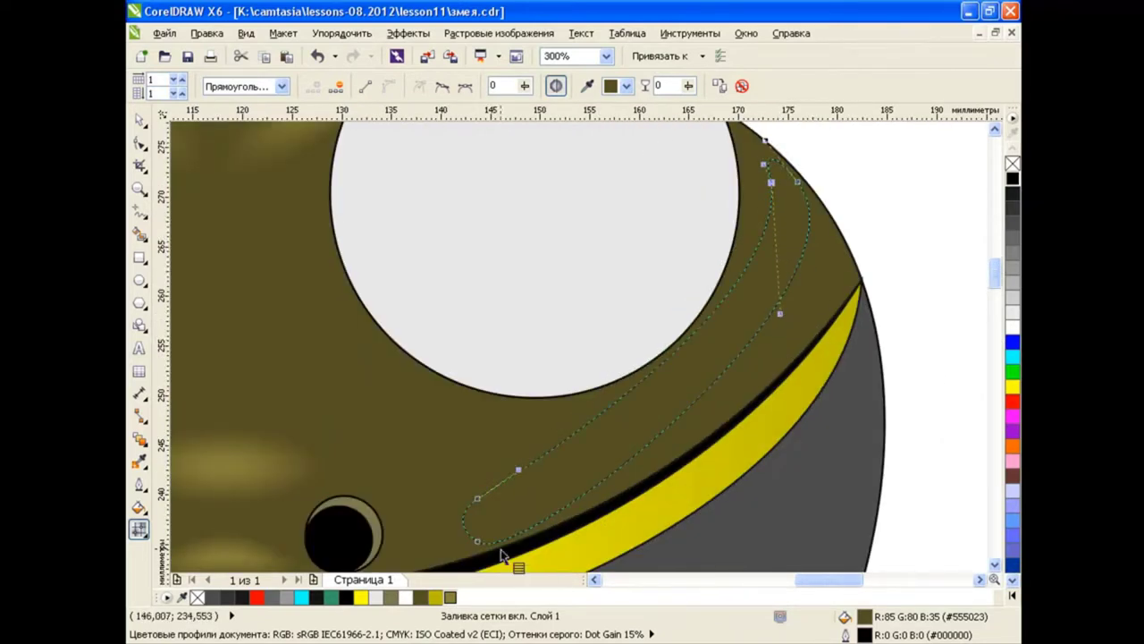
# Curve the stripe's lower edge to hug the collar's black band.
pyautogui.moveTo(478, 498)
pyautogui.mouseDown()
pyautogui.moveTo(459, 534)
pyautogui.moveTo(472, 531)
pyautogui.mouseUp()
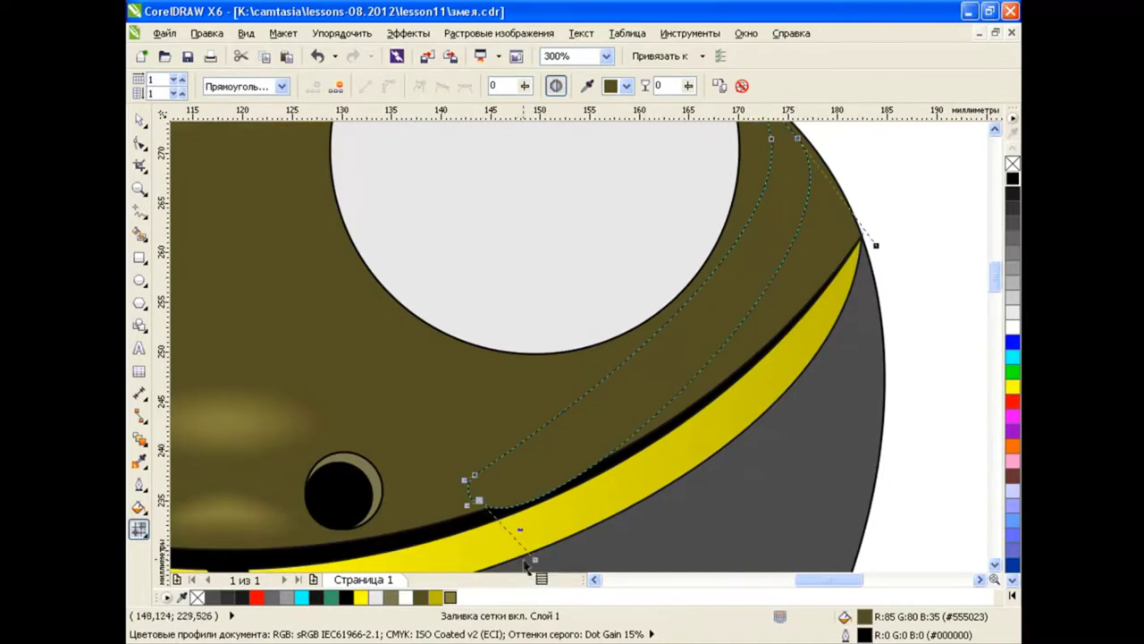
pyautogui.moveTo(521, 488)
pyautogui.mouseDown()
pyautogui.moveTo(713, 416)
pyautogui.moveTo(749, 387)
pyautogui.mouseUp()
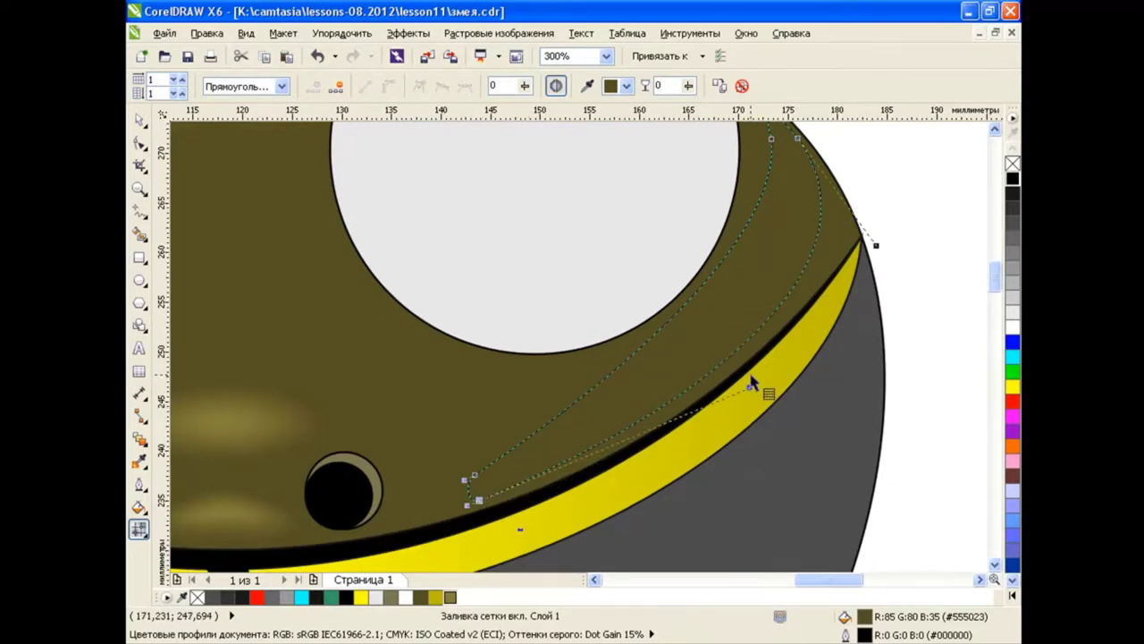
pyautogui.moveTo(876, 245); pyautogui.dragTo(921, 264)
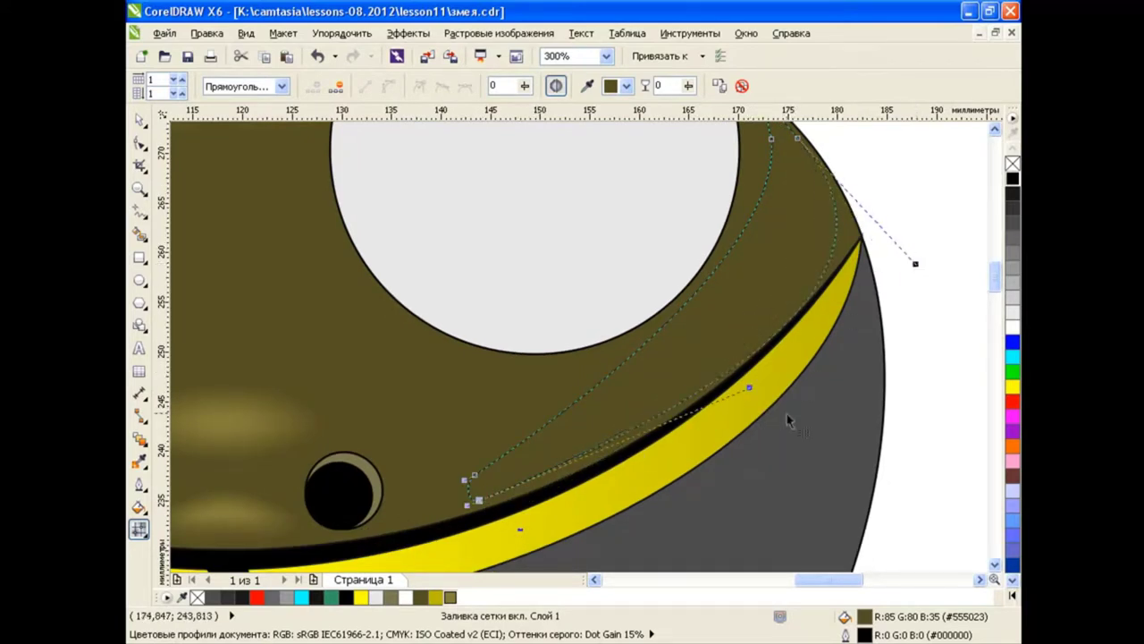
pyautogui.moveTo(779, 140)
pyautogui.mouseDown()
pyautogui.moveTo(785, 279)
pyautogui.moveTo(894, 322)
pyautogui.mouseUp()
pyautogui.click(480, 500)
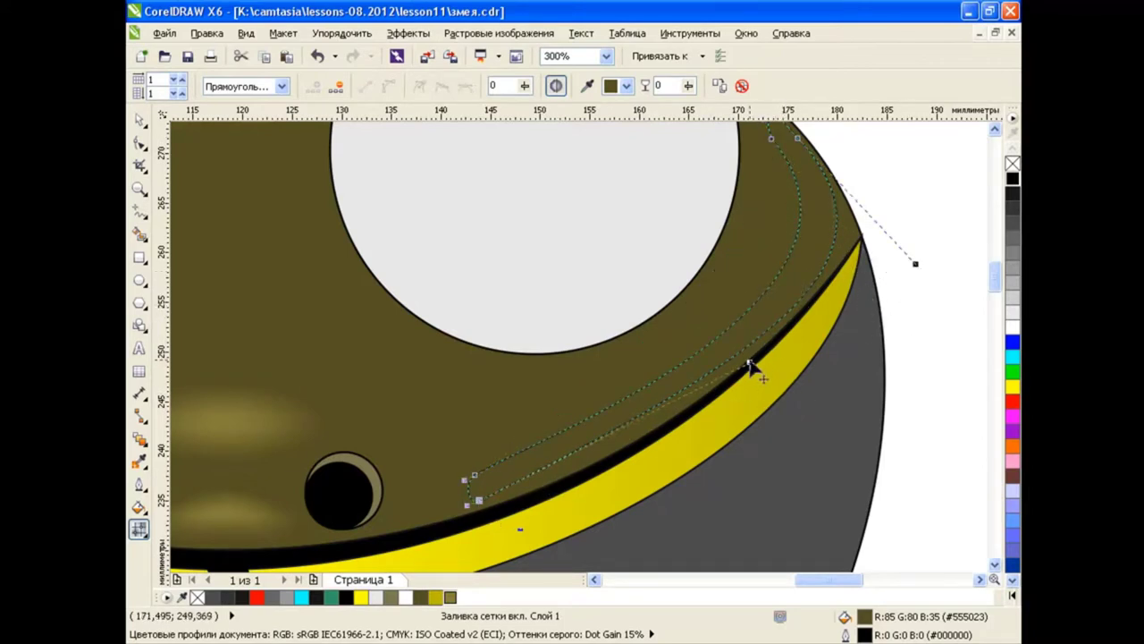
pyautogui.moveTo(749, 365); pyautogui.dragTo(667, 442)
pyautogui.scroll(-1, 913, 323)
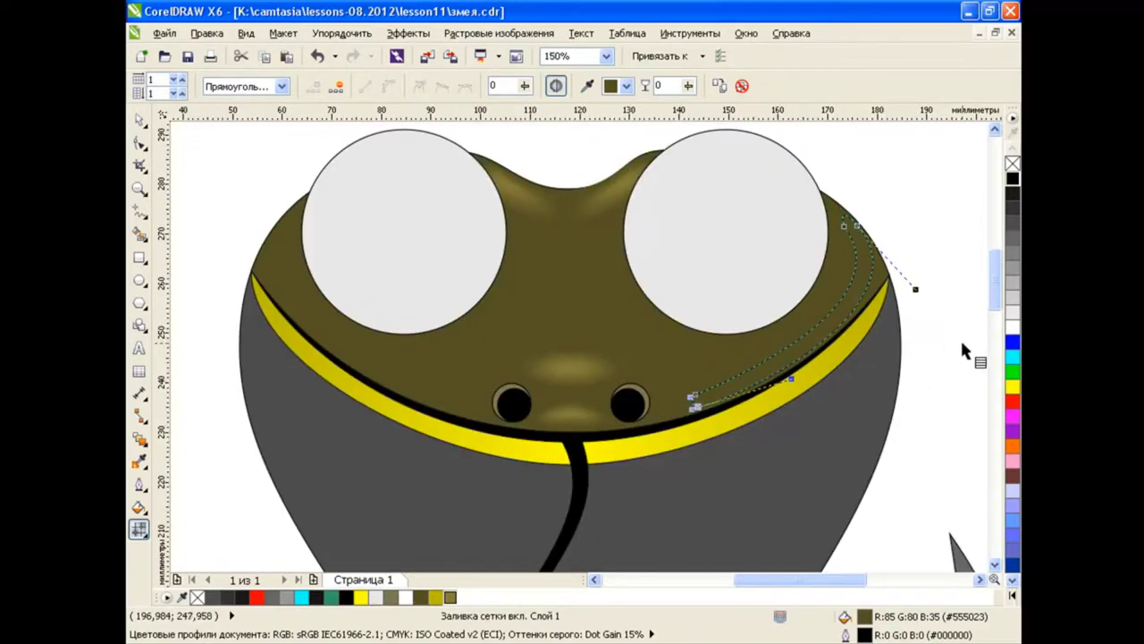
pyautogui.scroll(1, 968, 344)
pyautogui.press('space')
# Add a mesh node to the cheek stripe and curve its mesh toward the upper right.
pyautogui.click(890, 317)
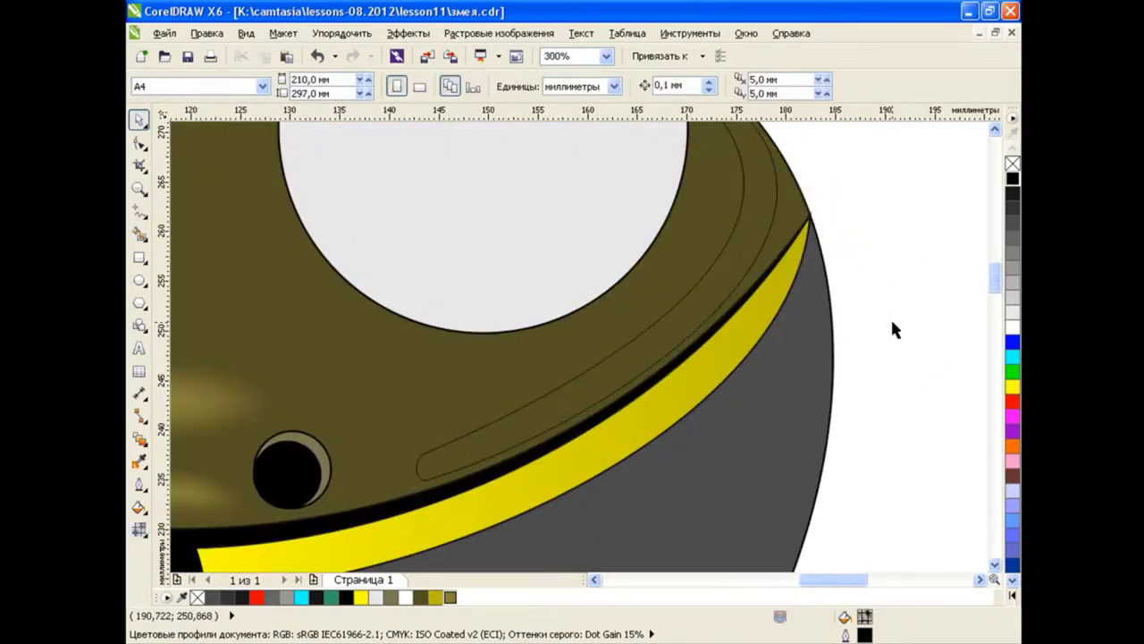
pyautogui.press('space')
pyautogui.click(705, 304)
pyautogui.doubleClick(582, 399)
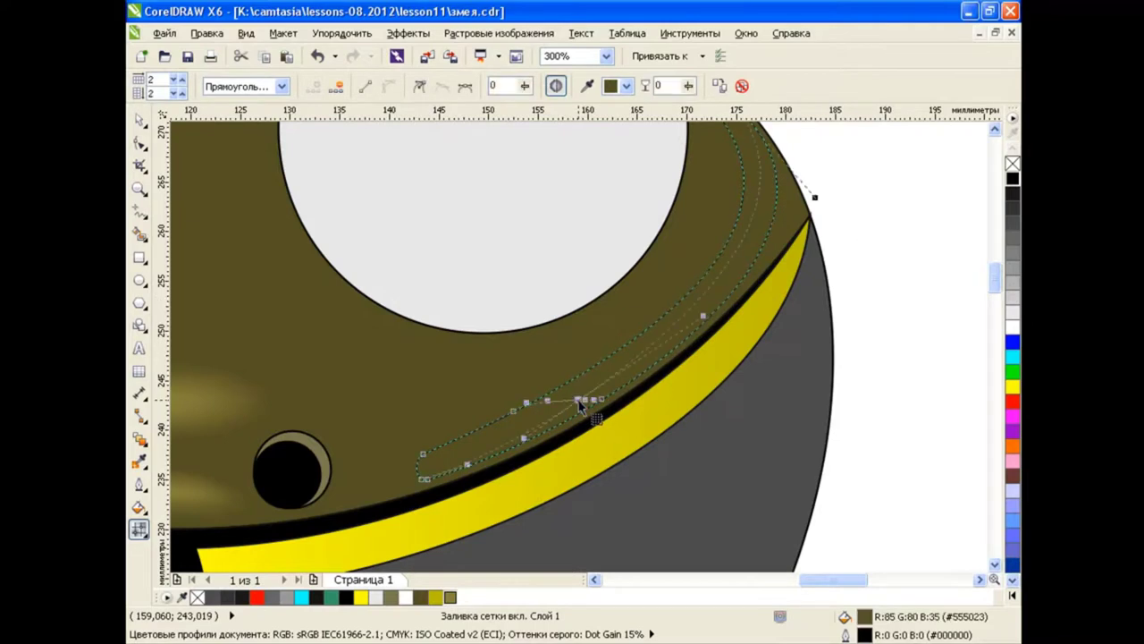
pyautogui.scroll(1, 544, 441)
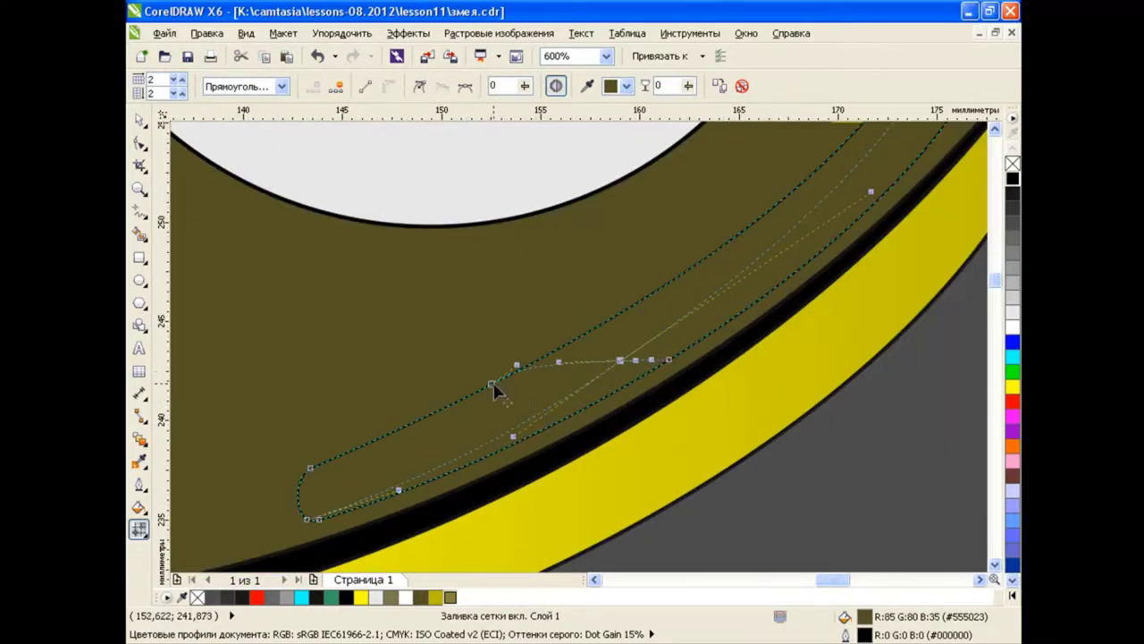
pyautogui.moveTo(621, 361); pyautogui.dragTo(608, 361)
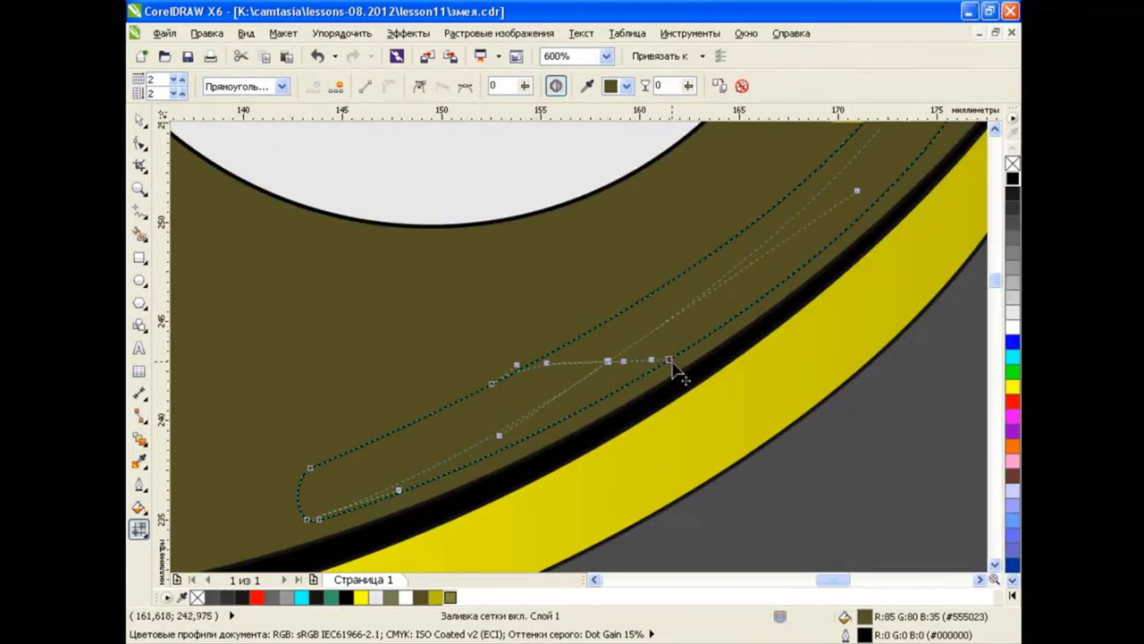
pyautogui.scroll(-1, 694, 380)
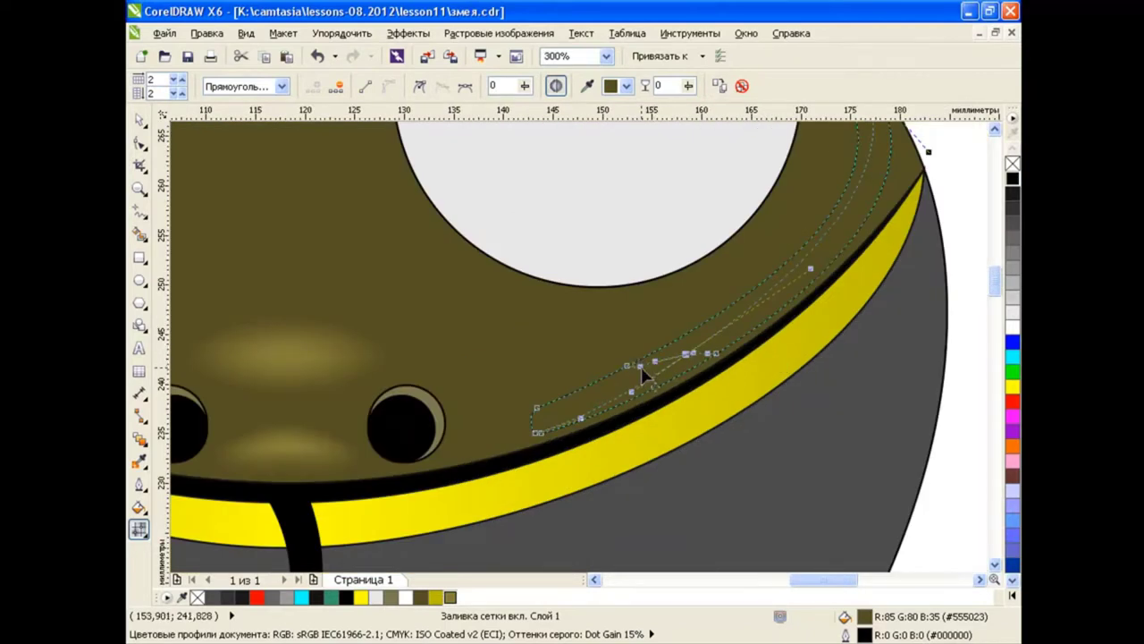
pyautogui.moveTo(641, 367); pyautogui.dragTo(855, 216)
# Add mesh lines near the stripe's upper end and refine its top and lower nodes.
pyautogui.doubleClick(781, 288)
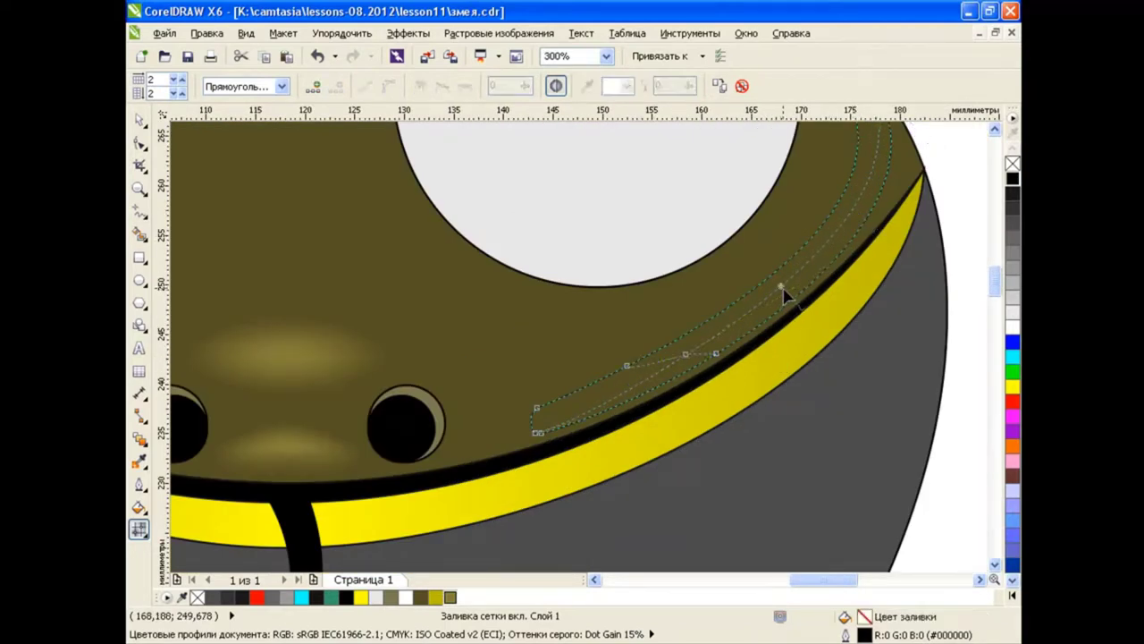
pyautogui.doubleClick(875, 169)
pyautogui.click(839, 199)
pyautogui.scroll(1, 902, 176)
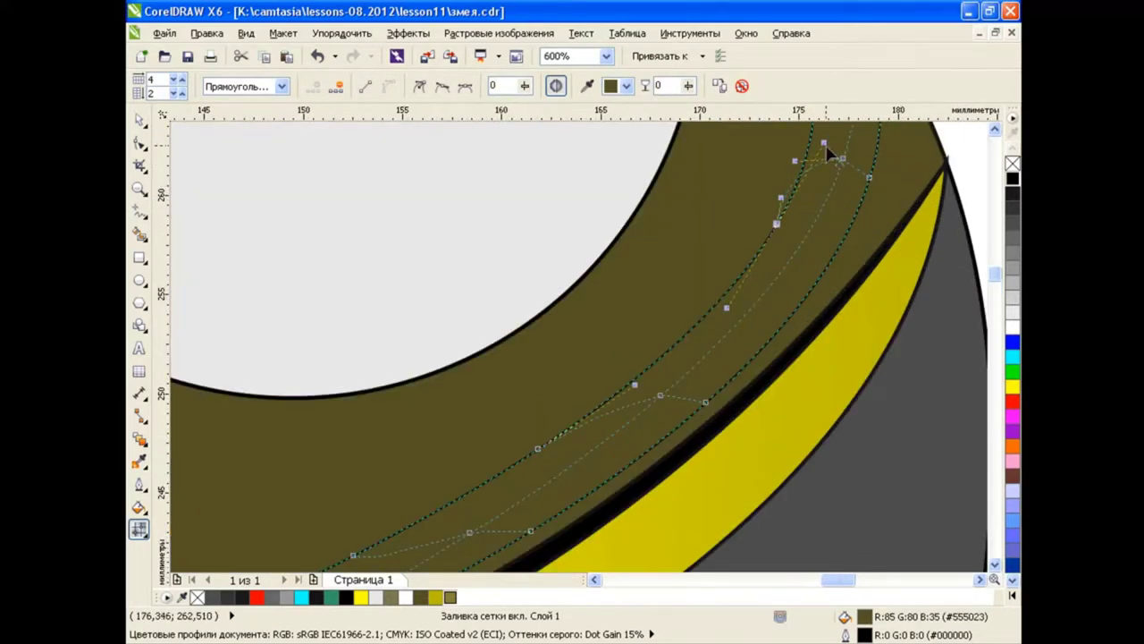
pyautogui.moveTo(826, 159); pyautogui.dragTo(816, 183)
pyautogui.click(833, 181)
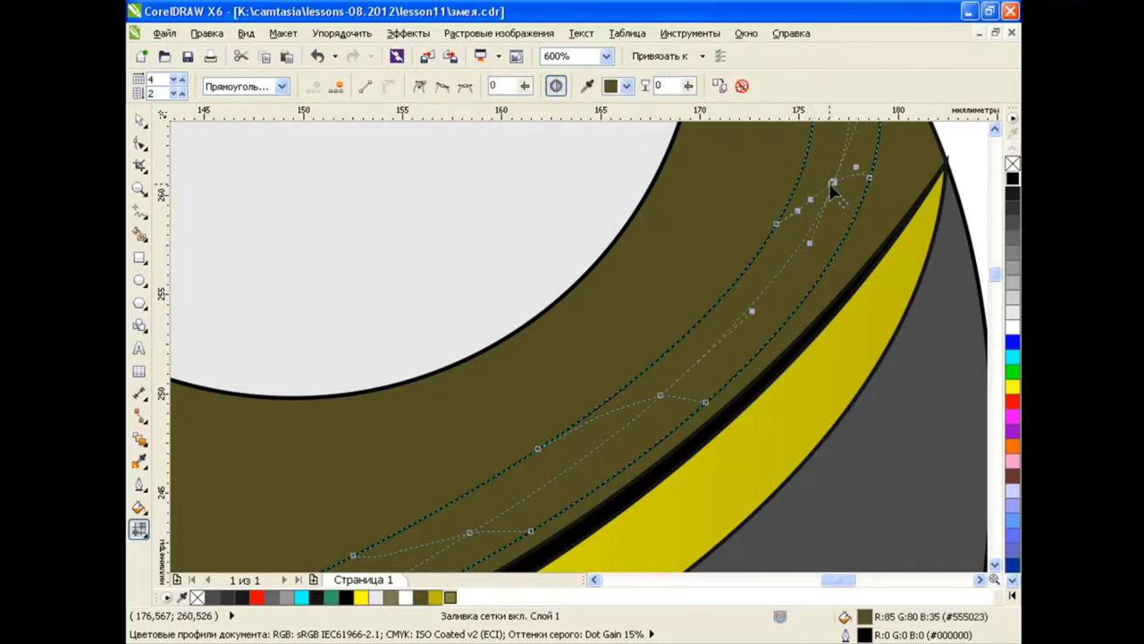
pyautogui.moveTo(831, 188); pyautogui.dragTo(850, 184)
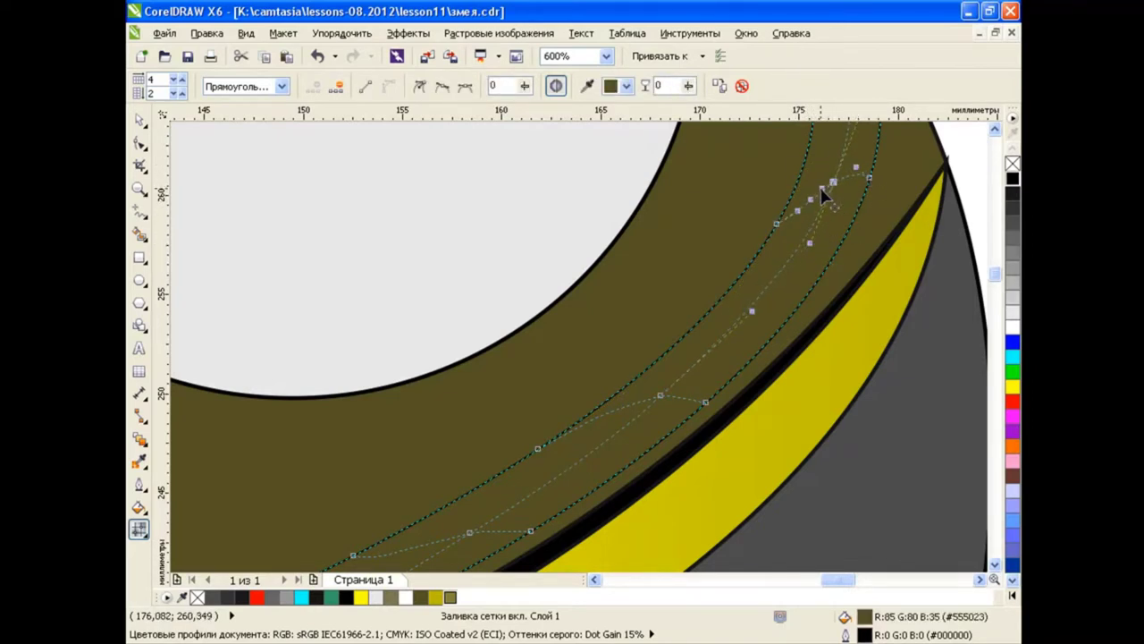
pyautogui.click(660, 394)
pyautogui.moveTo(690, 398); pyautogui.dragTo(685, 391)
pyautogui.scroll(-2, 696, 404)
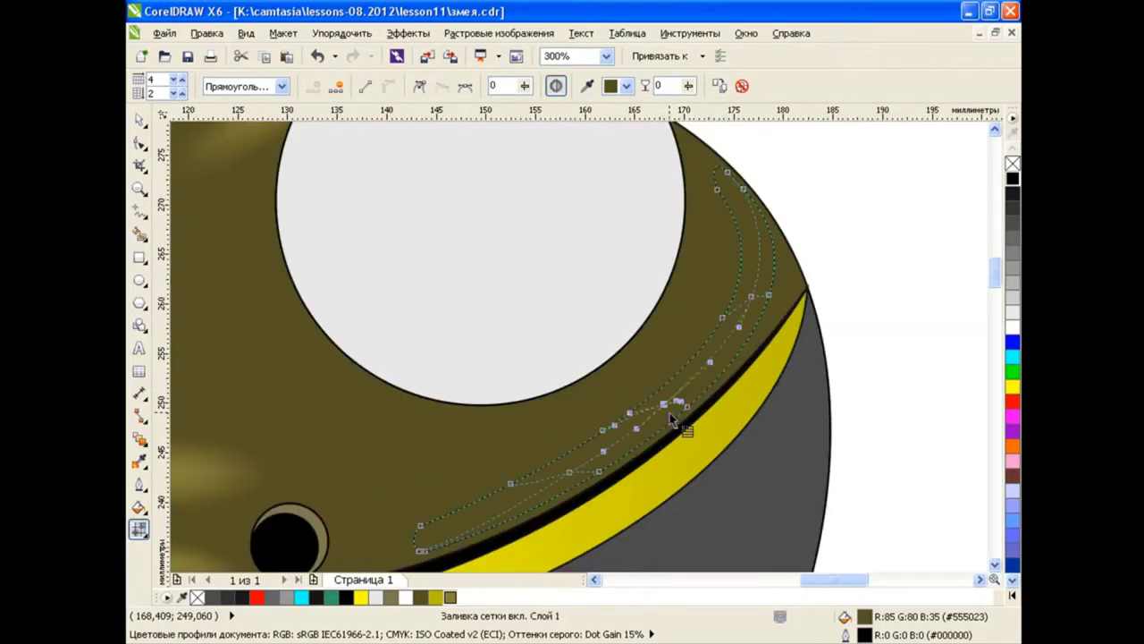
pyautogui.click(752, 297)
# Mirror the right cheek highlight horizontally and place a copy on the left cheek.
pyautogui.press('space')
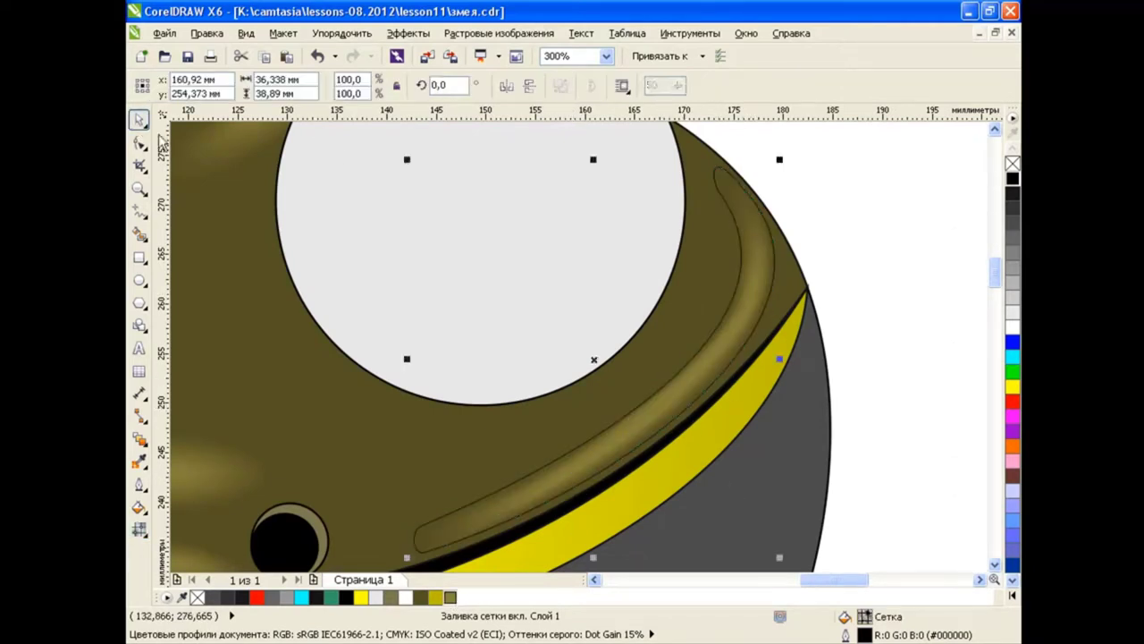
pyautogui.press('Escape')
pyautogui.click(780, 328)
pyautogui.click(909, 334)
pyautogui.scroll(-2, 899, 375)
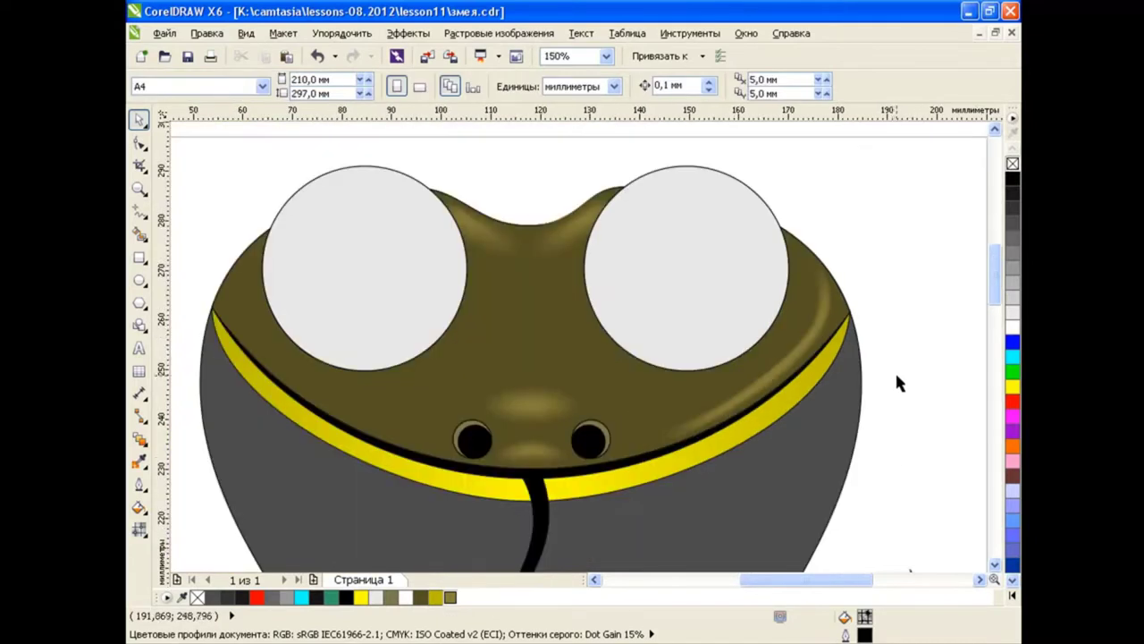
pyautogui.click(829, 311)
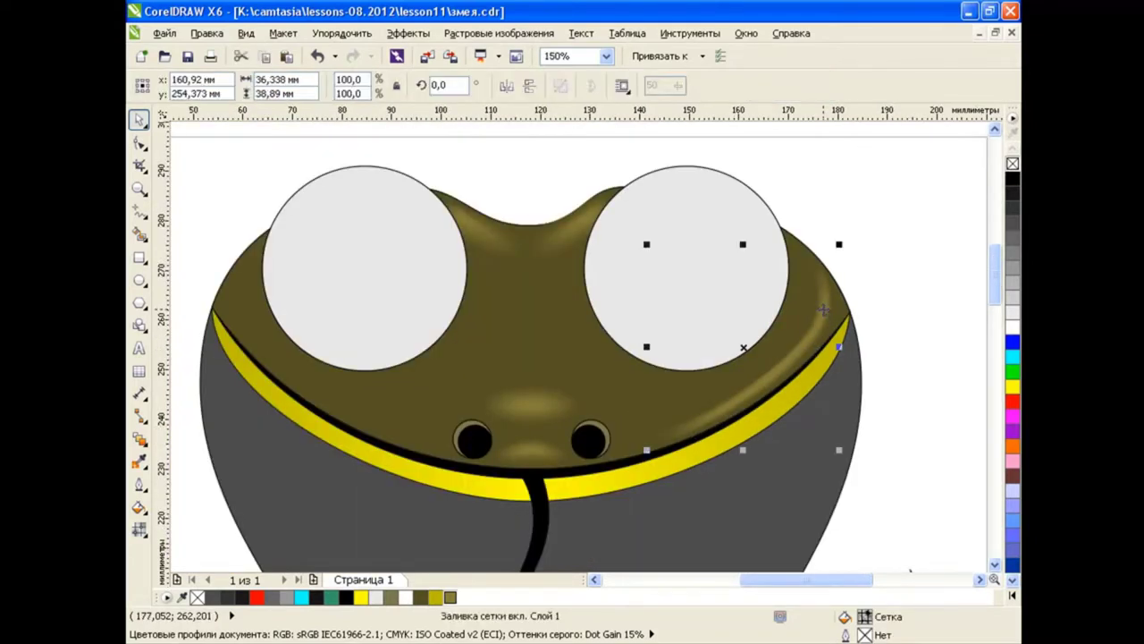
pyautogui.click(317, 55)
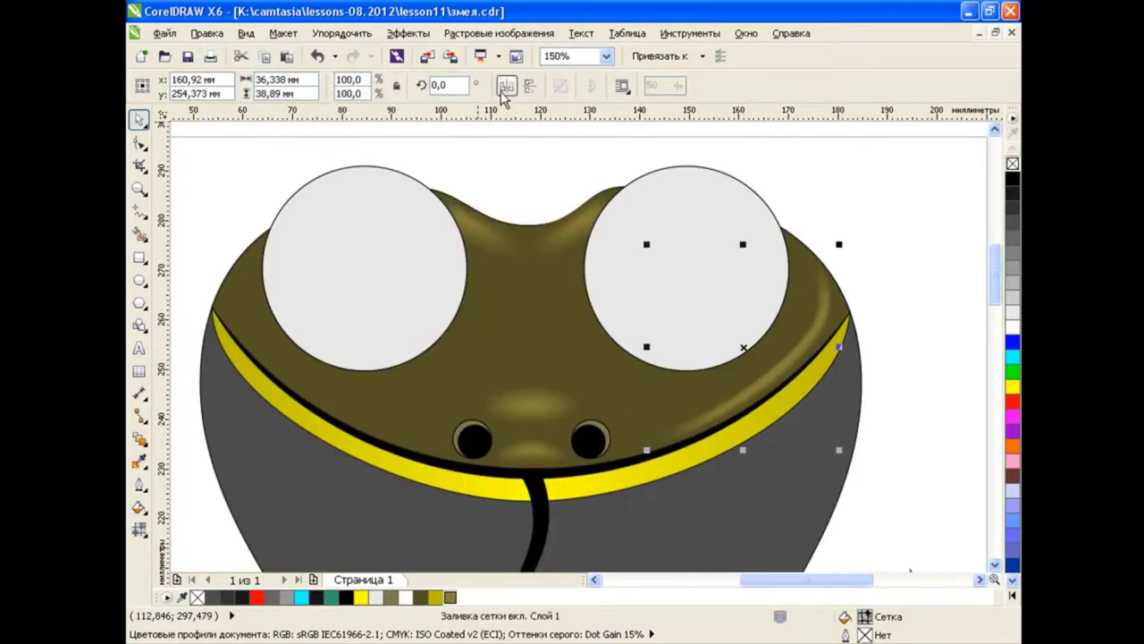
pyautogui.moveTo(751, 367); pyautogui.dragTo(322, 345)
pyautogui.click(928, 477)
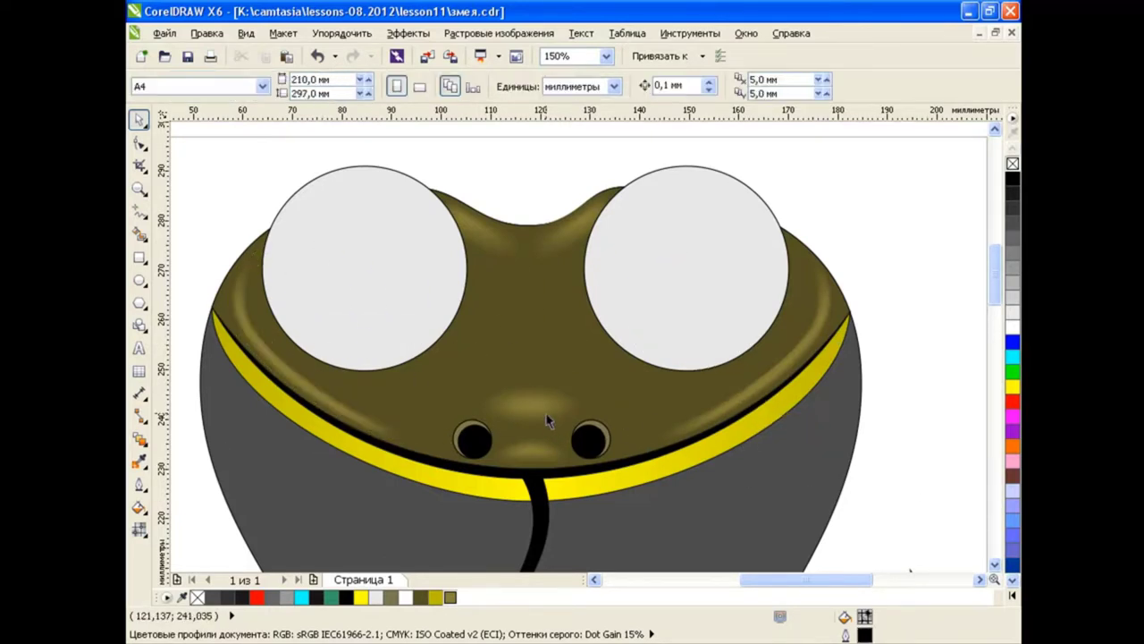
# Select the yellow collar to check it, then deselect it.
pyautogui.scroll(-2, 545, 412)
pyautogui.scroll(2, 504, 493)
pyautogui.scroll(-2, 567, 372)
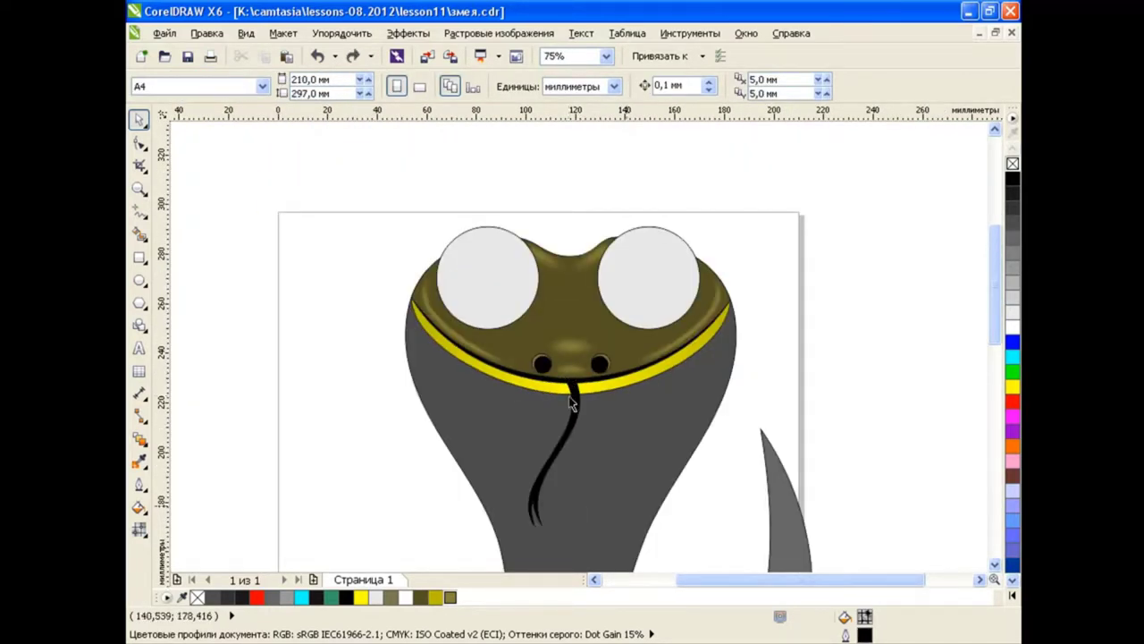
pyautogui.click(594, 390)
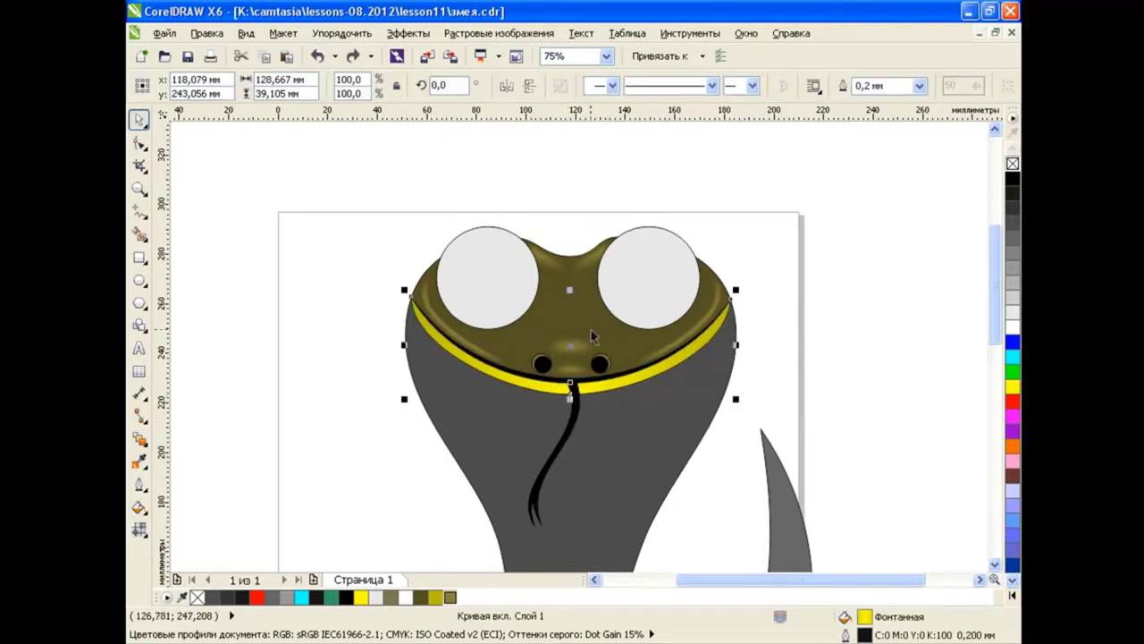
pyautogui.click(791, 237)
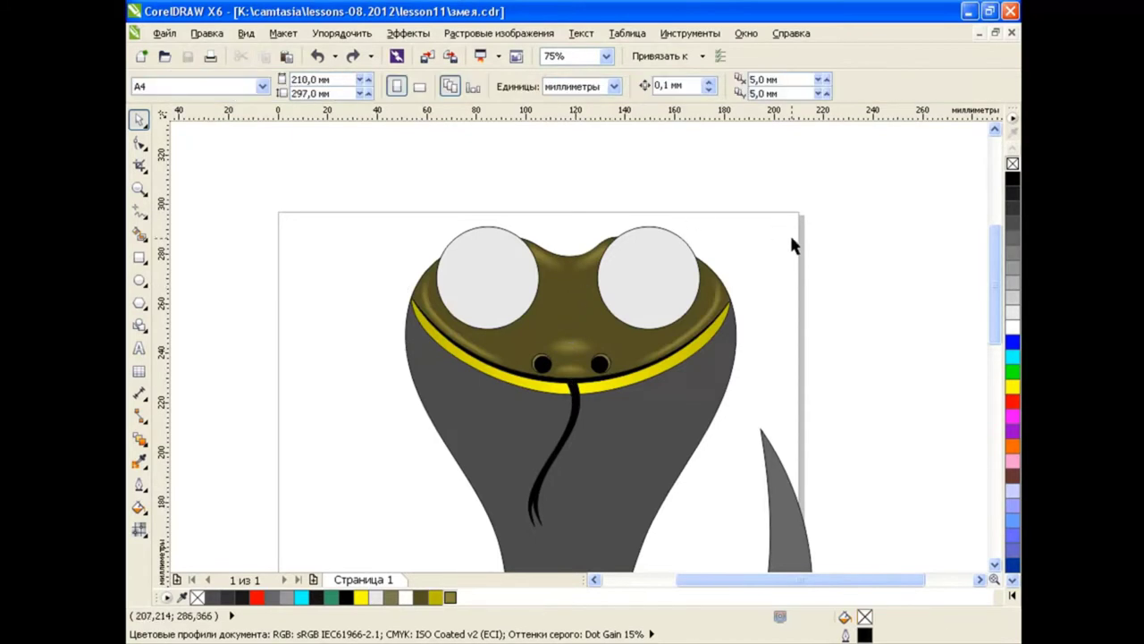
pyautogui.scroll(2, 790, 237)
pyautogui.moveTo(777, 590); pyautogui.dragTo(761, 589)
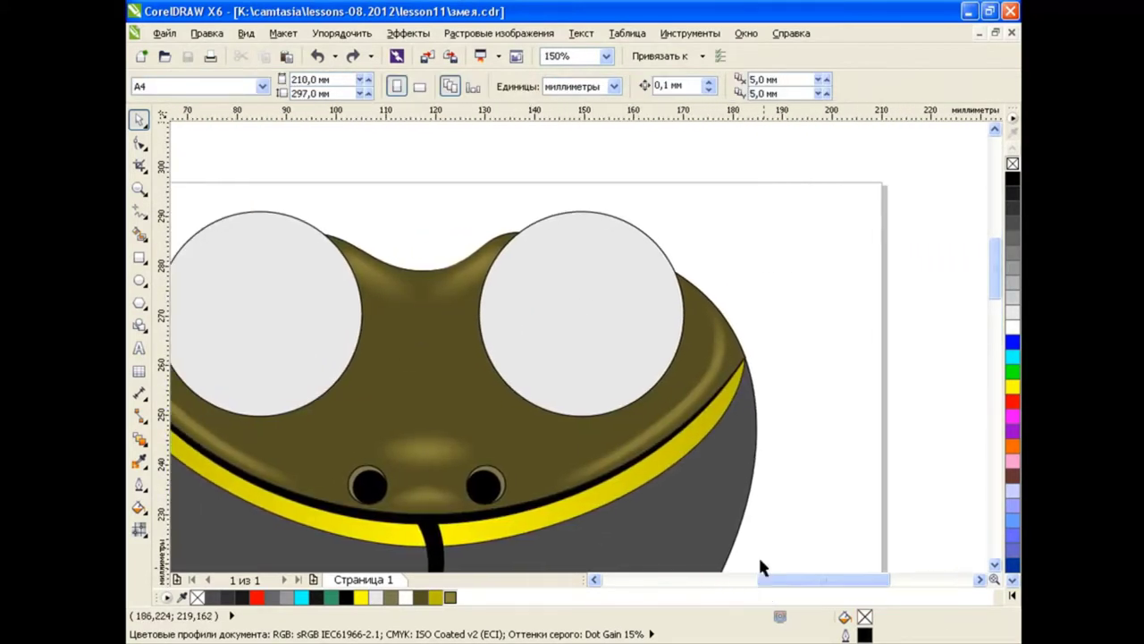
# Duplicate the right eye circle and shrink the copy to 86.7% inside it.
pyautogui.click(599, 297)
pyautogui.click(265, 56)
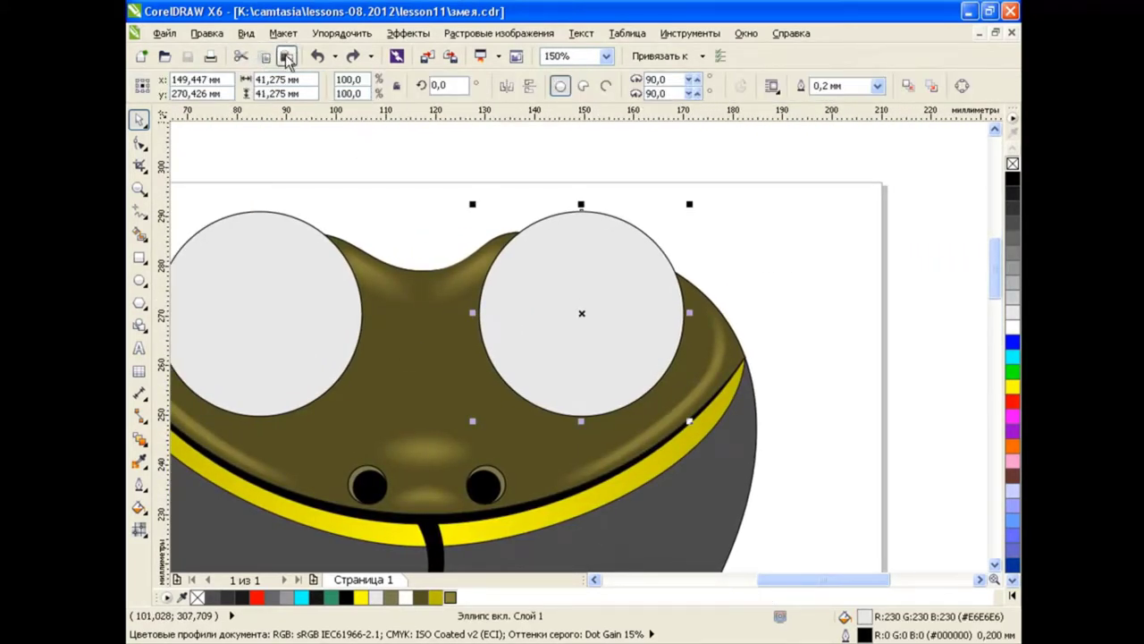
pyautogui.moveTo(690, 203); pyautogui.dragTo(679, 212)
pyautogui.click(789, 312)
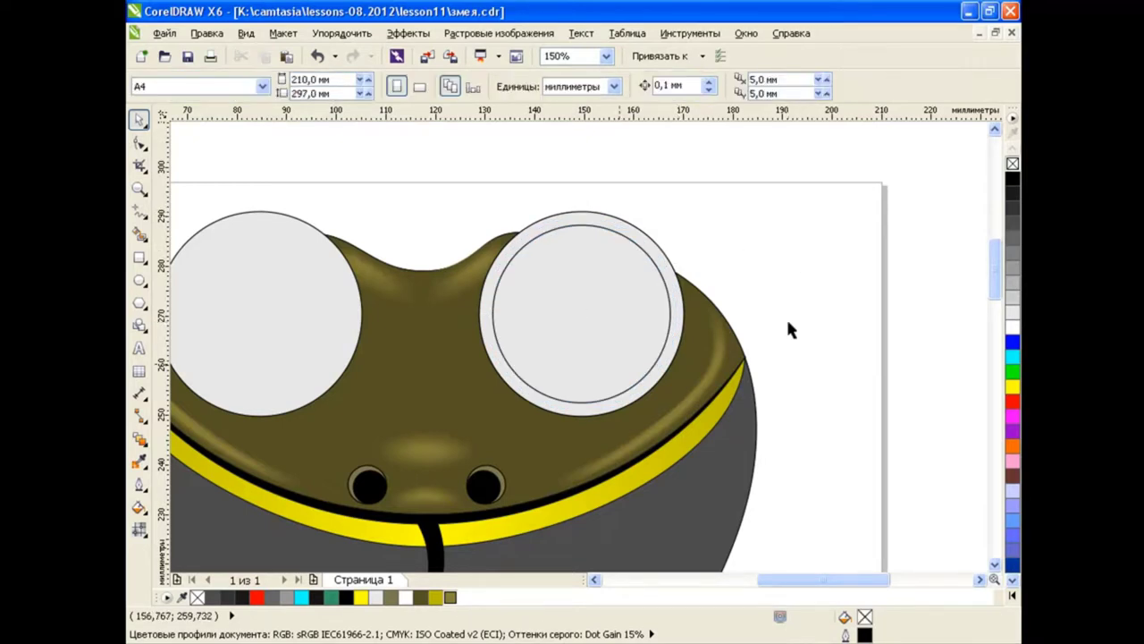
# Smart Fill the gap between the two circles with lime green (#CCFF66) as a ring.
pyautogui.click(140, 232)
pyautogui.click(359, 86)
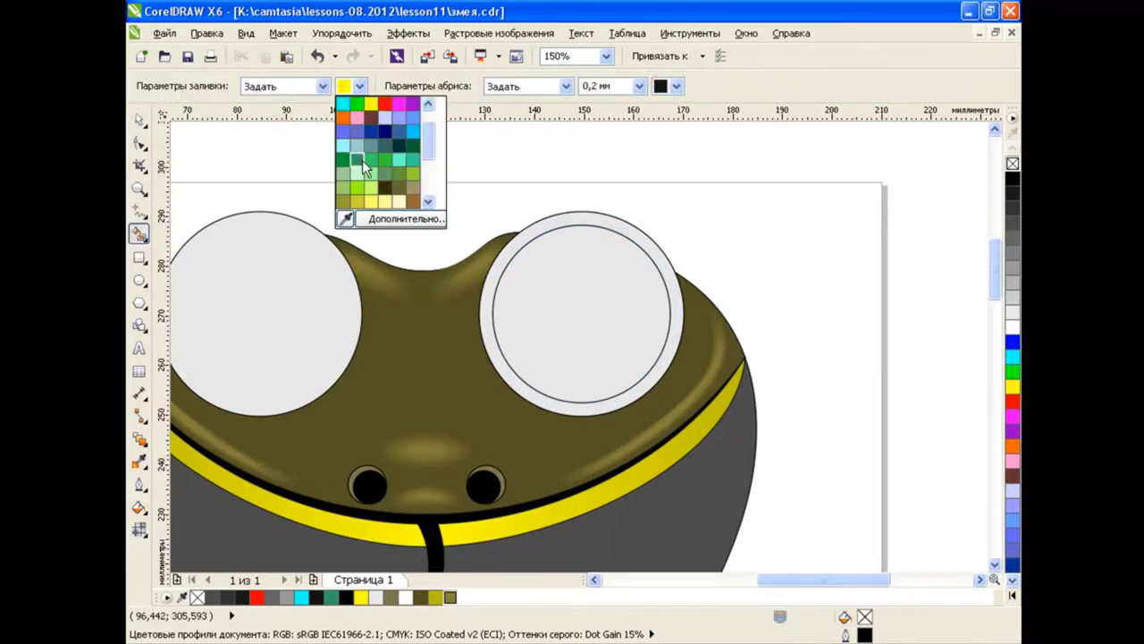
pyautogui.click(373, 183)
pyautogui.click(519, 239)
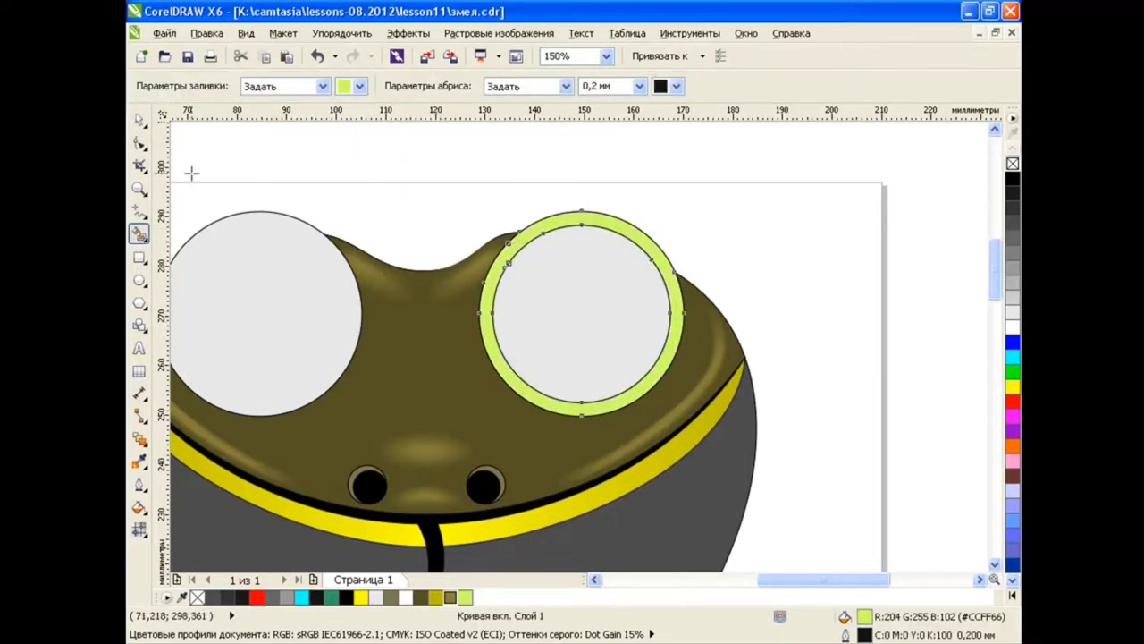
pyautogui.press('space')
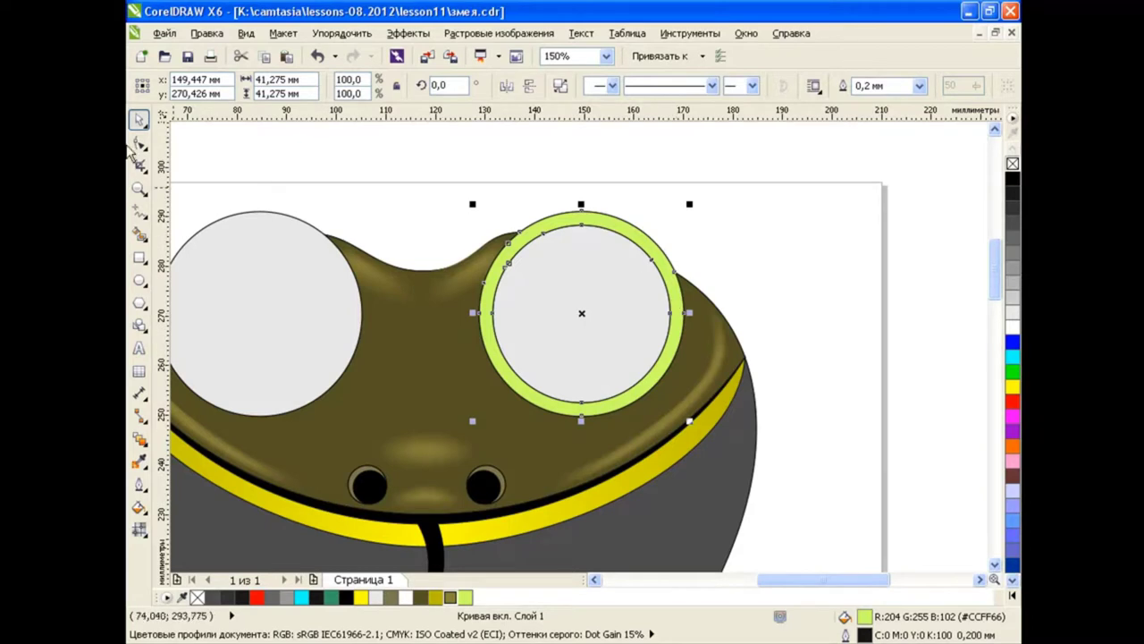
pyautogui.click(134, 148)
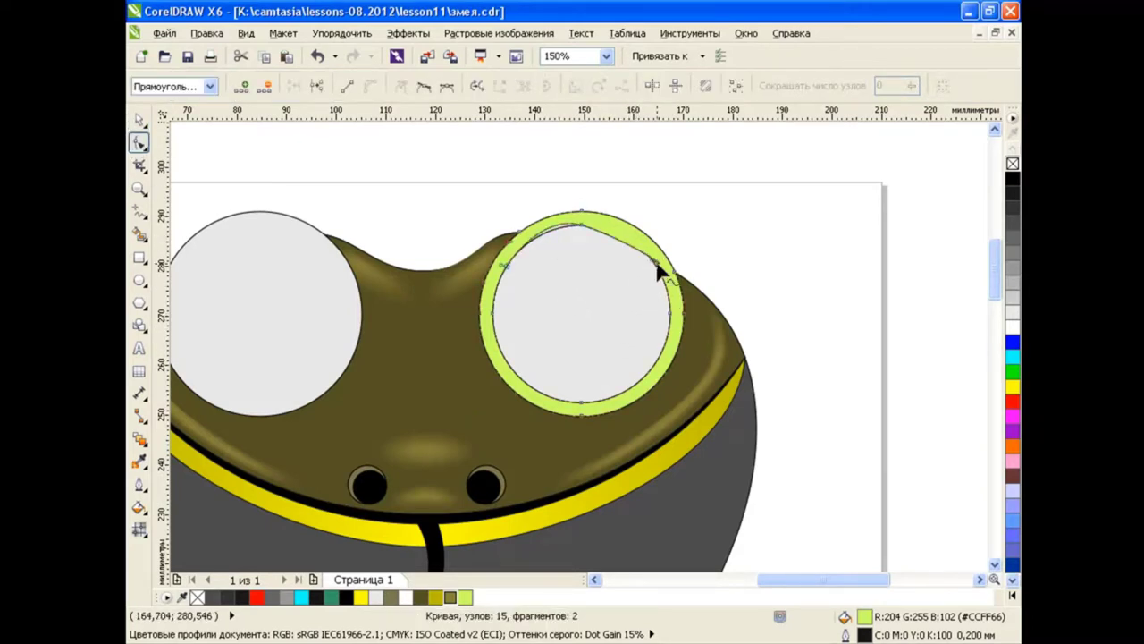
# Undo the accidental distortion and reduce the right-eye ring's node count.
pyautogui.hotkey('ctrl', 'z')
pyautogui.moveTo(467, 209); pyautogui.dragTo(803, 476)
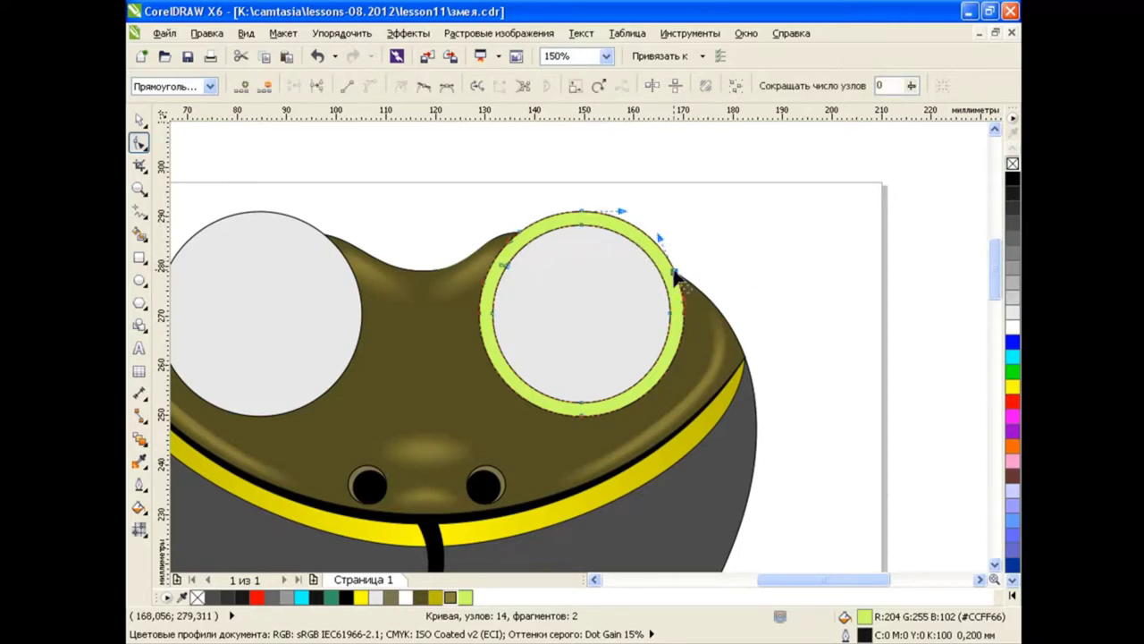
pyautogui.click(468, 192)
pyautogui.moveTo(469, 191); pyautogui.dragTo(744, 414)
pyautogui.click(489, 261)
# Delete the extra nodes along the ring's edge and upper-left side for an even band.
pyautogui.scroll(2, 489, 260)
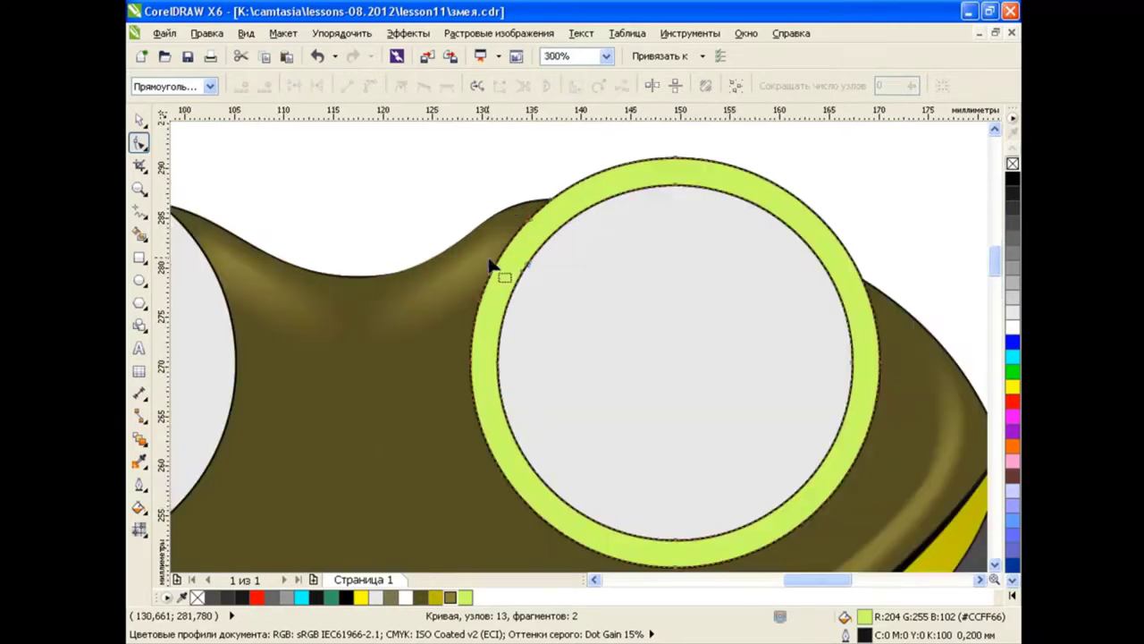
pyautogui.doubleClick(529, 266)
pyautogui.moveTo(488, 171); pyautogui.dragTo(594, 250)
pyautogui.press('Delete')
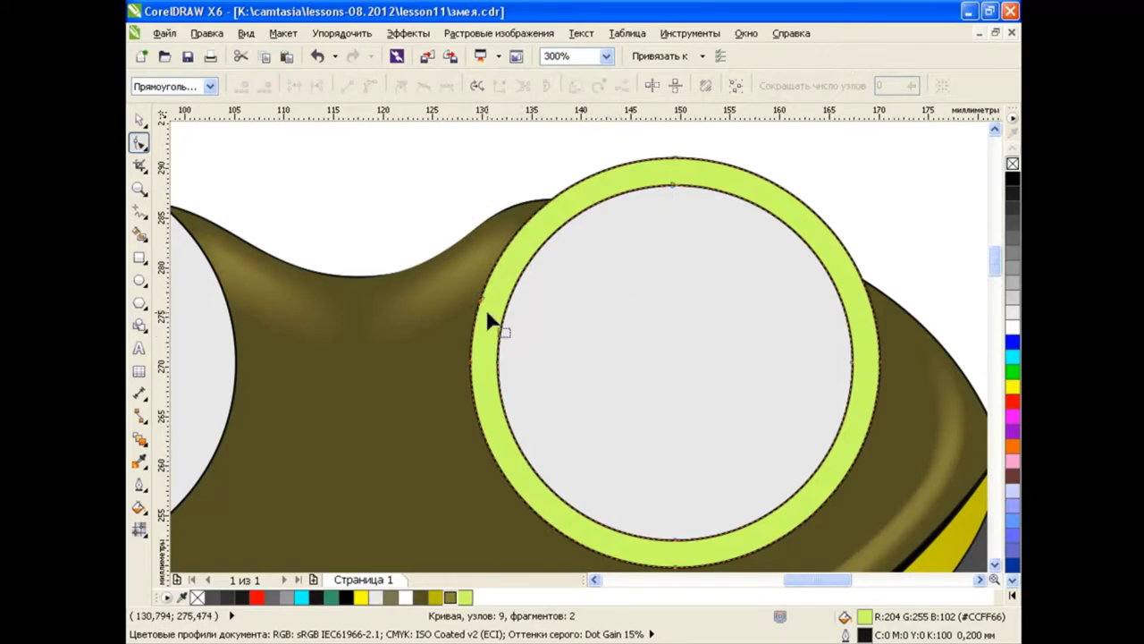
pyautogui.scroll(-2, 587, 355)
pyautogui.moveTo(519, 242); pyautogui.dragTo(838, 485)
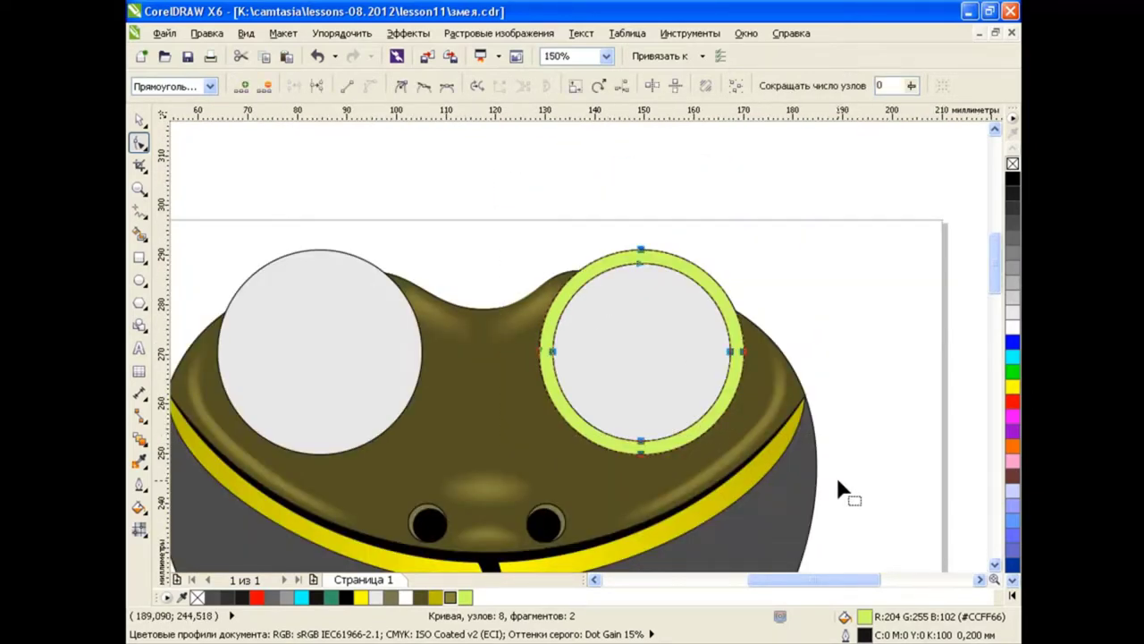
# Fill the right-eye ring dark olive (#555023) to match the head.
pyautogui.scroll(2, 565, 375)
pyautogui.scroll(-2, 723, 380)
pyautogui.moveTo(851, 587); pyautogui.dragTo(872, 588)
pyautogui.press('space')
pyautogui.click(431, 599)
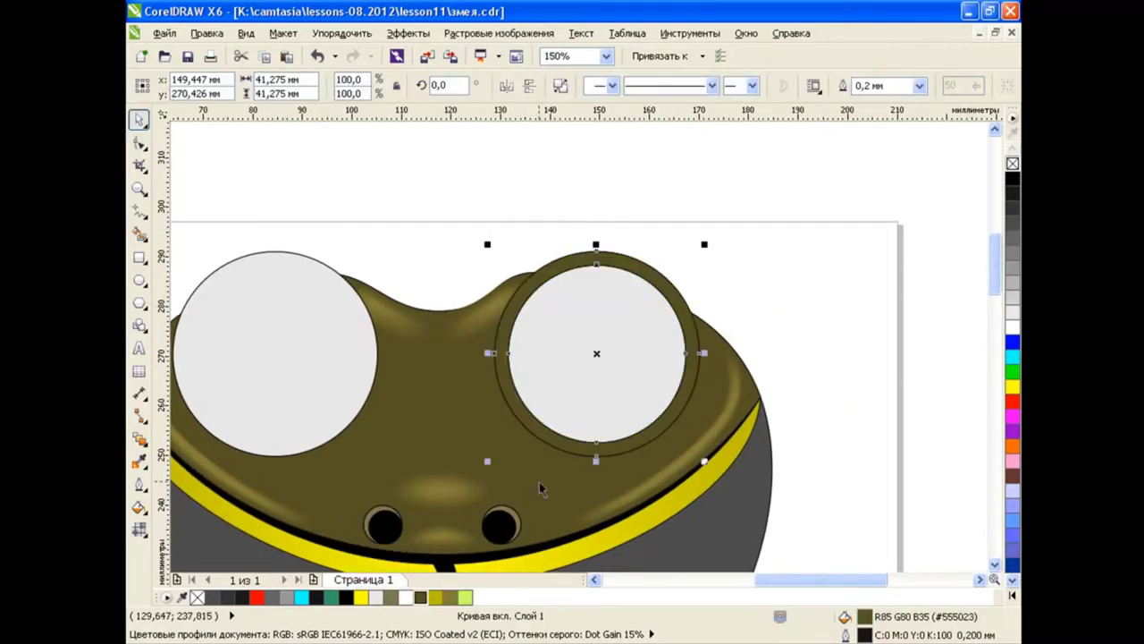
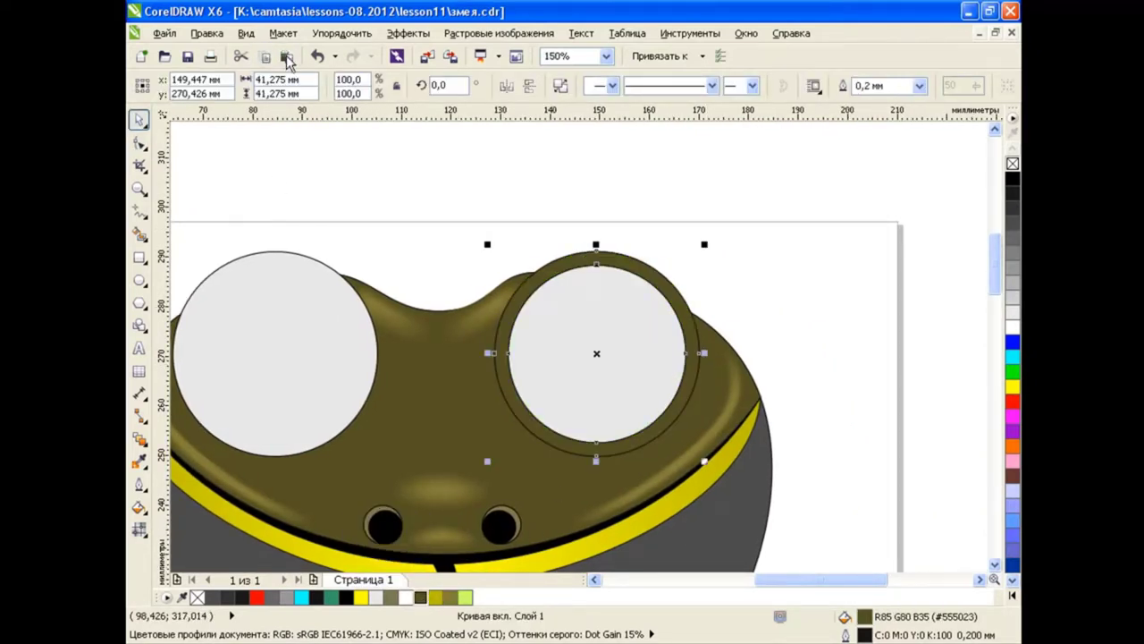
# Fill the right eye's rim with the lighter olive #877F39.
pyautogui.click(437, 599)
pyautogui.scroll(1, 626, 286)
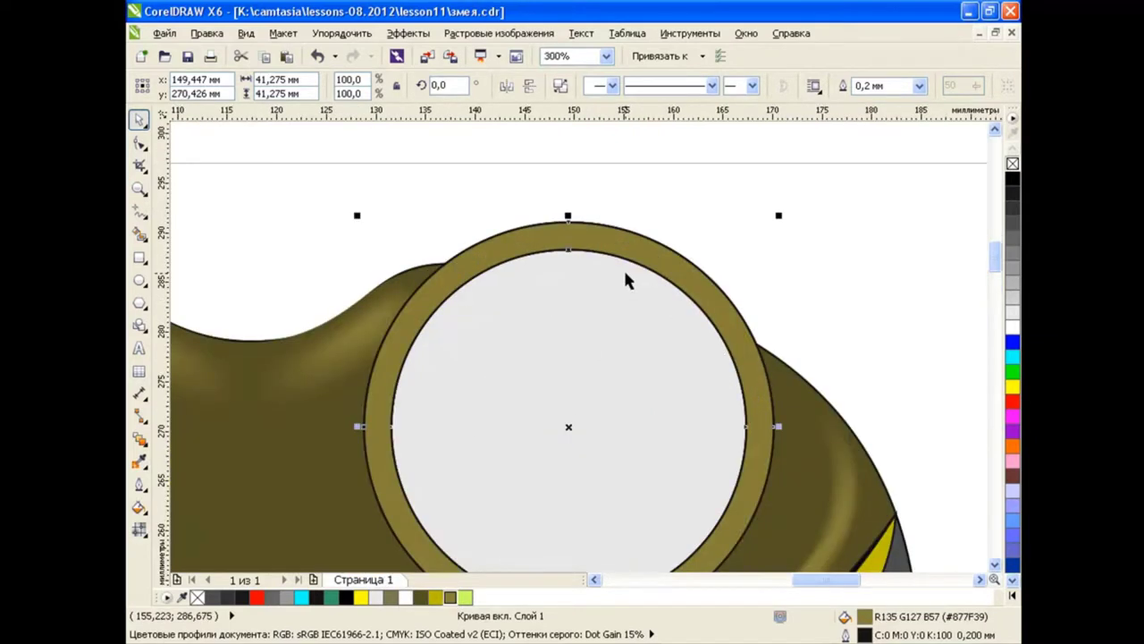
pyautogui.scroll(1, 623, 268)
# Drag the rim's top, right and left nodes to start evening the band.
pyautogui.click(139, 143)
pyautogui.moveTo(513, 170); pyautogui.dragTo(514, 211)
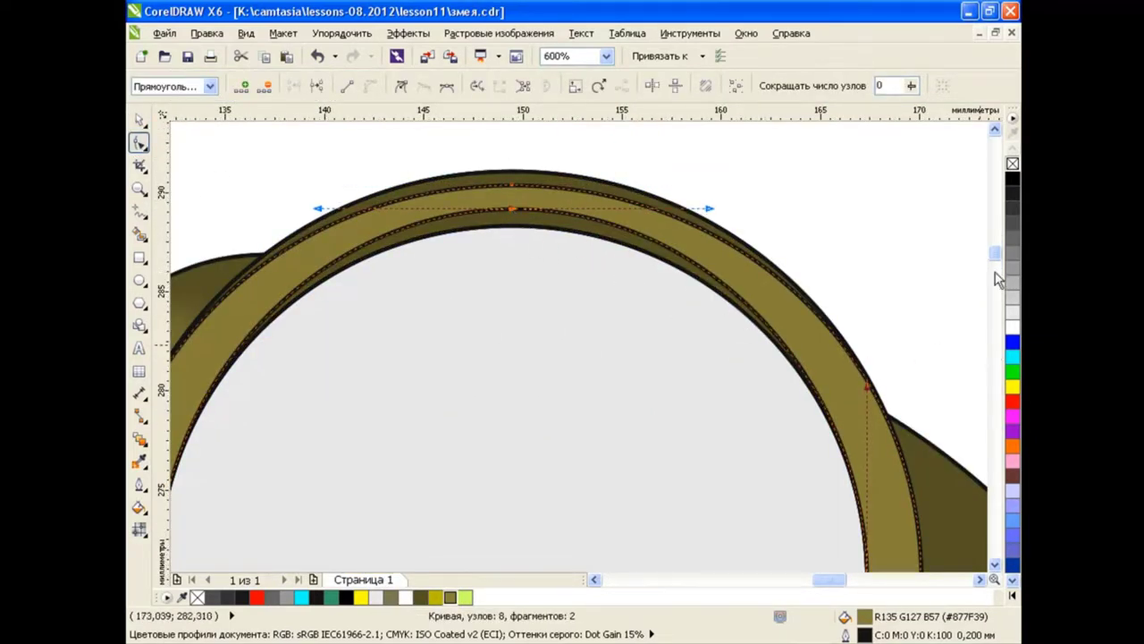
pyautogui.scroll(-1, 945, 517)
pyautogui.moveTo(778, 481); pyautogui.dragTo(799, 483)
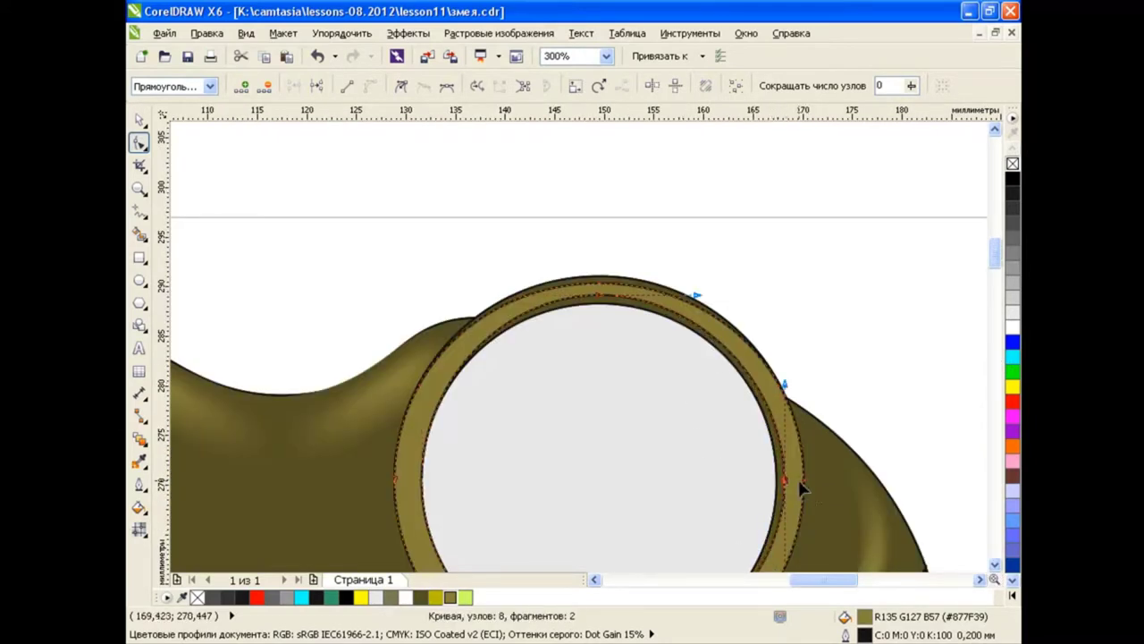
pyautogui.moveTo(400, 486); pyautogui.dragTo(417, 482)
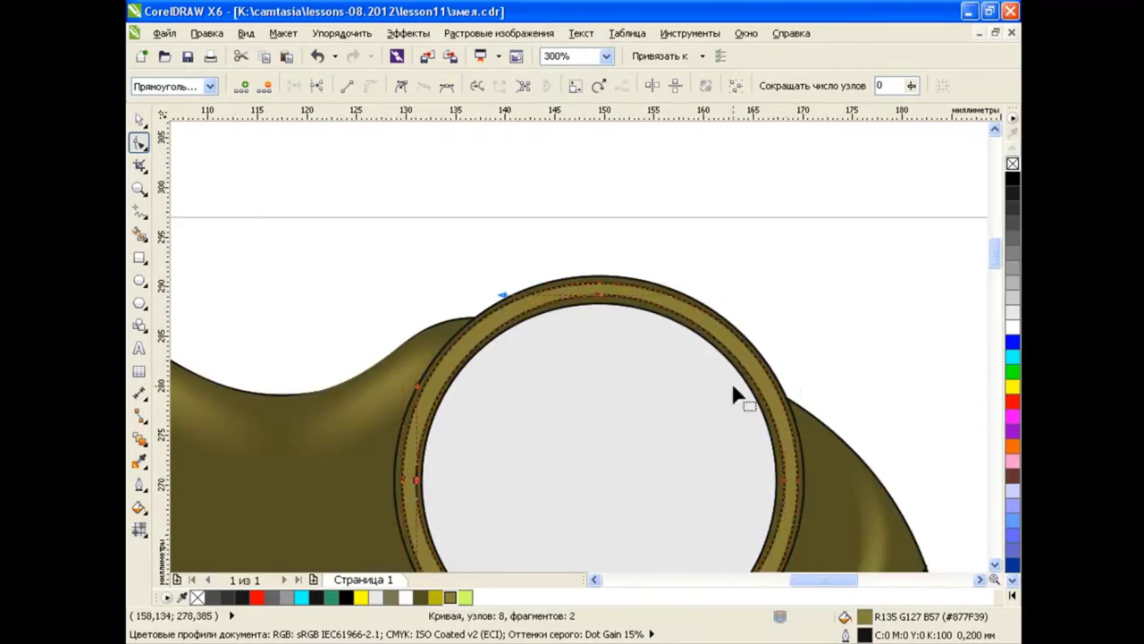
pyautogui.moveTo(465, 343); pyautogui.dragTo(466, 342)
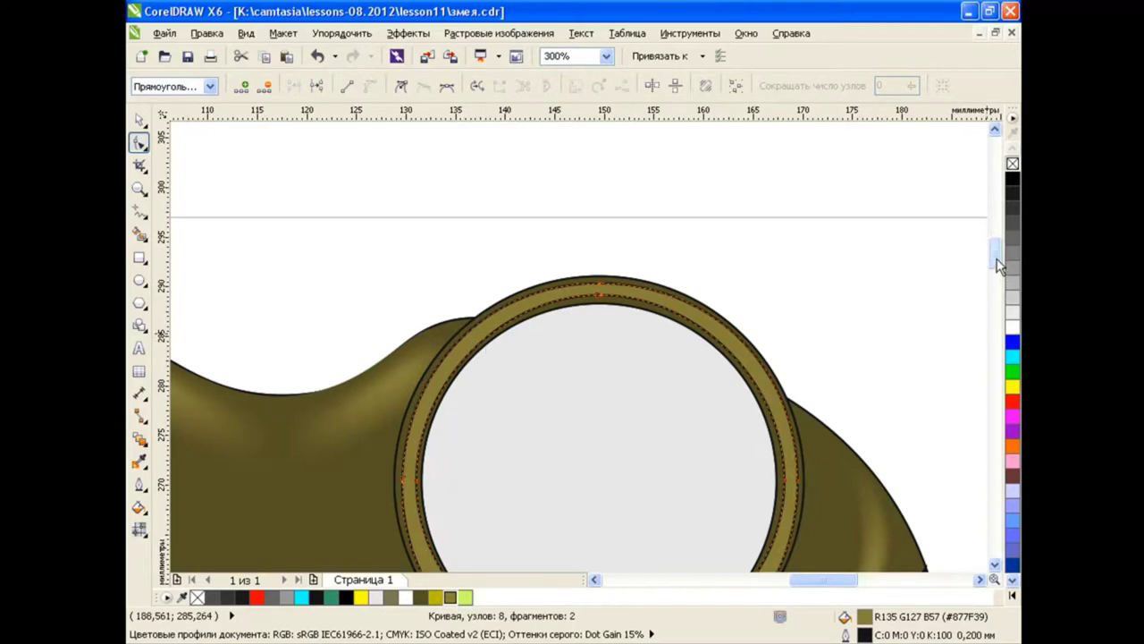
pyautogui.scroll(-3, 626, 403)
pyautogui.moveTo(599, 461); pyautogui.dragTo(599, 447)
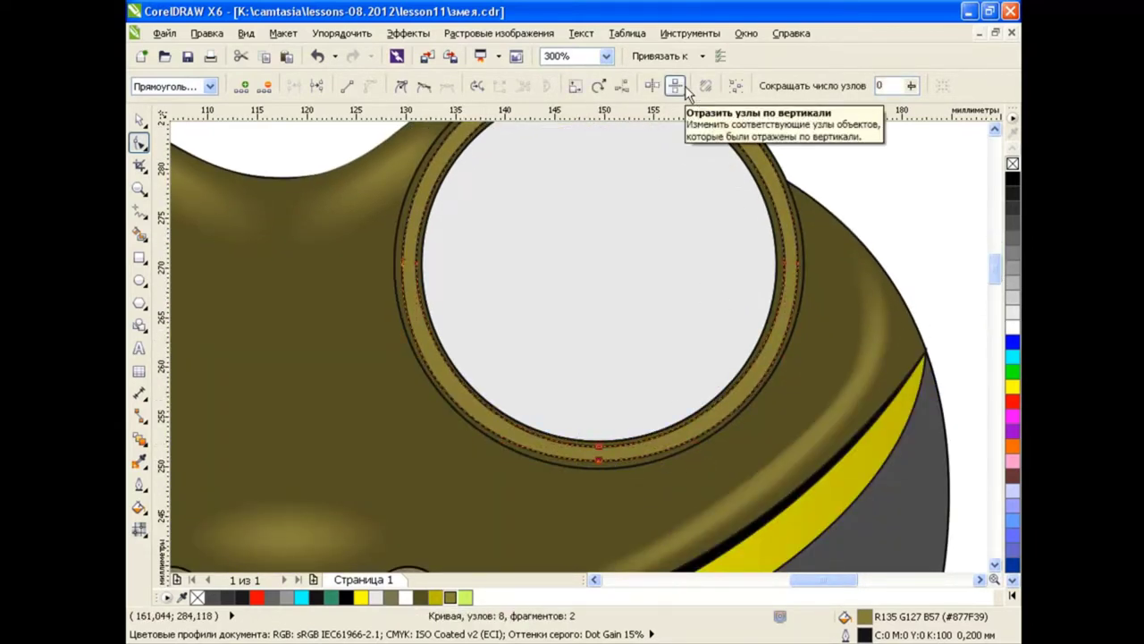
# Turn on Reflect Nodes Vertically and adjust the rim's bottom node, undoing one stray edit.
pyautogui.click(675, 84)
pyautogui.moveTo(599, 447); pyautogui.dragTo(601, 454)
pyautogui.click(945, 273)
pyautogui.click(600, 451)
pyautogui.click(919, 247)
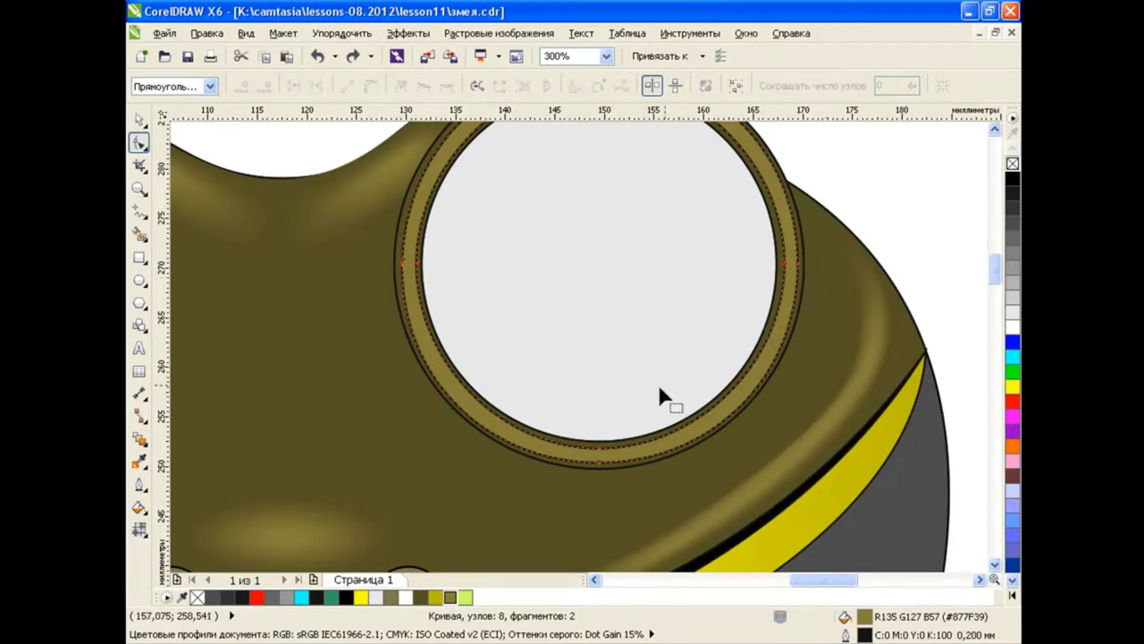
pyautogui.scroll(3, 626, 268)
pyautogui.click(602, 127)
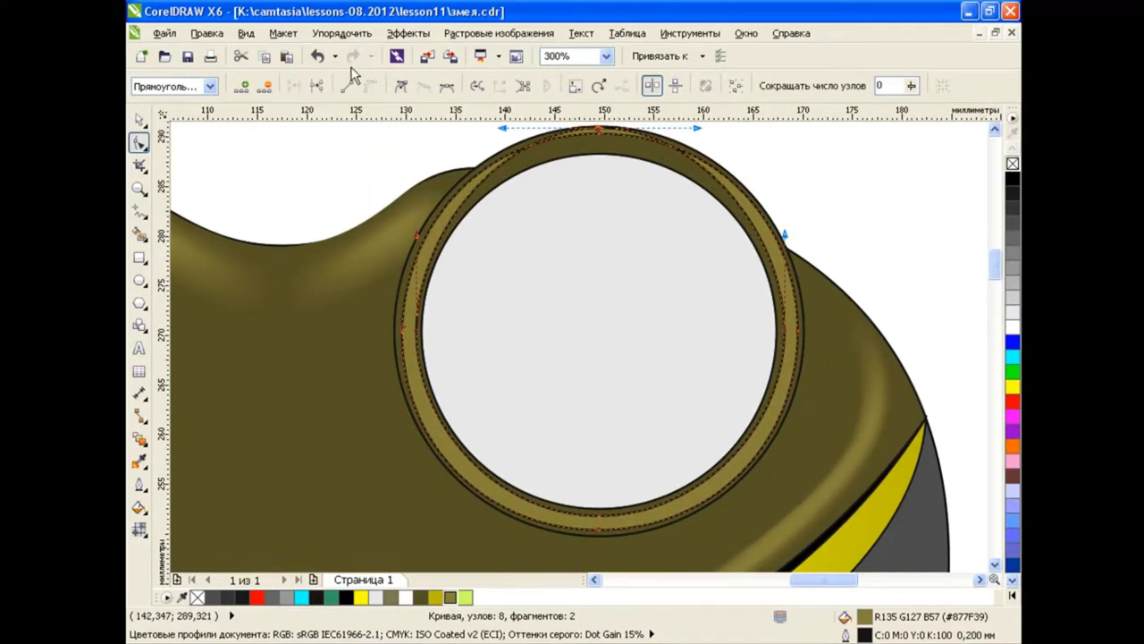
pyautogui.hotkey('ctrl', 'z')
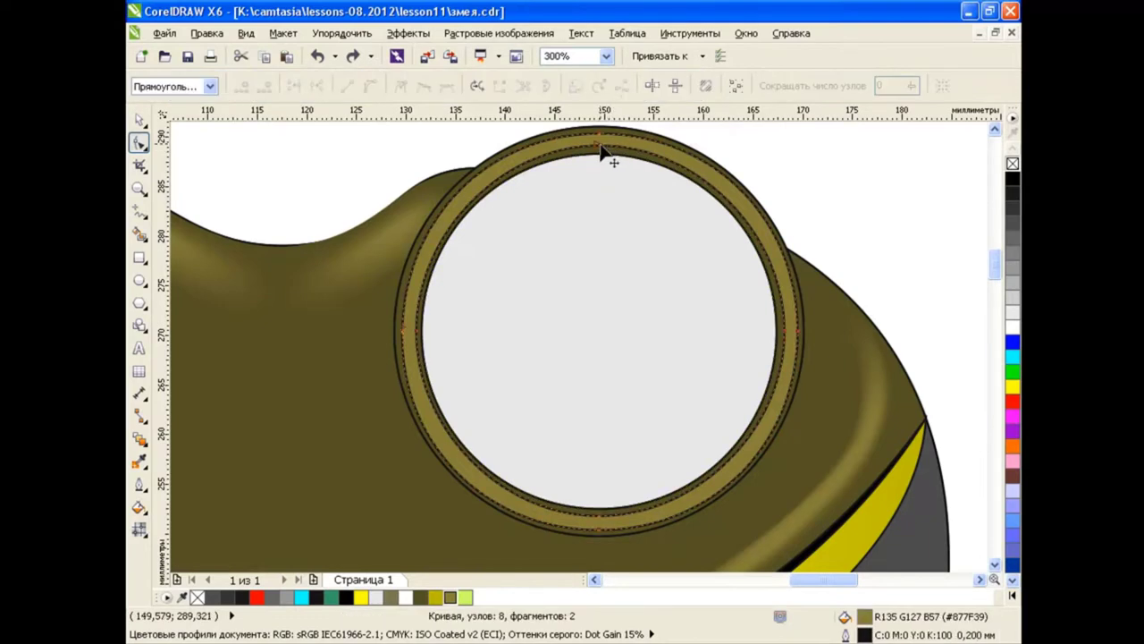
# Re-adjust the rim's bottom, left, right and top nodes so the band is about 39.9 mm across.
pyautogui.keyDown('shift'); pyautogui.click(601, 517); pyautogui.keyUp('shift')
pyautogui.click(602, 515)
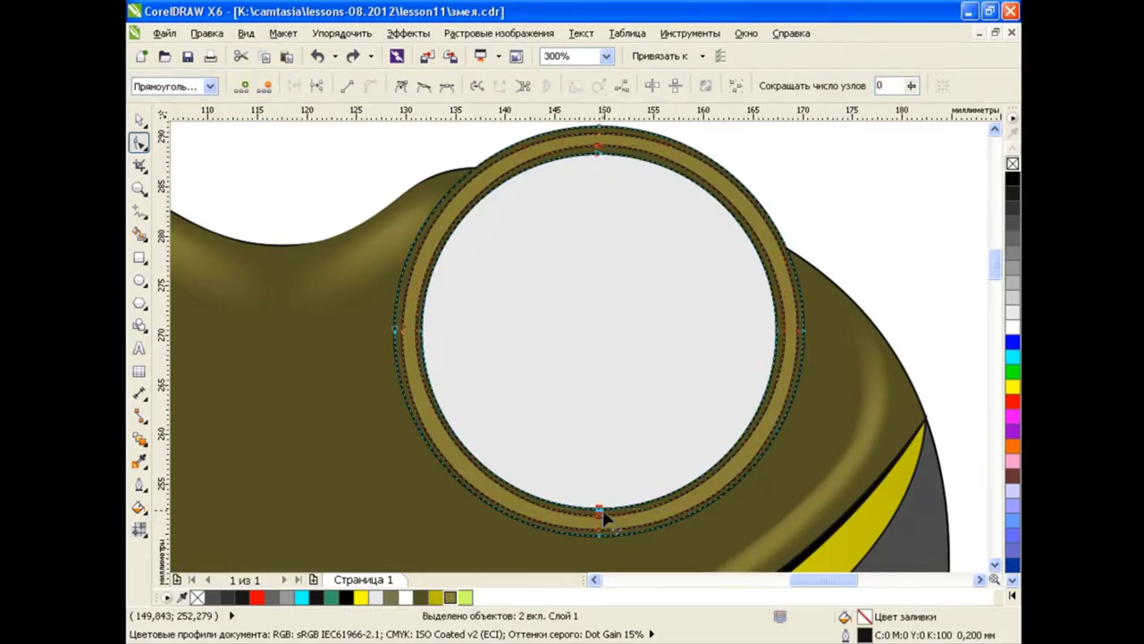
pyautogui.moveTo(602, 516); pyautogui.dragTo(600, 518)
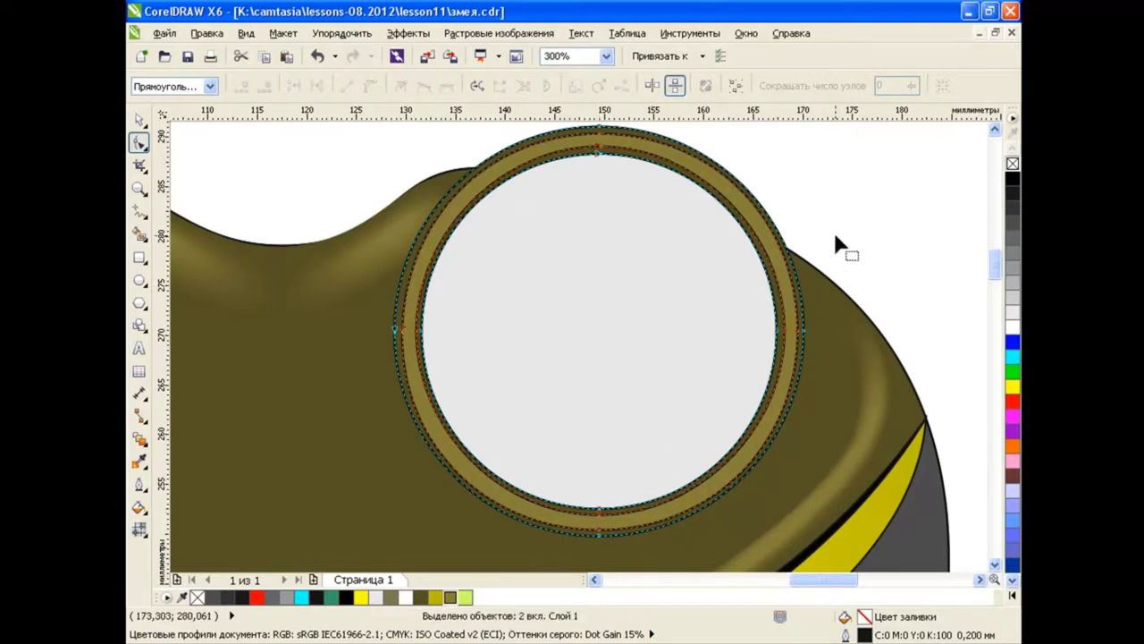
pyautogui.press('space')
pyautogui.click(897, 272)
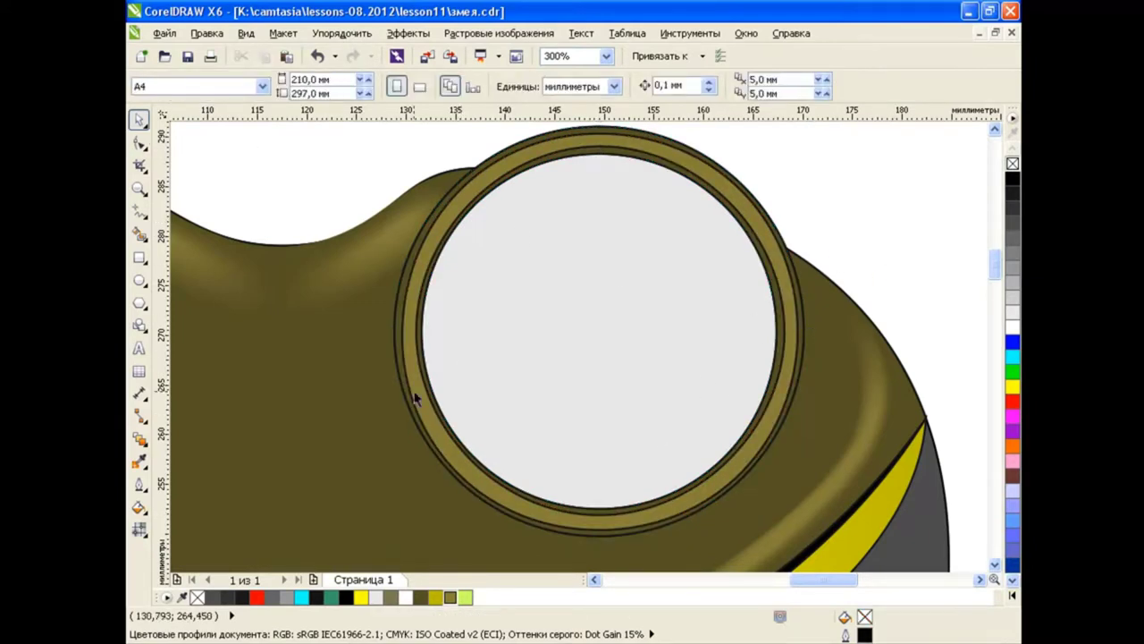
pyautogui.click(139, 143)
pyautogui.click(440, 435)
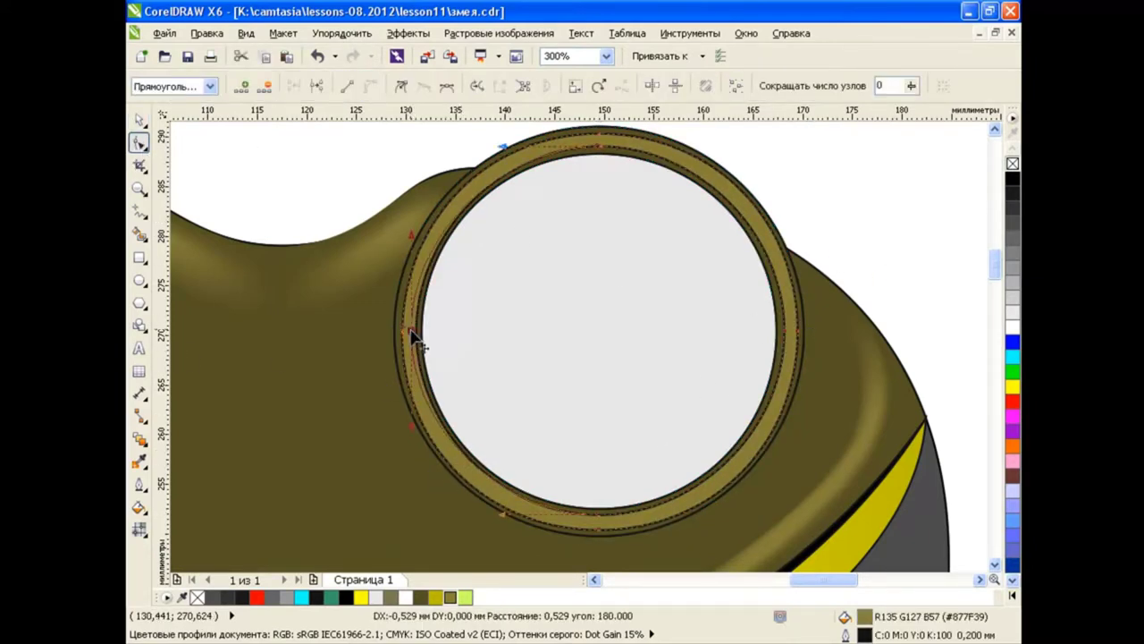
pyautogui.moveTo(605, 535); pyautogui.dragTo(602, 524)
pyautogui.moveTo(797, 366); pyautogui.dragTo(792, 332)
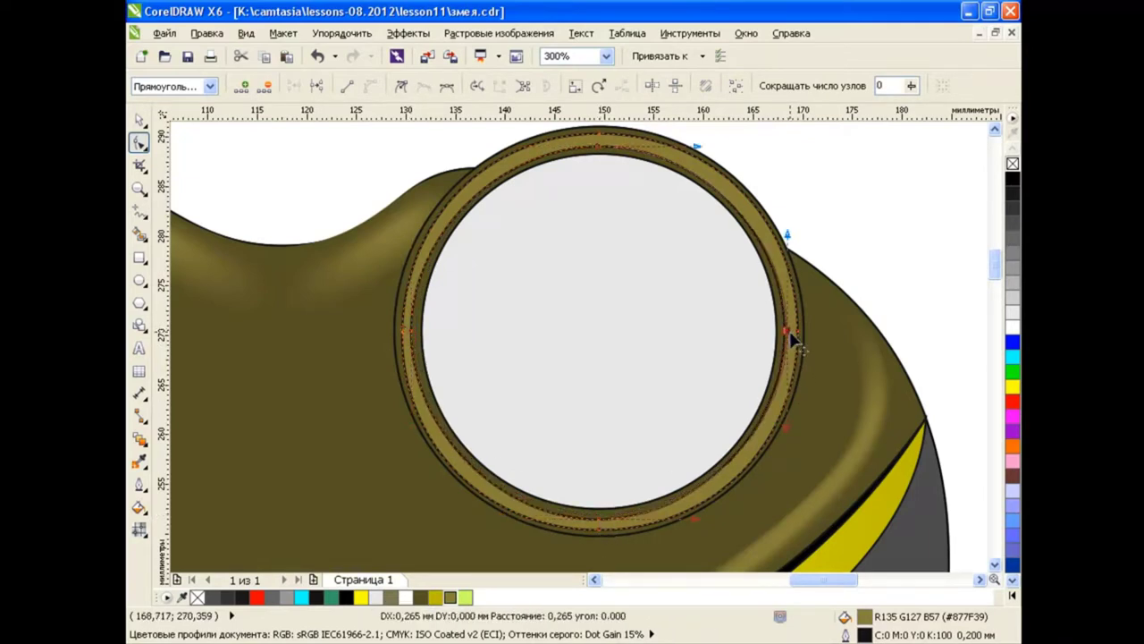
pyautogui.moveTo(597, 158); pyautogui.dragTo(599, 142)
# Blend the rim's inner and outer contours with the Interactive Blend tool.
pyautogui.press('space')
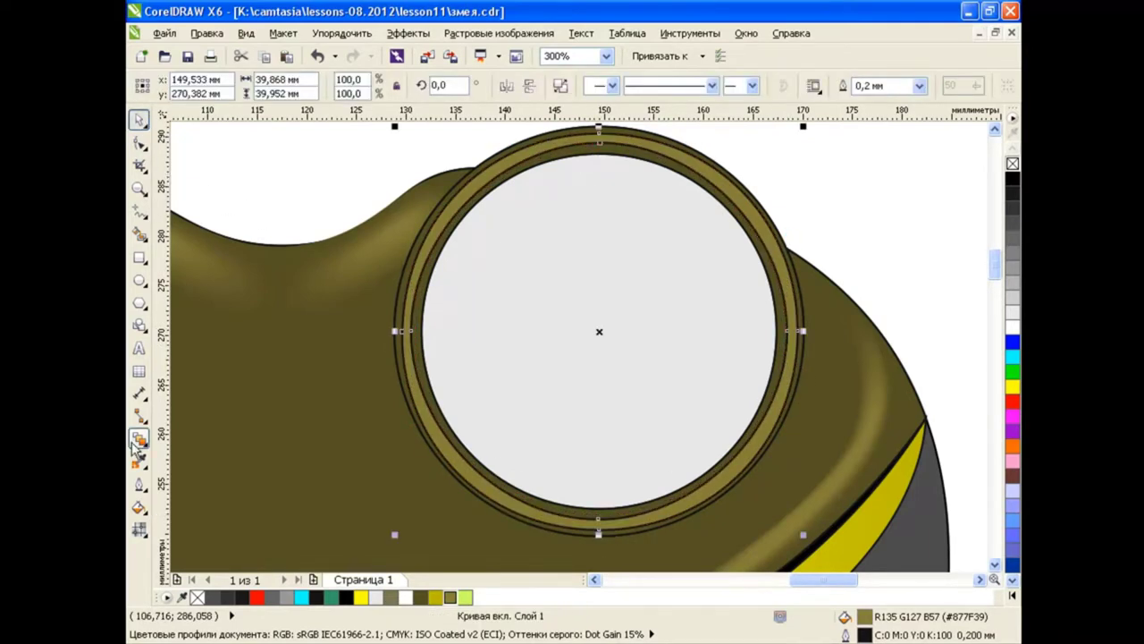
pyautogui.click(138, 438)
pyautogui.moveTo(450, 432); pyautogui.dragTo(634, 363)
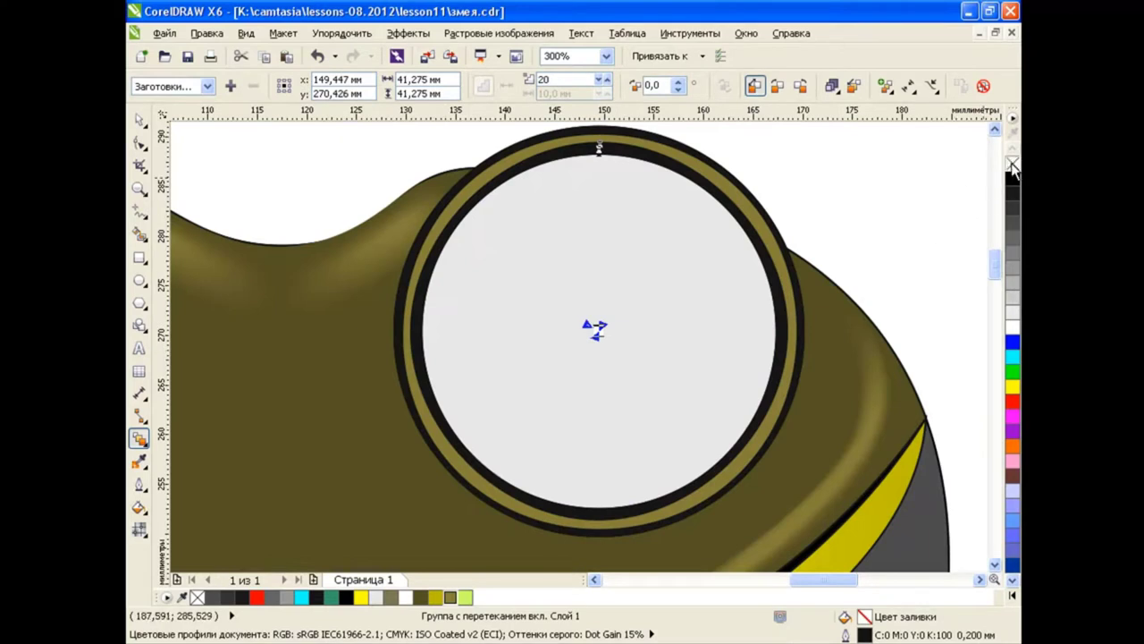
# Fine-tune the blend's bottom, left and top nodes until the rim is about 38.96 × 39.07 mm.
pyautogui.click(140, 143)
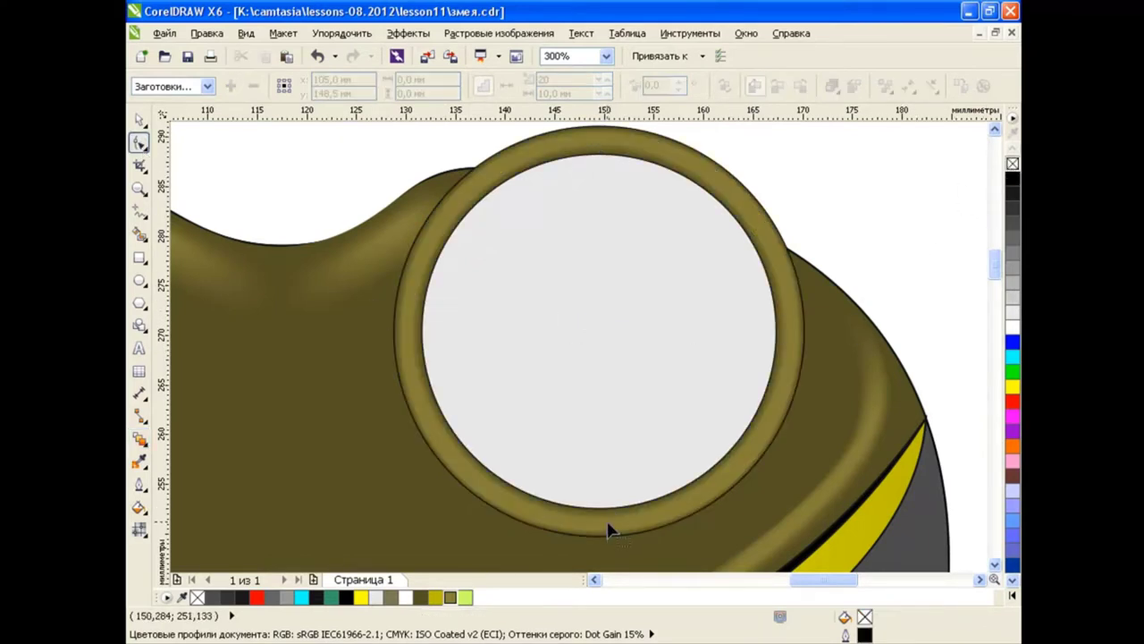
pyautogui.click(601, 531)
pyautogui.moveTo(600, 531); pyautogui.dragTo(600, 527)
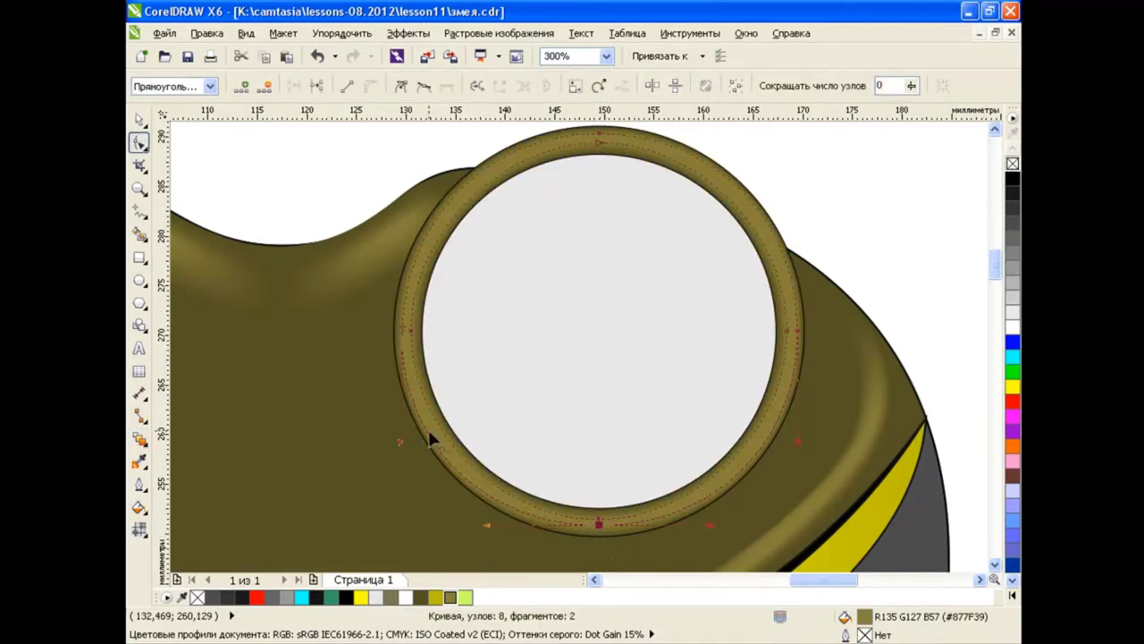
pyautogui.scroll(3, 399, 332)
pyautogui.moveTo(412, 306); pyautogui.dragTo(428, 306)
pyautogui.scroll(-2, 566, 388)
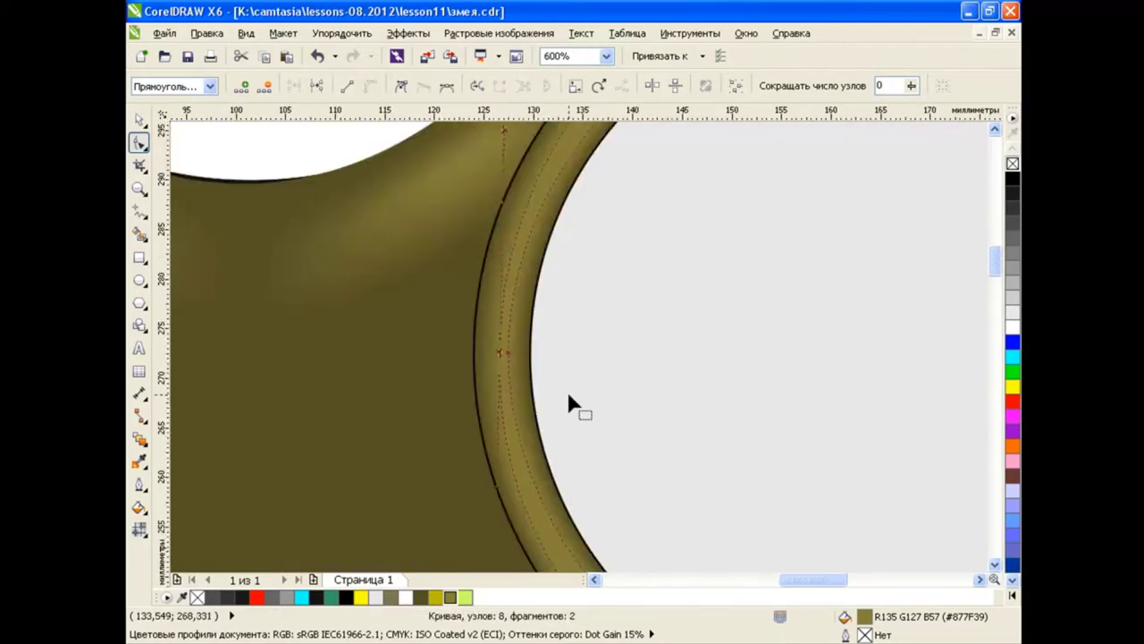
pyautogui.scroll(2, 737, 144)
pyautogui.moveTo(699, 202); pyautogui.dragTo(704, 240)
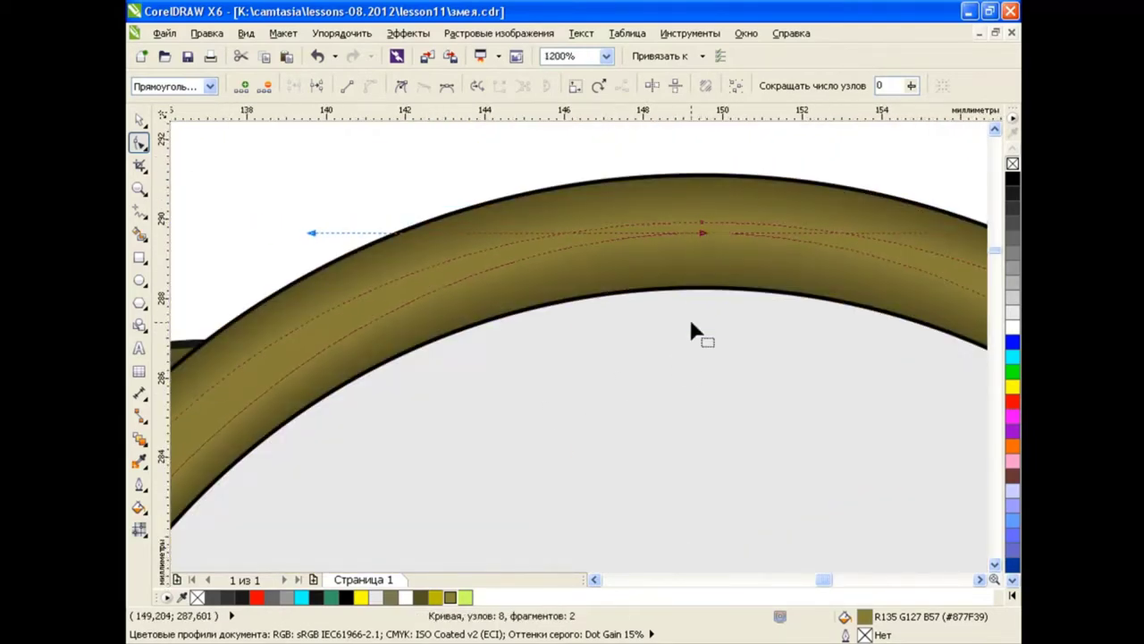
pyautogui.scroll(-2, 688, 315)
pyautogui.scroll(2, 914, 506)
pyautogui.scroll(1, 925, 413)
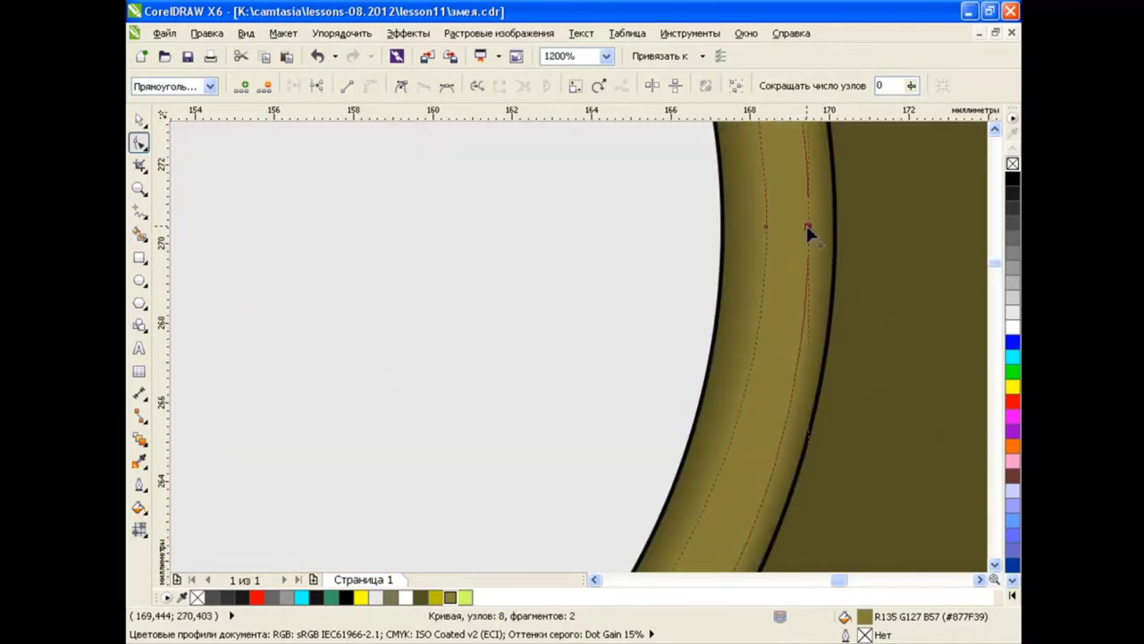
pyautogui.scroll(-1, 525, 541)
pyautogui.scroll(-1, 601, 222)
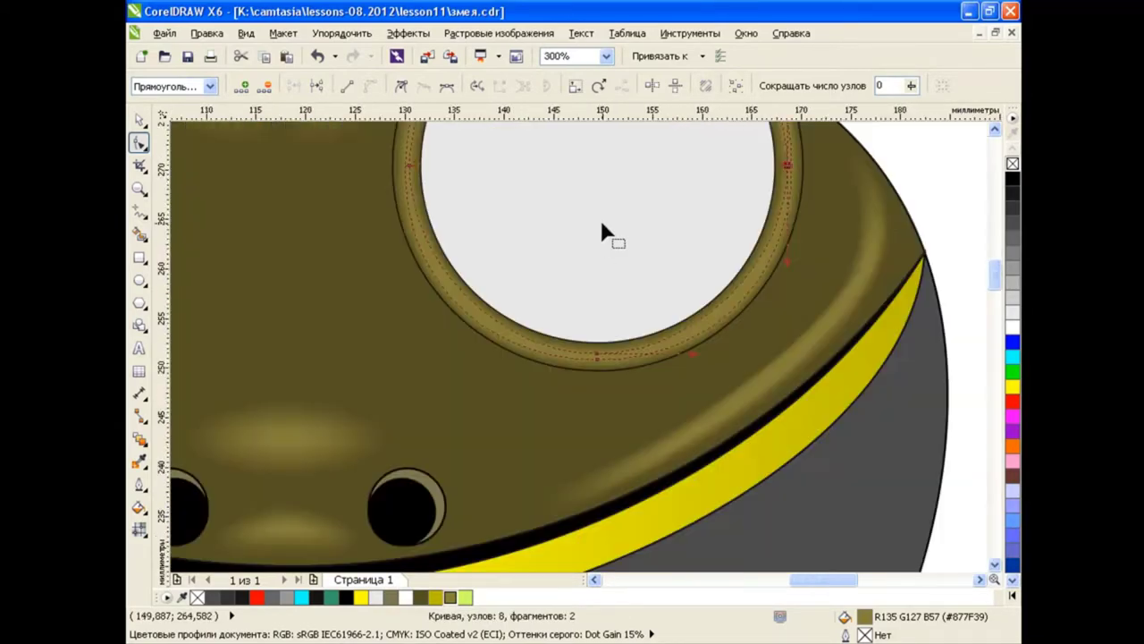
pyautogui.moveTo(995, 288); pyautogui.dragTo(995, 272)
pyautogui.press('space')
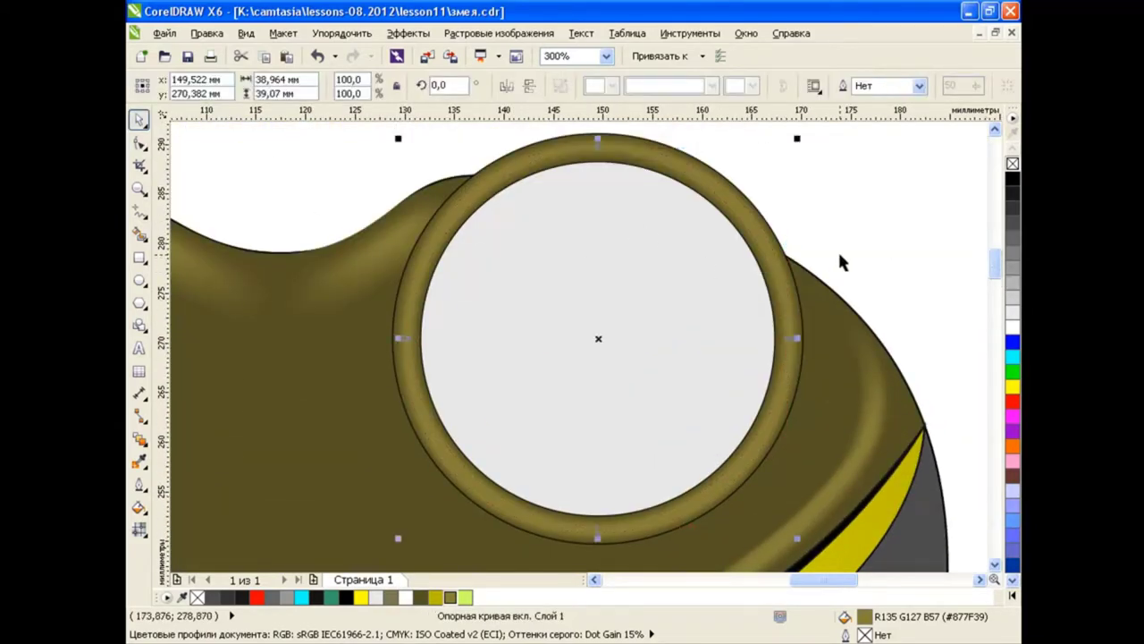
pyautogui.click(838, 249)
# Fill the eyeball black and add a yellow copy scaled to about 94% inside it.
pyautogui.click(700, 295)
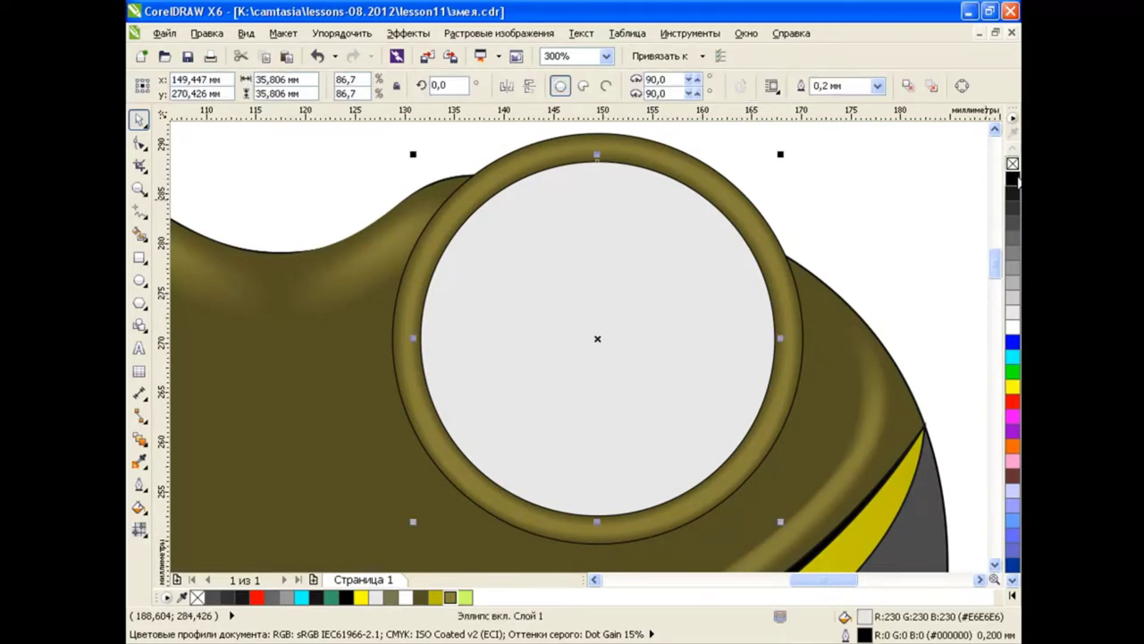
pyautogui.click(1014, 179)
pyautogui.click(286, 58)
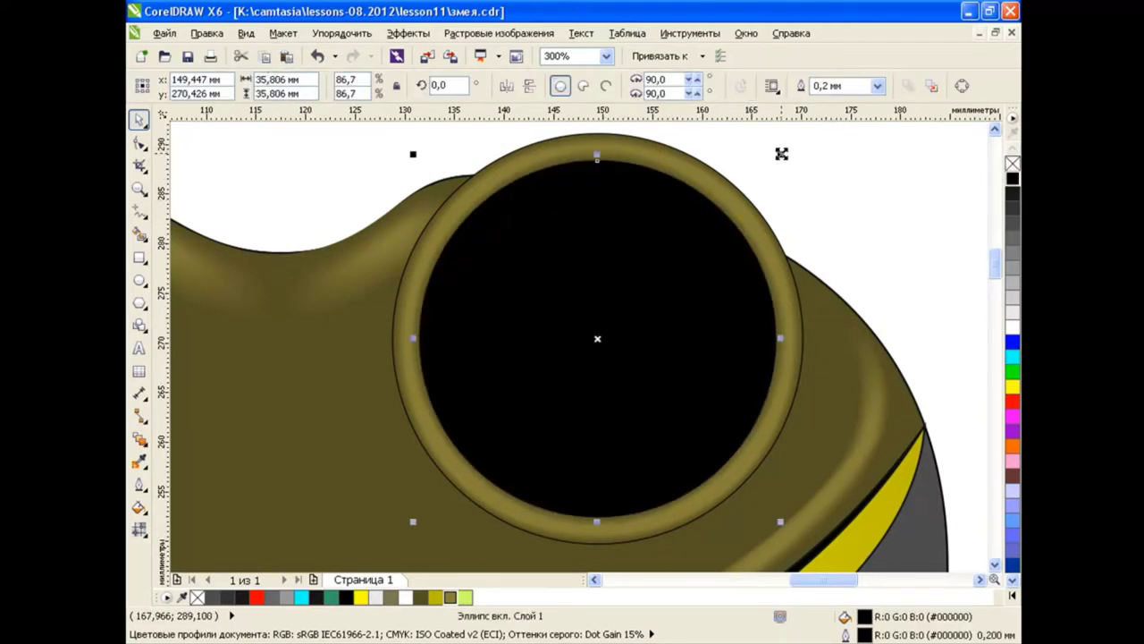
pyautogui.moveTo(781, 153); pyautogui.dragTo(772, 155)
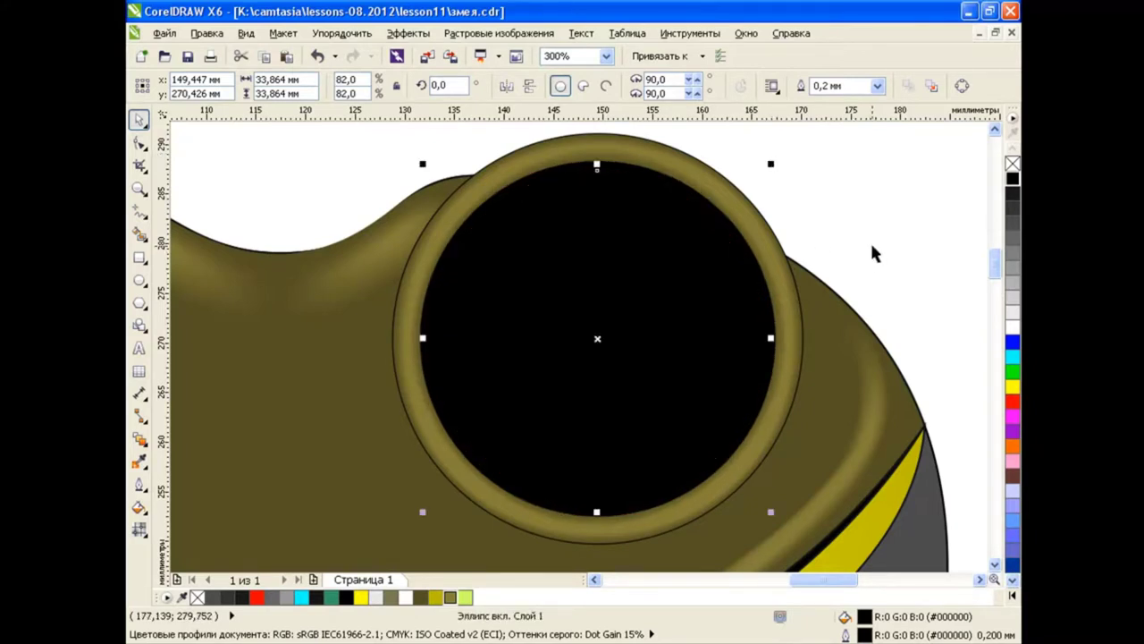
pyautogui.click(1013, 387)
pyautogui.click(919, 267)
# Give the yellow eye circle a radial yellow-to-white fountain fill.
pyautogui.click(597, 340)
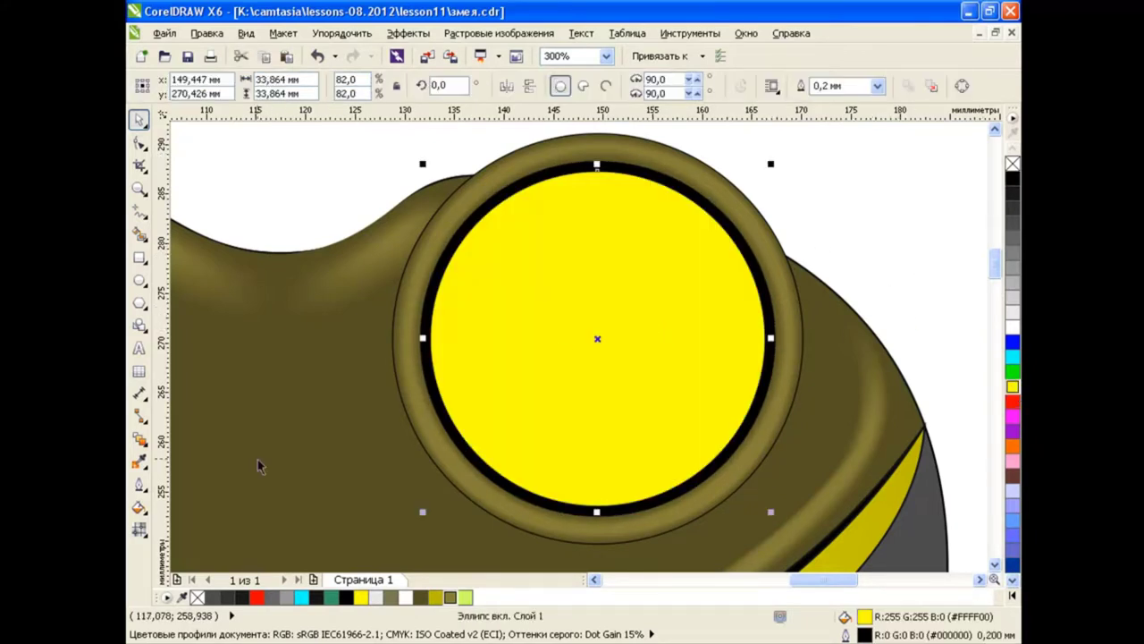
pyautogui.click(140, 507)
pyautogui.click(178, 503)
pyautogui.click(514, 194)
pyautogui.click(460, 208)
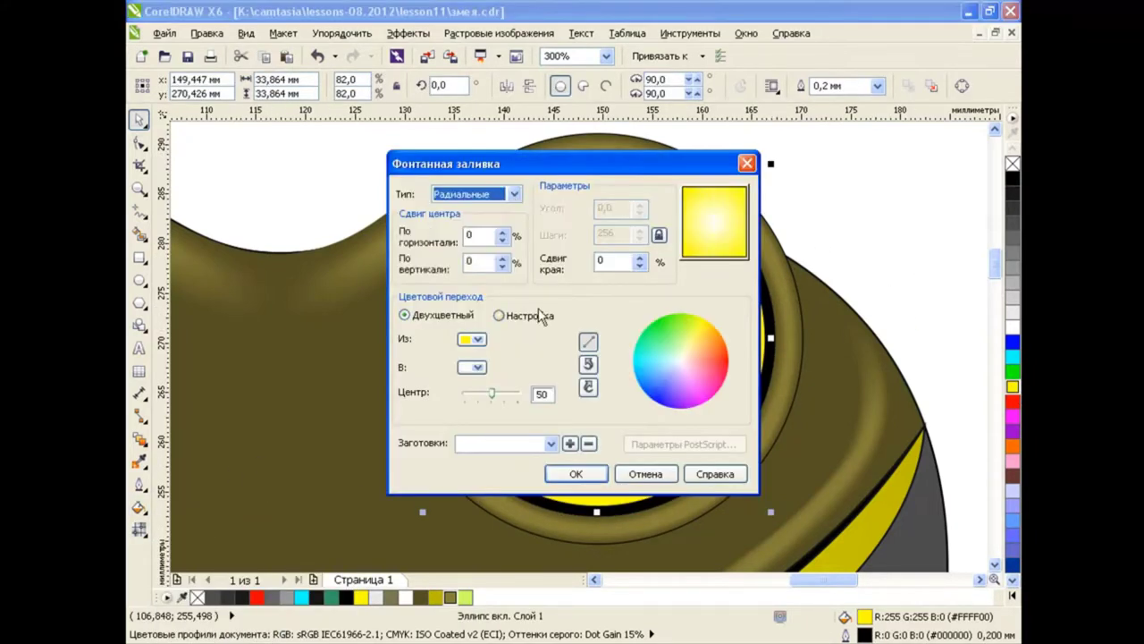
pyautogui.click(577, 474)
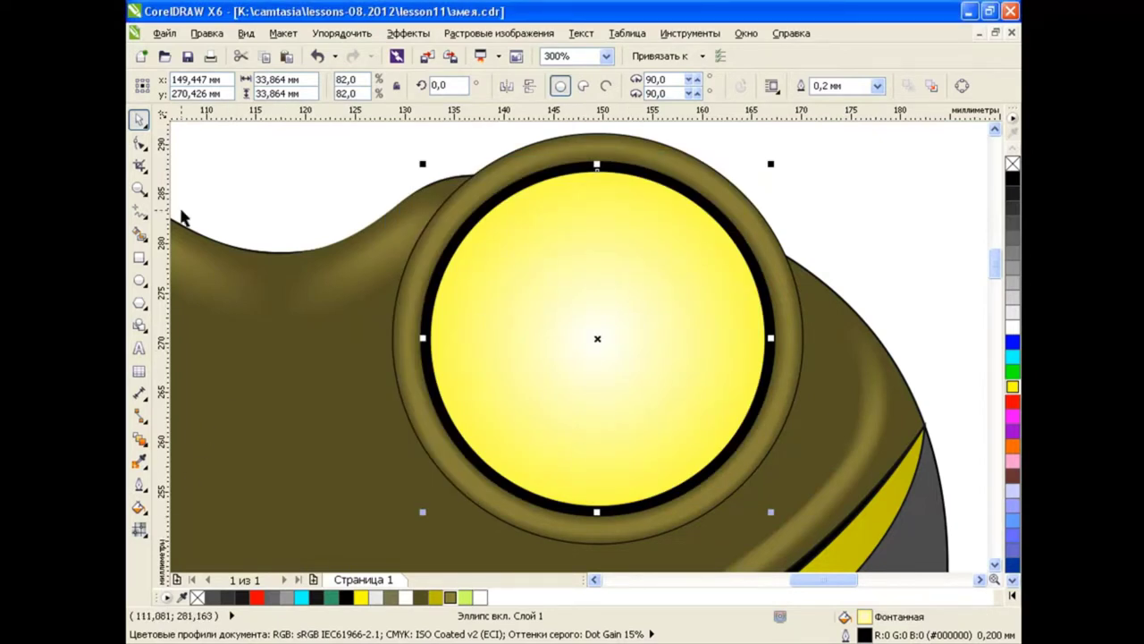
# Add a small centred iris circle with a red-to-black radial fountain fill.
pyautogui.click(832, 235)
pyautogui.click(745, 258)
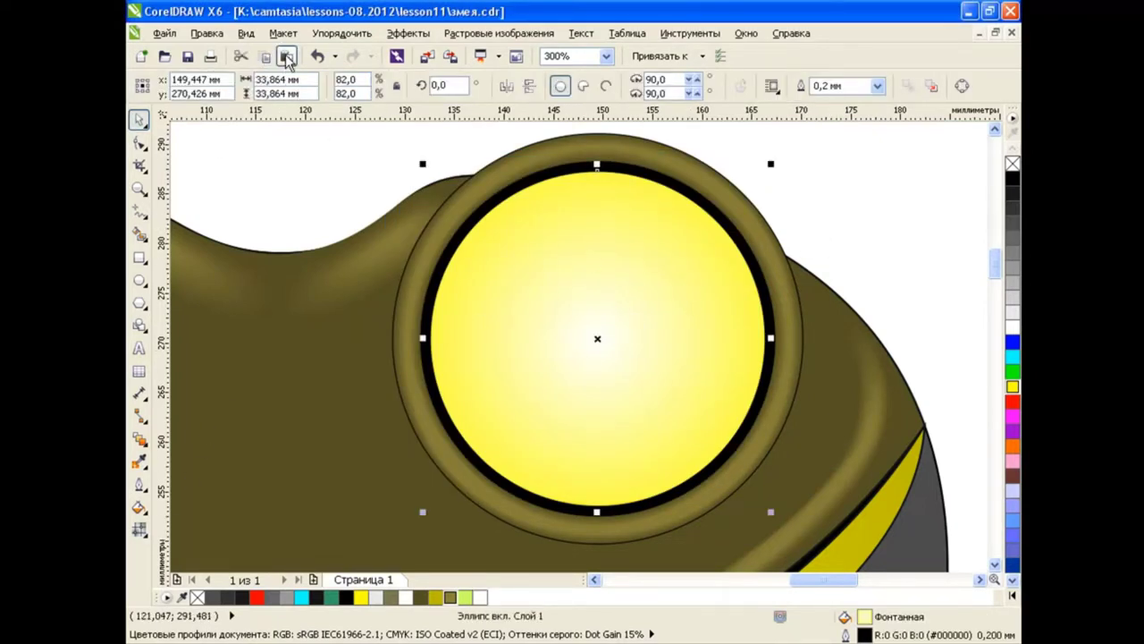
pyautogui.moveTo(773, 166); pyautogui.dragTo(683, 251)
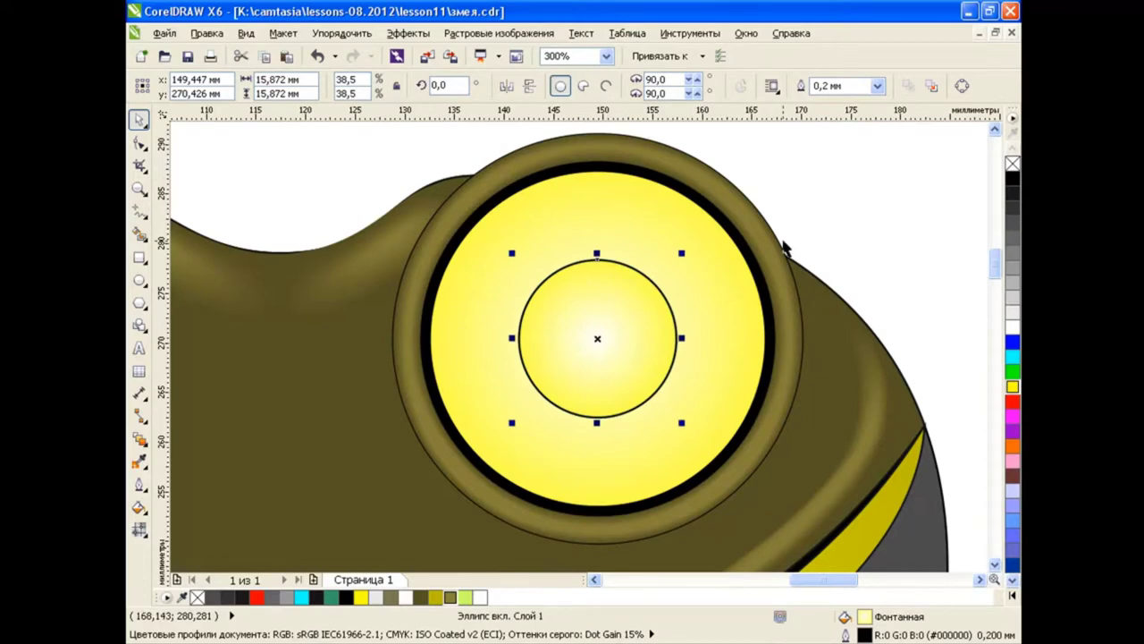
pyautogui.click(139, 507)
pyautogui.click(224, 527)
pyautogui.click(472, 338)
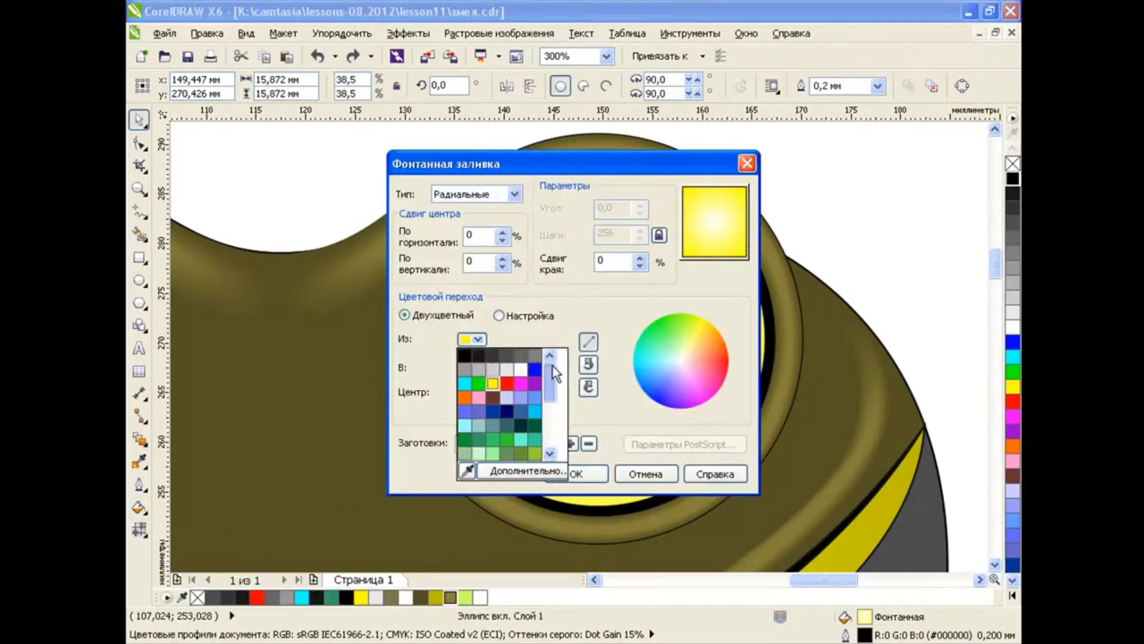
pyautogui.click(507, 384)
pyautogui.click(478, 367)
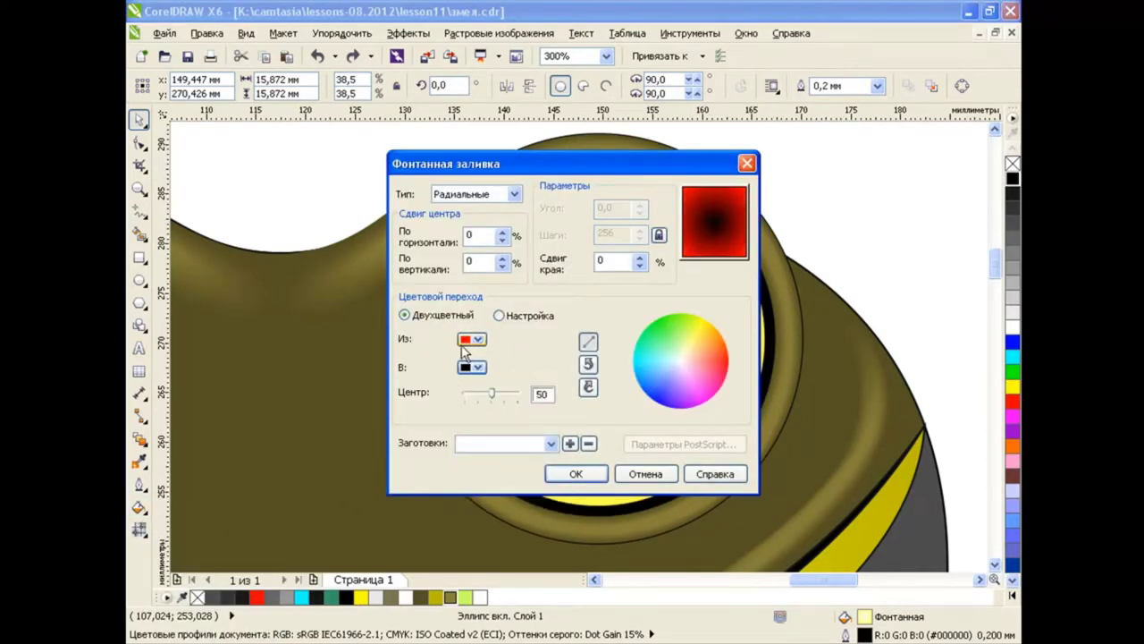
pyautogui.click(576, 474)
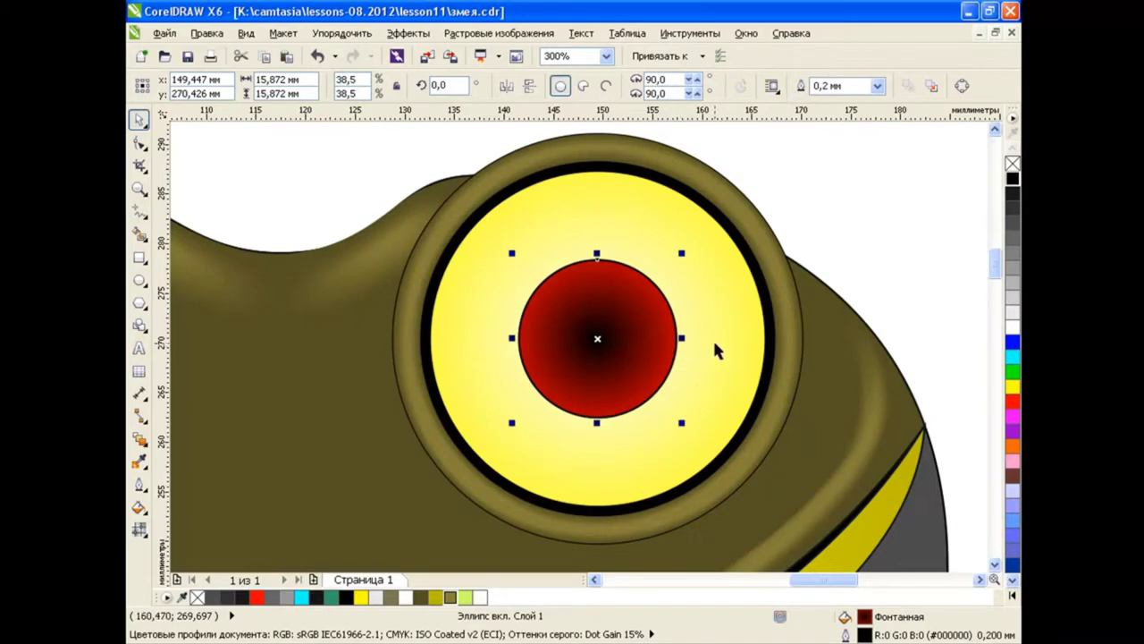
# Add a half-size pupil, group it with the iris, and move the group left.
pyautogui.click(286, 55)
pyautogui.moveTo(682, 253); pyautogui.dragTo(643, 292)
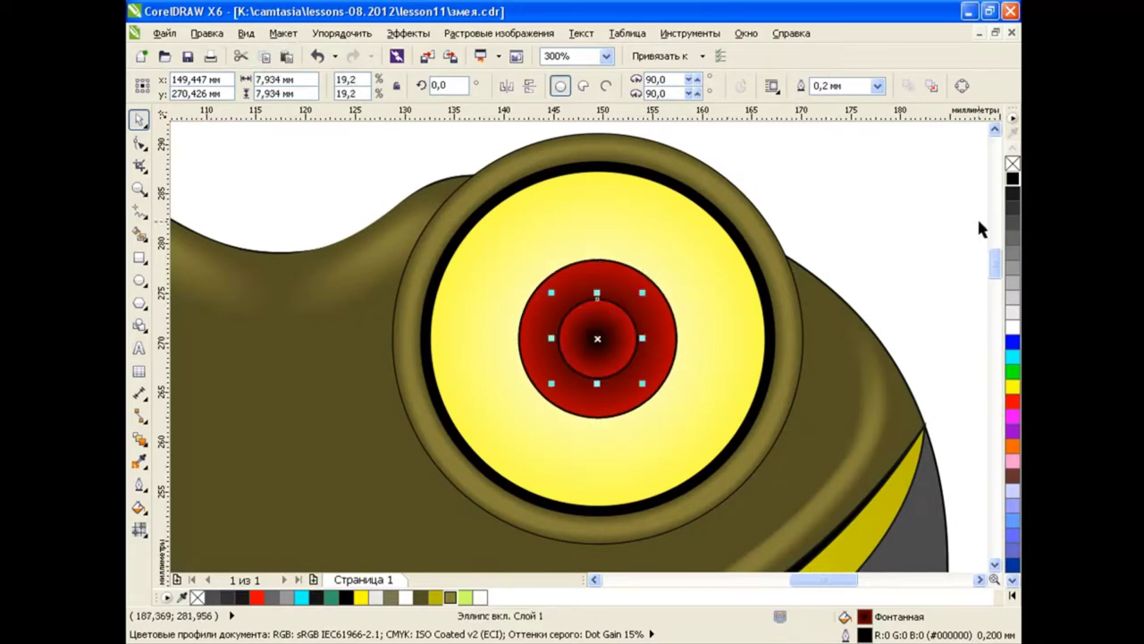
pyautogui.moveTo(837, 179); pyautogui.dragTo(499, 443)
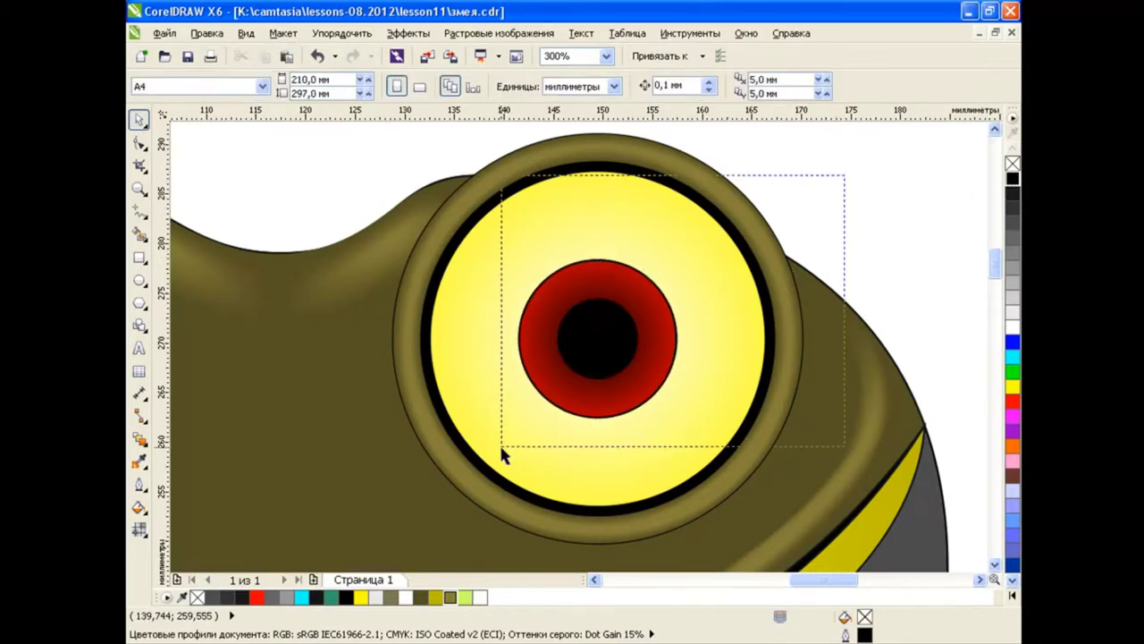
pyautogui.click(888, 260)
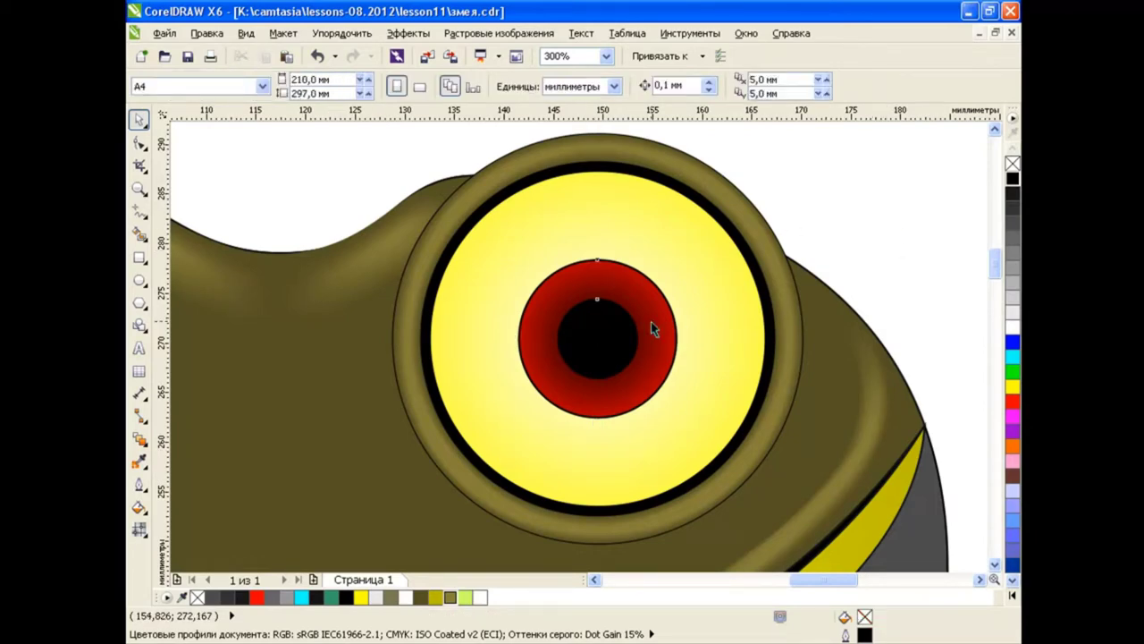
pyautogui.moveTo(598, 338); pyautogui.dragTo(532, 338)
pyautogui.scroll(-2, 537, 338)
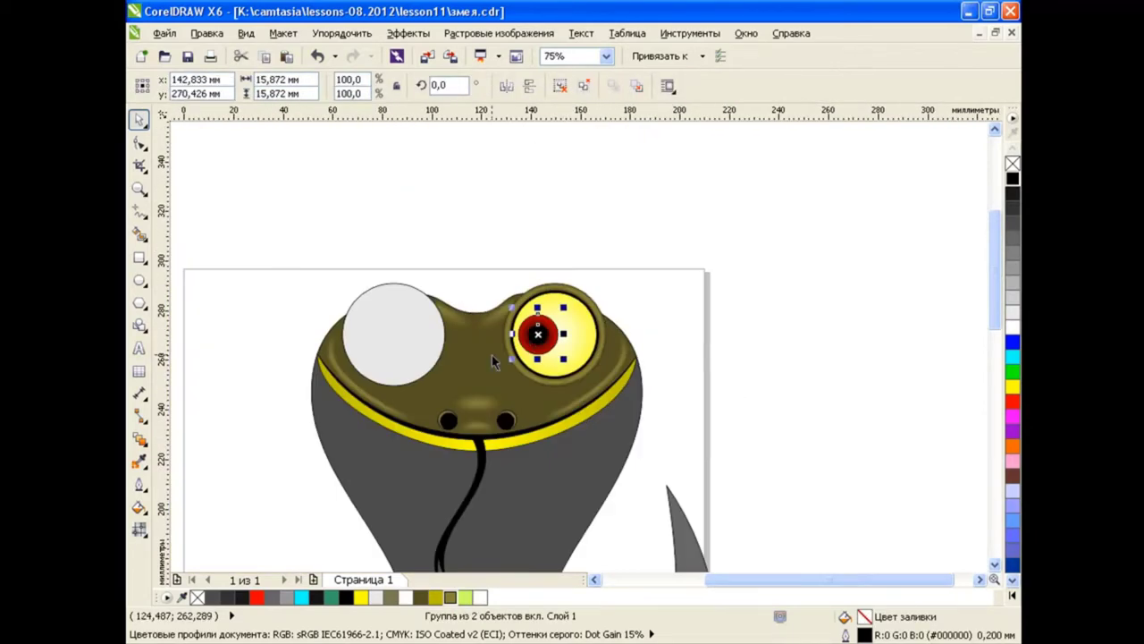
pyautogui.scroll(1, 492, 355)
pyautogui.click(787, 311)
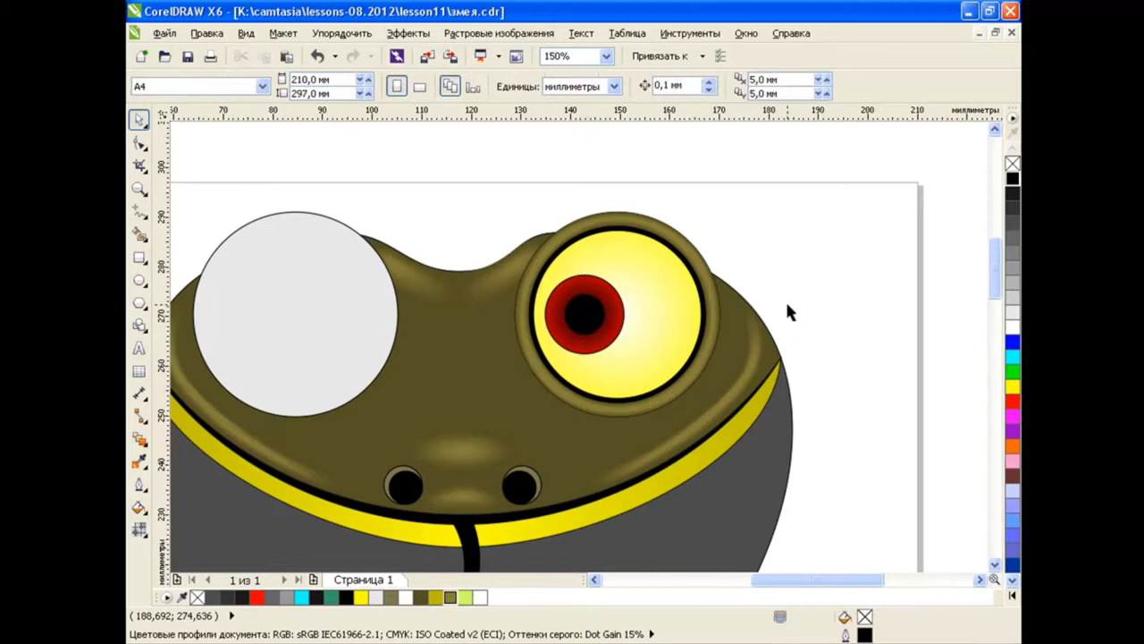
# Draw a small white ellipse over the iris with uniform transparency as a highlight.
pyautogui.click(139, 280)
pyautogui.moveTo(585, 283); pyautogui.dragTo(622, 314)
pyautogui.click(1013, 326)
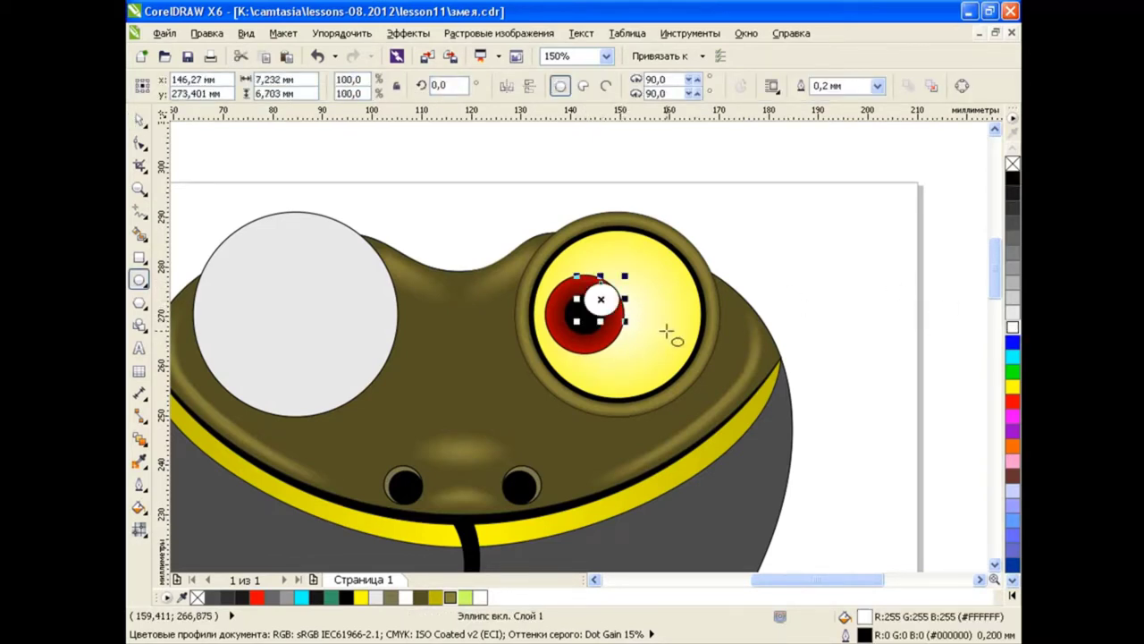
pyautogui.click(139, 445)
pyautogui.click(165, 552)
pyautogui.click(242, 86)
pyautogui.click(234, 114)
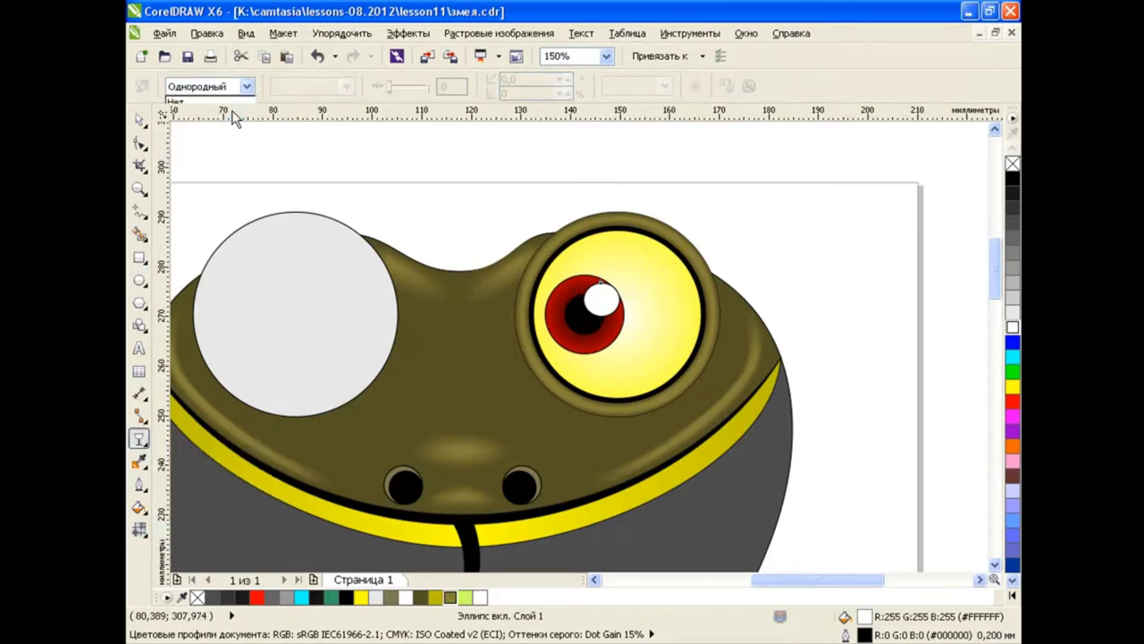
pyautogui.click(140, 118)
# Marquee-select all the eye's parts and group them.
pyautogui.click(834, 321)
pyautogui.moveTo(753, 179)
pyautogui.mouseDown()
pyautogui.moveTo(503, 396)
pyautogui.moveTo(505, 431)
pyautogui.mouseUp()
pyautogui.click(613, 86)
# Mirror the eye copy horizontally and place it on the left eye socket.
pyautogui.moveTo(606, 258); pyautogui.dragTo(714, 259)
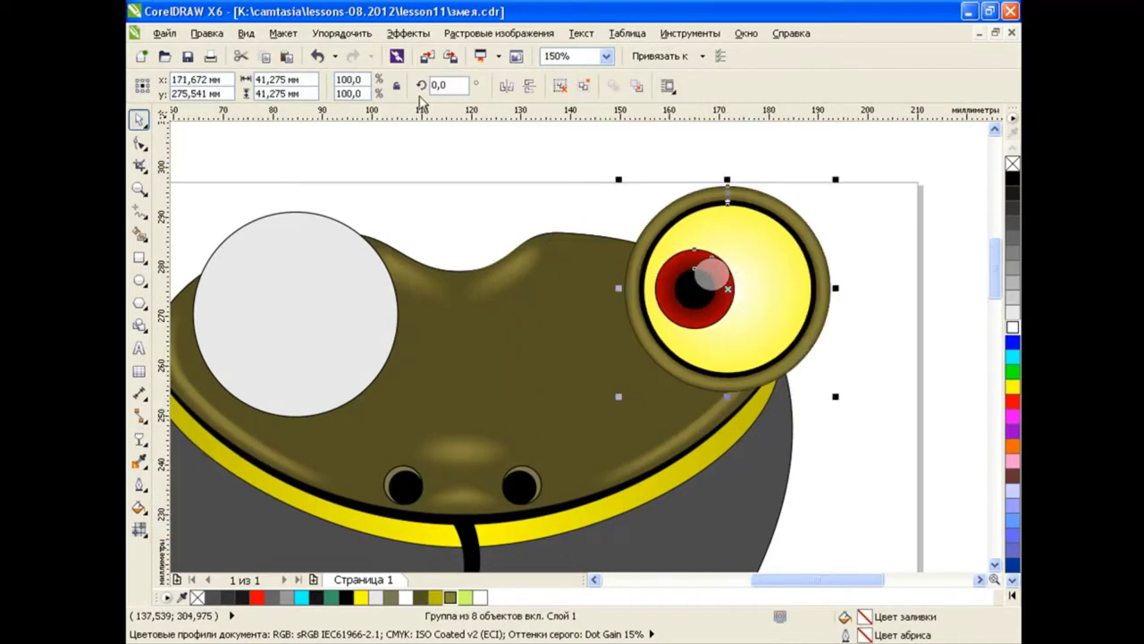
pyautogui.hotkey('ctrl', 'z')
pyautogui.rightClick(1014, 167)
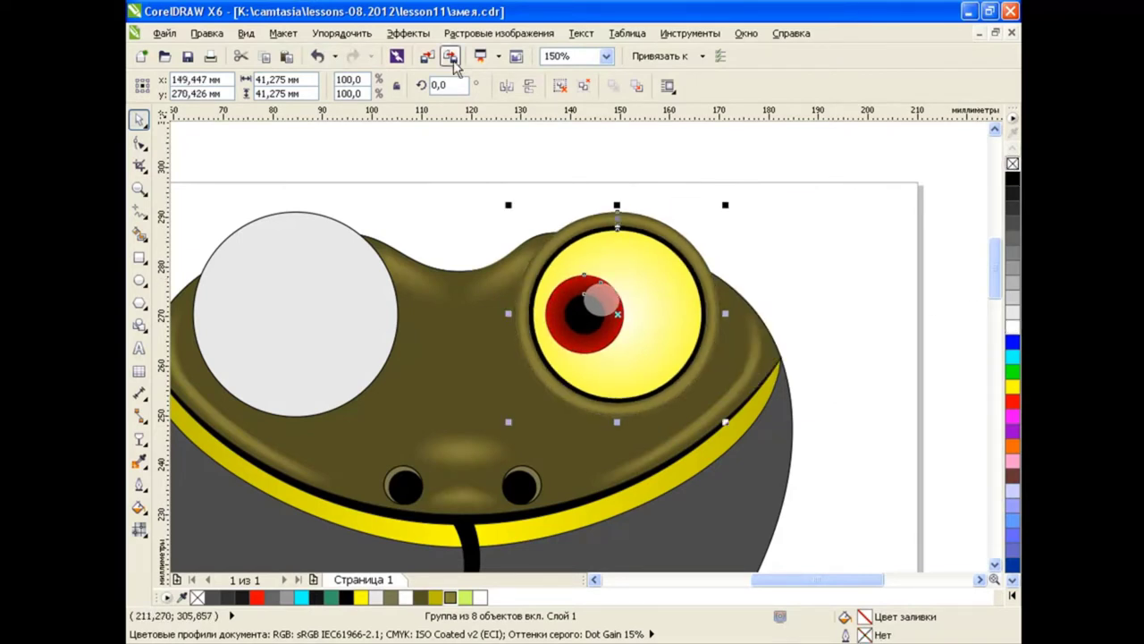
pyautogui.hotkey('ctrl', 'z')
pyautogui.hscroll(-2, 812, 331)
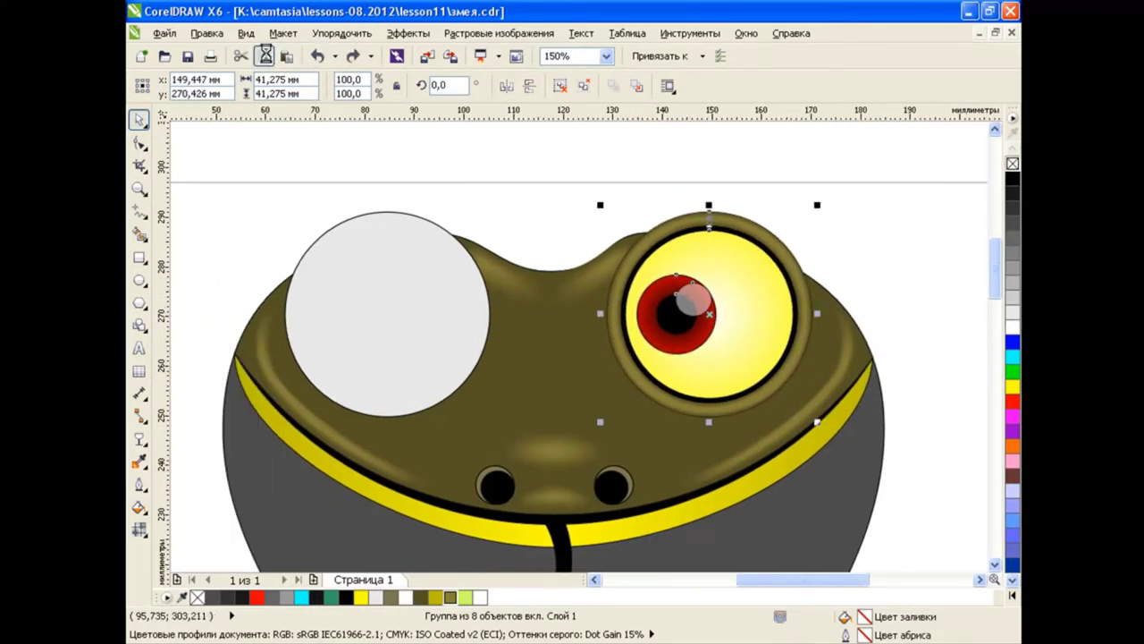
pyautogui.click(506, 86)
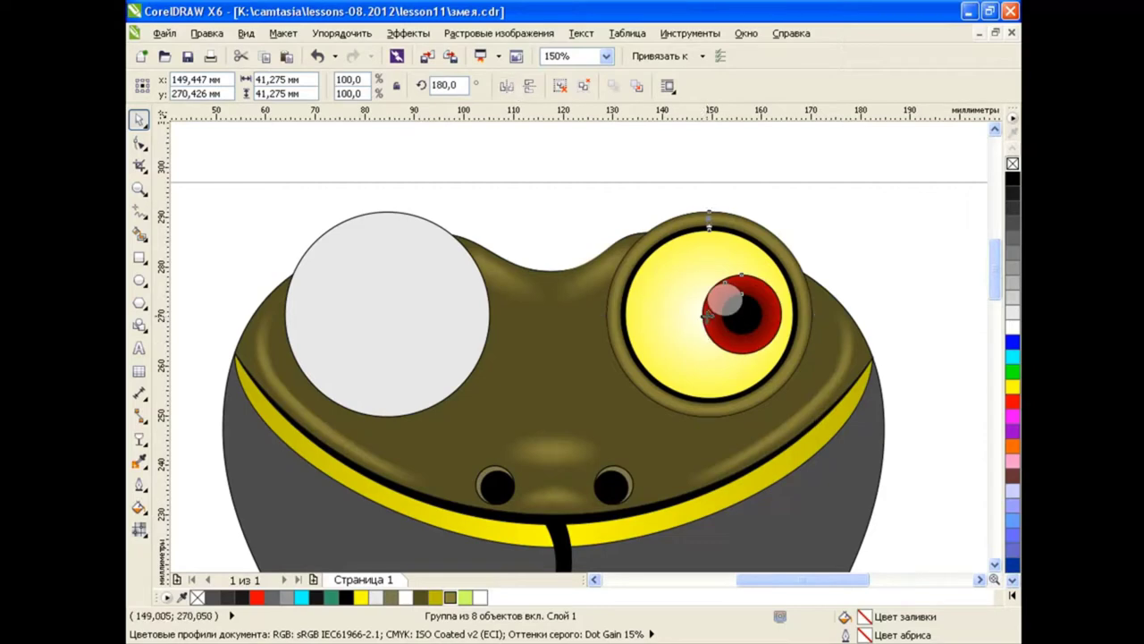
pyautogui.moveTo(706, 315)
pyautogui.mouseDown()
pyautogui.moveTo(402, 313)
pyautogui.moveTo(419, 310)
pyautogui.mouseUp()
pyautogui.click(637, 227)
# Group the whole head together with the tongue, leaving its position unchanged.
pyautogui.scroll(-2, 637, 227)
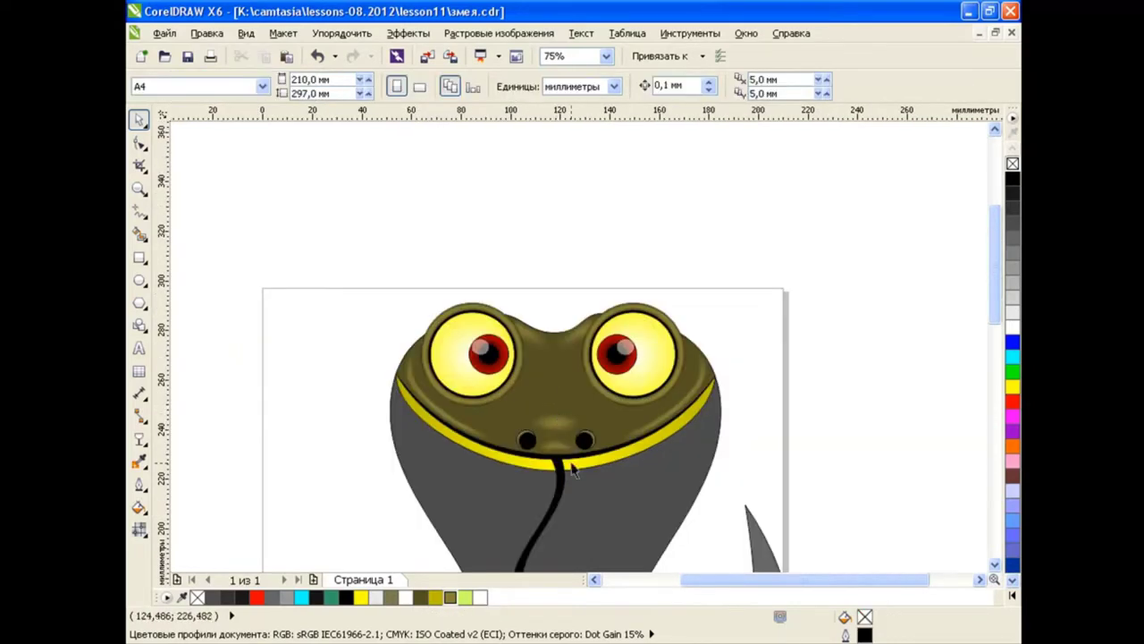
pyautogui.scroll(2, 556, 407)
pyautogui.scroll(1, 983, 297)
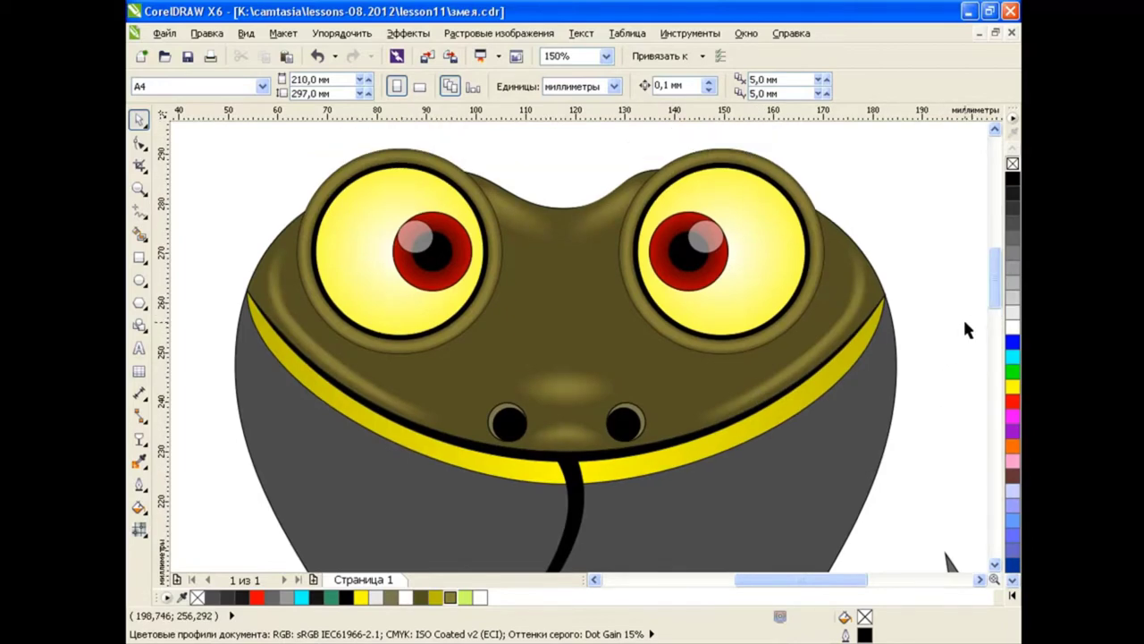
pyautogui.scroll(-2, 966, 329)
pyautogui.scroll(3, 991, 315)
pyautogui.moveTo(357, 166)
pyautogui.mouseDown()
pyautogui.moveTo(726, 521)
pyautogui.moveTo(751, 526)
pyautogui.mouseUp()
pyautogui.click(592, 86)
pyautogui.moveTo(572, 295); pyautogui.dragTo(779, 236)
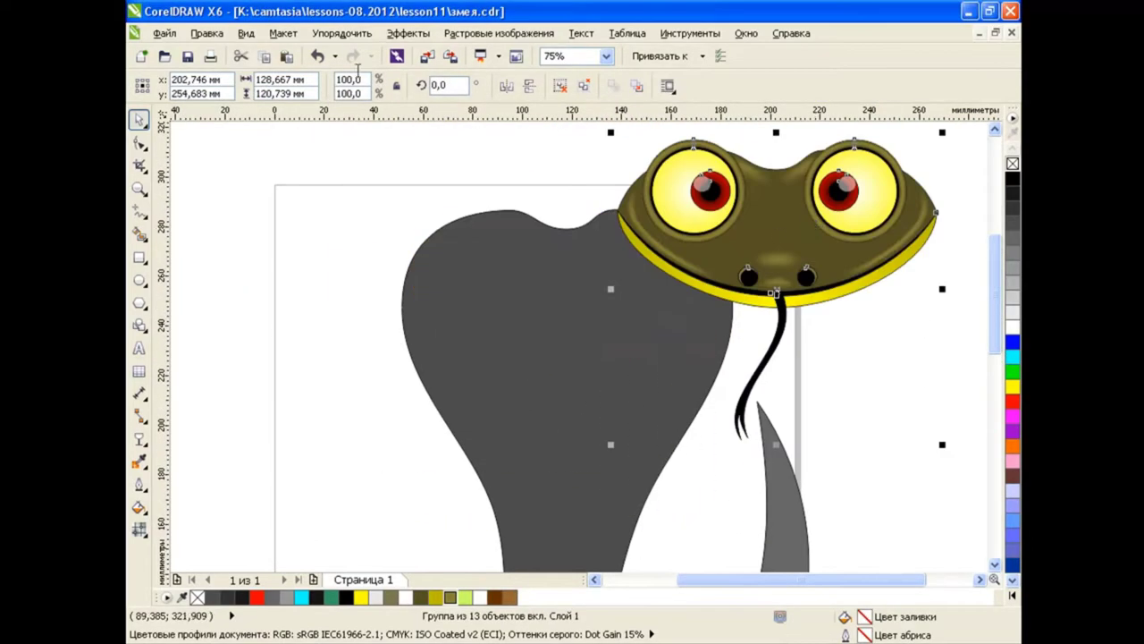
pyautogui.click(317, 56)
pyautogui.press('Escape')
pyautogui.moveTo(995, 286); pyautogui.dragTo(993, 304)
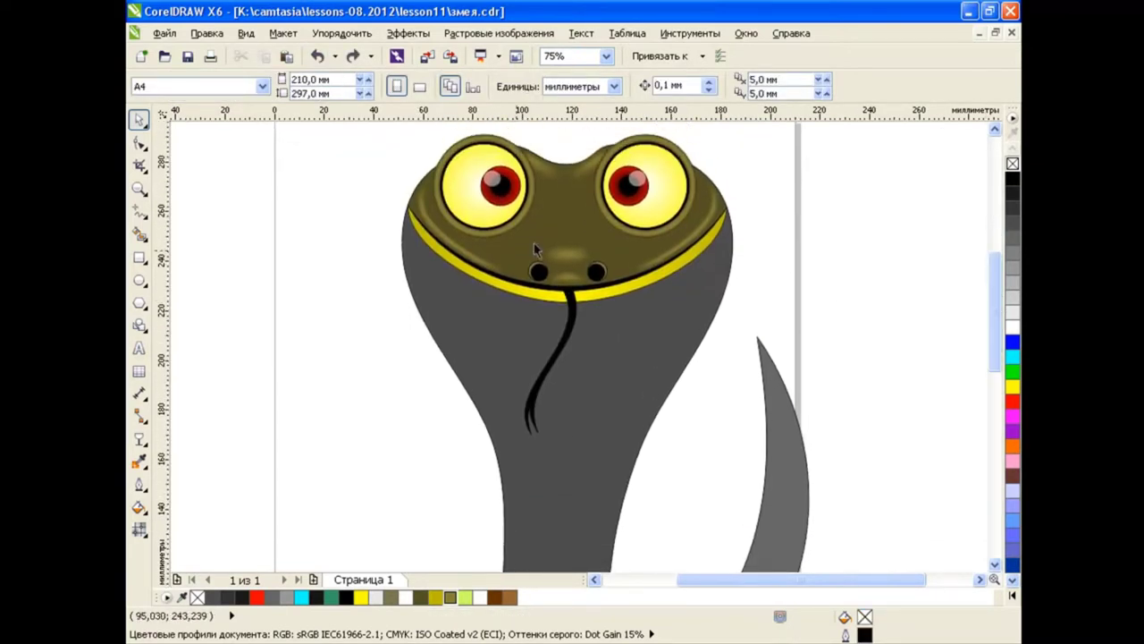
# Fill the body shape yellow and send it back behind the head.
pyautogui.click(672, 327)
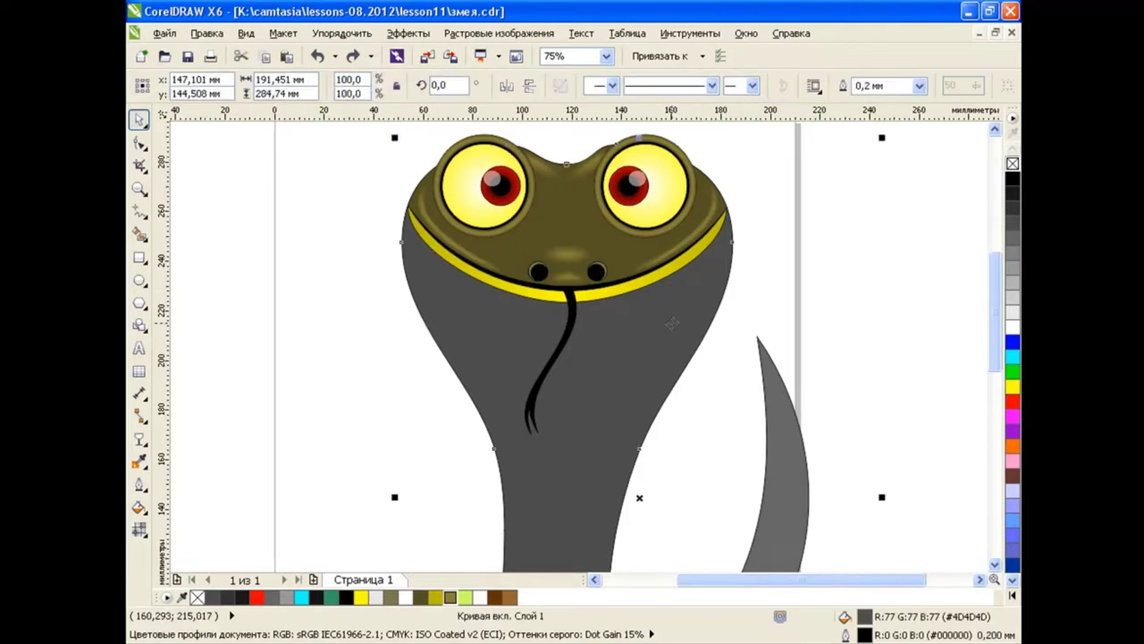
pyautogui.hotkey('shift', 'pageup')
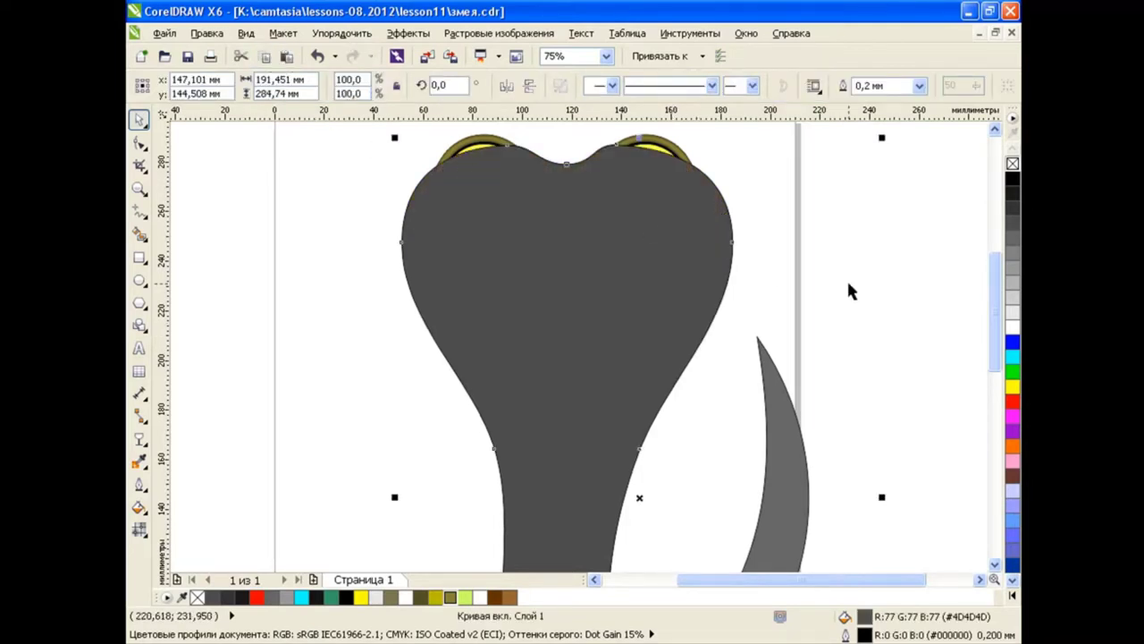
pyautogui.scroll(-5, 987, 349)
pyautogui.scroll(6, 987, 349)
pyautogui.scroll(-1, 973, 268)
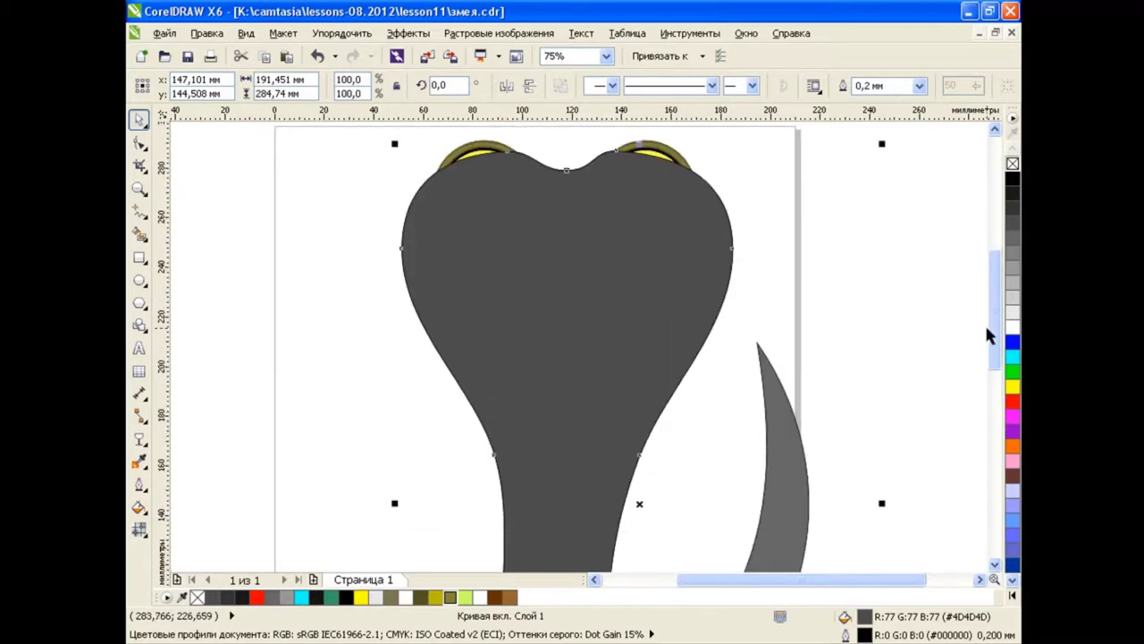
pyautogui.click(1013, 387)
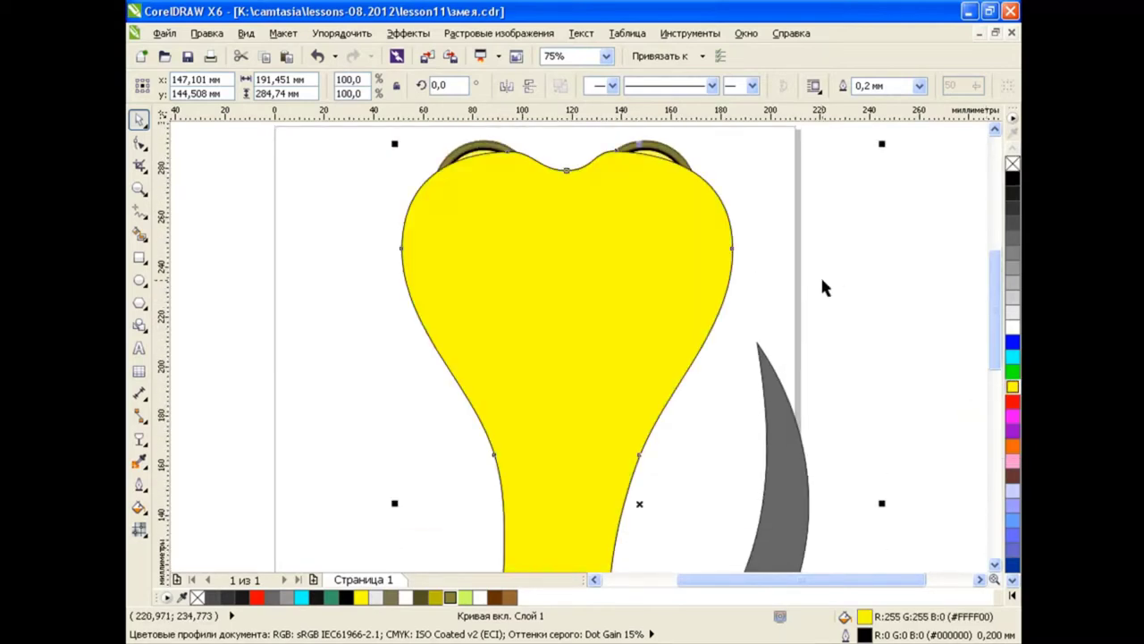
pyautogui.hotkey('shift', 'pagedown')
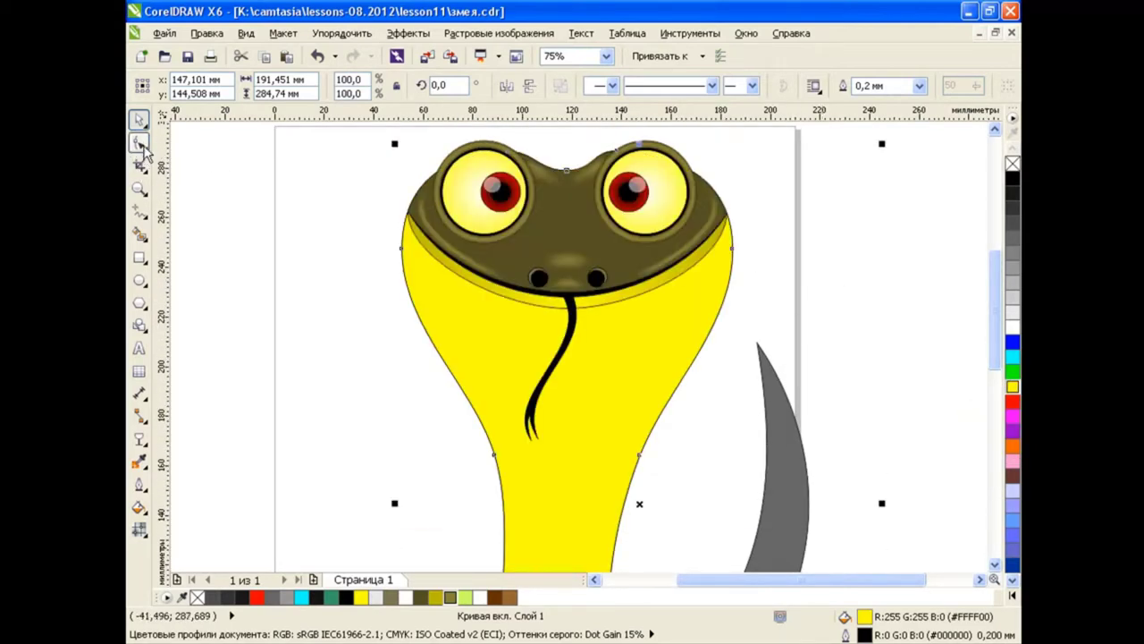
# Edit the belly's nodes to round its right tip and thin its lower curve.
pyautogui.click(140, 146)
pyautogui.moveTo(738, 262); pyautogui.dragTo(725, 257)
pyautogui.moveTo(640, 458); pyautogui.dragTo(620, 437)
pyautogui.scroll(-6, 969, 349)
pyautogui.scroll(-2, 968, 385)
pyautogui.moveTo(843, 458); pyautogui.dragTo(843, 478)
pyautogui.moveTo(621, 438); pyautogui.dragTo(623, 452)
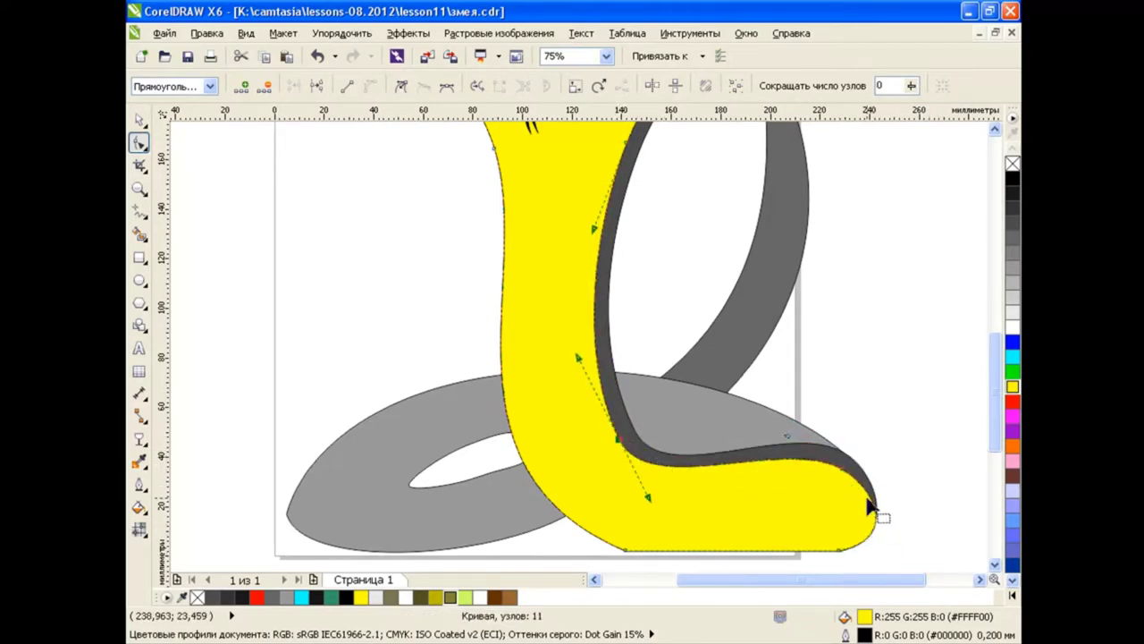
pyautogui.moveTo(869, 505); pyautogui.dragTo(894, 536)
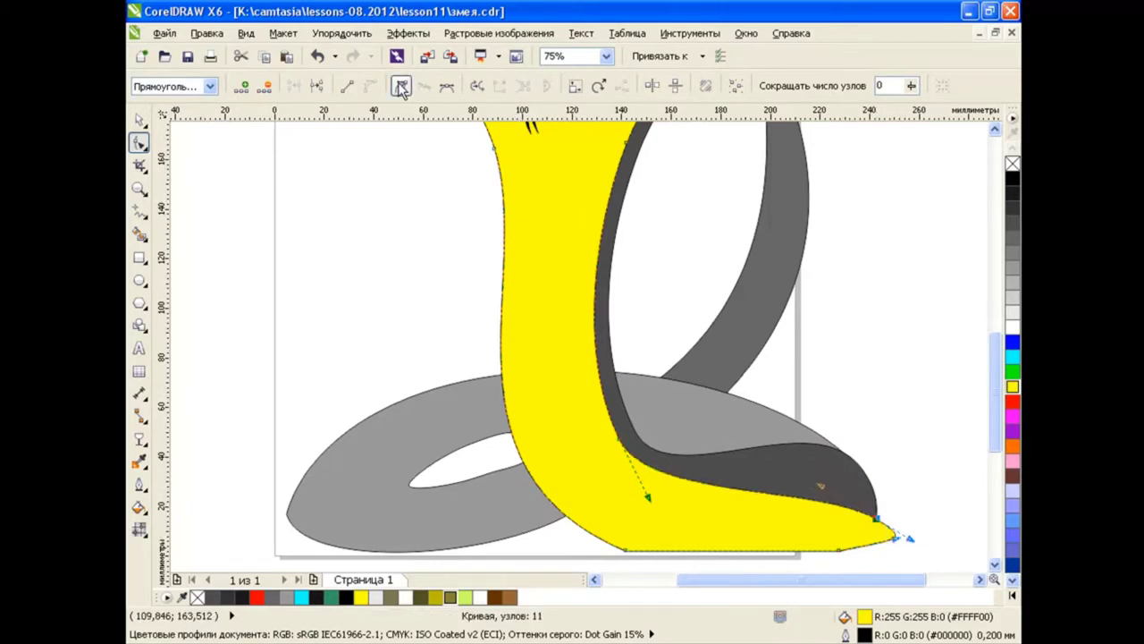
pyautogui.moveTo(896, 538); pyautogui.dragTo(881, 531)
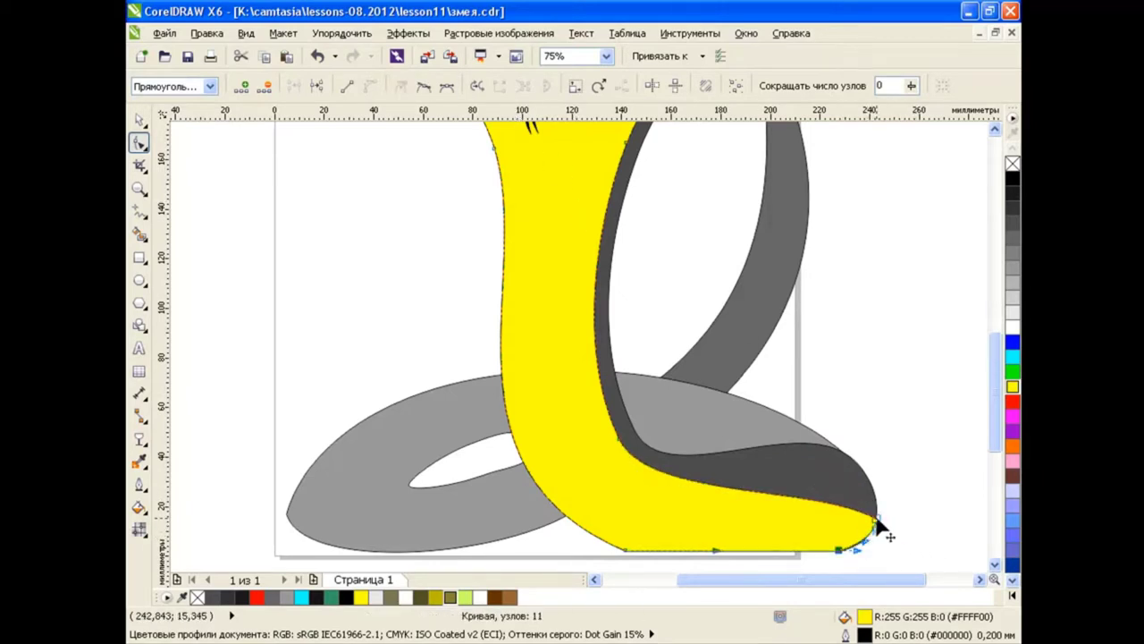
pyautogui.moveTo(826, 487); pyautogui.dragTo(799, 542)
pyautogui.moveTo(626, 458); pyautogui.dragTo(616, 447)
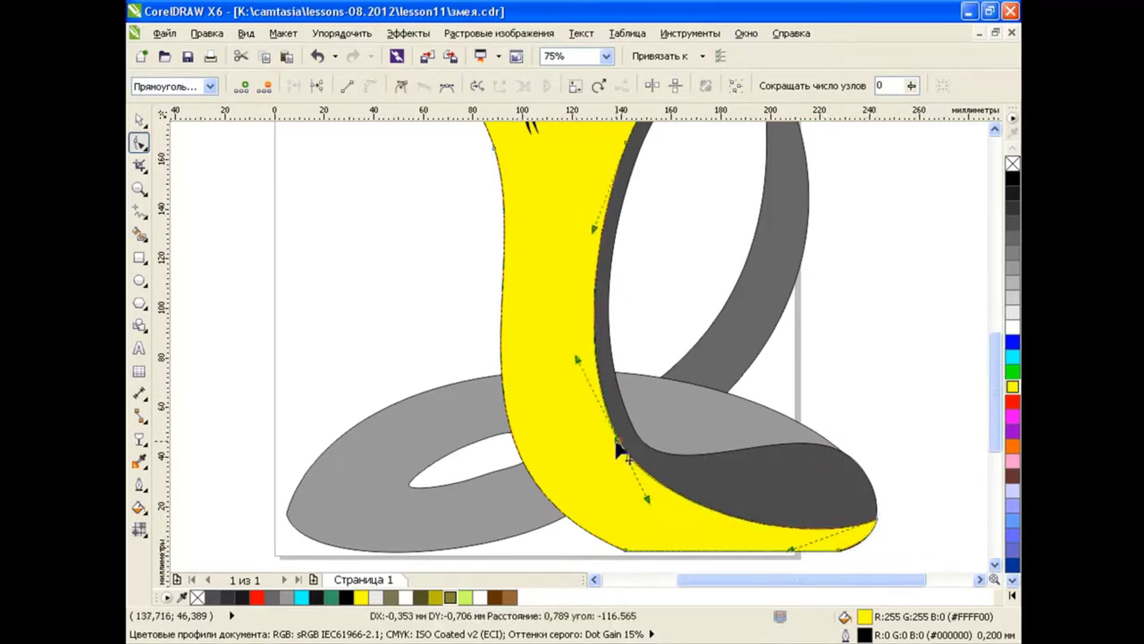
# Bend the belly's inner curve to hug the coil and flatten its bottom edge.
pyautogui.scroll(-1, 740, 537)
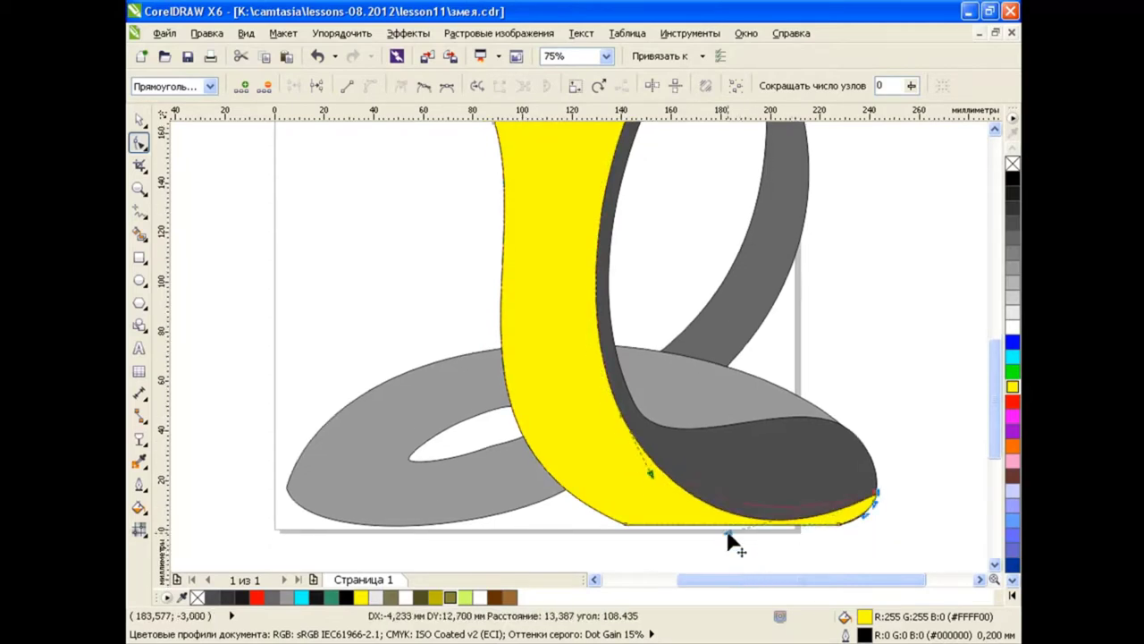
pyautogui.moveTo(728, 535); pyautogui.dragTo(694, 518)
pyautogui.click(620, 416)
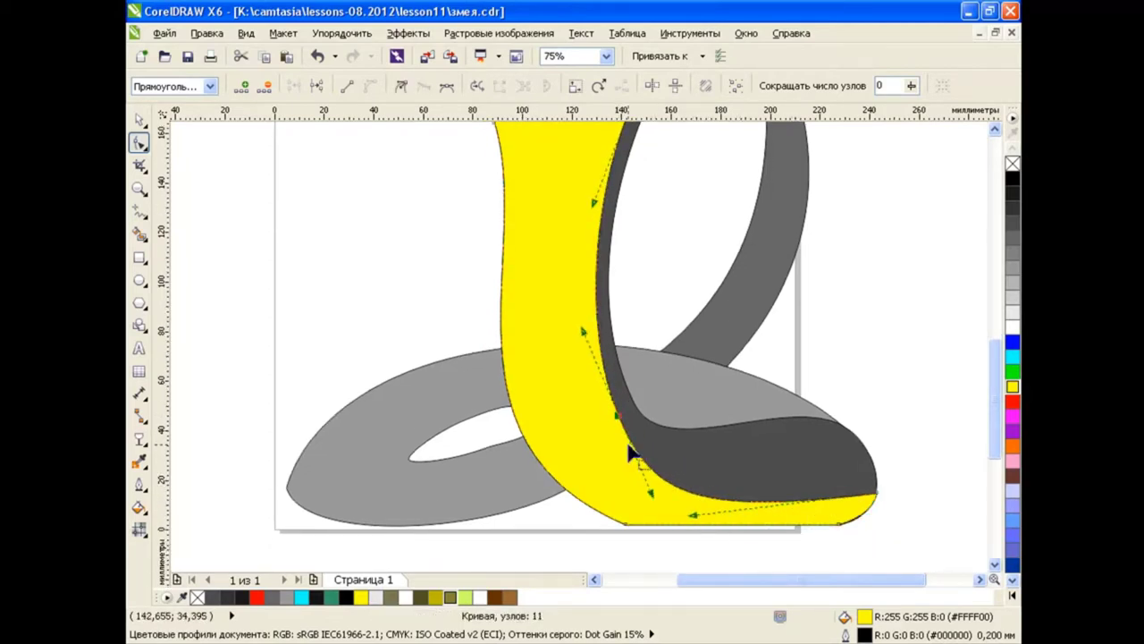
pyautogui.moveTo(651, 463)
pyautogui.mouseDown()
pyautogui.moveTo(655, 484)
pyautogui.moveTo(624, 438)
pyautogui.mouseUp()
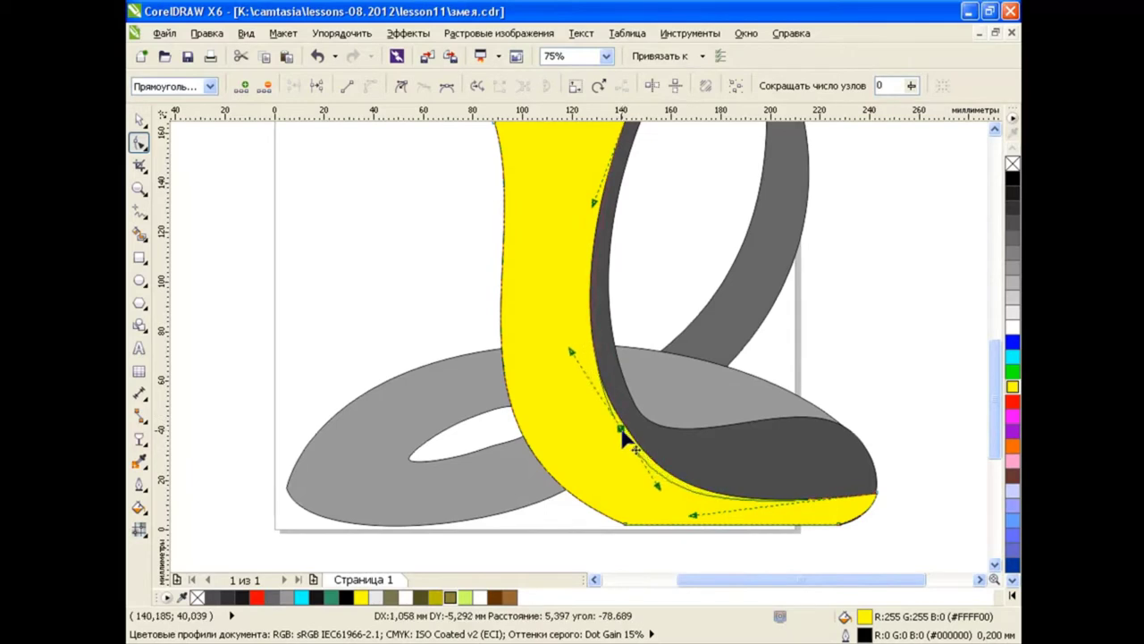
pyautogui.scroll(2, 866, 513)
pyautogui.moveTo(883, 471)
pyautogui.mouseDown()
pyautogui.moveTo(858, 498)
pyautogui.moveTo(803, 509)
pyautogui.mouseUp()
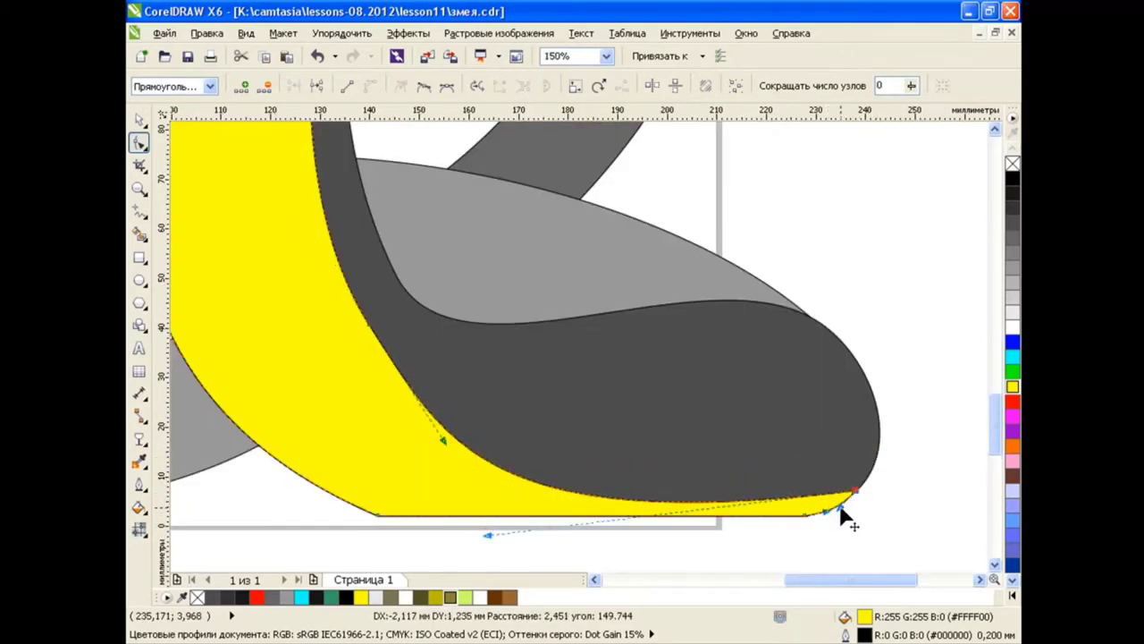
pyautogui.moveTo(488, 534); pyautogui.dragTo(493, 511)
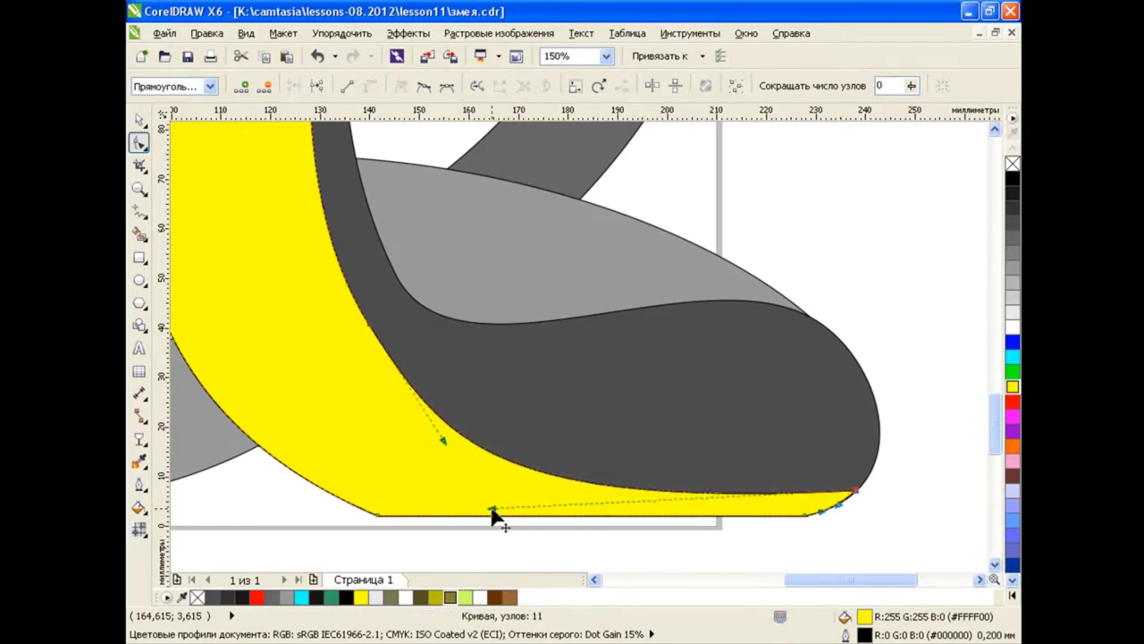
pyautogui.moveTo(378, 516); pyautogui.dragTo(414, 522)
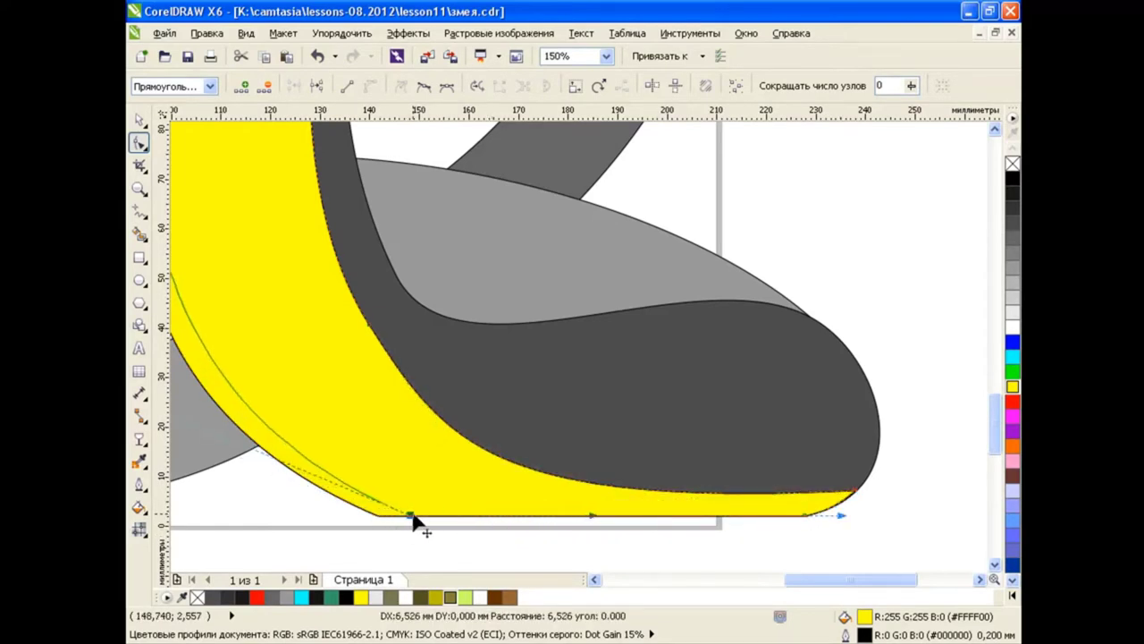
pyautogui.scroll(-2, 433, 351)
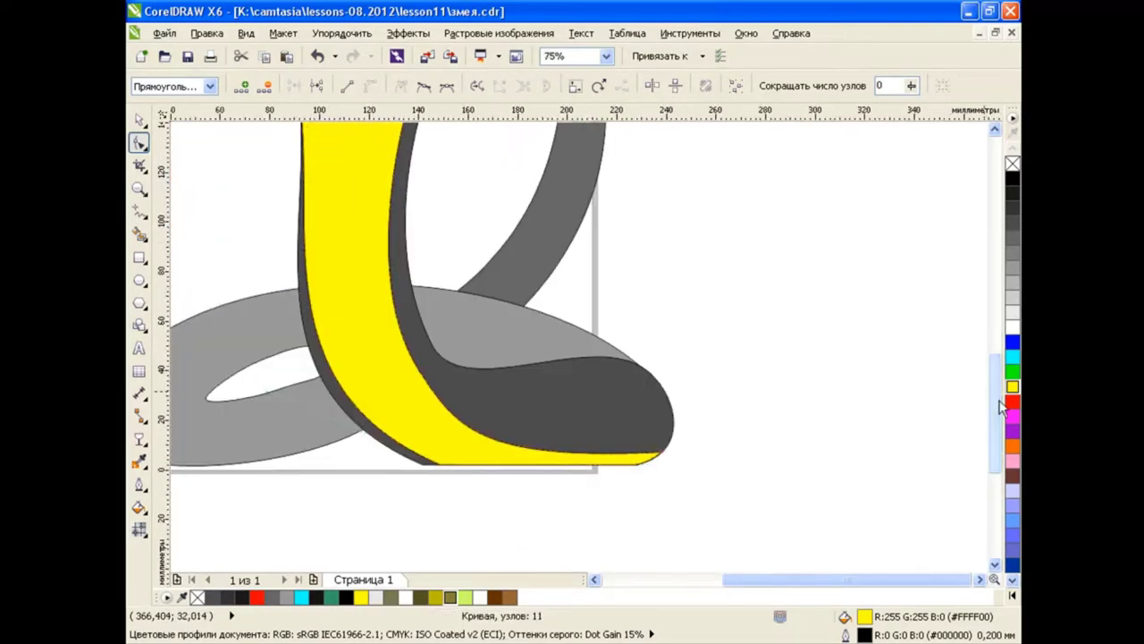
pyautogui.scroll(3, 362, 304)
# Nudge the belly's left-edge nodes to refine the outline, then deselect.
pyautogui.click(293, 290)
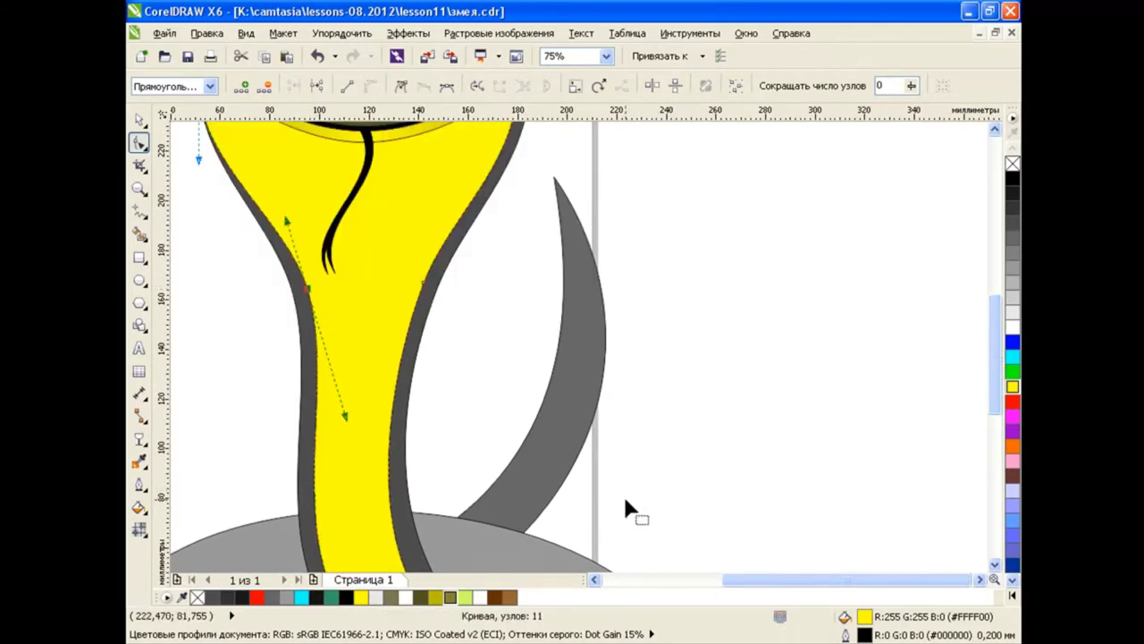
pyautogui.moveTo(776, 579); pyautogui.dragTo(733, 579)
pyautogui.scroll(2, 1000, 338)
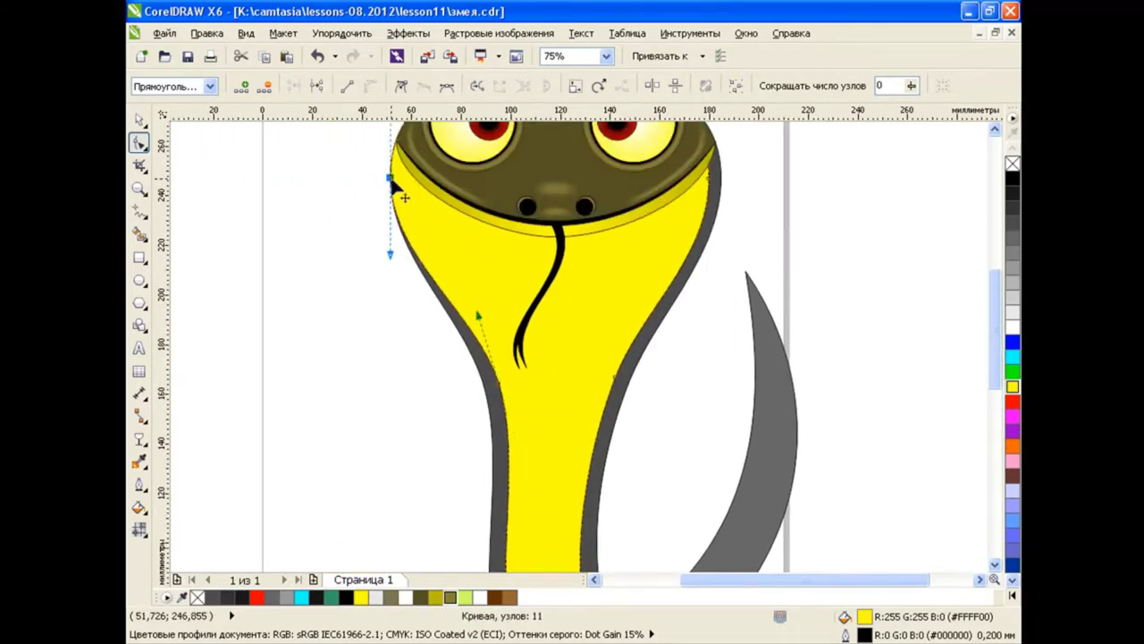
pyautogui.moveTo(393, 183); pyautogui.dragTo(405, 183)
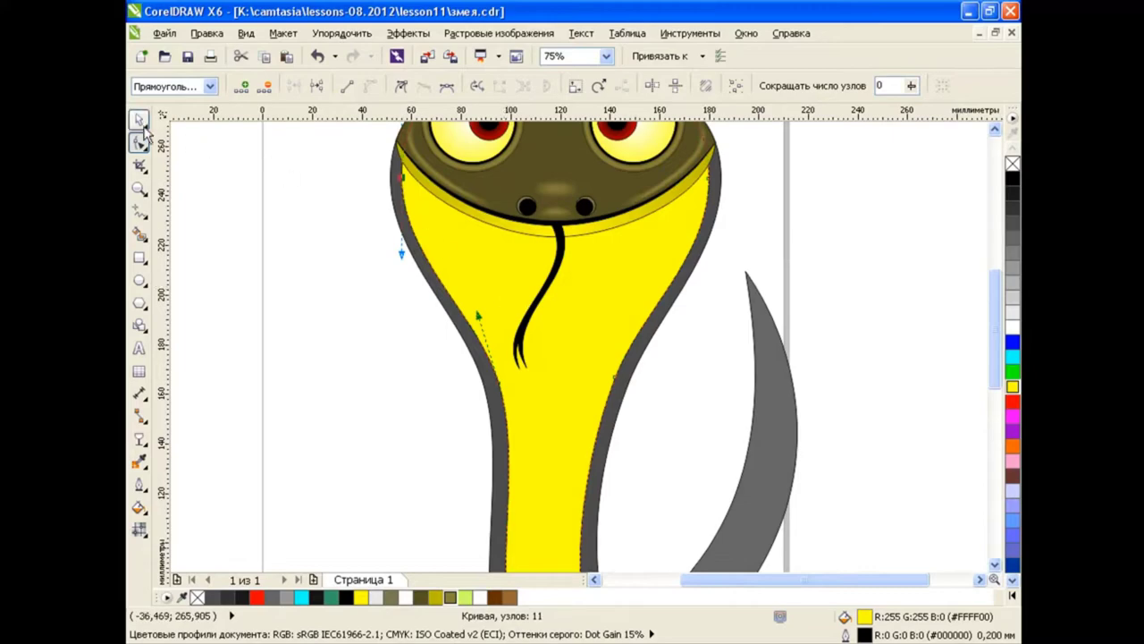
pyautogui.click(139, 120)
pyautogui.click(839, 253)
pyautogui.scroll(2, 991, 293)
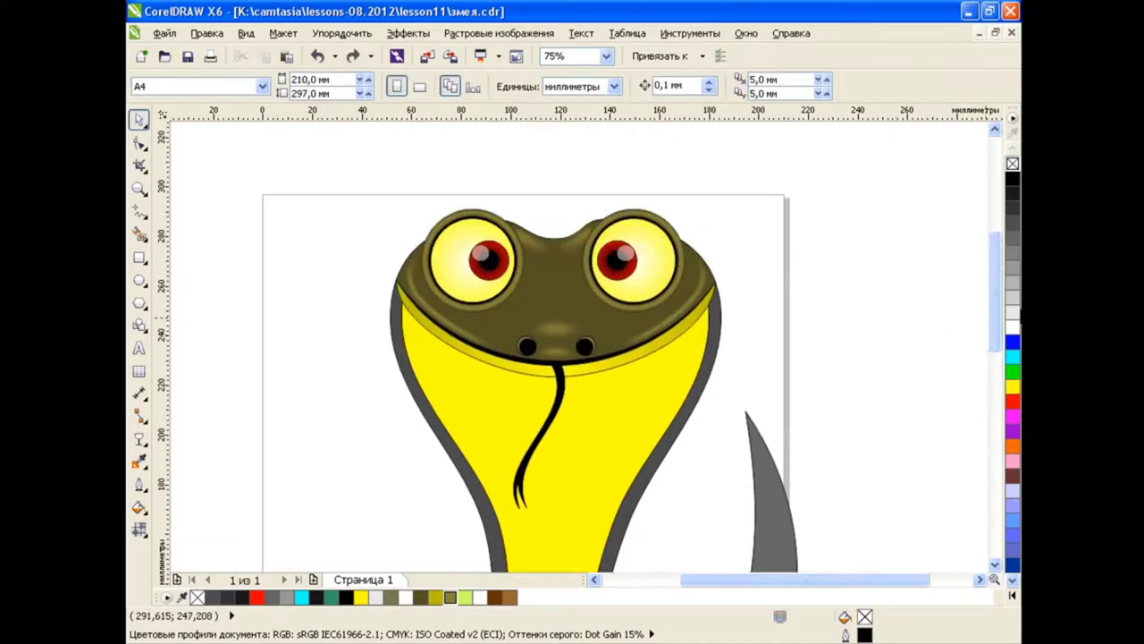
# Draw a straight two-point line from the belly's lower right up to the head.
pyautogui.moveTo(995, 290)
pyautogui.mouseDown()
pyautogui.moveTo(992, 395)
pyautogui.moveTo(994, 322)
pyautogui.mouseUp()
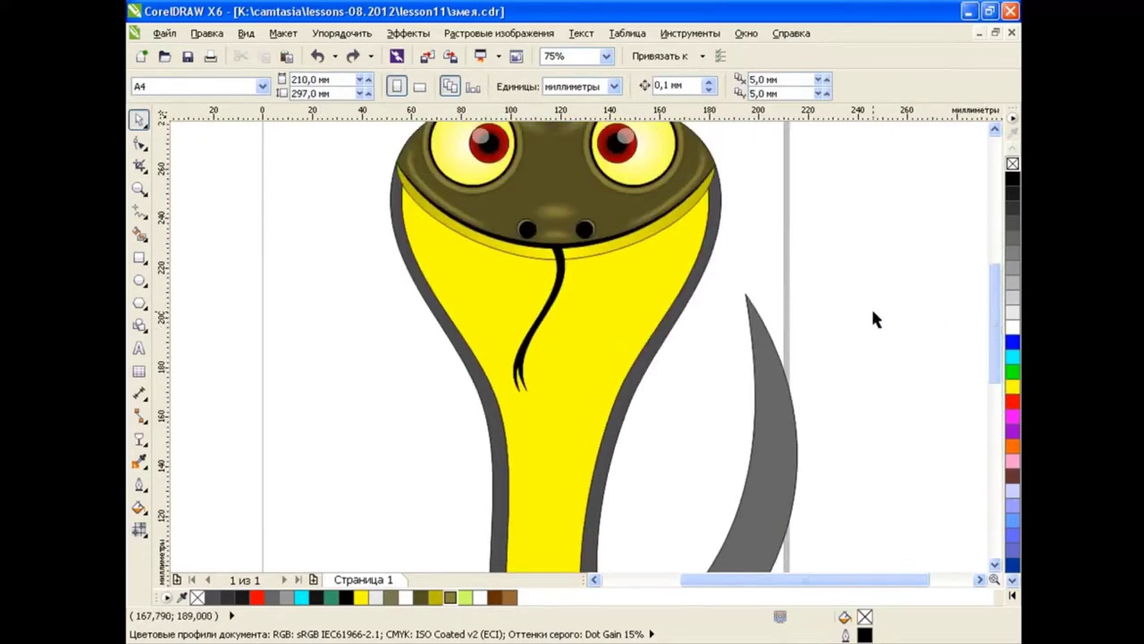
pyautogui.click(140, 215)
pyautogui.click(204, 225)
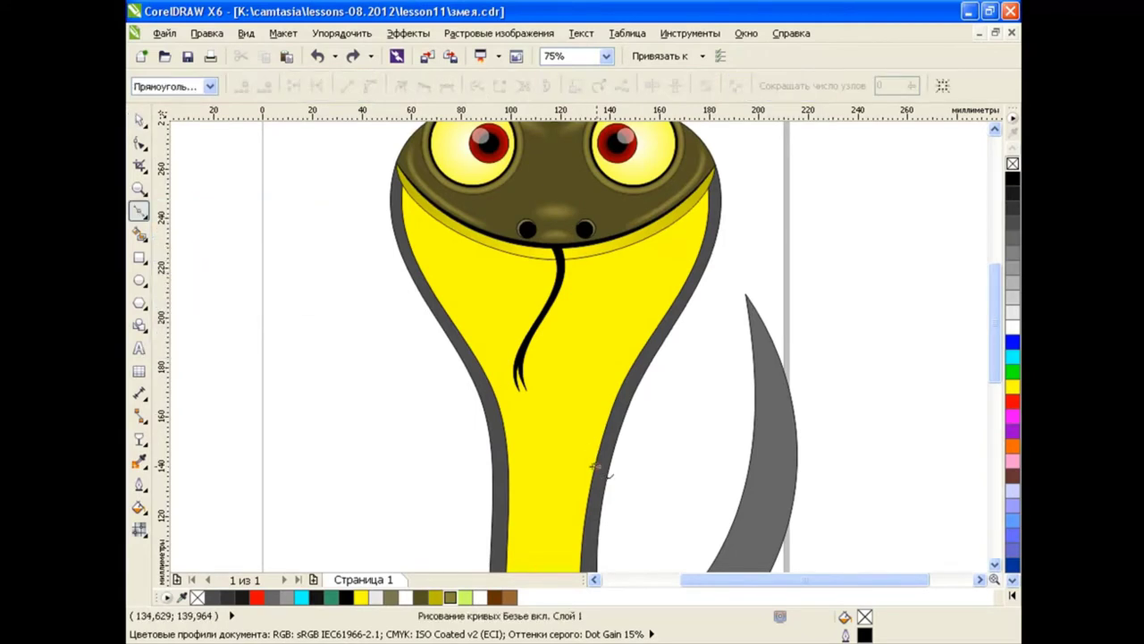
pyautogui.moveTo(593, 466); pyautogui.dragTo(707, 179)
# Bend the line into a thin strip following the belly's right edge.
pyautogui.press('F10')
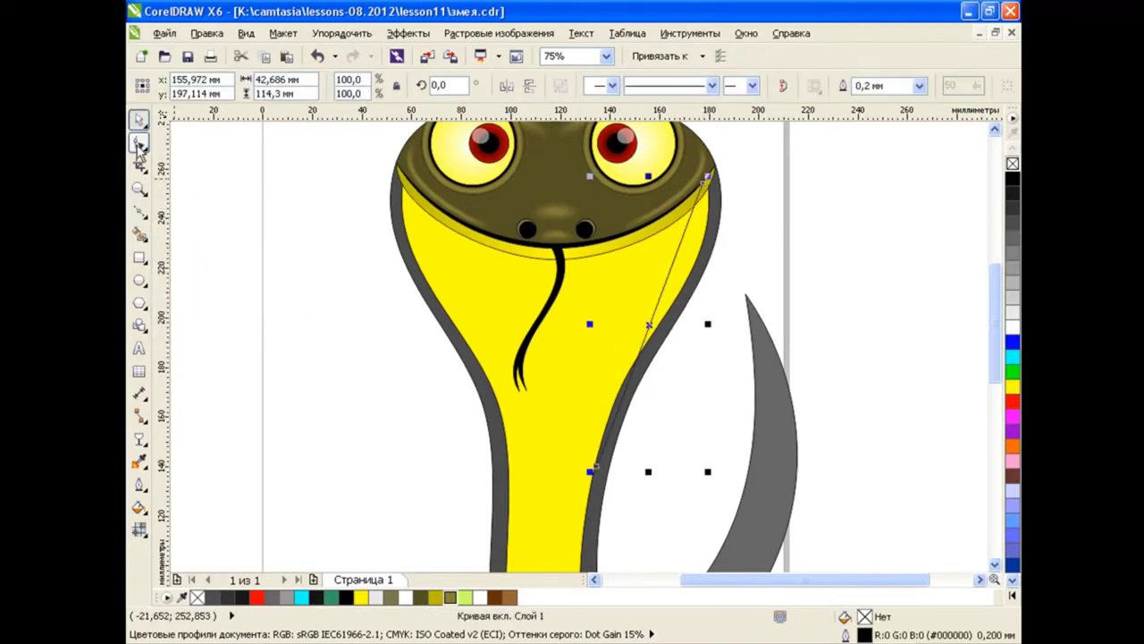
pyautogui.click(601, 438)
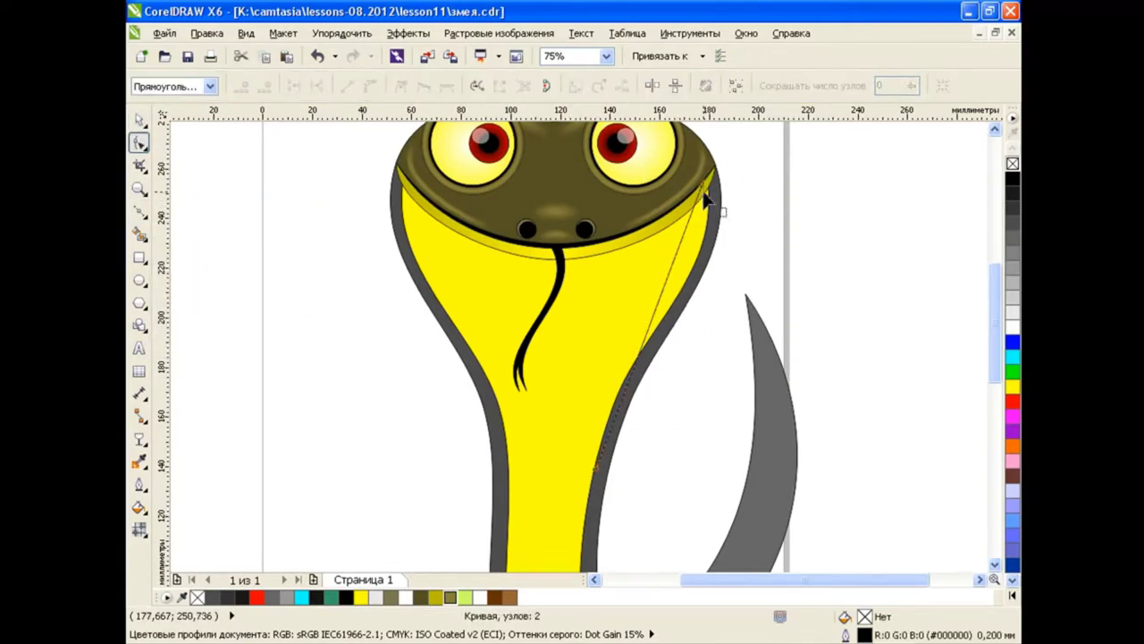
pyautogui.moveTo(674, 283)
pyautogui.mouseDown()
pyautogui.moveTo(701, 313)
pyautogui.moveTo(699, 300)
pyautogui.mouseUp()
pyautogui.moveTo(710, 187); pyautogui.dragTo(716, 181)
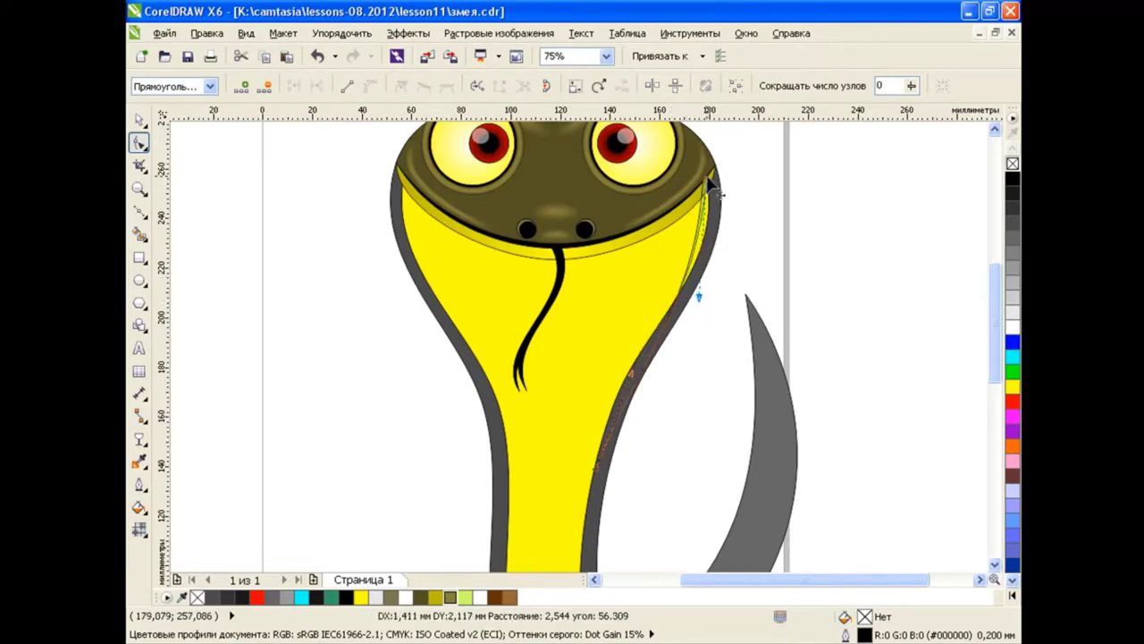
pyautogui.moveTo(702, 305); pyautogui.dragTo(710, 289)
pyautogui.moveTo(630, 371); pyautogui.dragTo(595, 343)
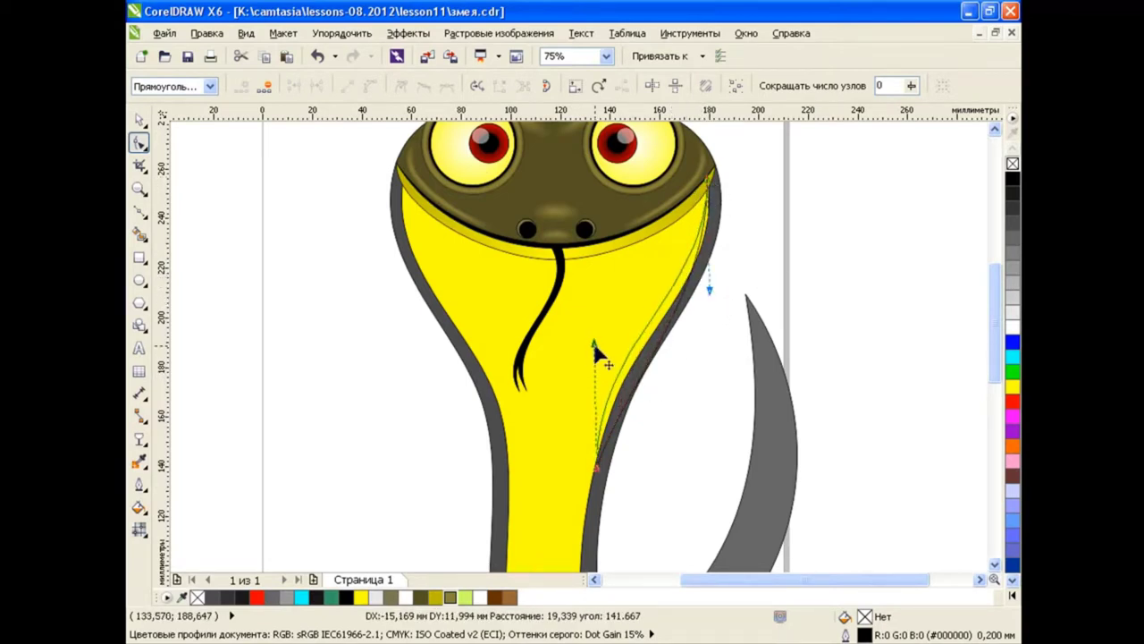
# Fill the strip pale yellow (R255 G255 B153) with Interactive Fill.
pyautogui.click(138, 232)
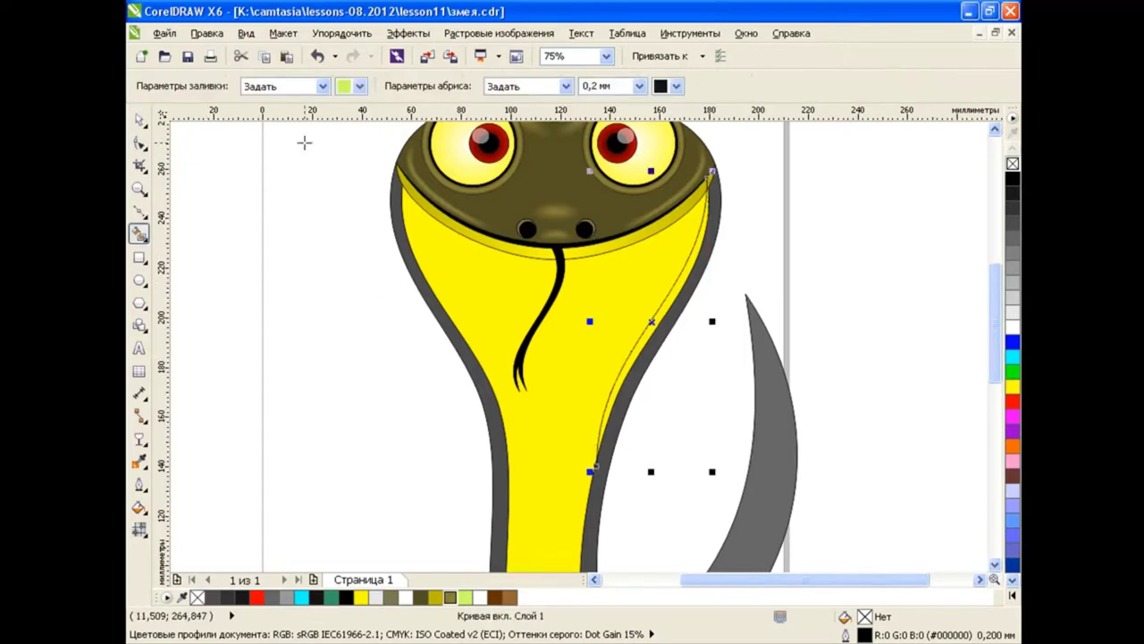
pyautogui.click(358, 86)
pyautogui.click(379, 117)
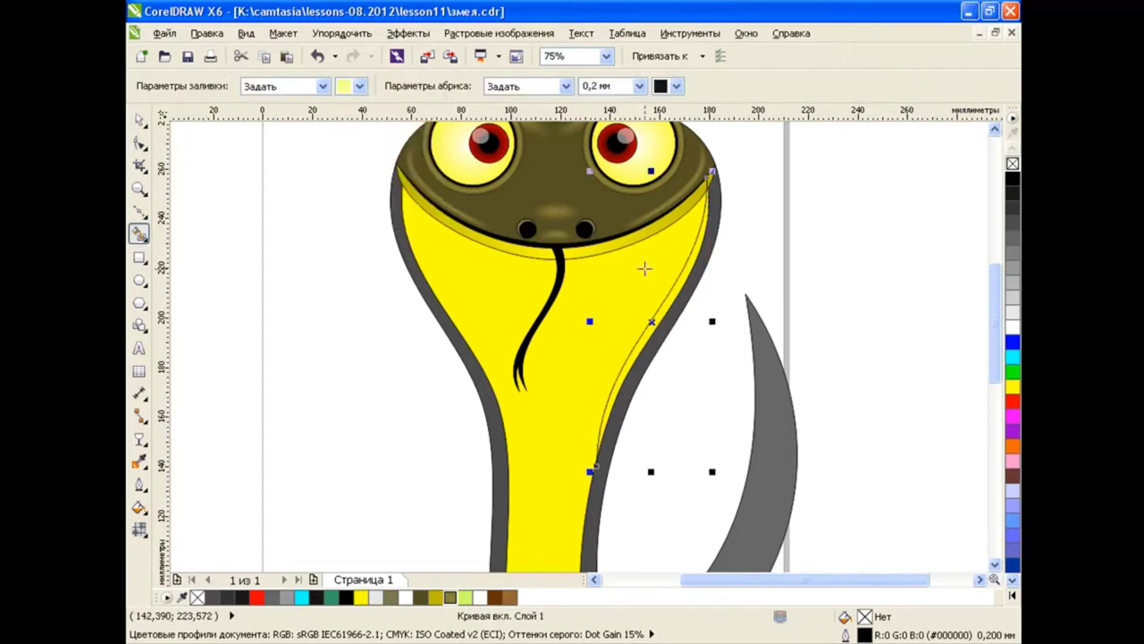
pyautogui.click(666, 300)
# Place a mirrored copy of the strip on the belly's left edge, fitting its end.
pyautogui.click(140, 119)
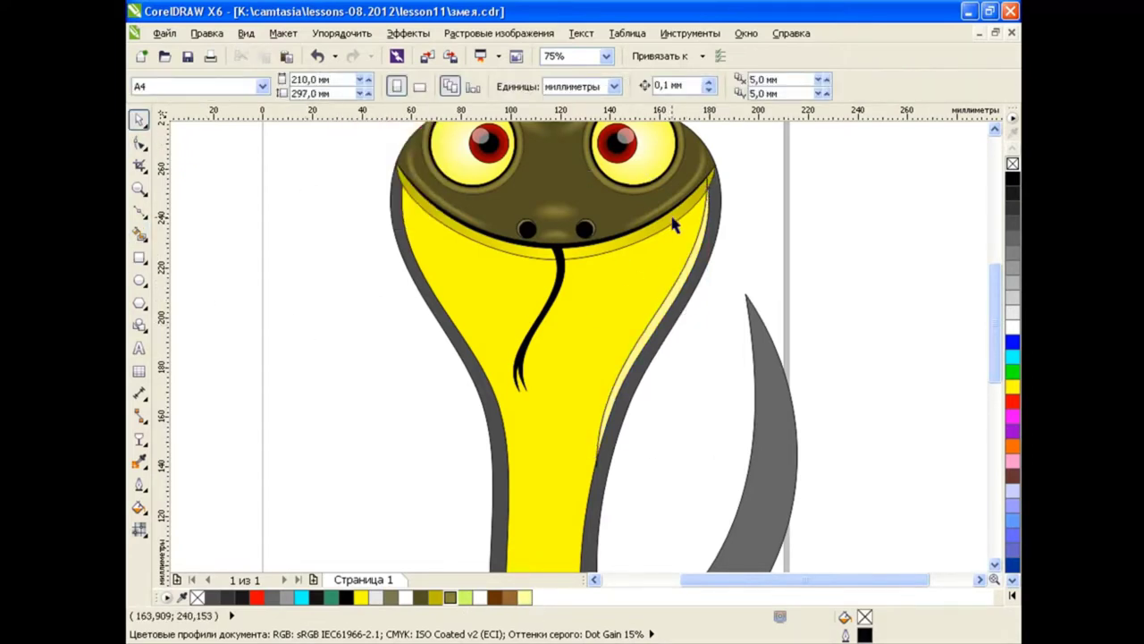
pyautogui.click(709, 193)
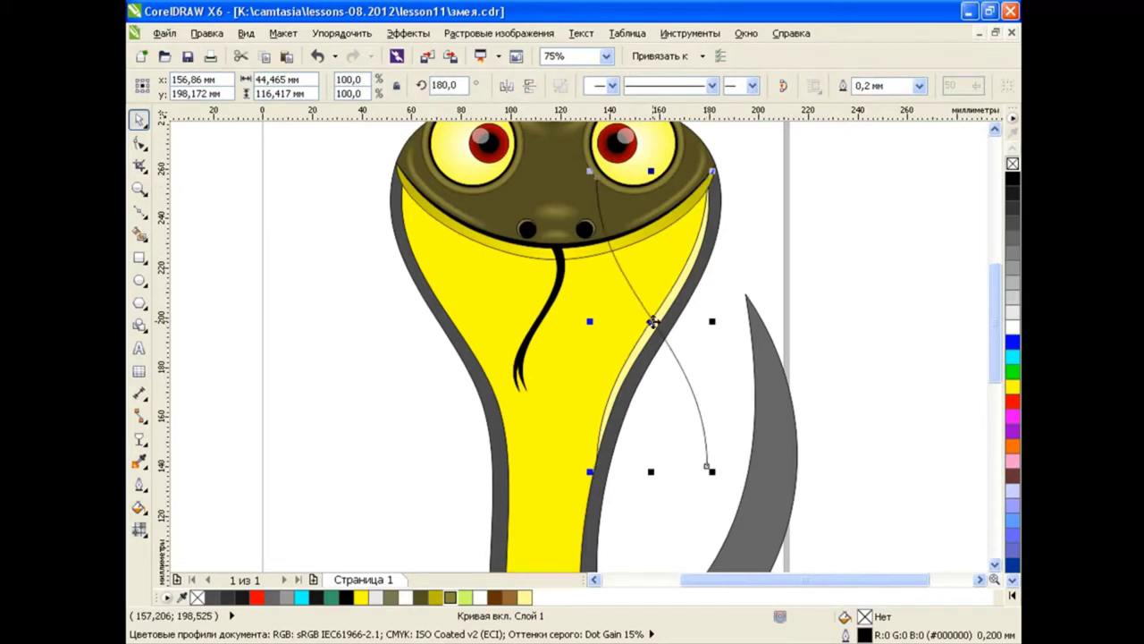
pyautogui.moveTo(654, 323); pyautogui.dragTo(491, 332)
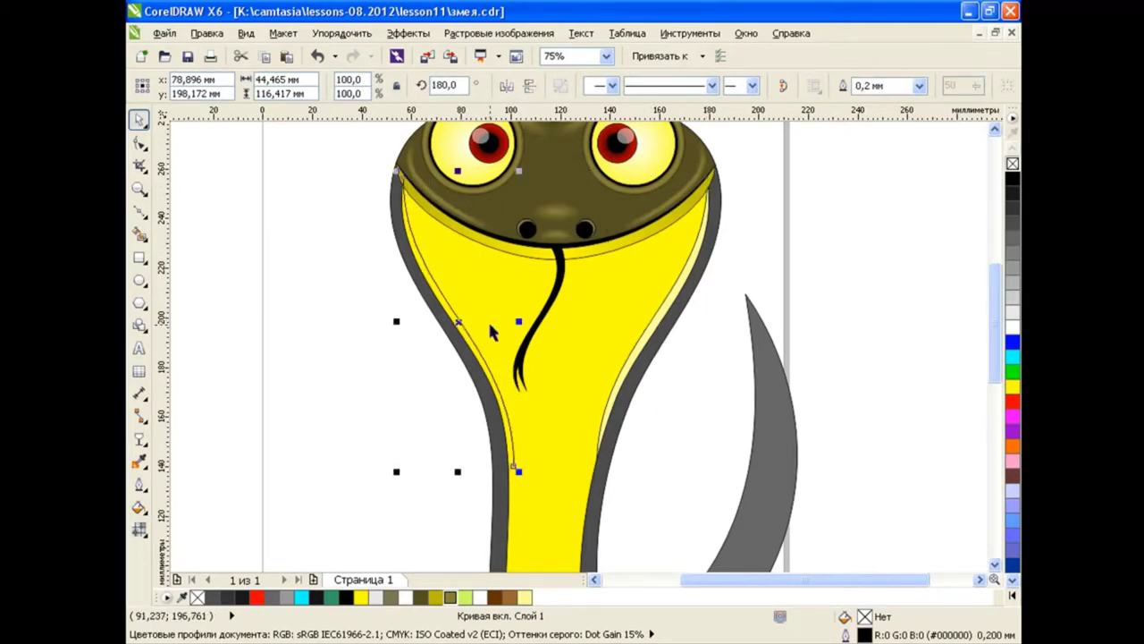
pyautogui.click(139, 143)
pyautogui.moveTo(513, 467); pyautogui.dragTo(534, 365)
pyautogui.click(141, 234)
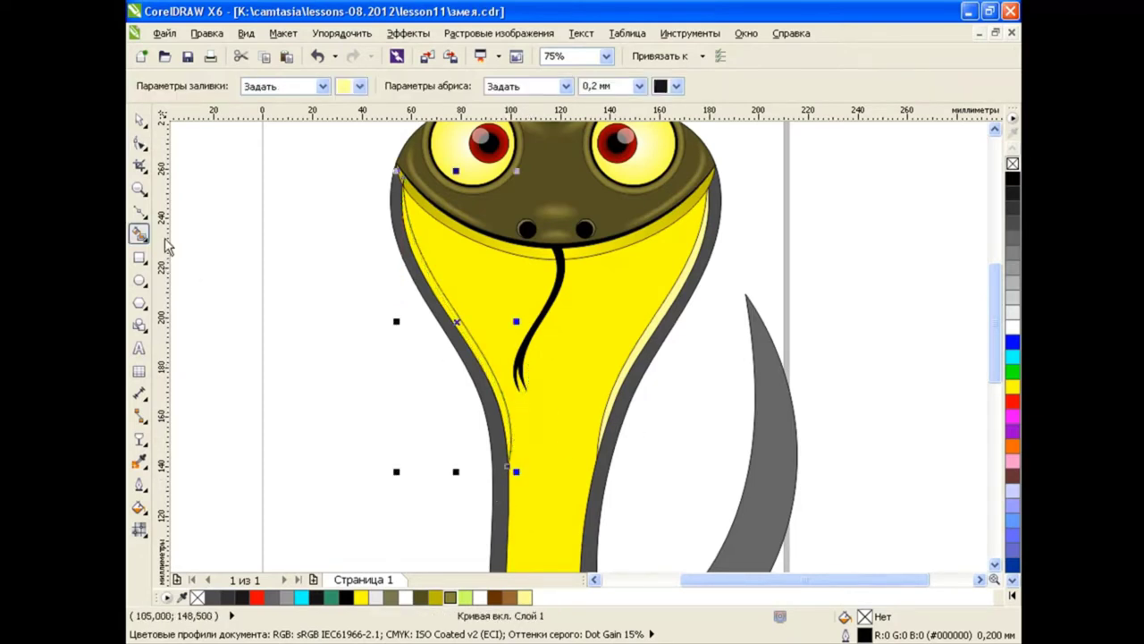
pyautogui.press('space')
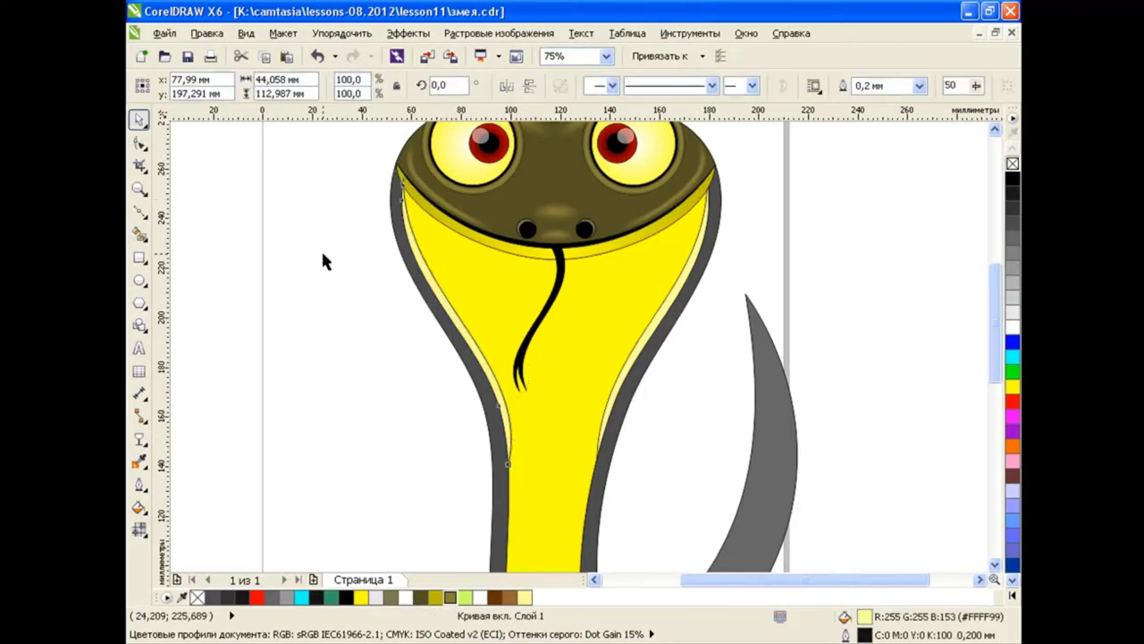
pyautogui.click(321, 249)
pyautogui.click(509, 472)
pyautogui.click(502, 393)
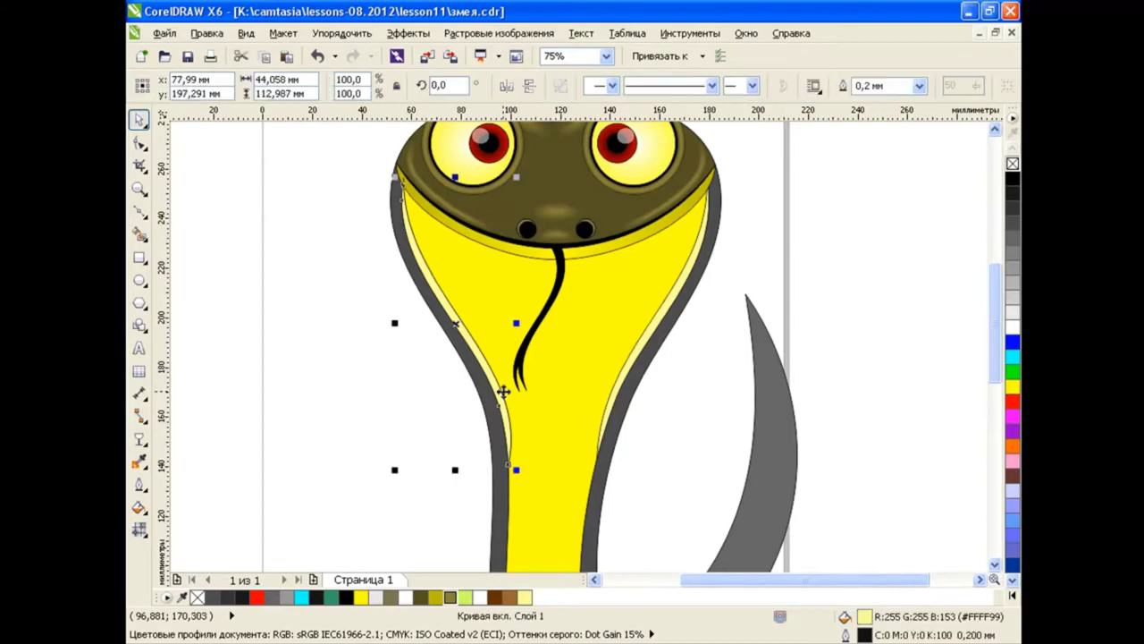
pyautogui.scroll(2, 492, 486)
pyautogui.scroll(3, 493, 485)
pyautogui.click(457, 365)
pyautogui.scroll(-2, 614, 316)
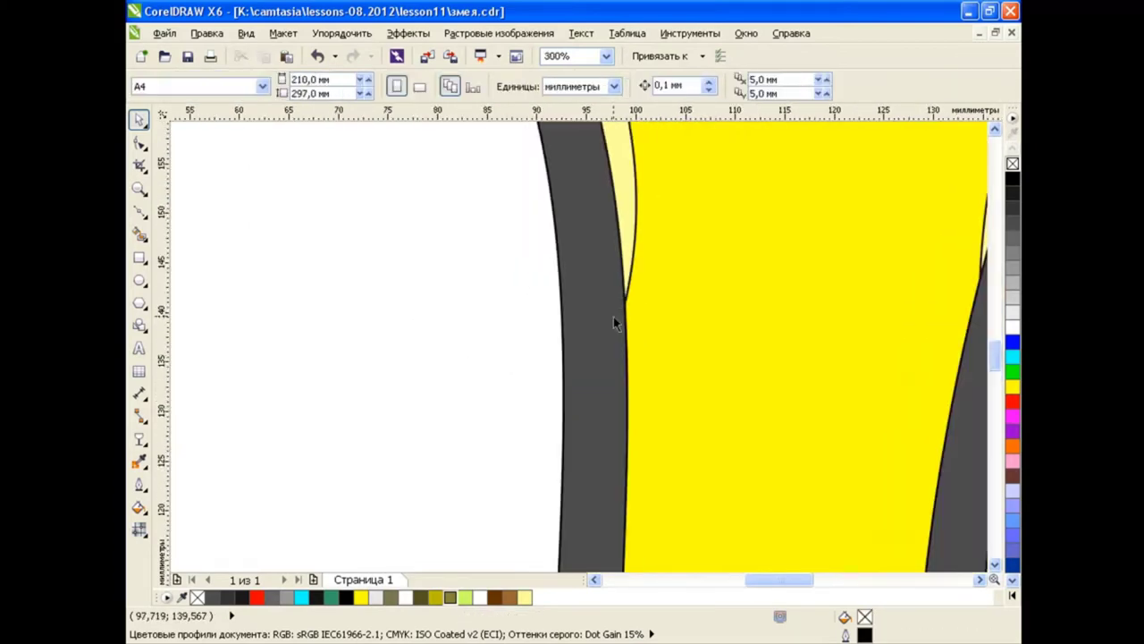
pyautogui.scroll(-3, 613, 317)
pyautogui.moveTo(992, 361)
pyautogui.mouseDown()
pyautogui.moveTo(990, 294)
pyautogui.moveTo(986, 352)
pyautogui.mouseUp()
pyautogui.moveTo(858, 579); pyautogui.dragTo(896, 582)
pyautogui.moveTo(991, 332); pyautogui.dragTo(991, 315)
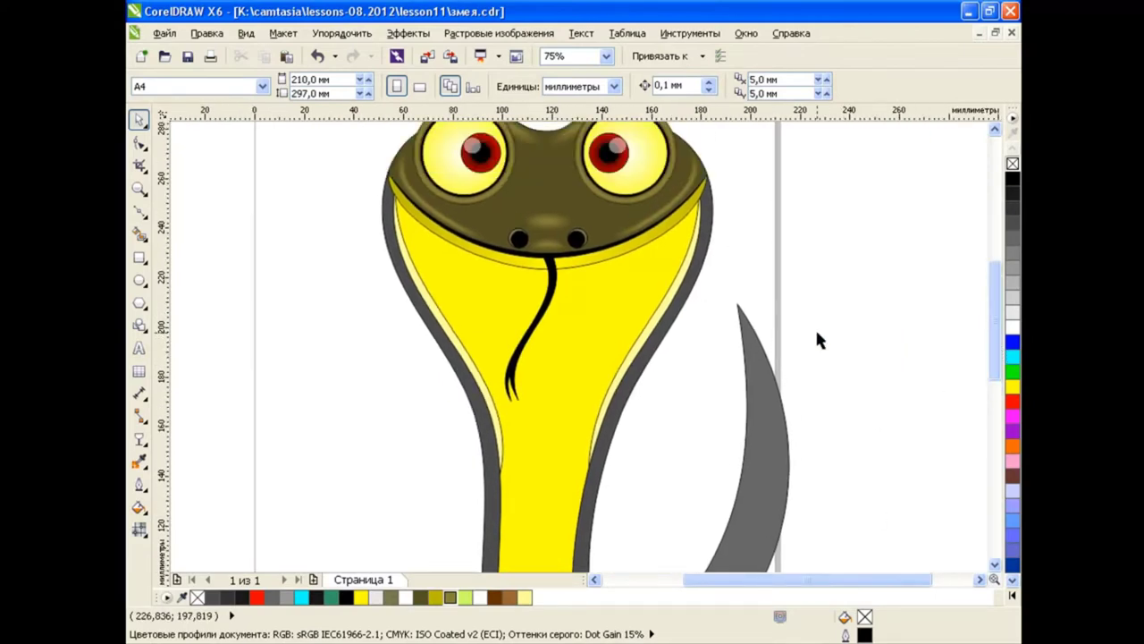
pyautogui.scroll(-5, 815, 328)
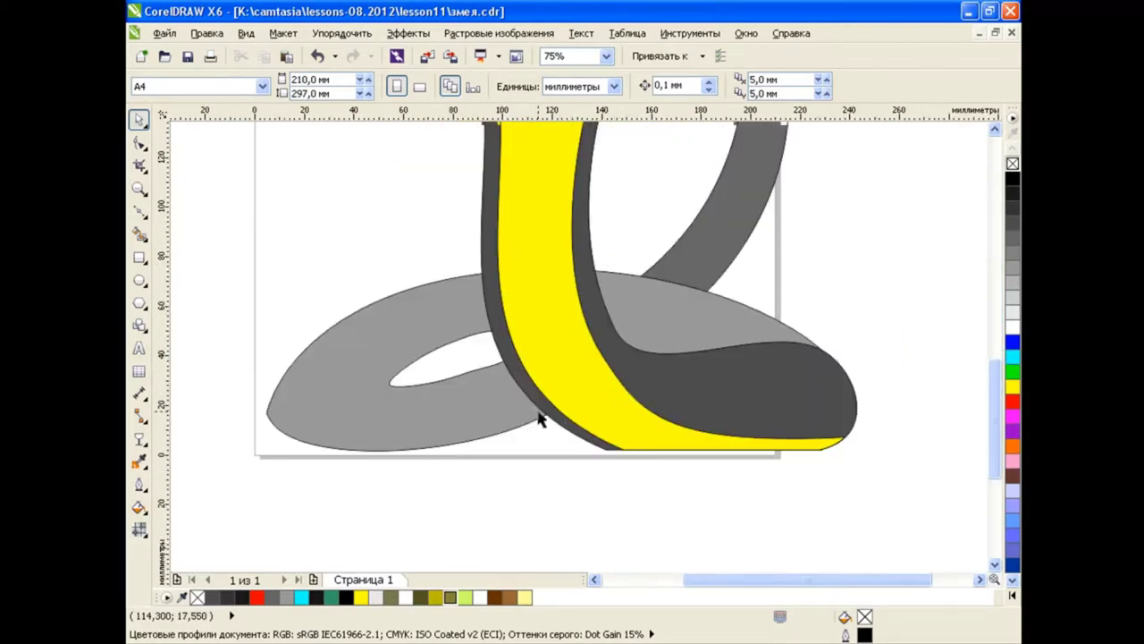
pyautogui.scroll(1, 536, 393)
pyautogui.scroll(-1, 554, 352)
pyautogui.moveTo(992, 402)
pyautogui.mouseDown()
pyautogui.moveTo(979, 343)
pyautogui.moveTo(991, 312)
pyautogui.mouseUp()
pyautogui.scroll(-1, 701, 314)
pyautogui.click(659, 255)
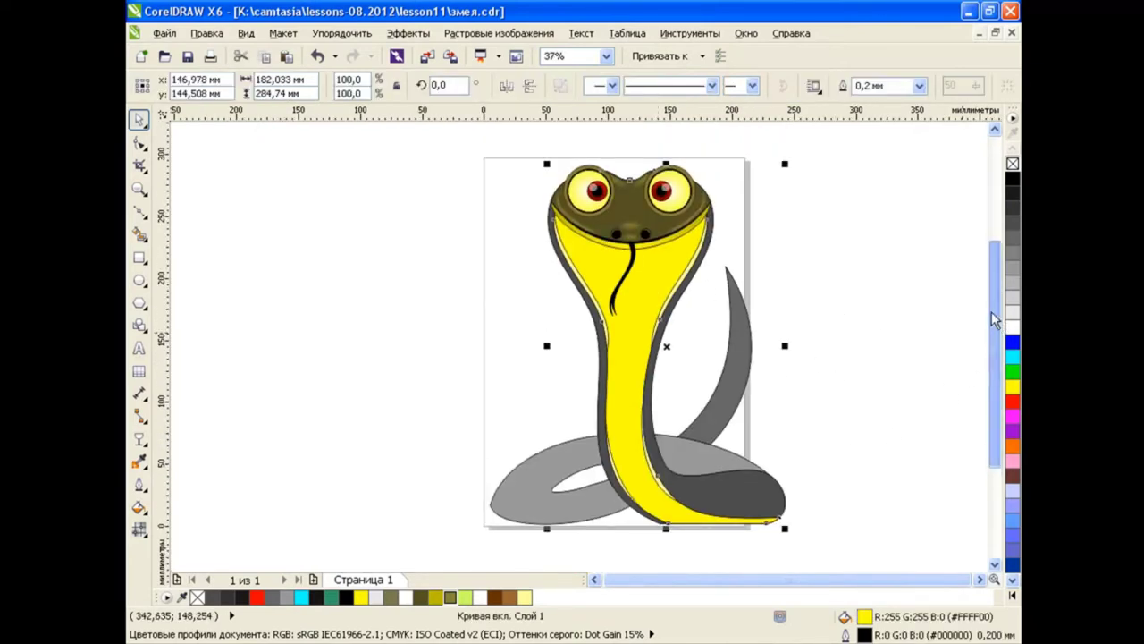
pyautogui.scroll(1, 727, 327)
pyautogui.scroll(-1, 651, 313)
pyautogui.moveTo(651, 313); pyautogui.dragTo(781, 313)
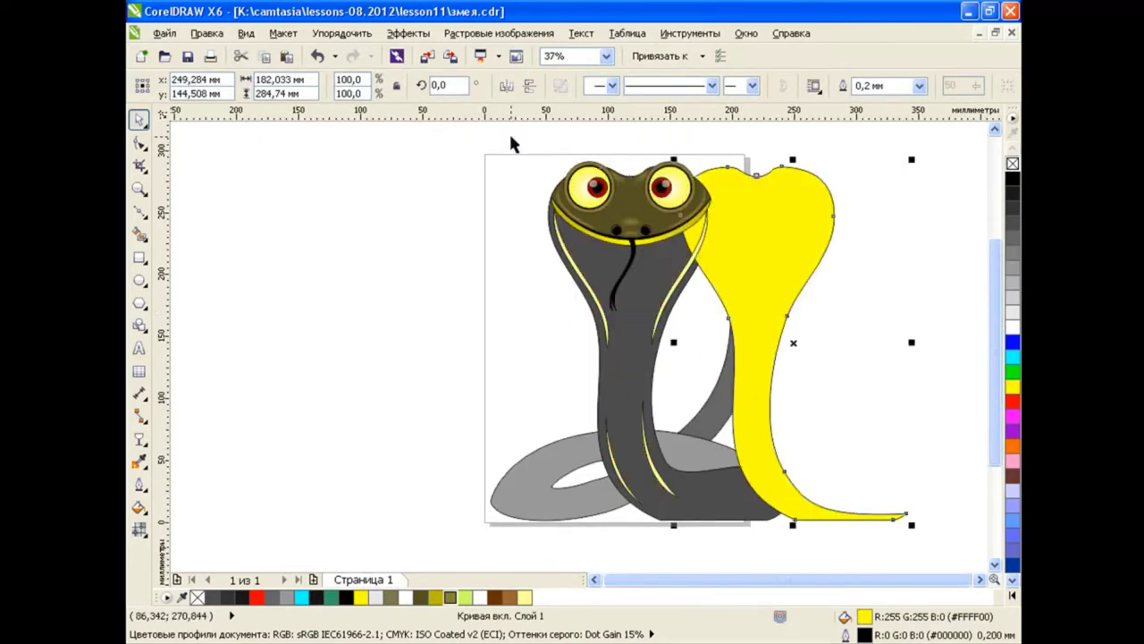
pyautogui.click(317, 55)
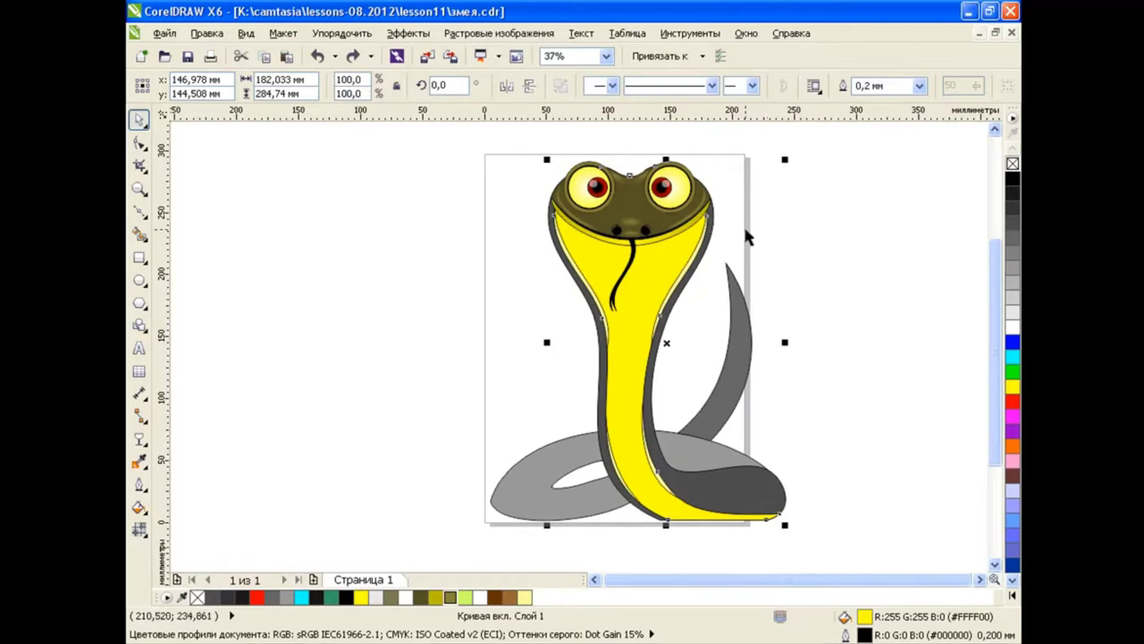
pyautogui.scroll(1, 743, 224)
# Copy the head's fill onto the belly with Copy Properties From.
pyautogui.click(207, 33)
pyautogui.click(294, 278)
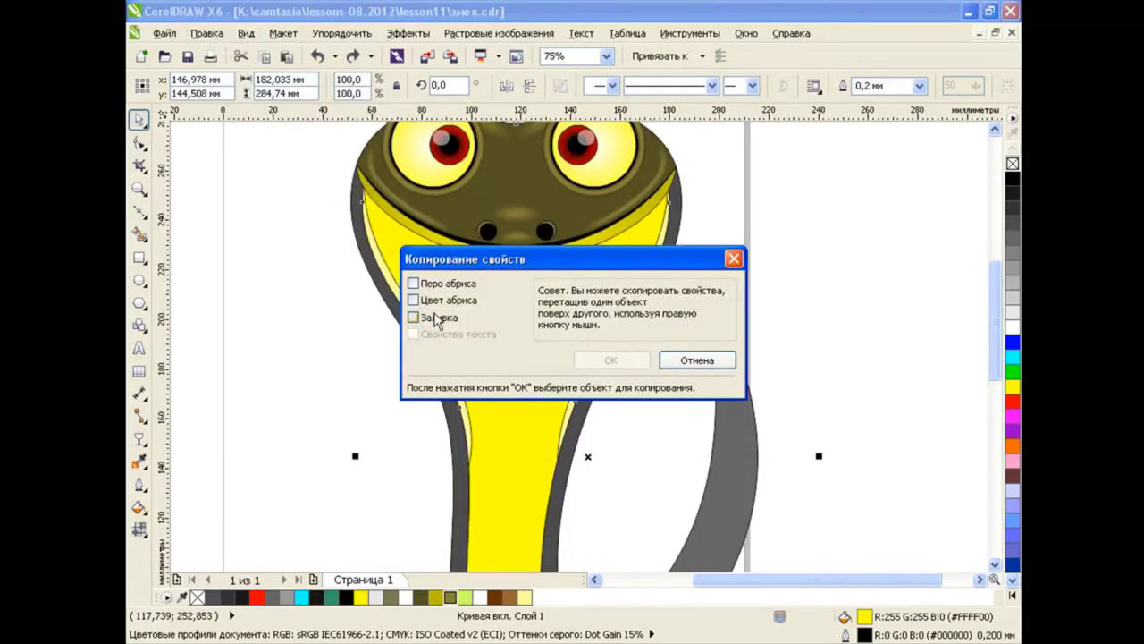
pyautogui.click(347, 316)
pyautogui.click(617, 362)
pyautogui.click(604, 245)
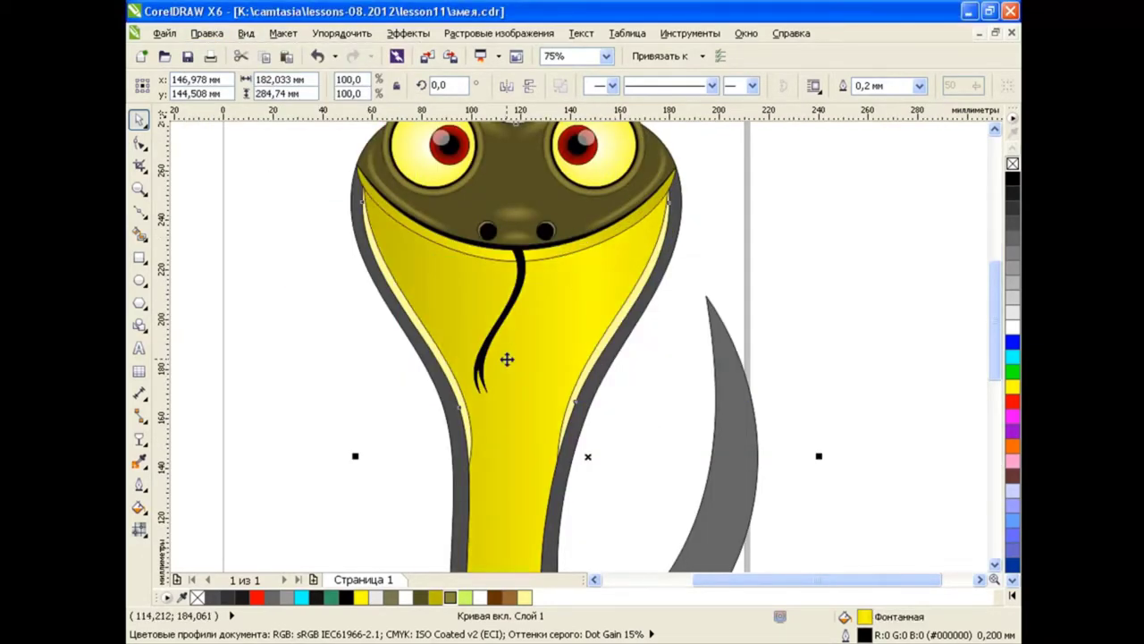
# Set a radial fountain fill running from bright yellow to olive at the edges.
pyautogui.click(140, 507)
pyautogui.click(205, 526)
pyautogui.click(514, 194)
pyautogui.click(503, 223)
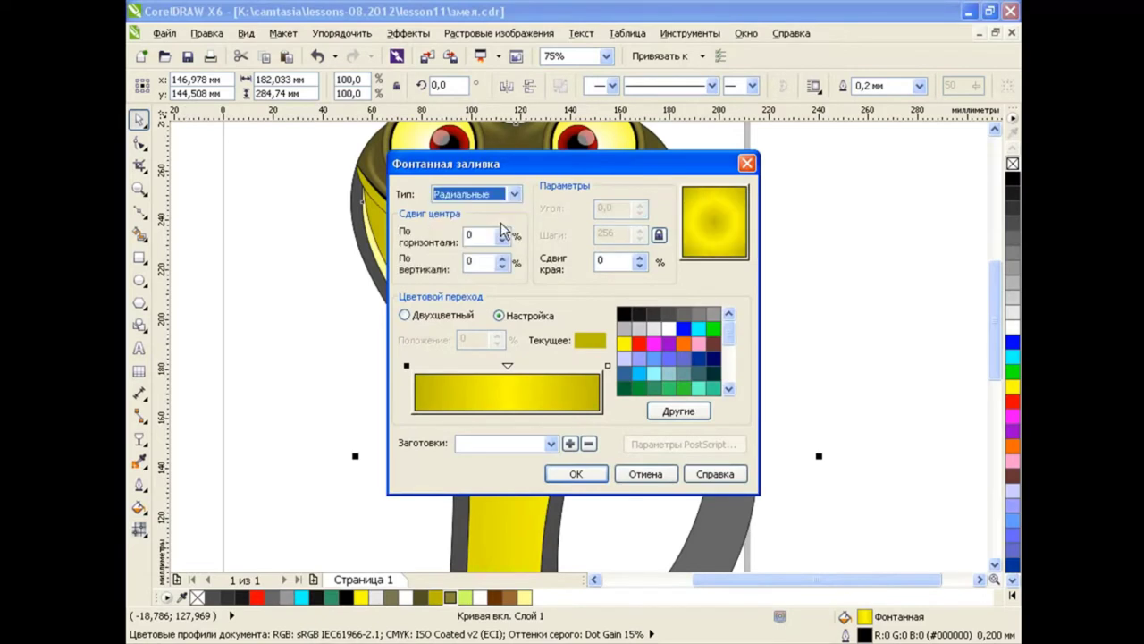
pyautogui.click(607, 365)
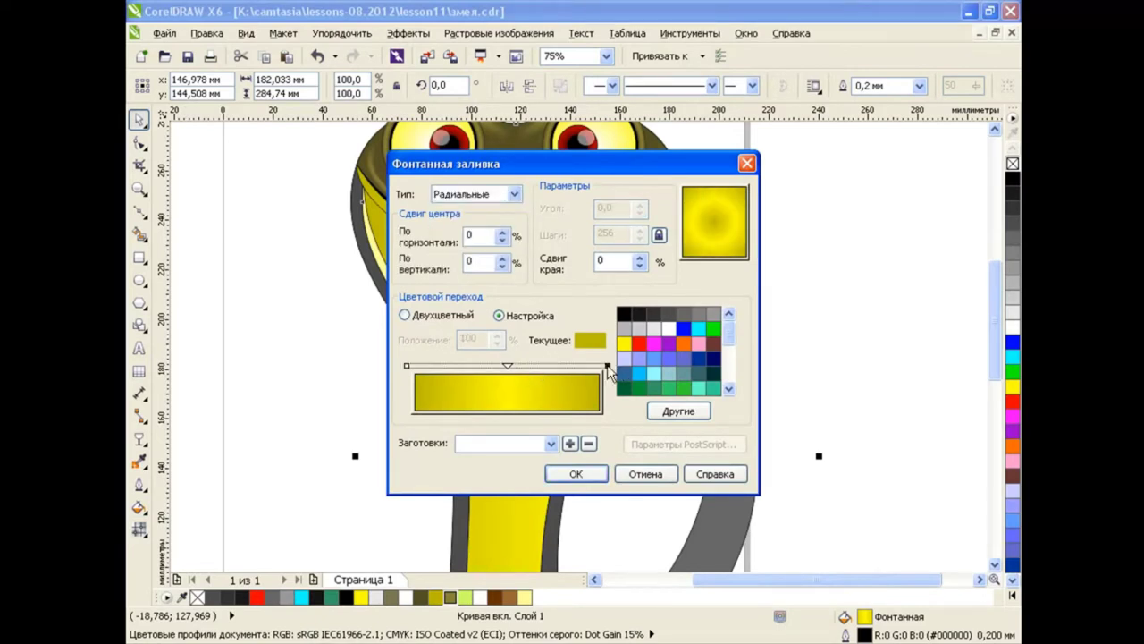
pyautogui.click(696, 382)
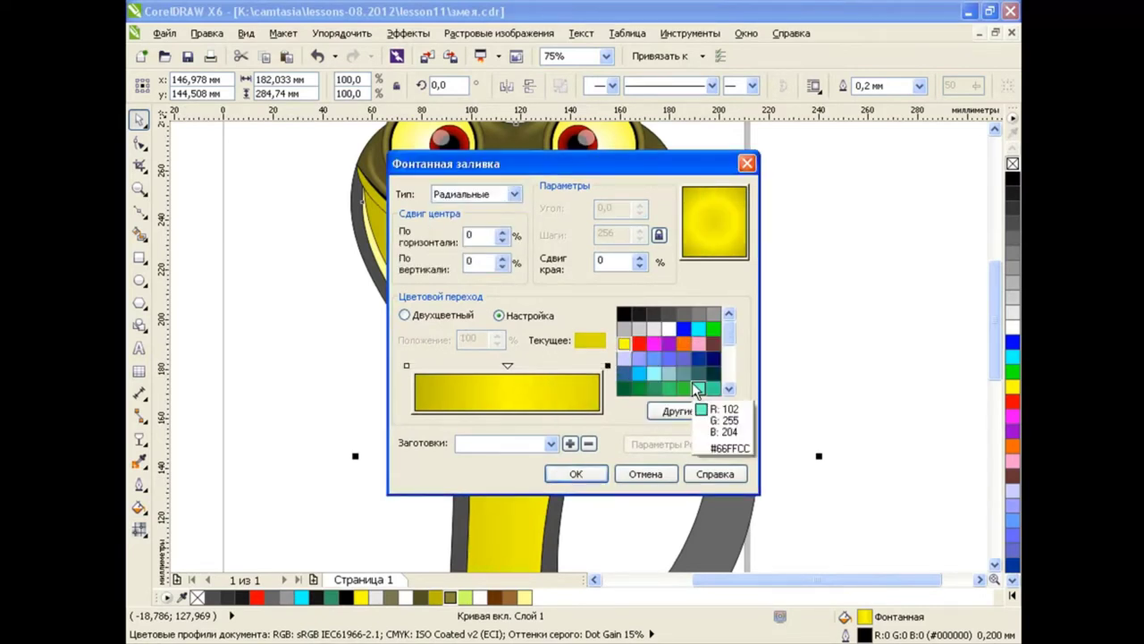
pyautogui.doubleClick(509, 366)
pyautogui.click(607, 365)
pyautogui.click(624, 343)
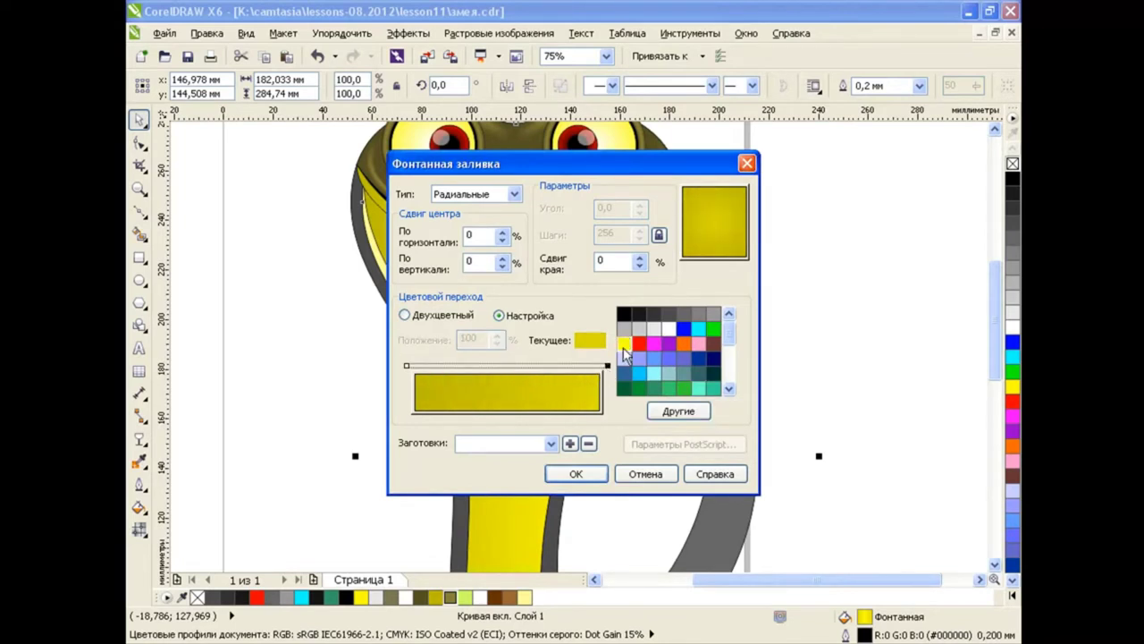
pyautogui.click(577, 474)
# Move the gradient centre down, shrink it to 17% edge pad, and set midpoint 65.
pyautogui.scroll(1, 907, 409)
pyautogui.scroll(-2, 650, 384)
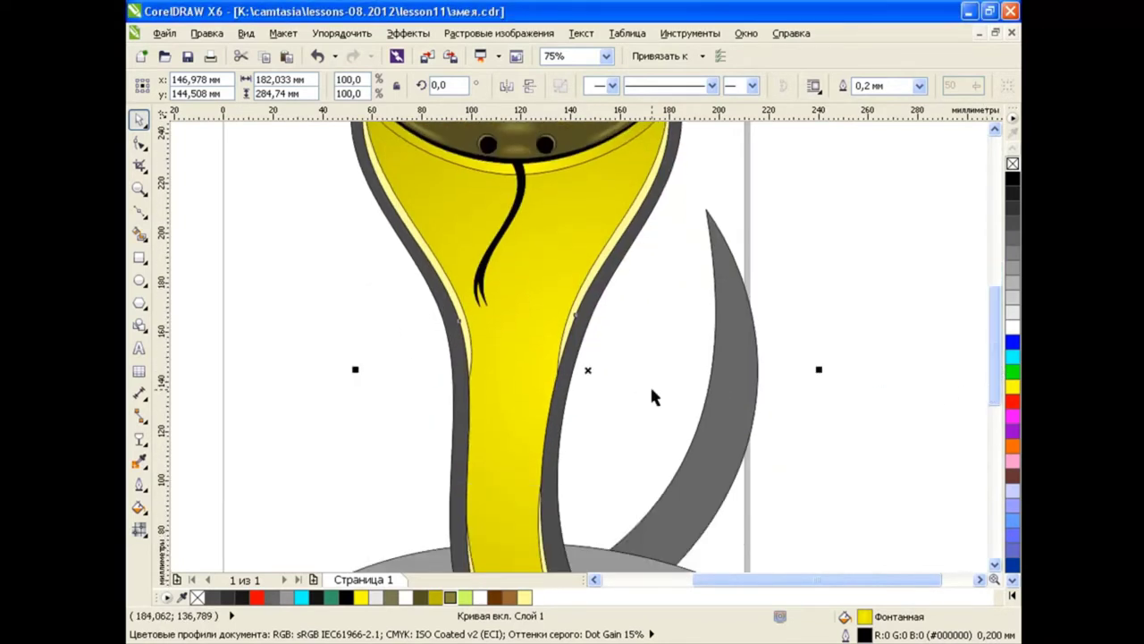
pyautogui.scroll(-1, 650, 384)
pyautogui.scroll(-2, 630, 383)
pyautogui.press('g')
pyautogui.moveTo(609, 372); pyautogui.dragTo(573, 426)
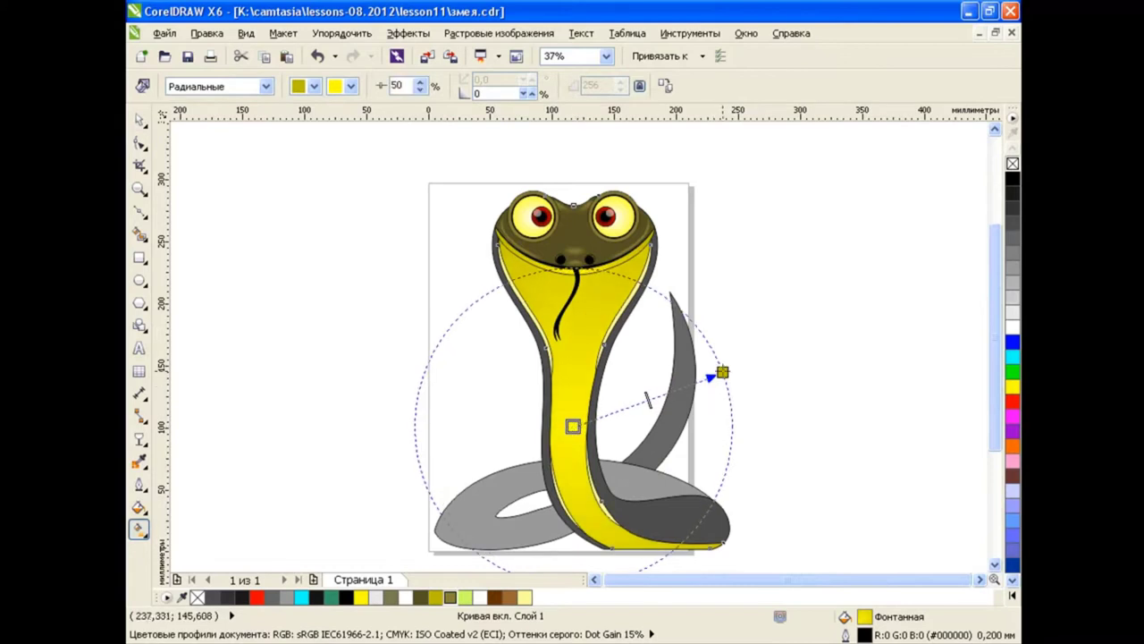
pyautogui.moveTo(722, 372)
pyautogui.mouseDown()
pyautogui.moveTo(608, 374)
pyautogui.moveTo(613, 365)
pyautogui.mouseUp()
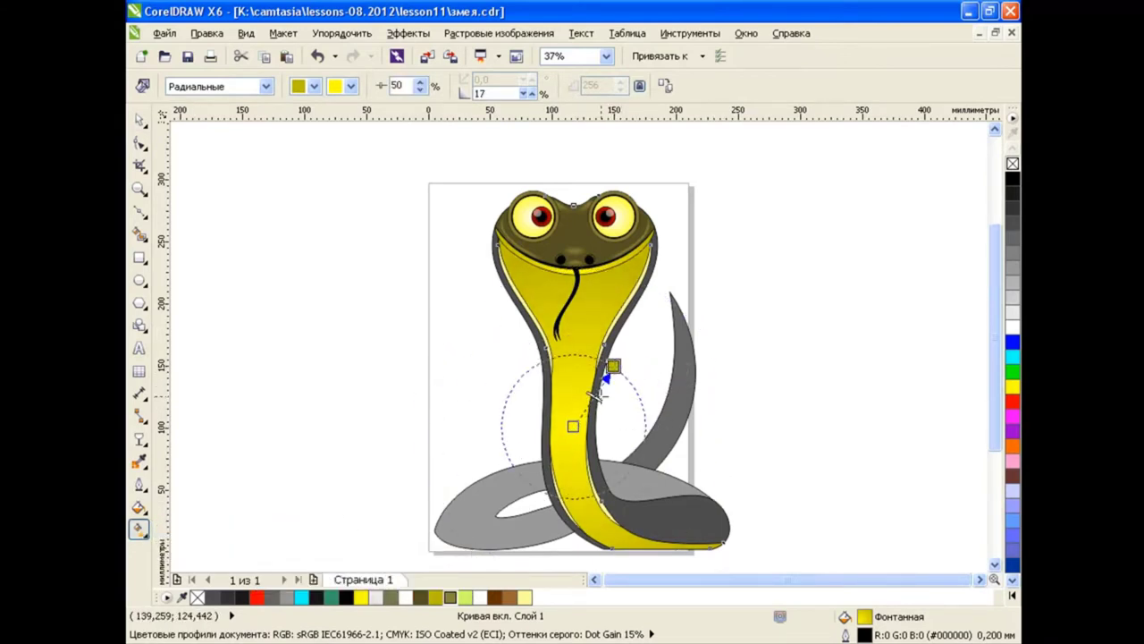
pyautogui.moveTo(594, 396); pyautogui.dragTo(584, 408)
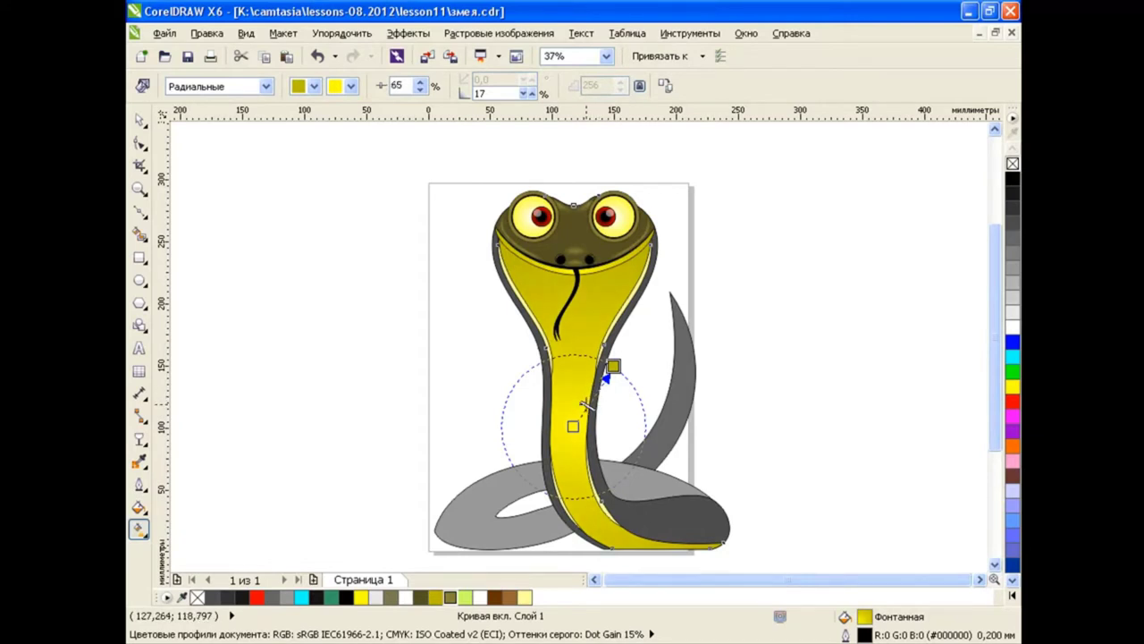
pyautogui.press('space')
pyautogui.click(425, 415)
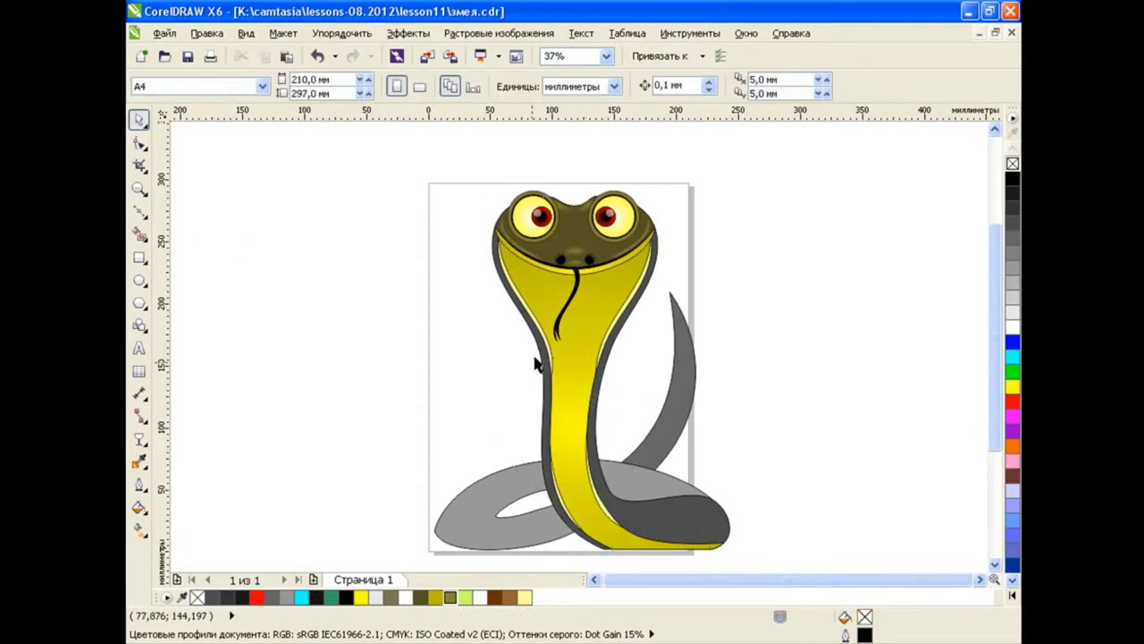
# Paste a copy of the belly on top and bring the head group to the front.
pyautogui.click(615, 302)
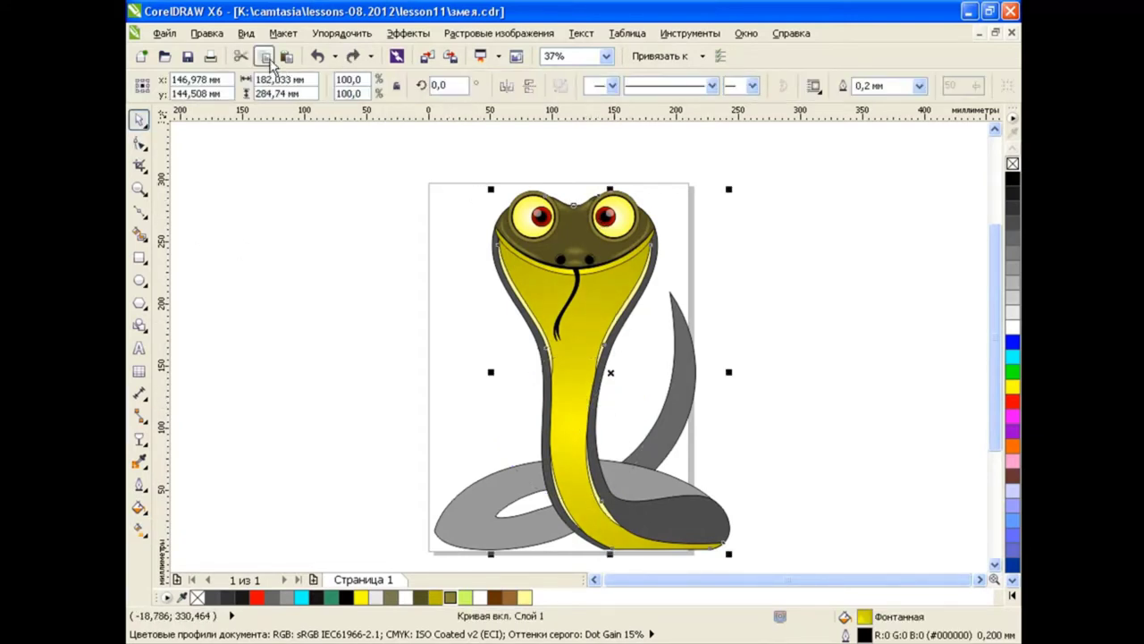
pyautogui.click(266, 56)
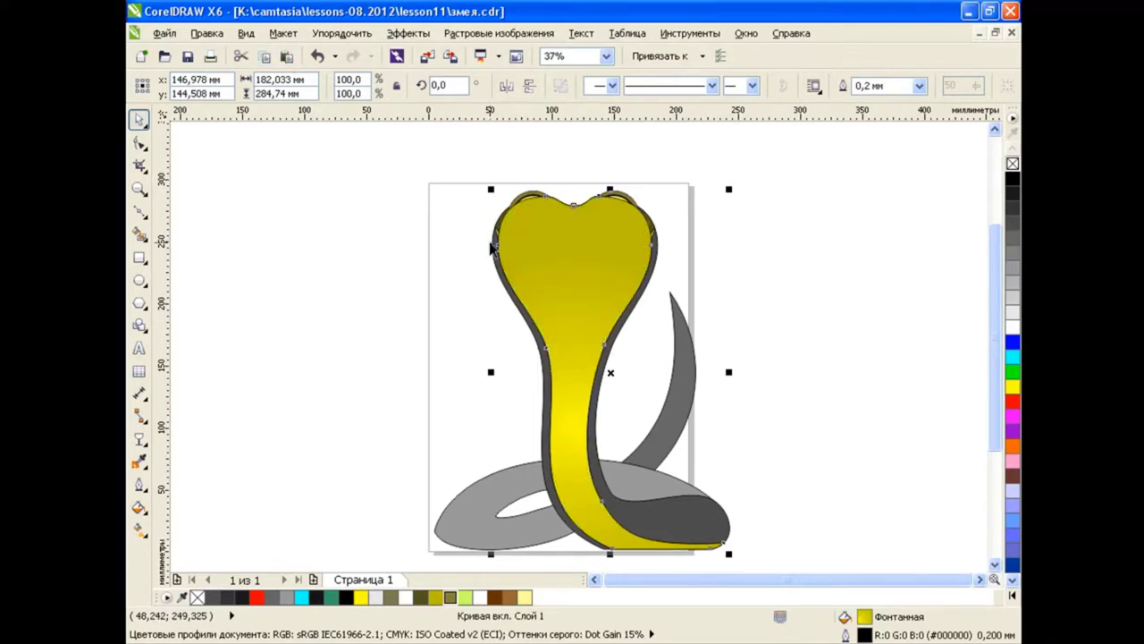
pyautogui.click(628, 198)
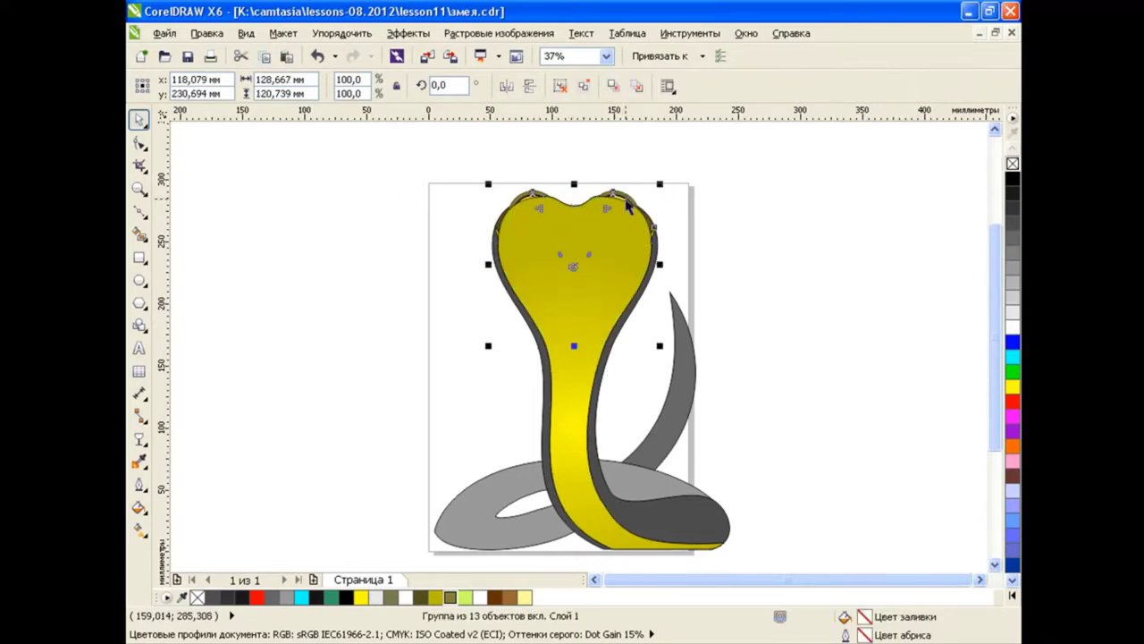
pyautogui.hotkey('shift', 'pageup')
pyautogui.click(592, 302)
# Reshape the belly copy's nodes so it runs along the neck under the head.
pyautogui.click(140, 144)
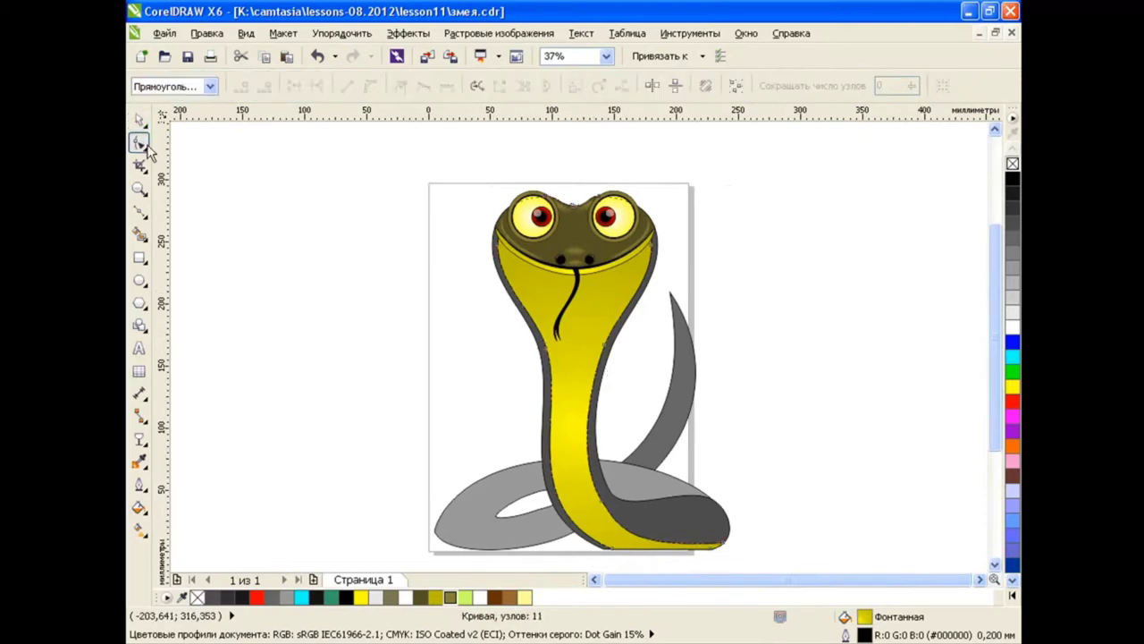
pyautogui.click(608, 356)
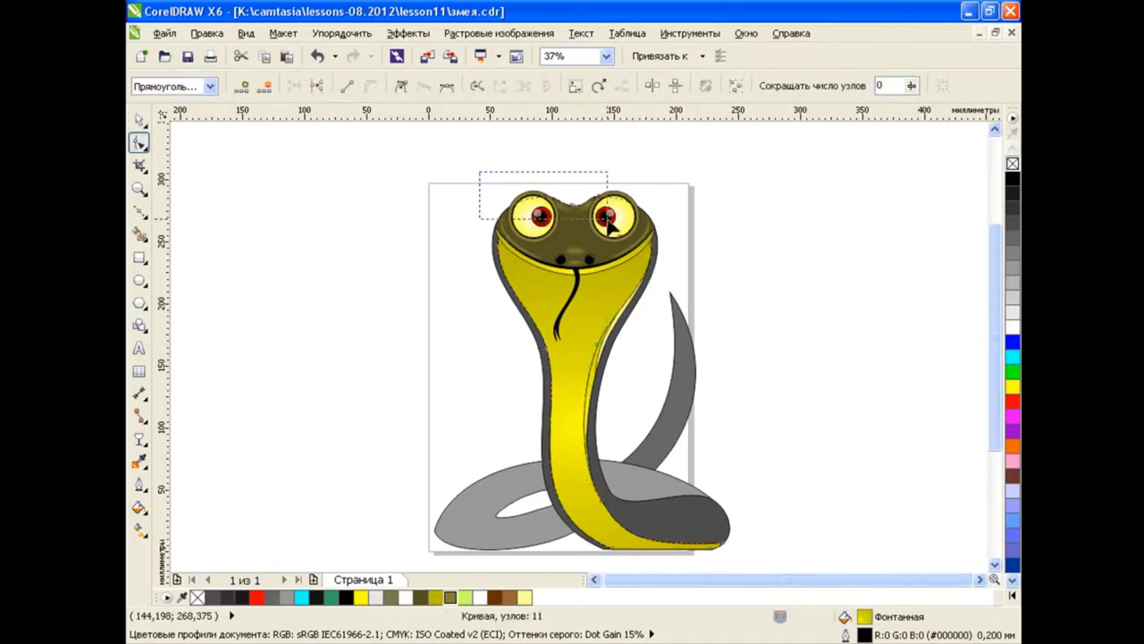
pyautogui.moveTo(477, 170); pyautogui.dragTo(626, 220)
pyautogui.moveTo(671, 185); pyautogui.dragTo(652, 295)
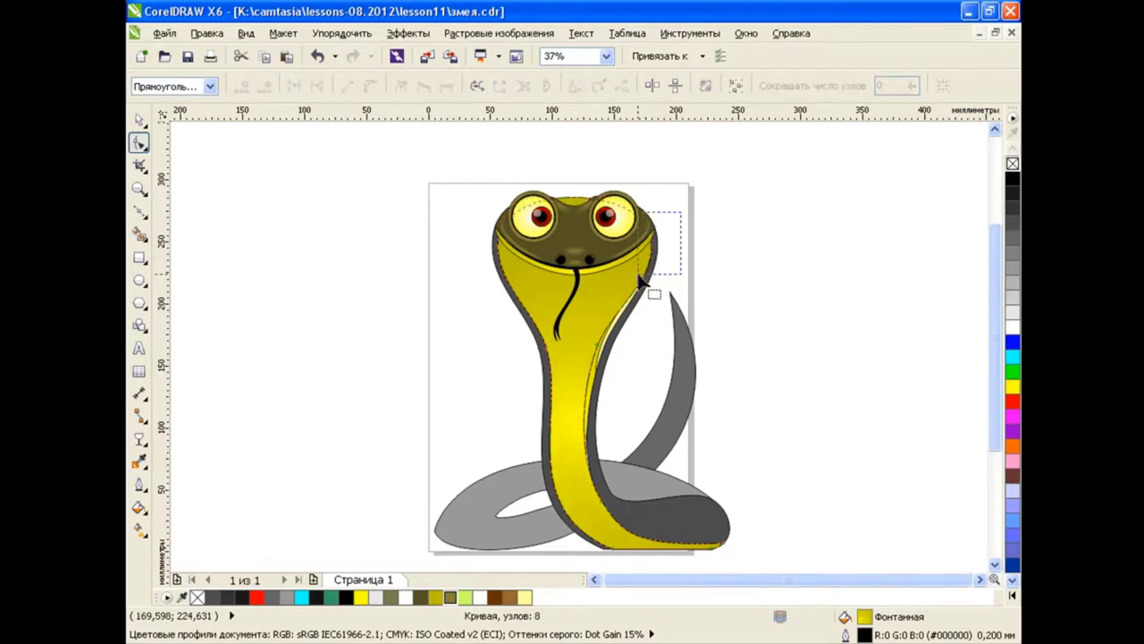
pyautogui.moveTo(652, 252)
pyautogui.mouseDown()
pyautogui.moveTo(608, 255)
pyautogui.moveTo(625, 288)
pyautogui.mouseUp()
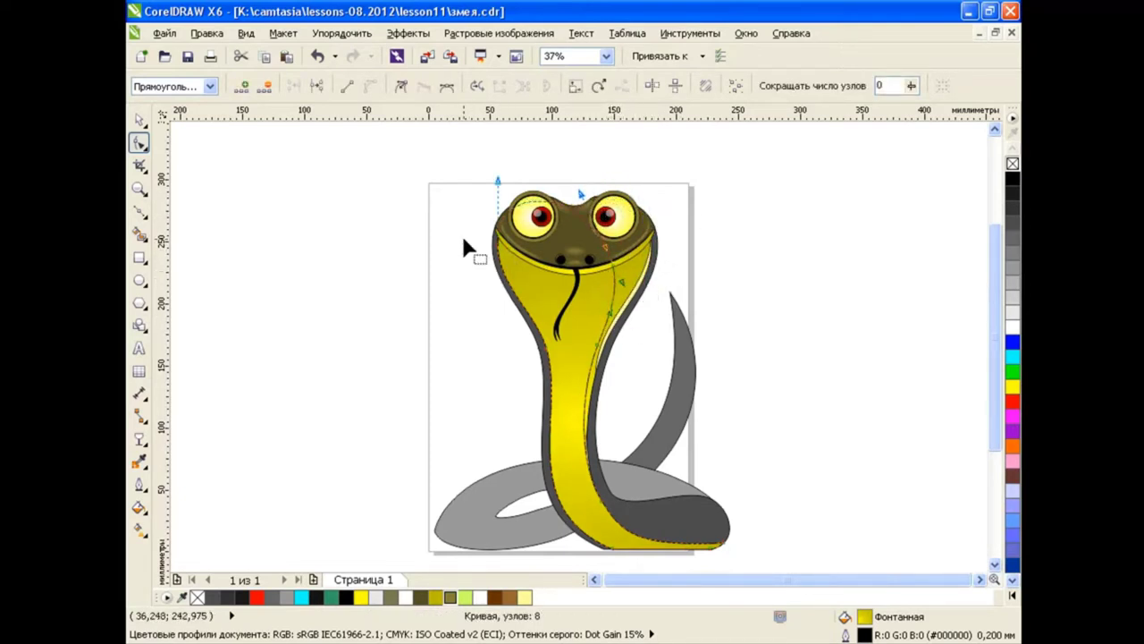
pyautogui.moveTo(463, 246); pyautogui.dragTo(526, 317)
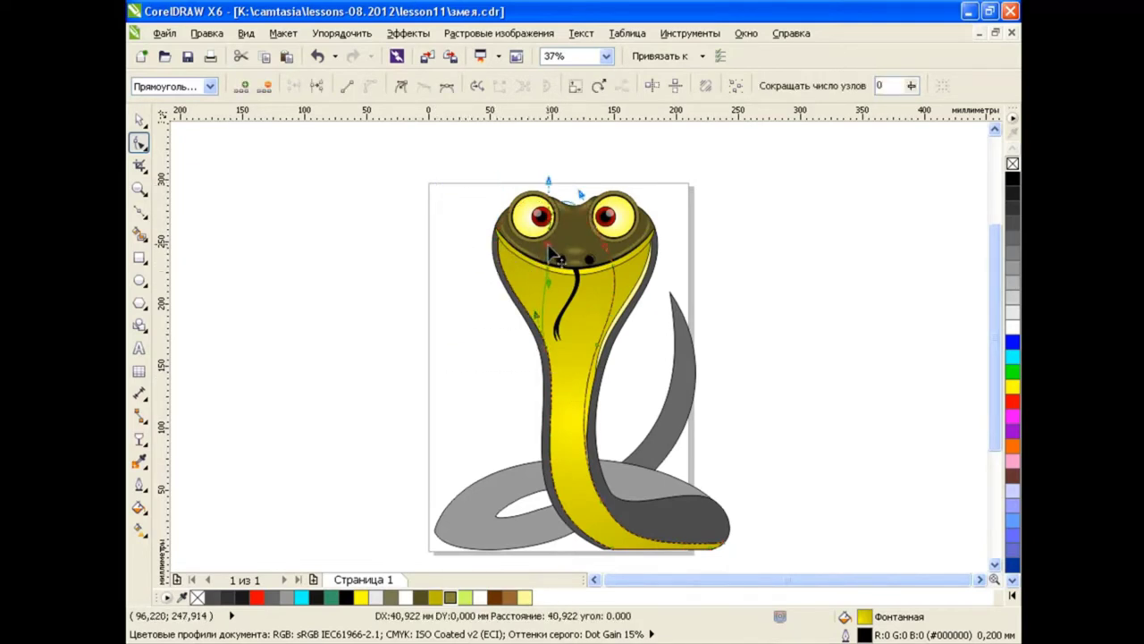
pyautogui.moveTo(501, 223); pyautogui.dragTo(560, 356)
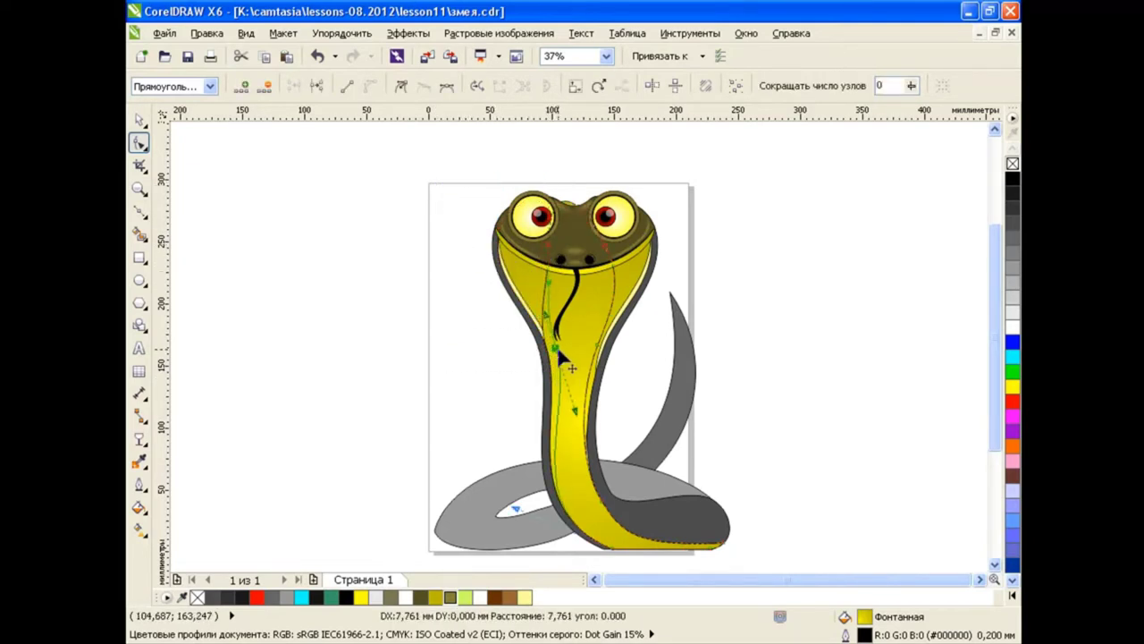
pyautogui.moveTo(601, 411); pyautogui.dragTo(590, 412)
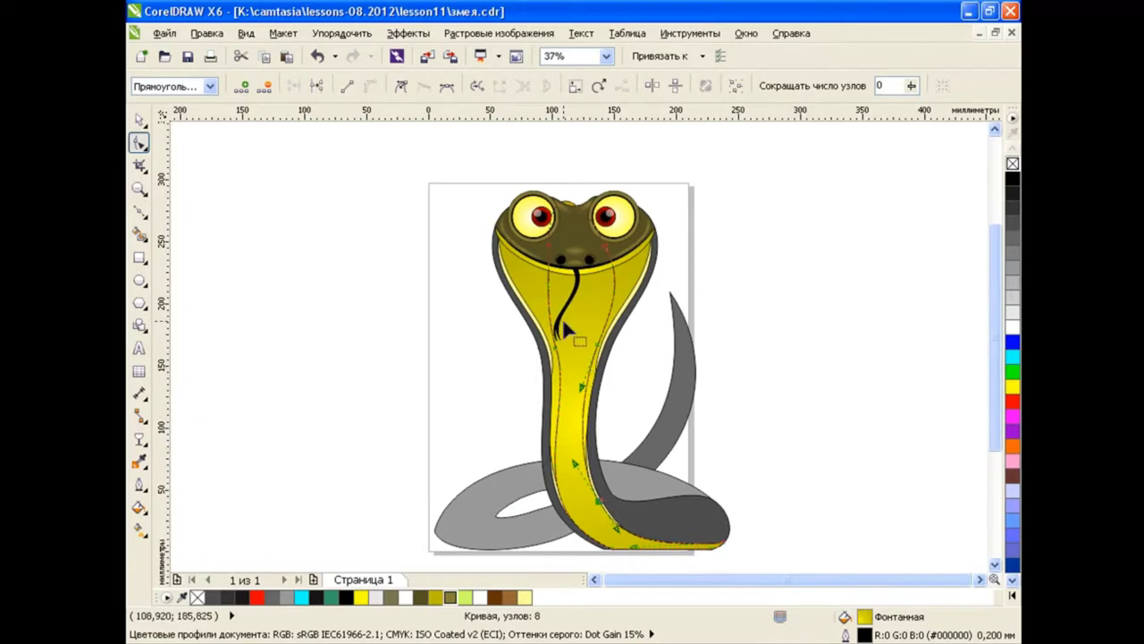
pyautogui.moveTo(563, 321)
pyautogui.mouseDown()
pyautogui.moveTo(545, 279)
pyautogui.moveTo(520, 268)
pyautogui.mouseUp()
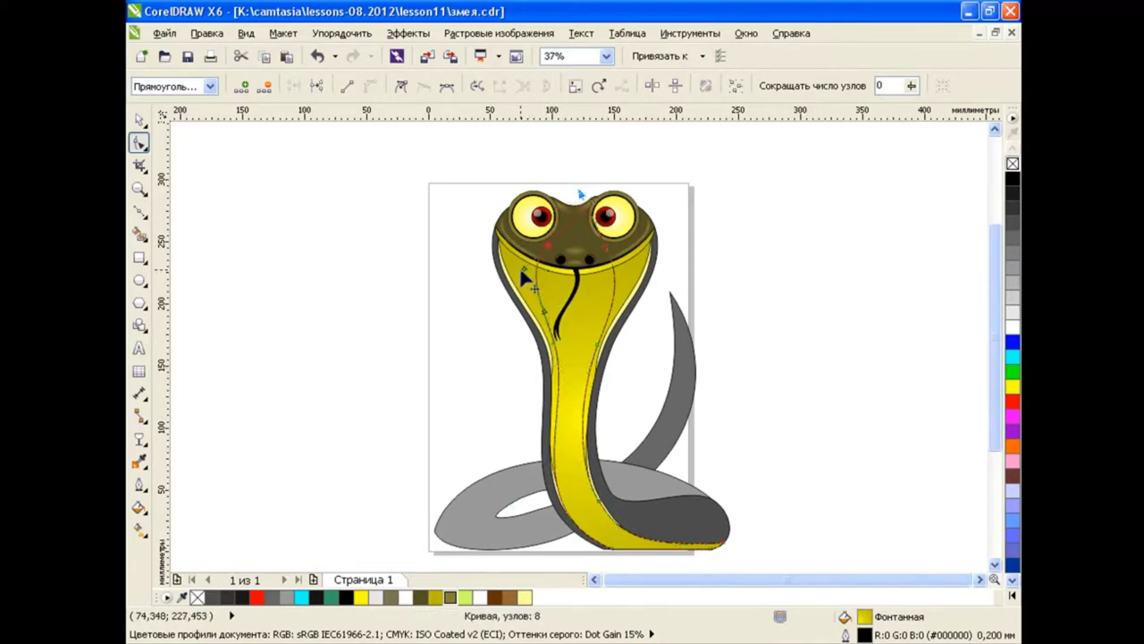
pyautogui.moveTo(556, 353); pyautogui.dragTo(600, 357)
pyautogui.moveTo(633, 299); pyautogui.dragTo(639, 295)
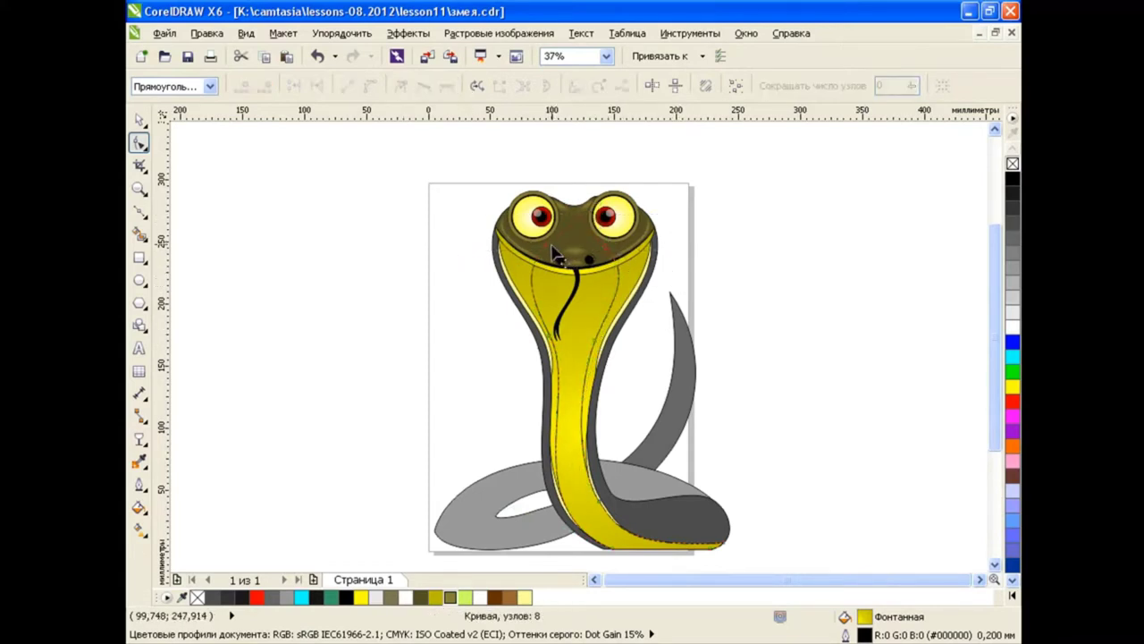
# Fill the belly strip solid bright yellow from the palette and deselect.
pyautogui.click(588, 254)
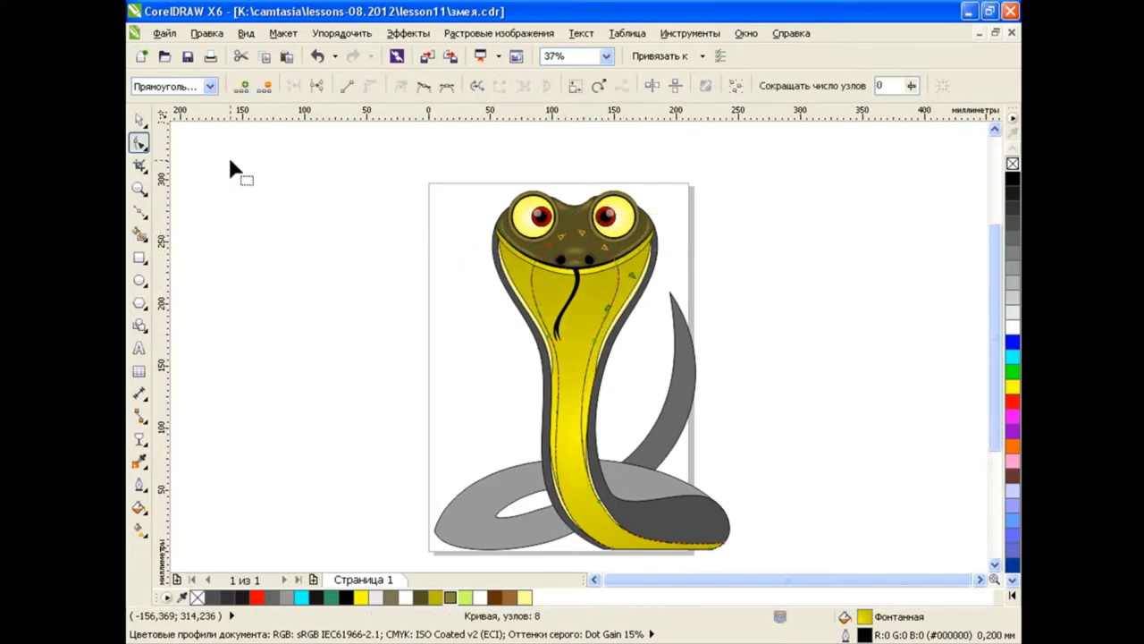
pyautogui.press('space')
pyautogui.click(1013, 386)
pyautogui.click(814, 333)
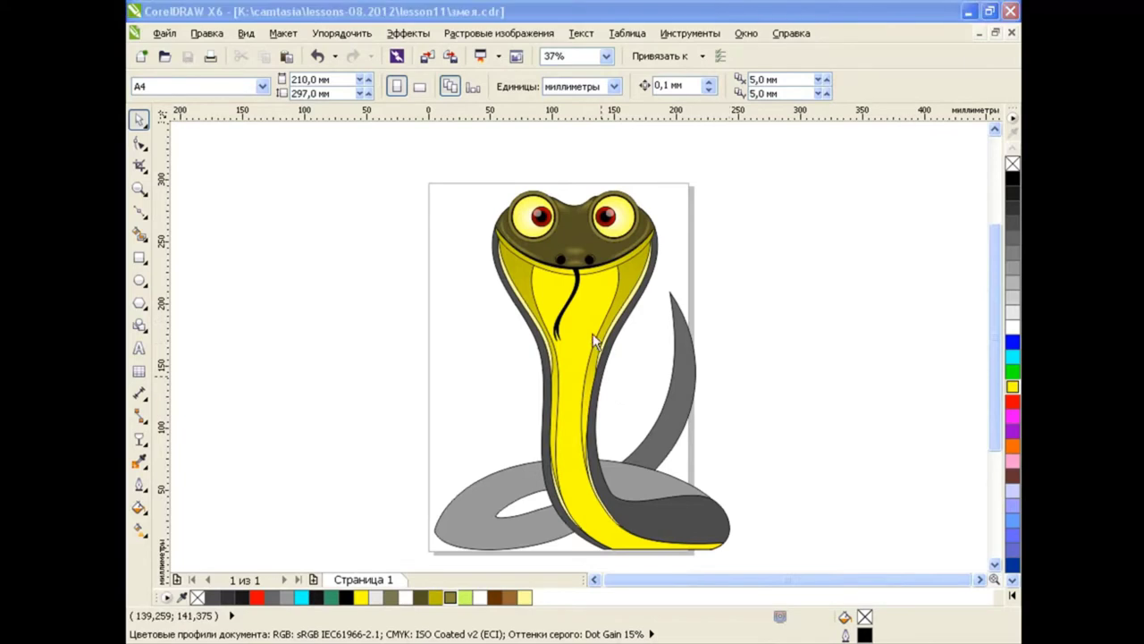
# Draw an oval, make a slightly flattened duplicate, and fill the bottom oval olive.
pyautogui.scroll(2, 586, 322)
pyautogui.click(140, 280)
pyautogui.moveTo(354, 322); pyautogui.dragTo(468, 374)
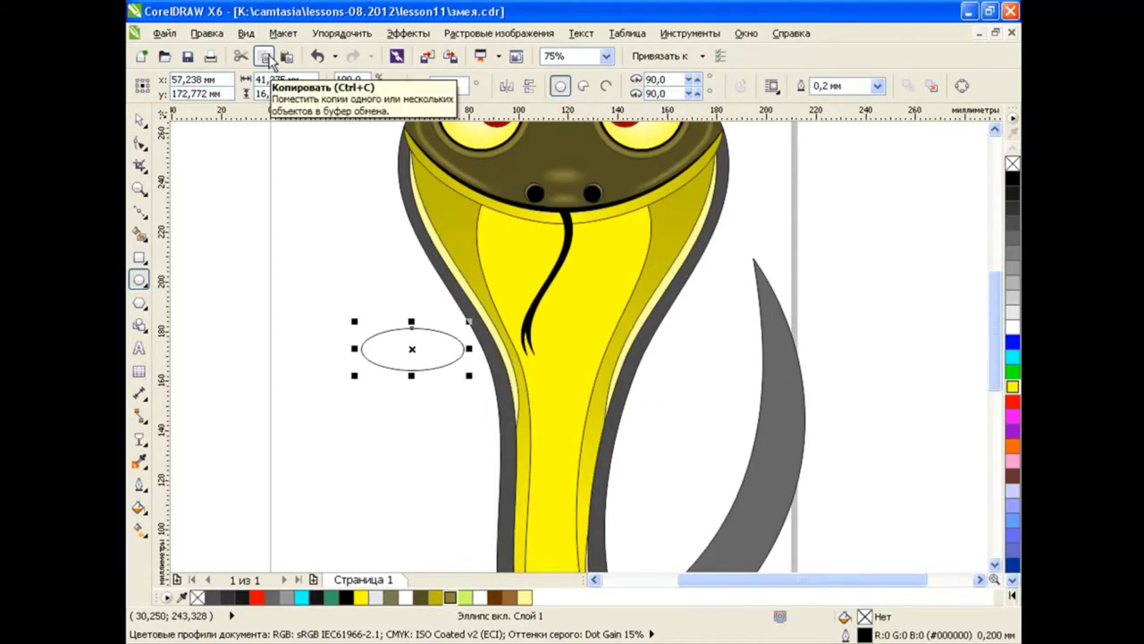
pyautogui.moveTo(411, 374); pyautogui.dragTo(411, 369)
pyautogui.click(139, 119)
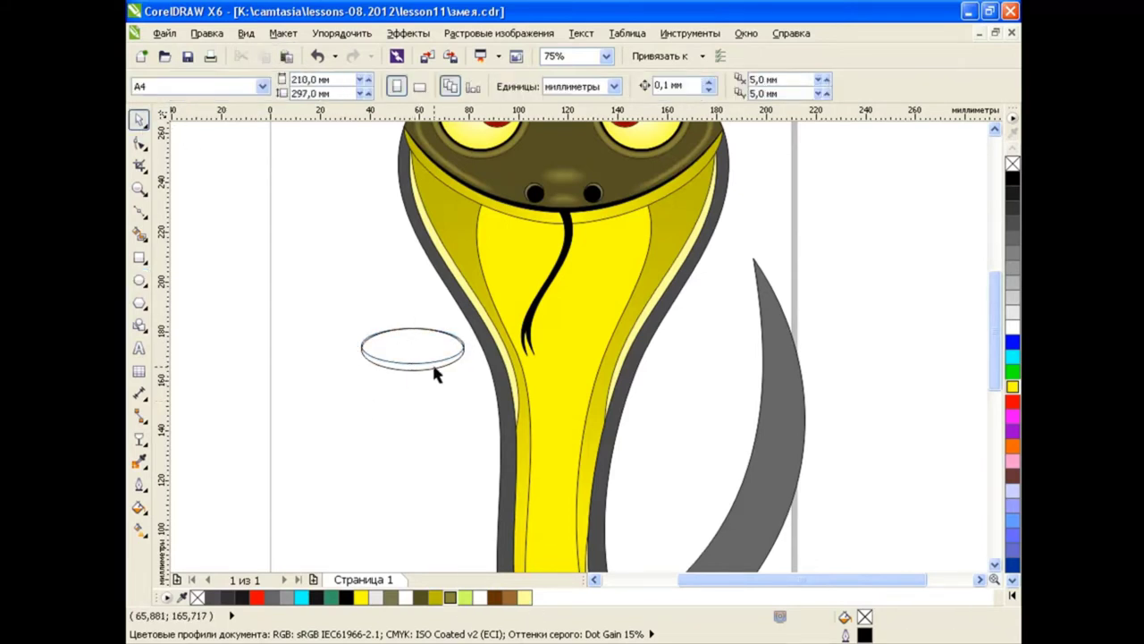
pyautogui.click(432, 361)
pyautogui.moveTo(421, 597); pyautogui.dragTo(437, 534)
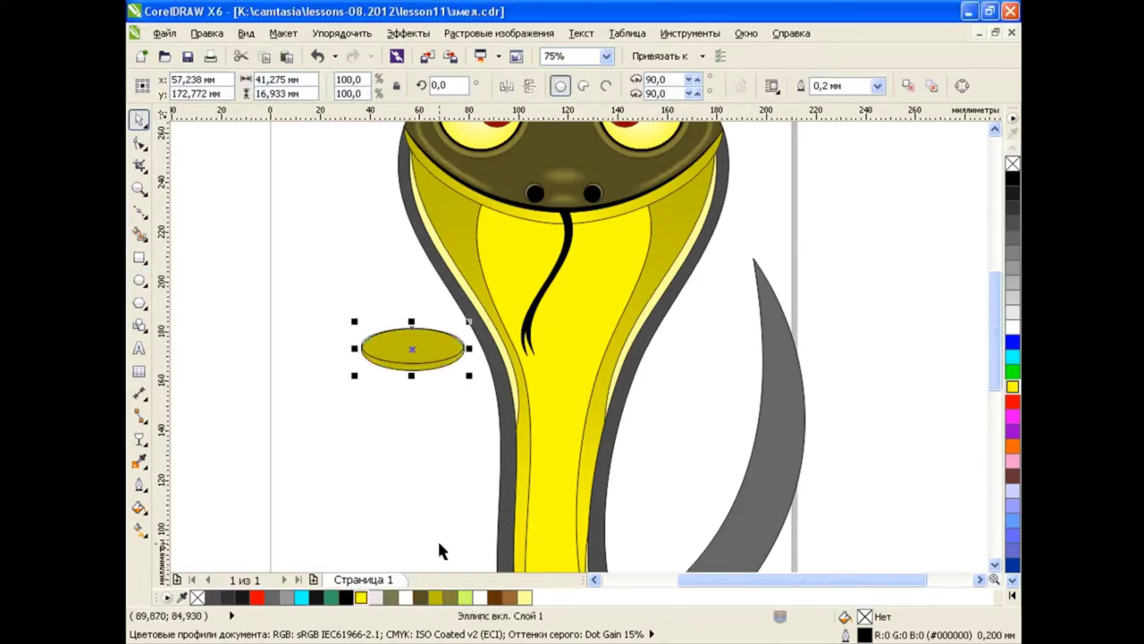
pyautogui.click(437, 538)
# Fill the top oval light yellow, remove both outlines, and group them.
pyautogui.click(429, 348)
pyautogui.click(524, 597)
pyautogui.click(415, 435)
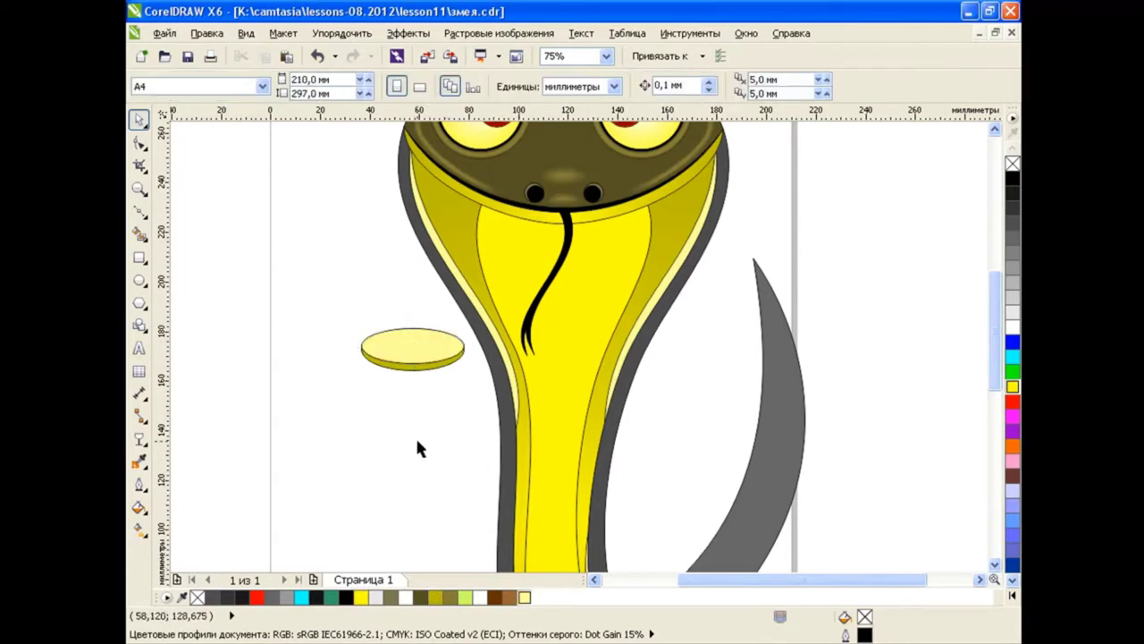
pyautogui.moveTo(415, 435); pyautogui.dragTo(344, 309)
pyautogui.rightClick(1012, 165)
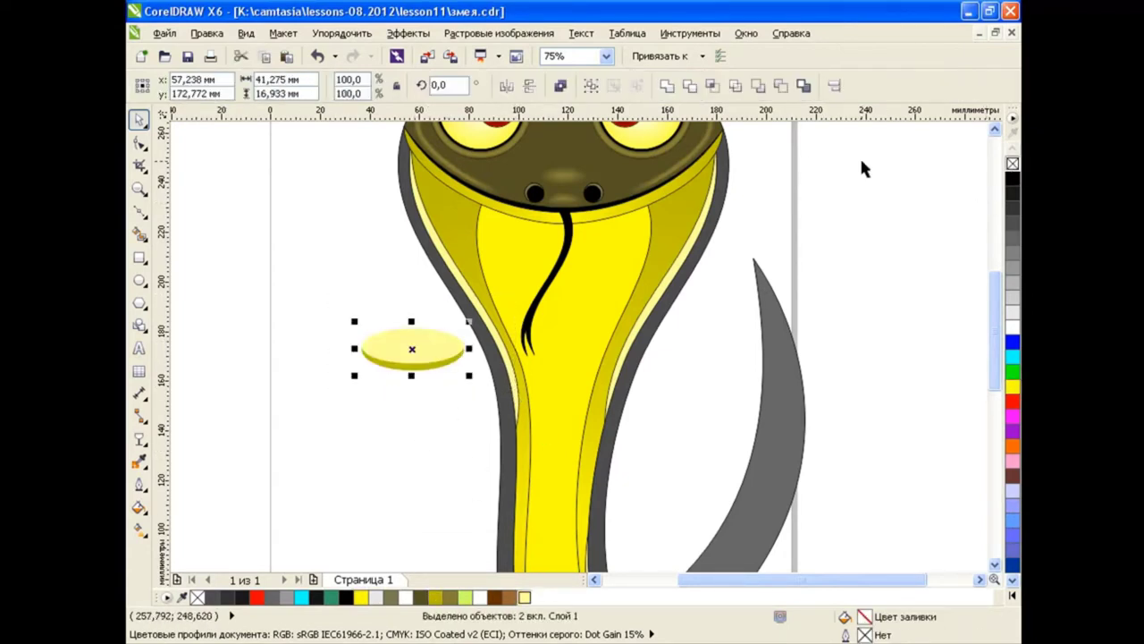
pyautogui.click(590, 85)
# Move the grouped scale onto the neck and shrink it to 29.2%.
pyautogui.moveTo(412, 349); pyautogui.dragTo(592, 308)
pyautogui.moveTo(650, 331); pyautogui.dragTo(611, 302)
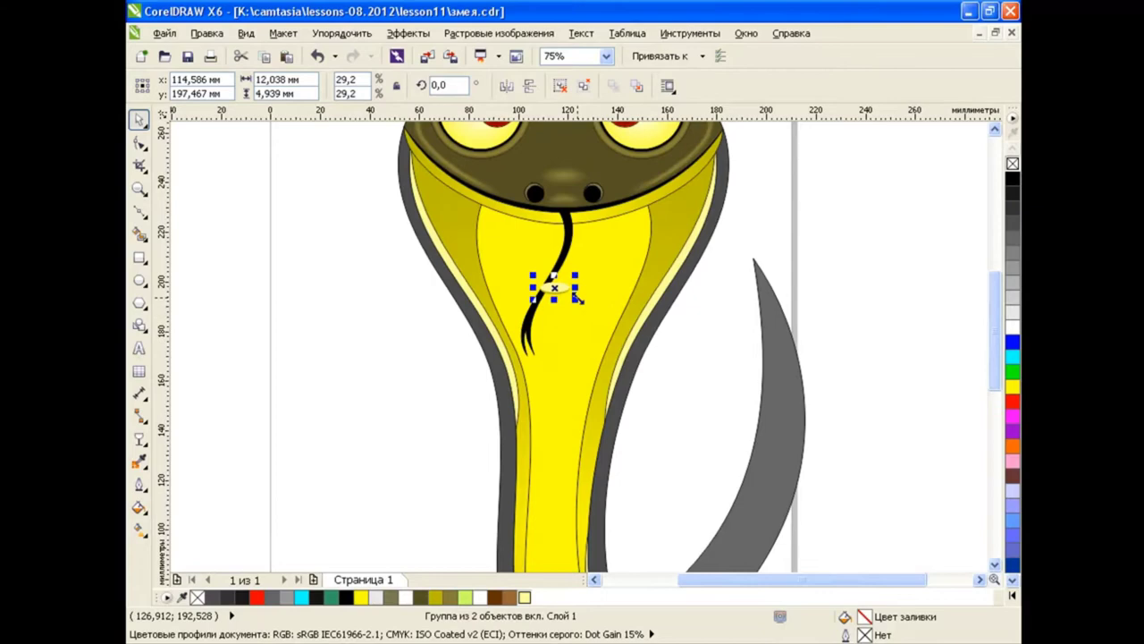
pyautogui.click(720, 309)
pyautogui.scroll(1, 590, 273)
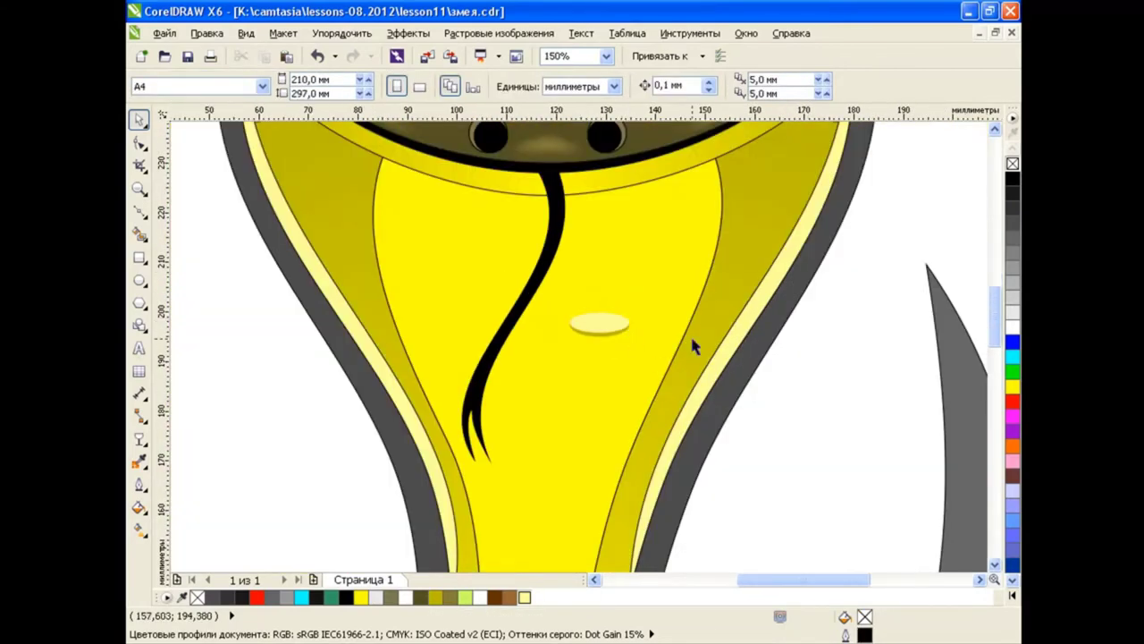
# Ungroup the scale and give one oval a pale yellow Uniform Fill.
pyautogui.click(599, 326)
pyautogui.click(557, 89)
pyautogui.click(619, 322)
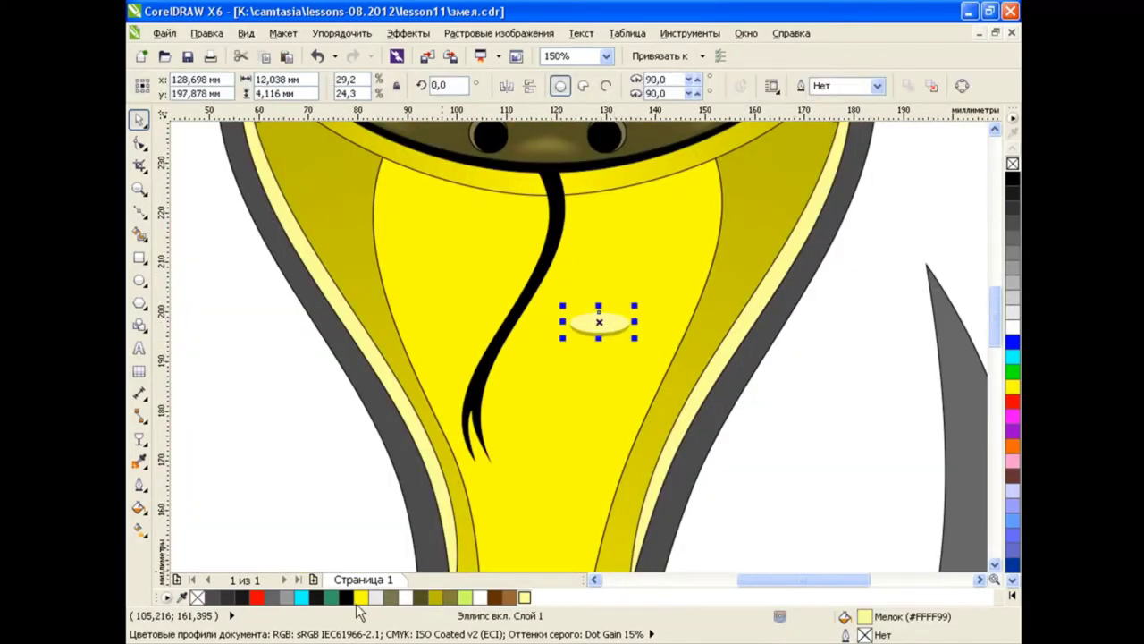
pyautogui.click(140, 508)
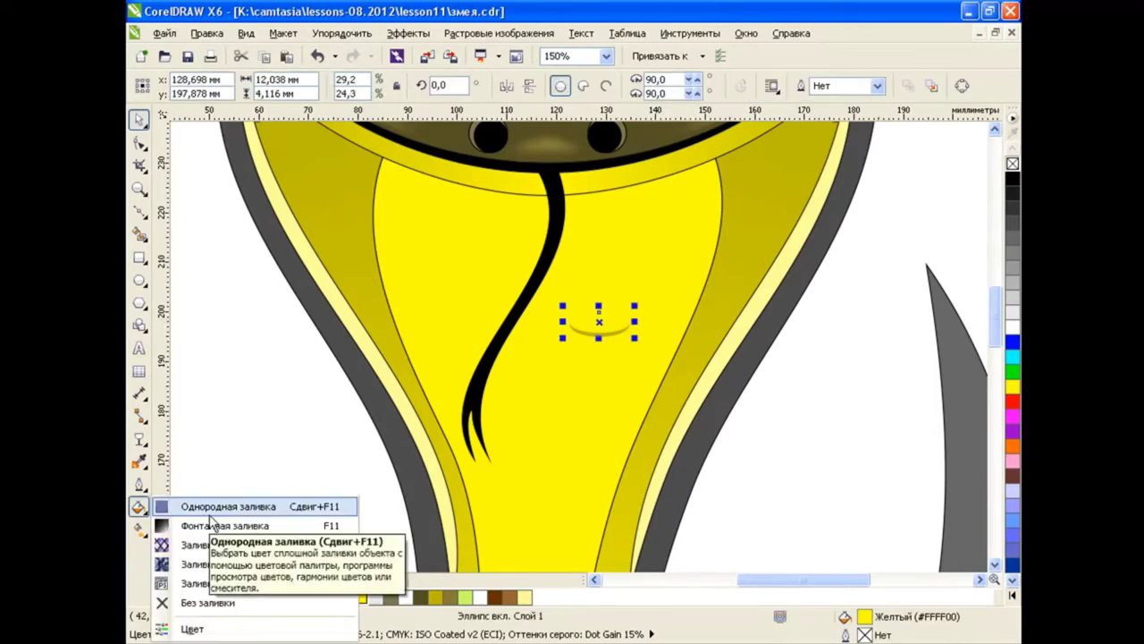
pyautogui.click(206, 504)
pyautogui.click(589, 472)
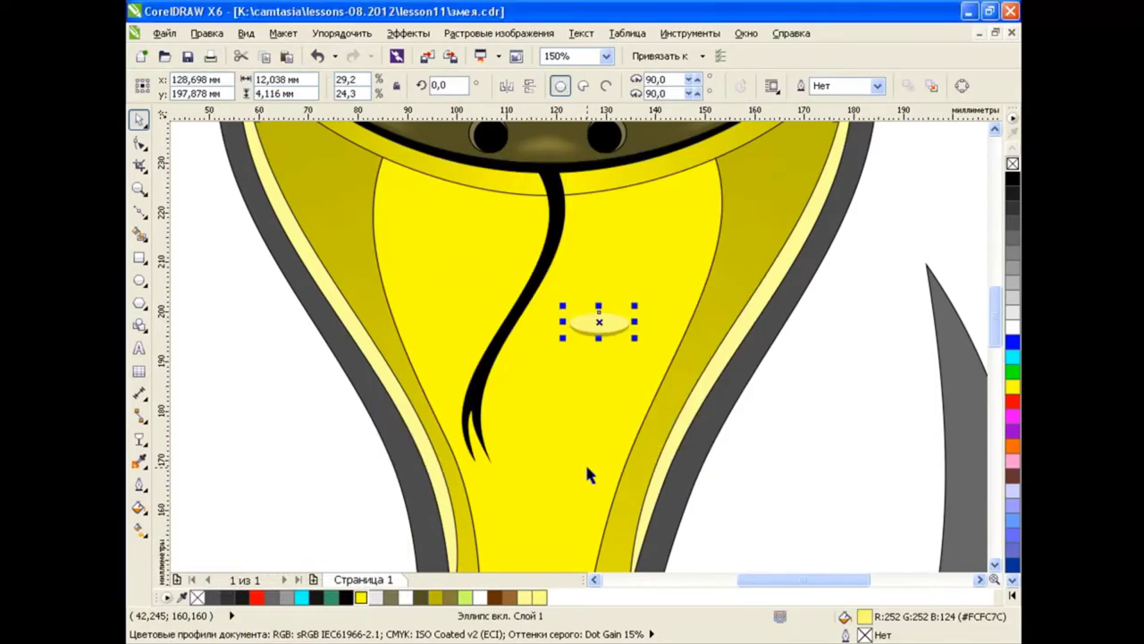
pyautogui.press('Escape')
# Give the other oval a brighter yellow fill and regroup both ovals.
pyautogui.click(614, 331)
pyautogui.click(141, 508)
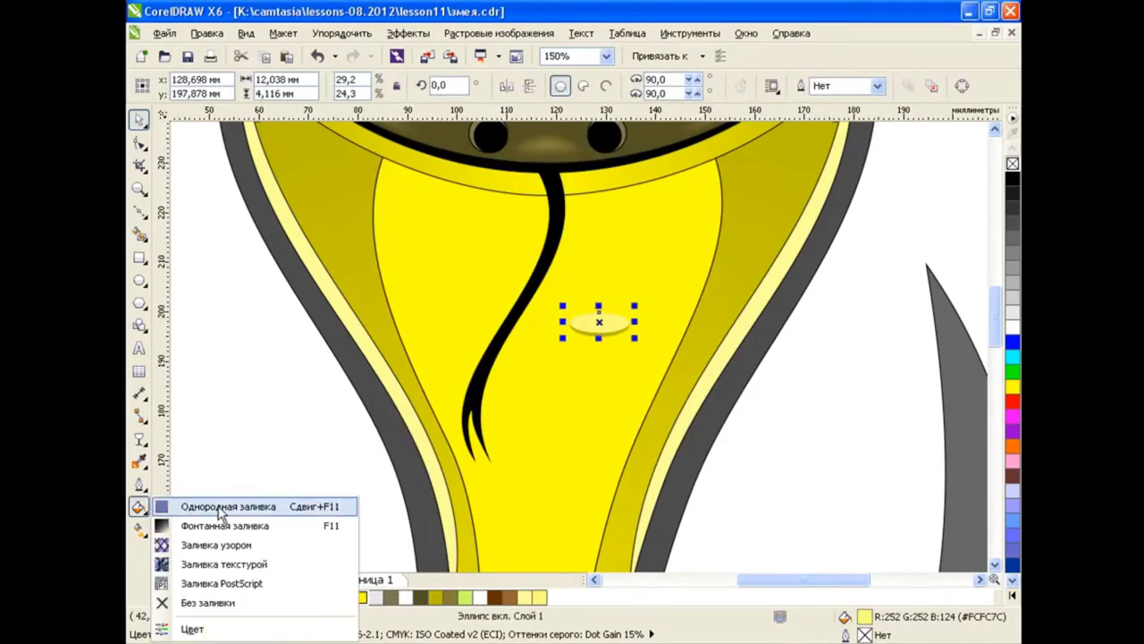
pyautogui.click(205, 506)
pyautogui.click(519, 248)
pyautogui.click(659, 434)
pyautogui.moveTo(809, 408)
pyautogui.mouseDown()
pyautogui.moveTo(432, 255)
pyautogui.moveTo(407, 215)
pyautogui.moveTo(514, 237)
pyautogui.moveTo(465, 296)
pyautogui.moveTo(681, 230)
pyautogui.moveTo(617, 333)
pyautogui.mouseUp()
pyautogui.hotkey('ctrl', 'g')
# Scatter copies of the yellow oval scale down the belly below the tongue.
pyautogui.click(741, 253)
pyautogui.click(576, 458)
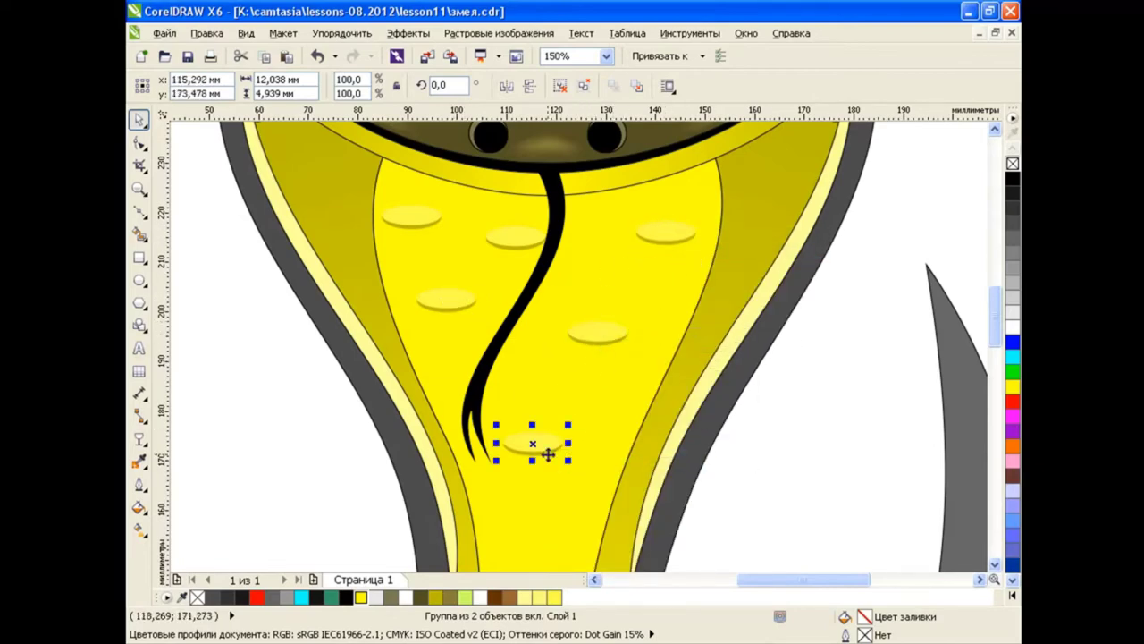
pyautogui.moveTo(545, 452)
pyautogui.mouseDown()
pyautogui.moveTo(560, 531)
pyautogui.moveTo(600, 286)
pyautogui.mouseUp()
pyautogui.click(599, 408)
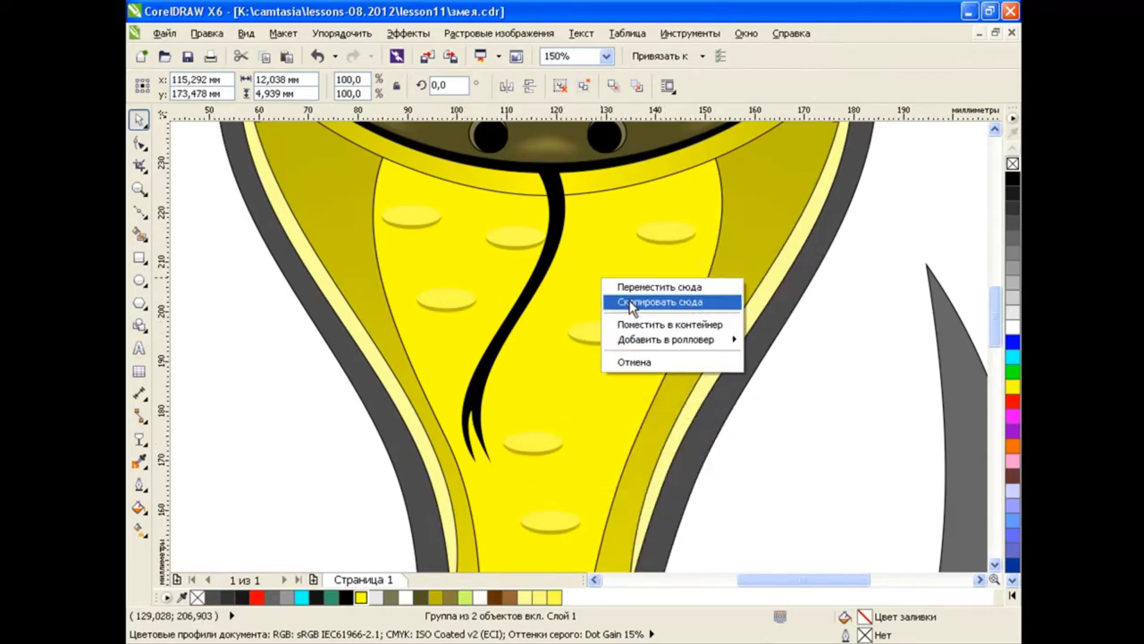
pyautogui.click(625, 308)
pyautogui.moveTo(994, 297); pyautogui.dragTo(993, 319)
pyautogui.moveTo(555, 370); pyautogui.dragTo(520, 465)
pyautogui.click(534, 484)
# Shrink an upper scale copy to 83.9% and select the dark snake body.
pyautogui.click(534, 287)
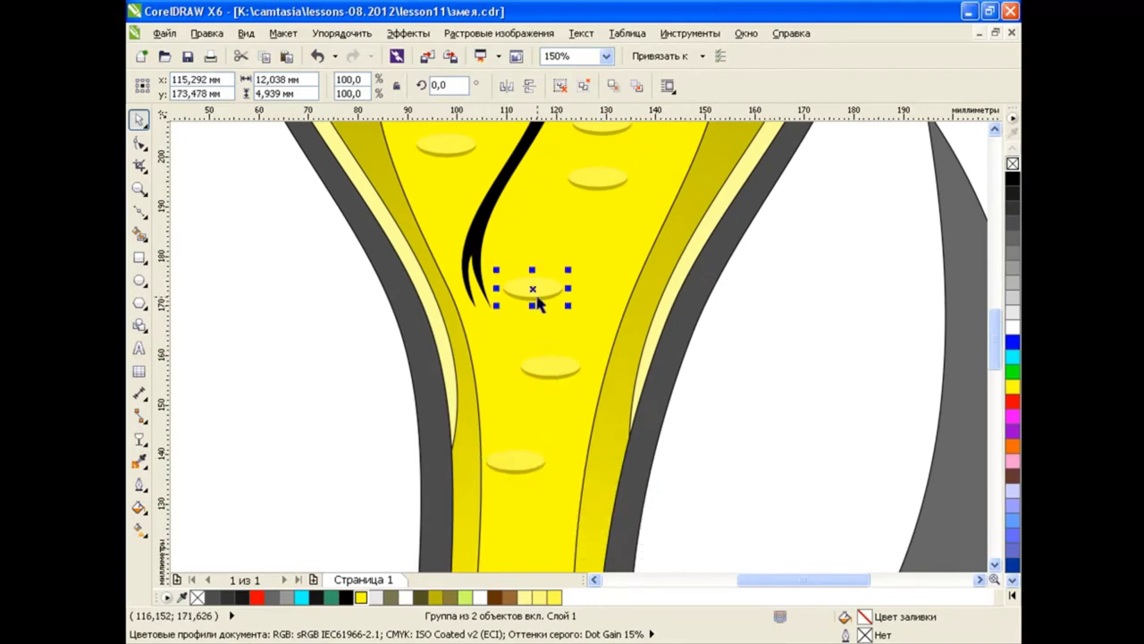
pyautogui.moveTo(564, 299)
pyautogui.mouseDown()
pyautogui.moveTo(597, 301)
pyautogui.moveTo(514, 338)
pyautogui.moveTo(555, 426)
pyautogui.moveTo(543, 419)
pyautogui.mouseUp()
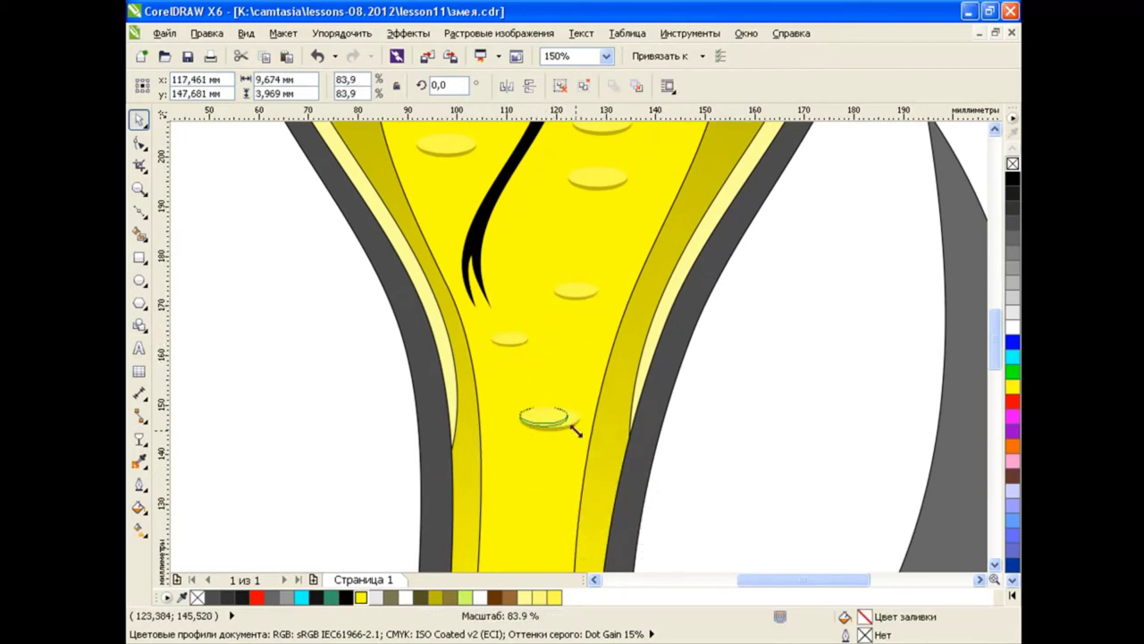
pyautogui.scroll(-2, 536, 394)
pyautogui.click(838, 333)
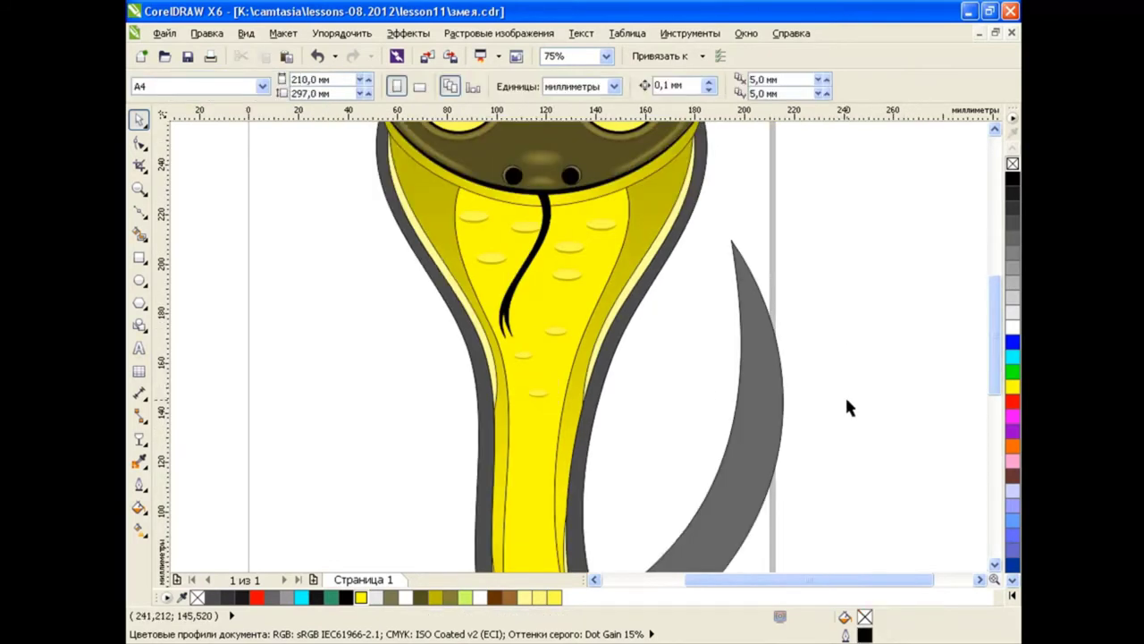
pyautogui.scroll(-1, 845, 394)
pyautogui.click(704, 445)
# Fill the selected snake body black.
pyautogui.click(1013, 179)
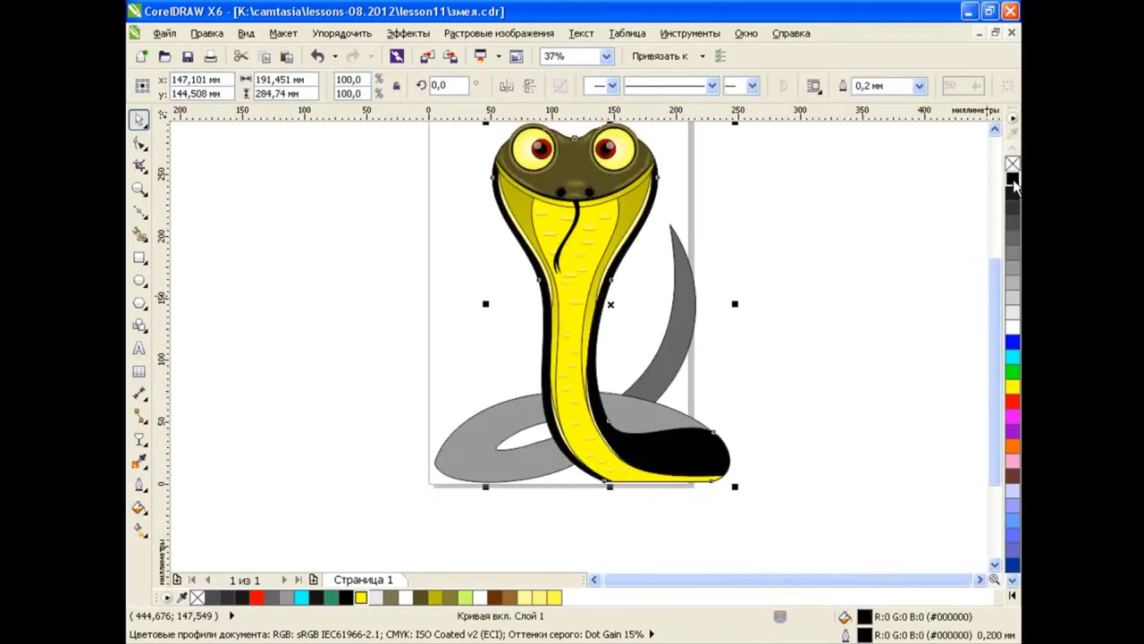
pyautogui.click(807, 369)
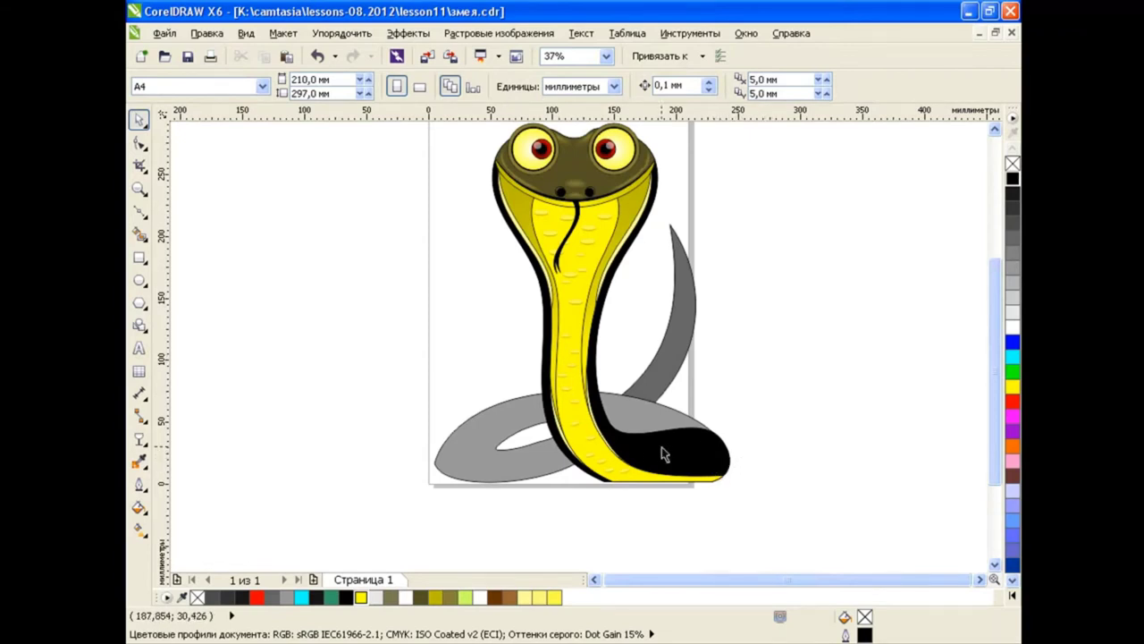
pyautogui.scroll(1, 471, 500)
# Draw a Bezier guide curve along the grey loop's underside and shape its nodes to follow it.
pyautogui.press('F10')
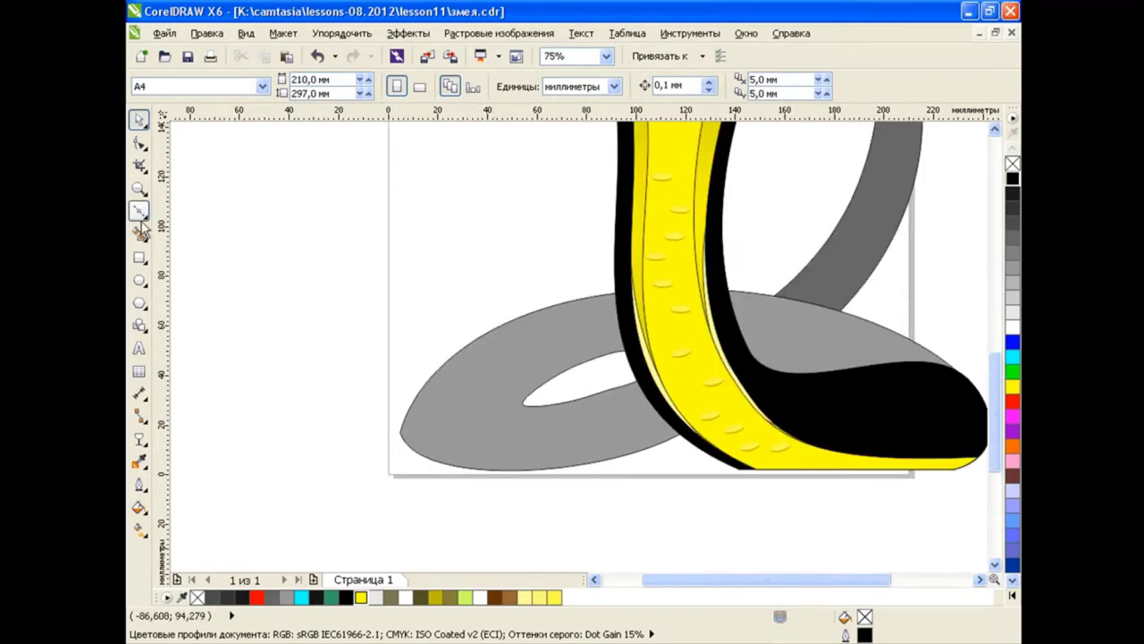
pyautogui.moveTo(683, 421); pyautogui.dragTo(787, 340)
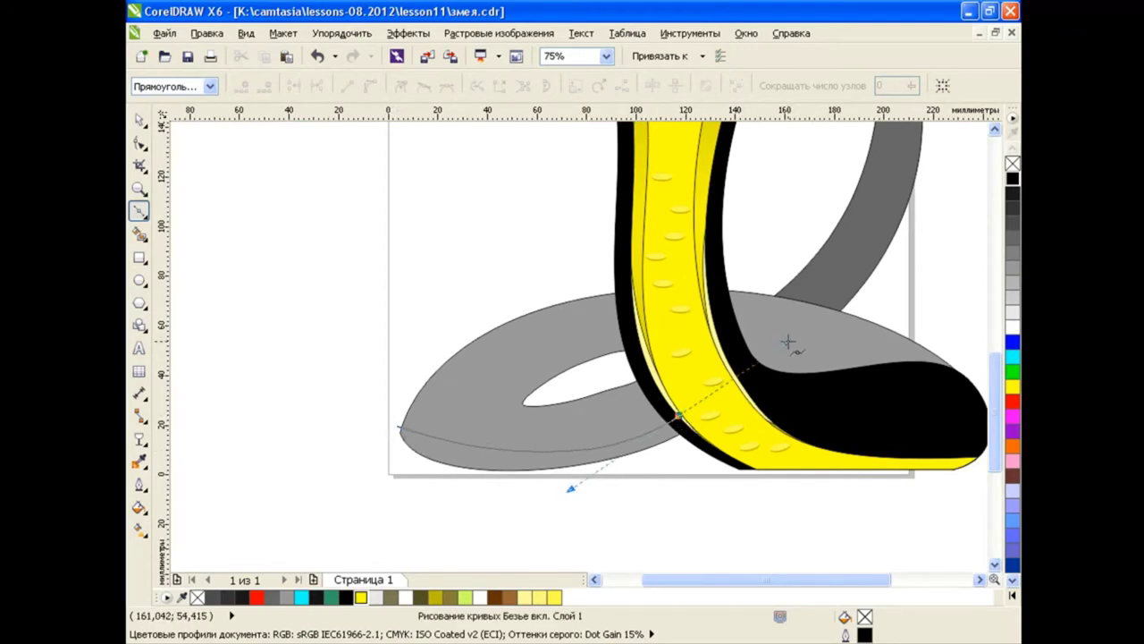
pyautogui.press('F10')
pyautogui.moveTo(396, 426)
pyautogui.mouseDown()
pyautogui.moveTo(387, 422)
pyautogui.moveTo(424, 449)
pyautogui.mouseUp()
pyautogui.moveTo(680, 422); pyautogui.dragTo(681, 414)
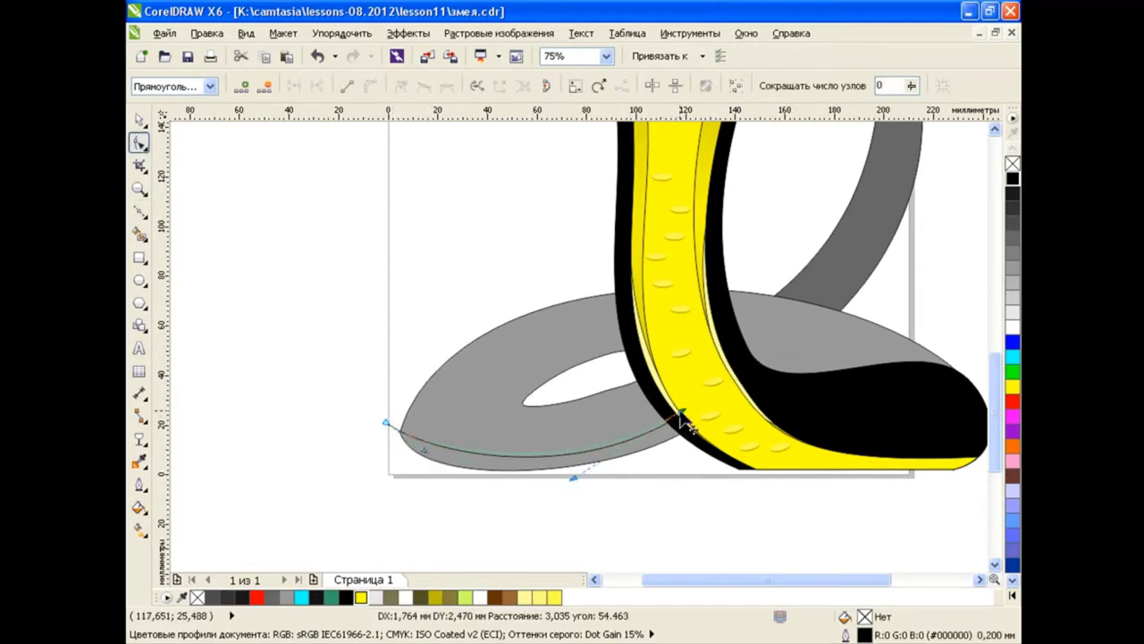
pyautogui.moveTo(570, 484); pyautogui.dragTo(561, 499)
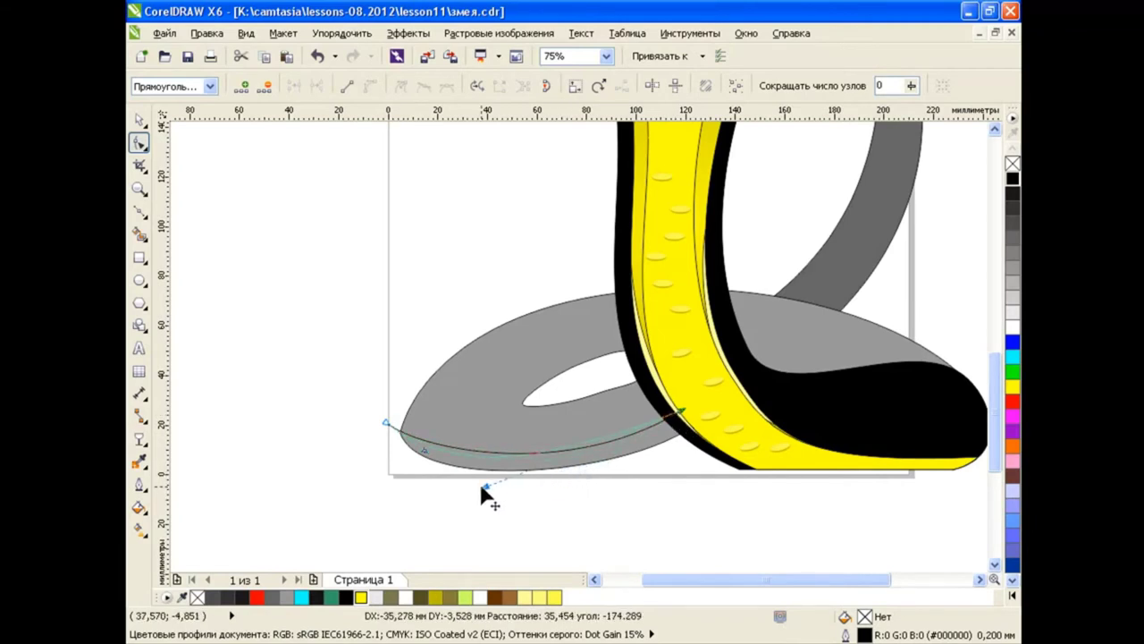
# Smart Fill the area below the curve yellow, then delete the guide curve.
pyautogui.click(139, 233)
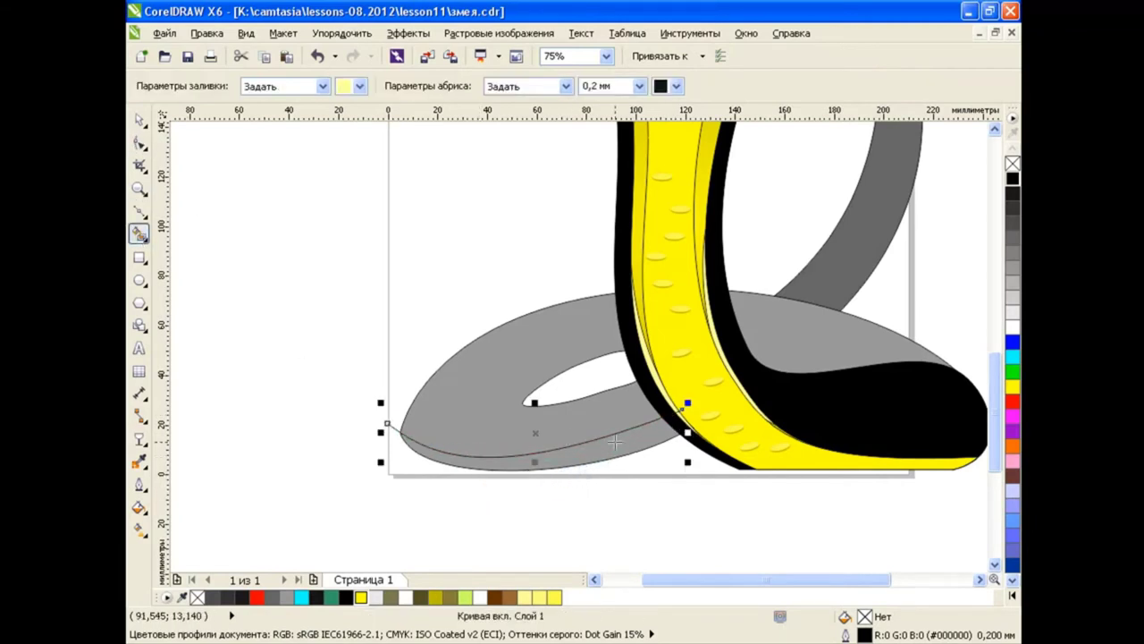
pyautogui.click(362, 86)
pyautogui.click(420, 120)
pyautogui.click(627, 441)
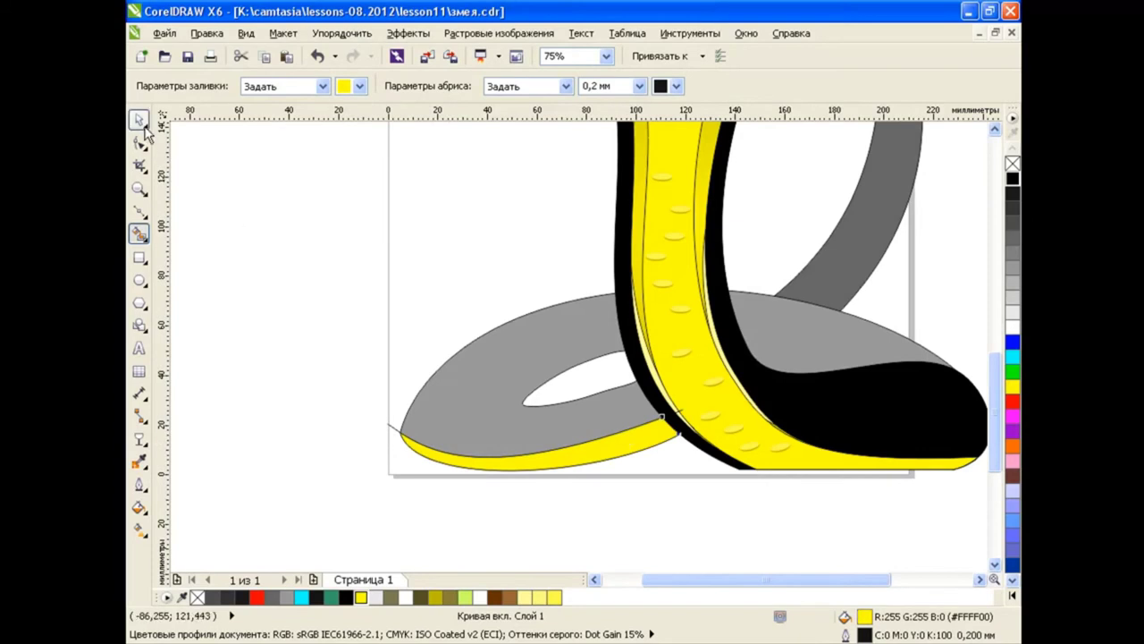
pyautogui.click(139, 119)
pyautogui.click(511, 449)
pyautogui.press('Delete')
pyautogui.scroll(2, 991, 398)
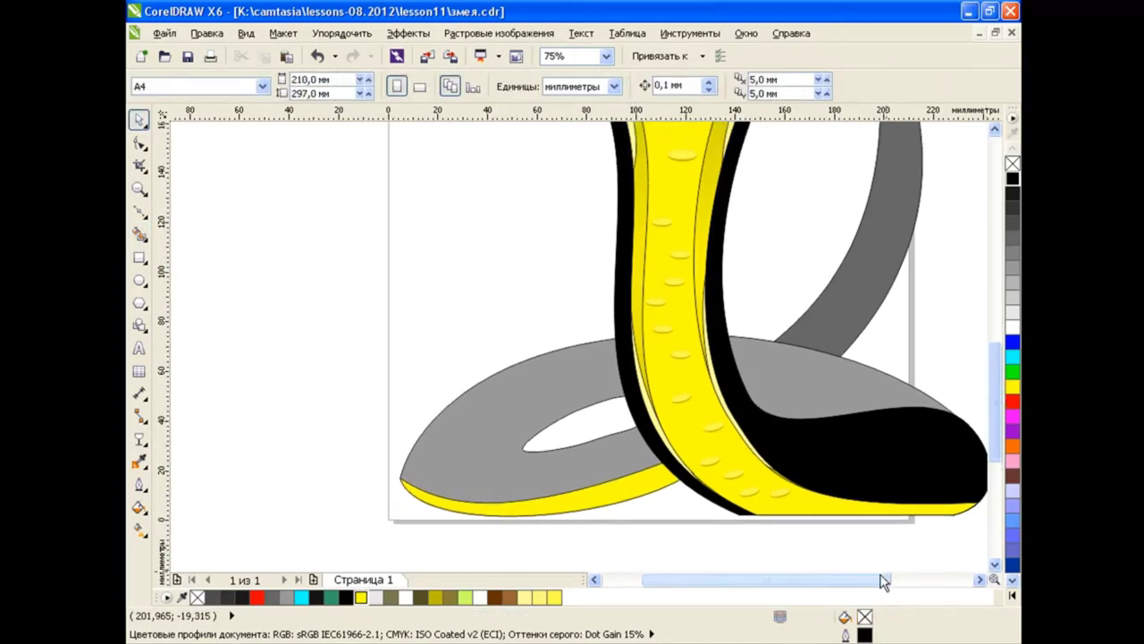
pyautogui.moveTo(883, 582); pyautogui.dragTo(978, 414)
pyautogui.scroll(1, 859, 357)
pyautogui.scroll(-2, 758, 304)
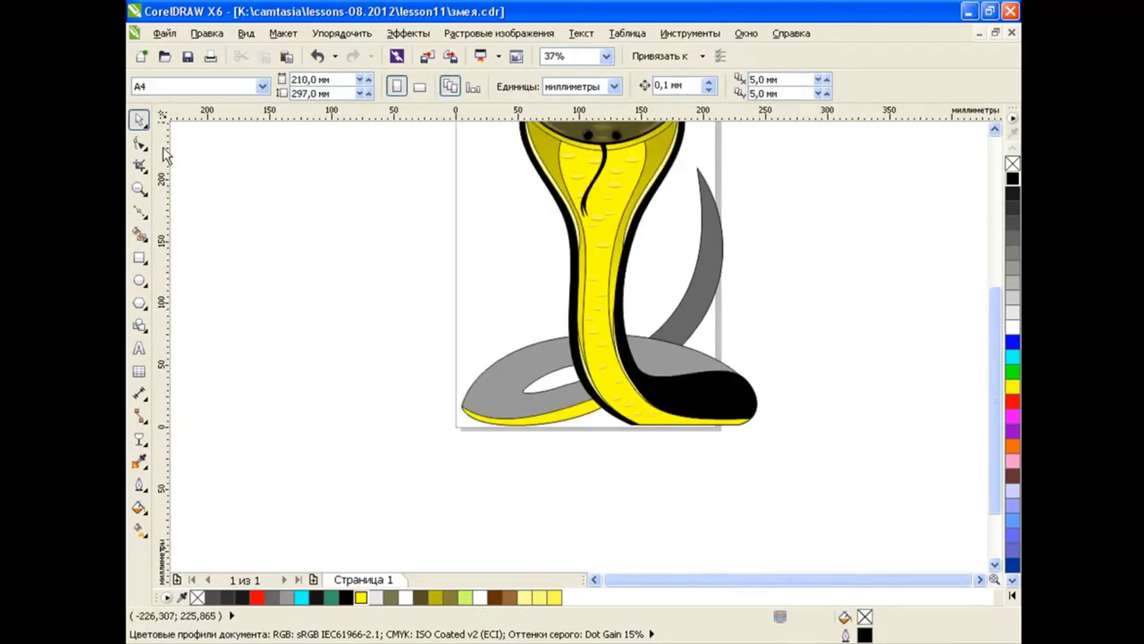
# Draw a line from the tail tip to the lower body and bend it along the tail's curve.
pyautogui.click(140, 211)
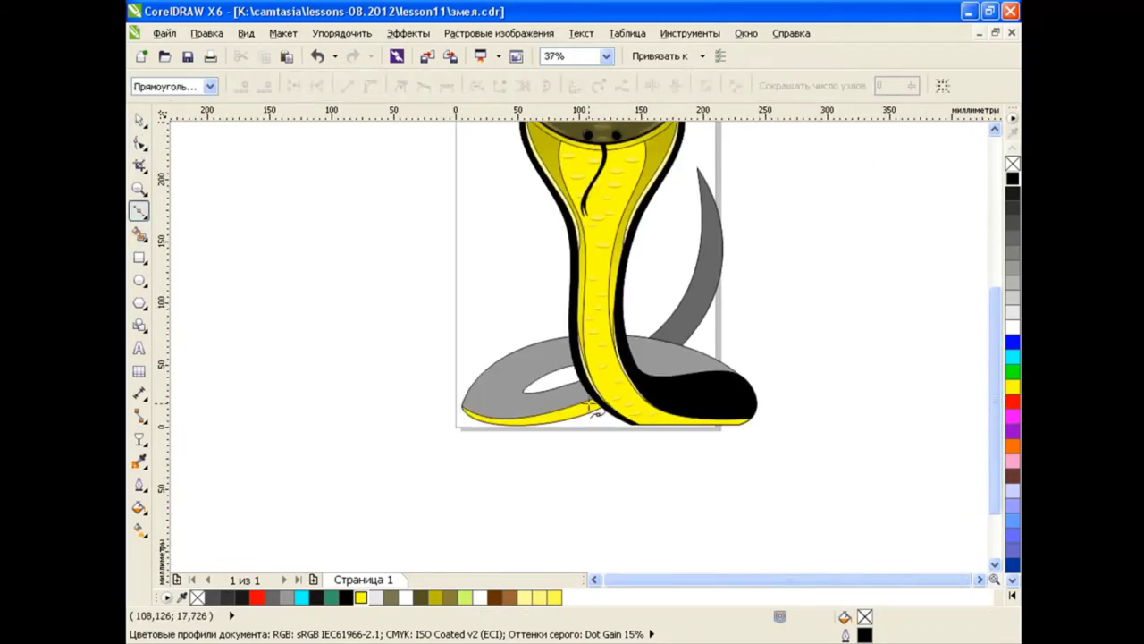
pyautogui.click(696, 166)
pyautogui.scroll(2, 626, 394)
pyautogui.click(586, 437)
pyautogui.press('F10')
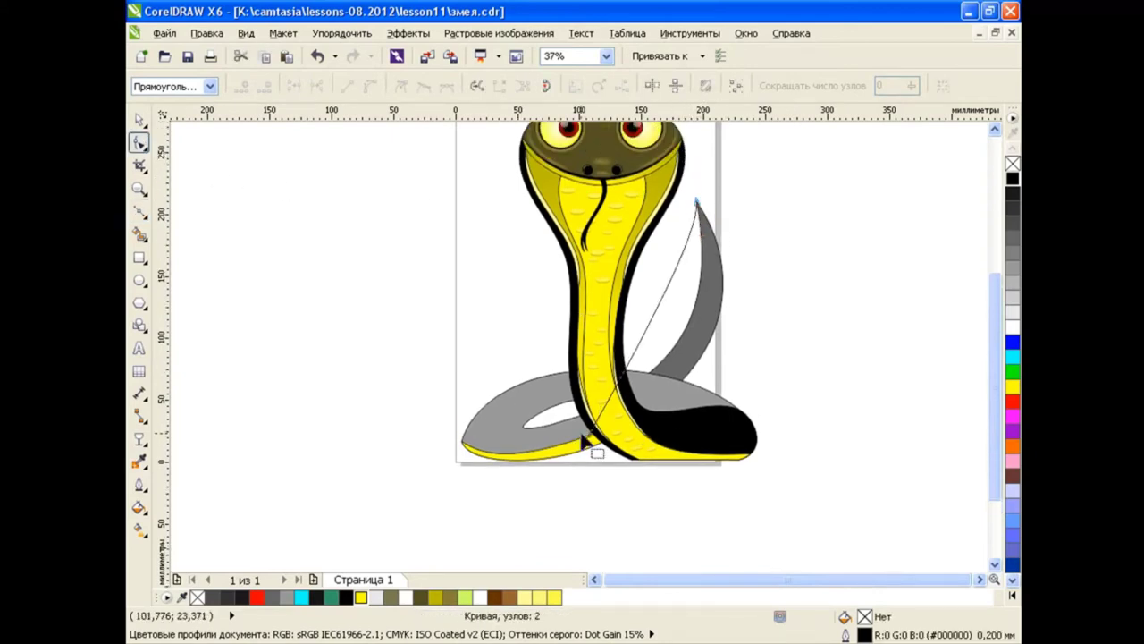
pyautogui.click(594, 438)
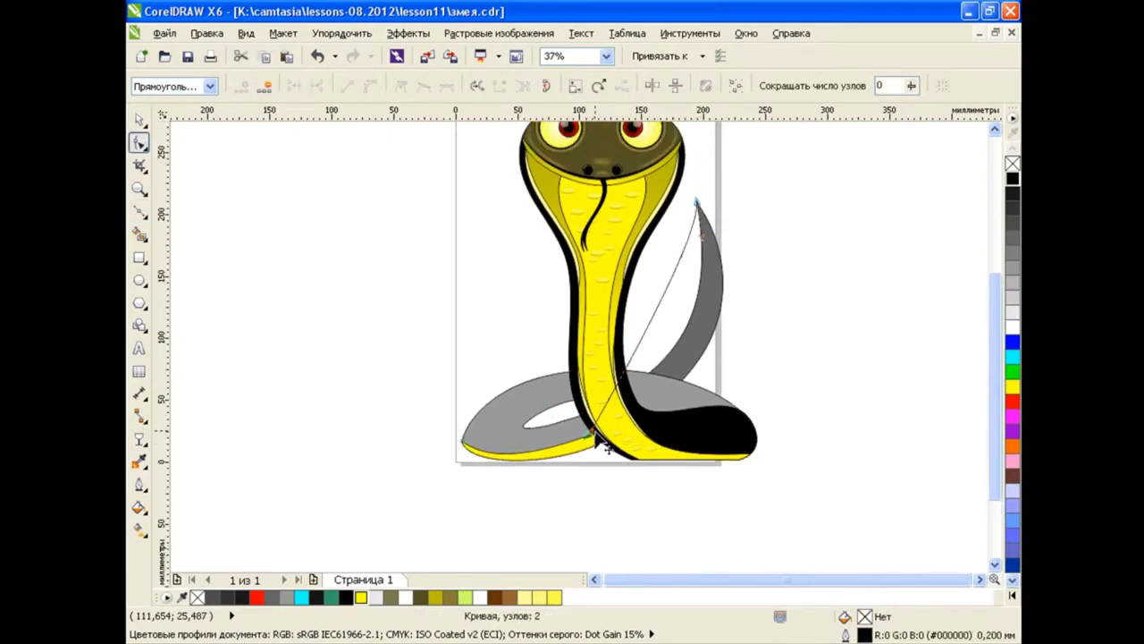
pyautogui.moveTo(606, 444)
pyautogui.mouseDown()
pyautogui.moveTo(720, 296)
pyautogui.moveTo(742, 332)
pyautogui.mouseUp()
pyautogui.click(139, 118)
# Smart Fill the strip beside the tail yellow, then select it together with the belly.
pyautogui.click(139, 233)
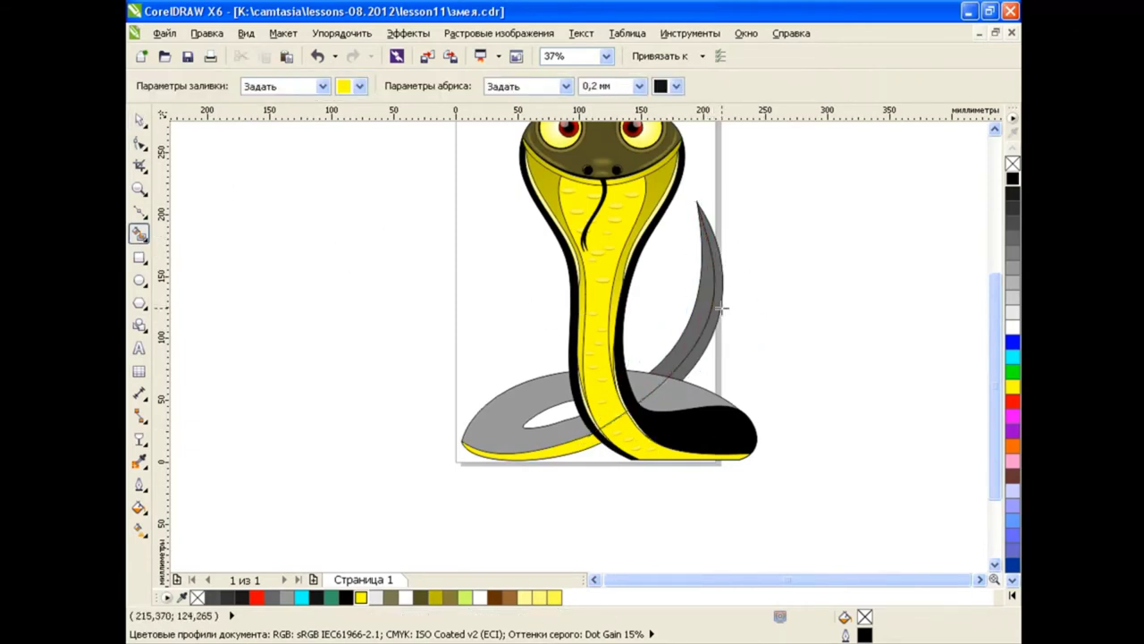
pyautogui.click(713, 315)
pyautogui.click(139, 119)
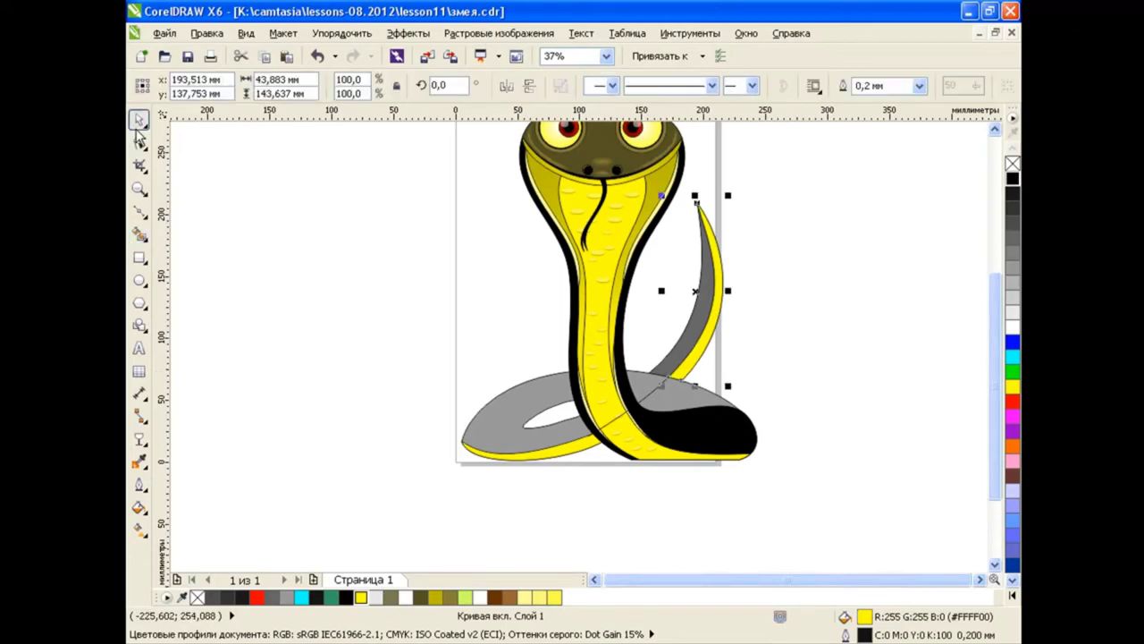
pyautogui.click(418, 331)
pyautogui.click(624, 422)
pyautogui.click(849, 394)
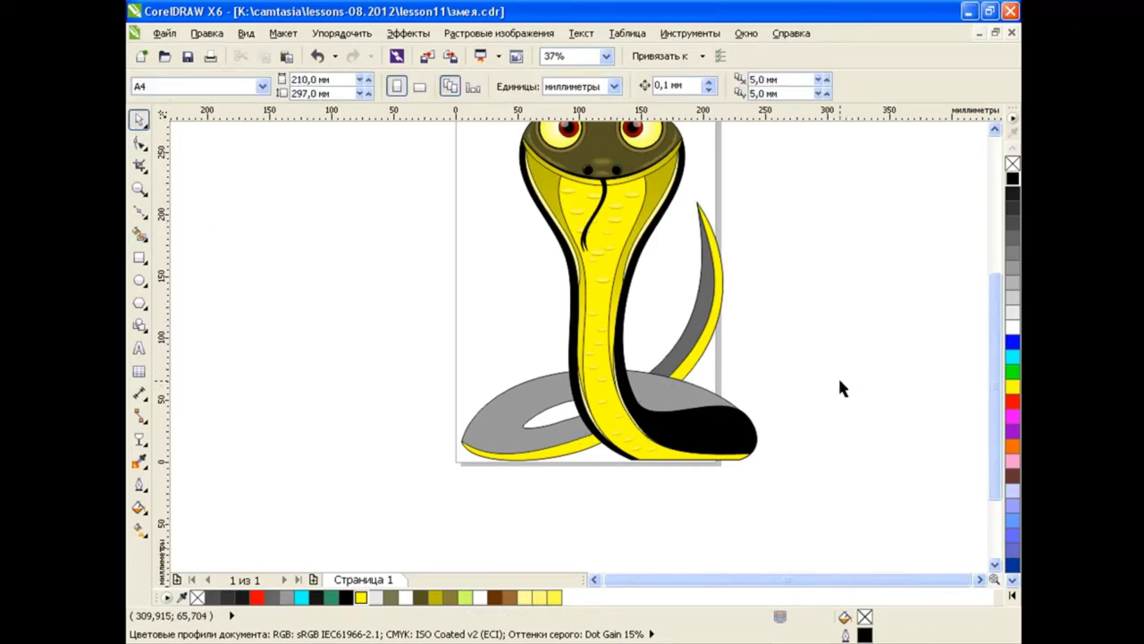
pyautogui.click(711, 340)
pyautogui.keyDown('shift'); pyautogui.click(549, 454); pyautogui.keyUp('shift')
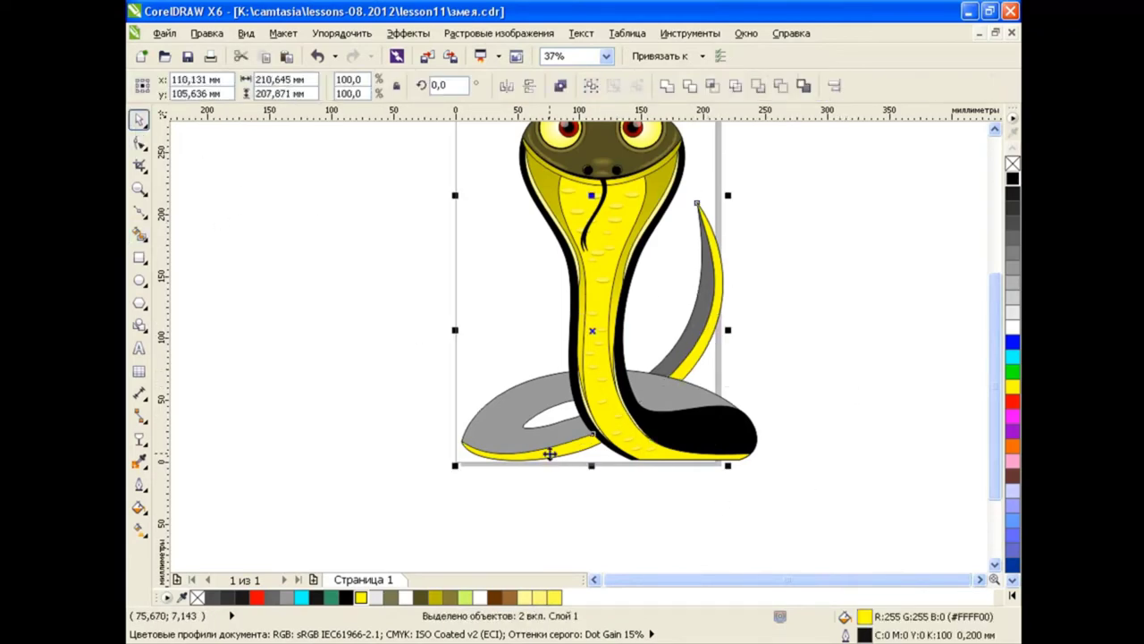
# Copy the belly's fountain fill onto the tail strip with Copy Properties From.
pyautogui.click(207, 33)
pyautogui.click(259, 274)
pyautogui.click(629, 365)
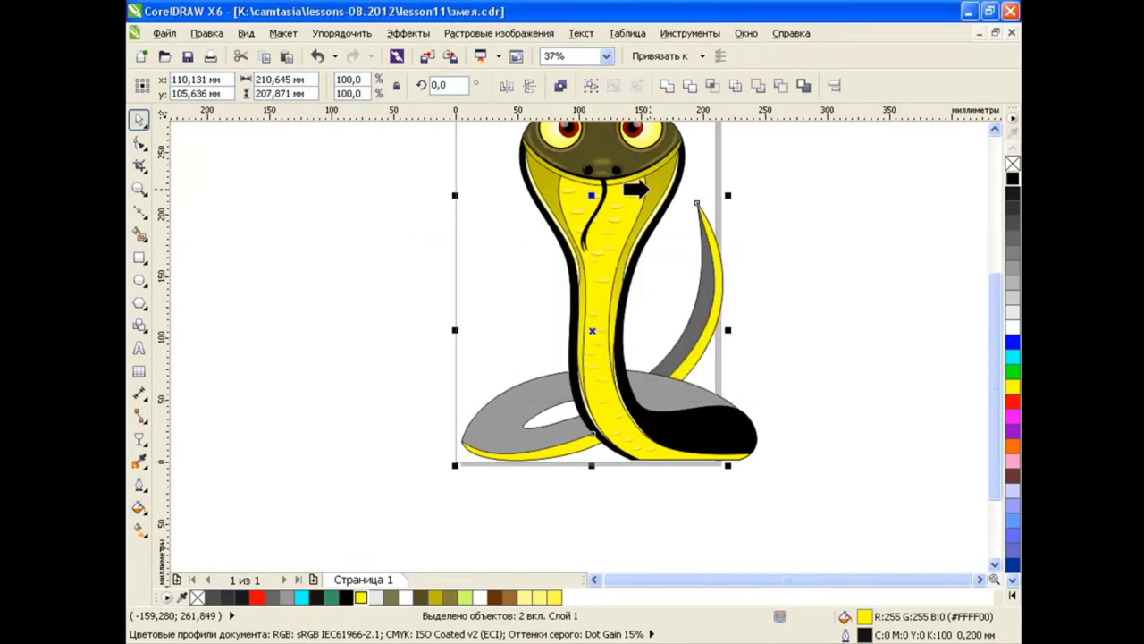
pyautogui.click(642, 171)
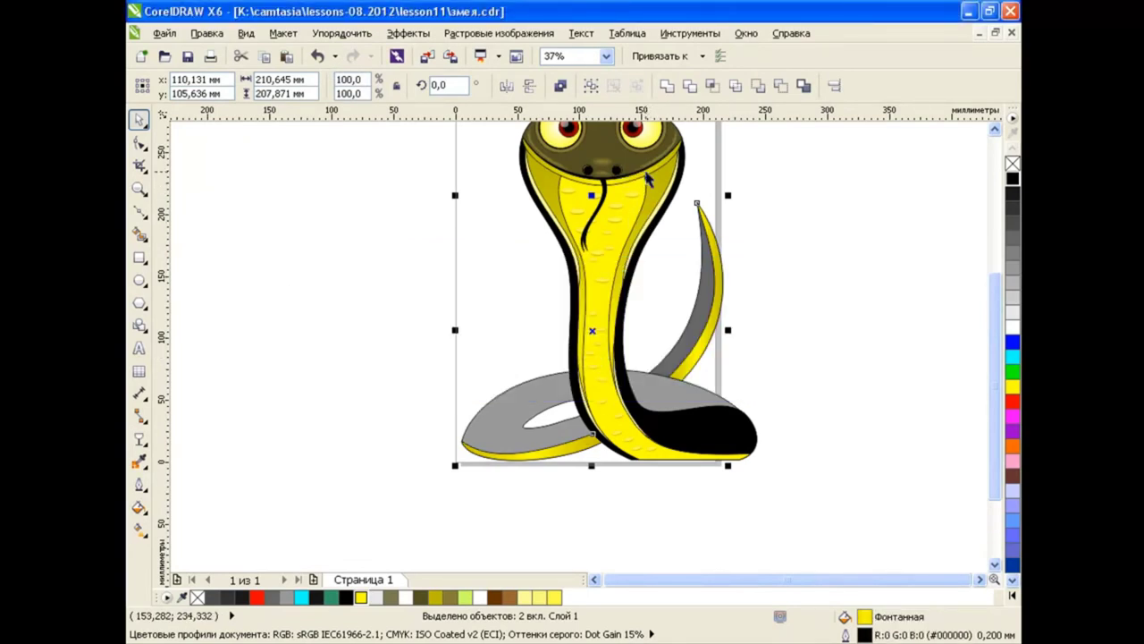
pyautogui.click(824, 286)
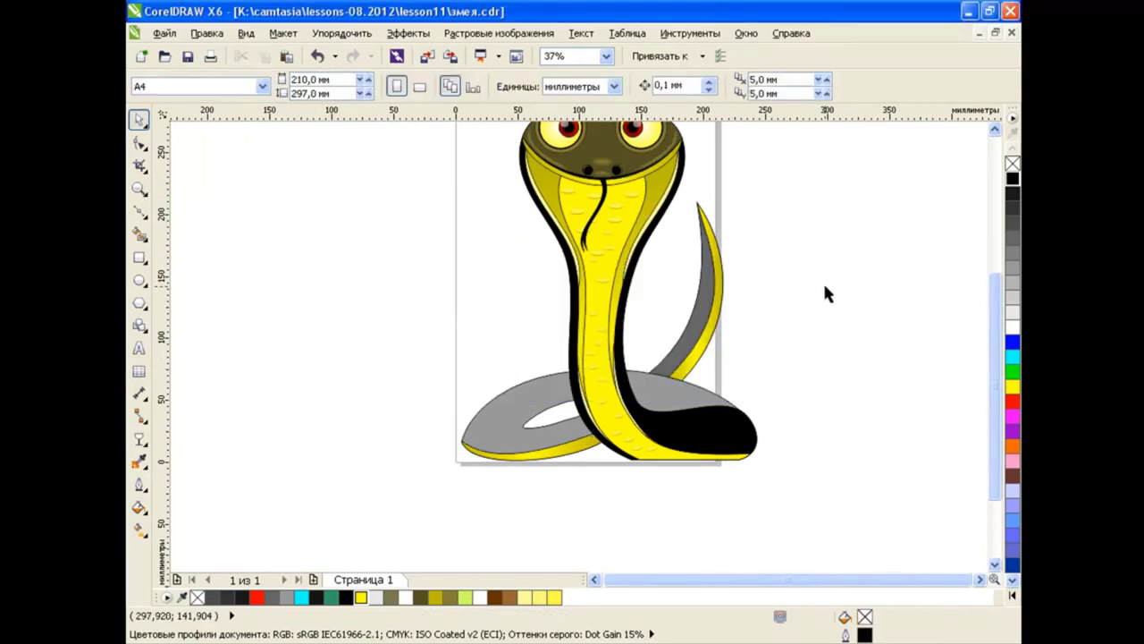
# Try a black fill and white outline on the coiled body, then revert it to grey.
pyautogui.click(674, 398)
pyautogui.click(1015, 183)
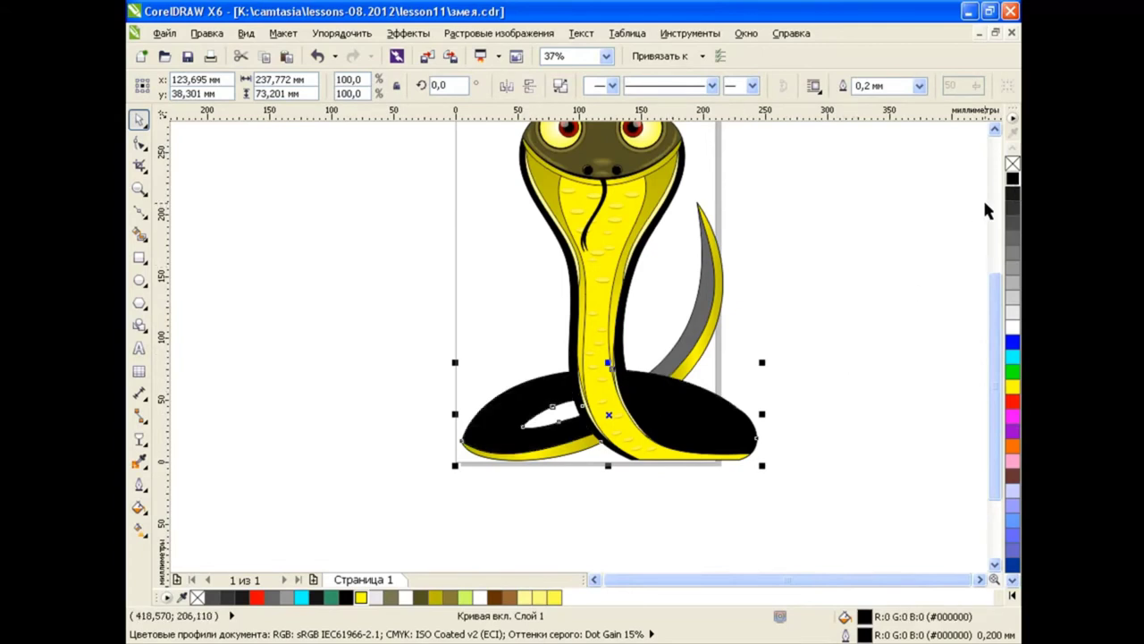
pyautogui.rightClick(1012, 327)
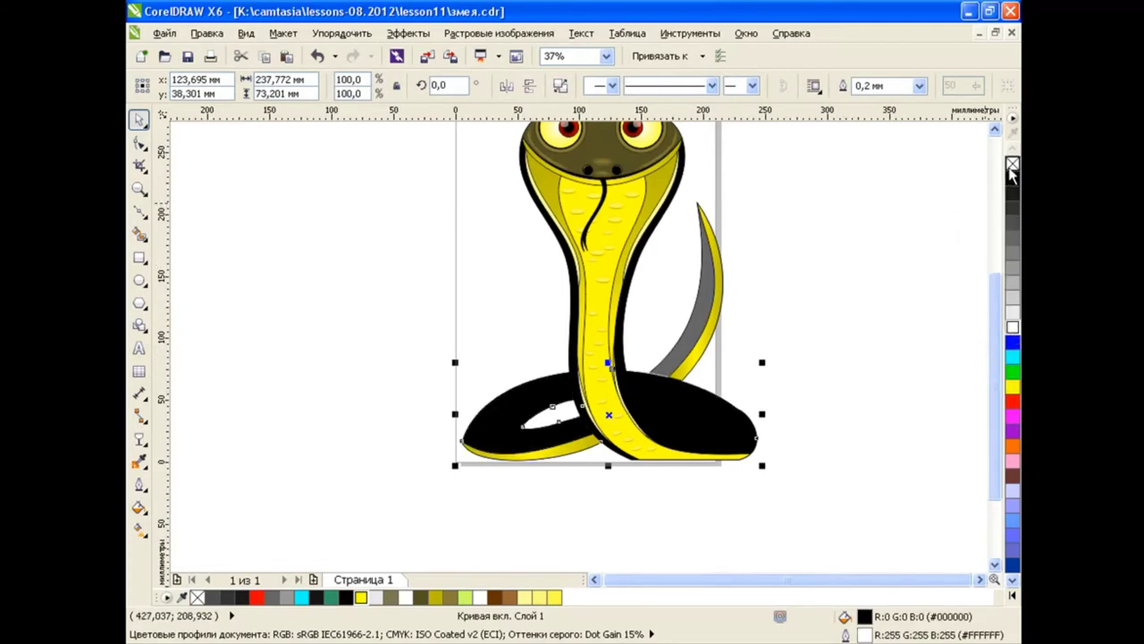
pyautogui.click(1013, 253)
pyautogui.click(880, 351)
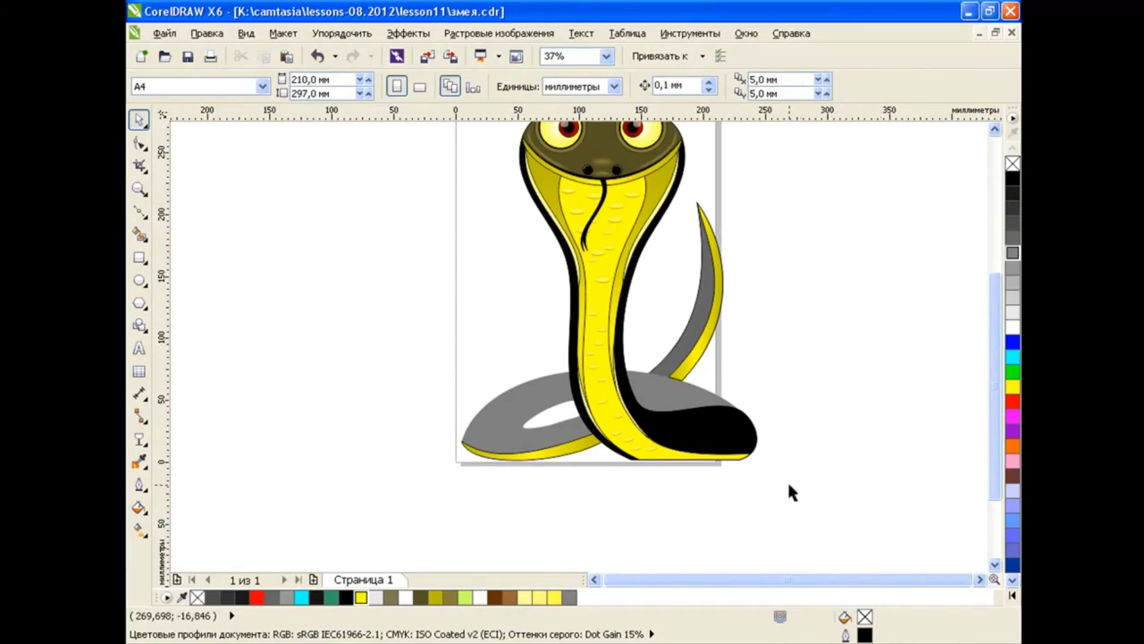
# Draw a 66.675 × 16.933 mm ellipse over the black coil end.
pyautogui.scroll(2, 802, 466)
pyautogui.scroll(-1, 881, 504)
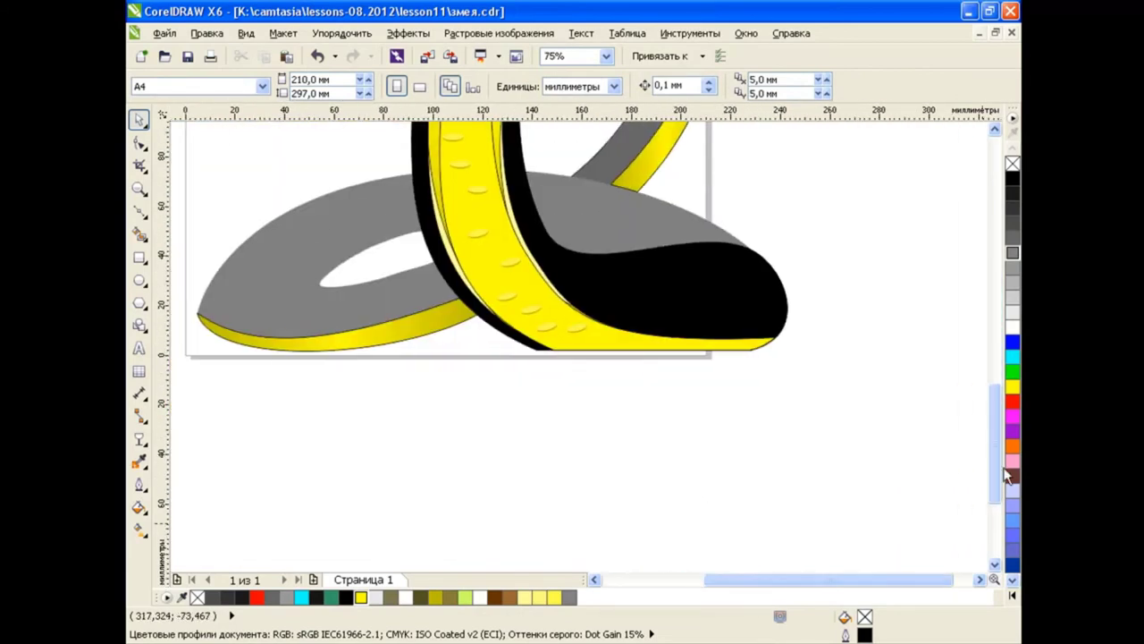
pyautogui.scroll(-1, 879, 394)
pyautogui.press('F7')
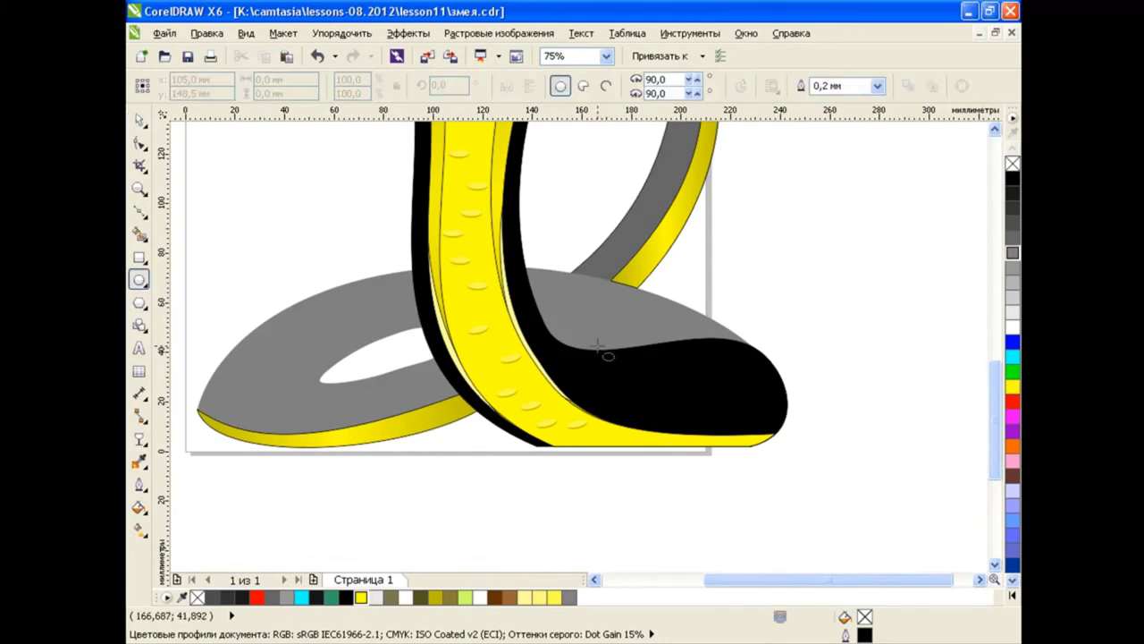
pyautogui.moveTo(587, 341); pyautogui.dragTo(754, 383)
# Mesh-fill the ellipse with a #FFFF4C yellow centre and black edges.
pyautogui.moveTo(670, 368); pyautogui.dragTo(673, 370)
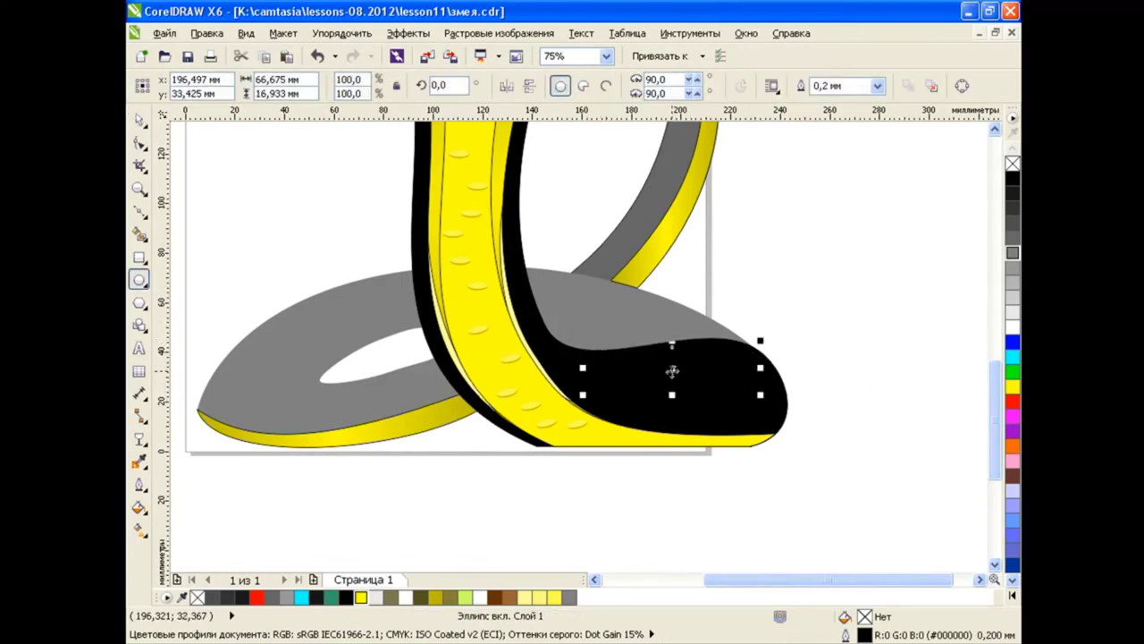
pyautogui.click(141, 532)
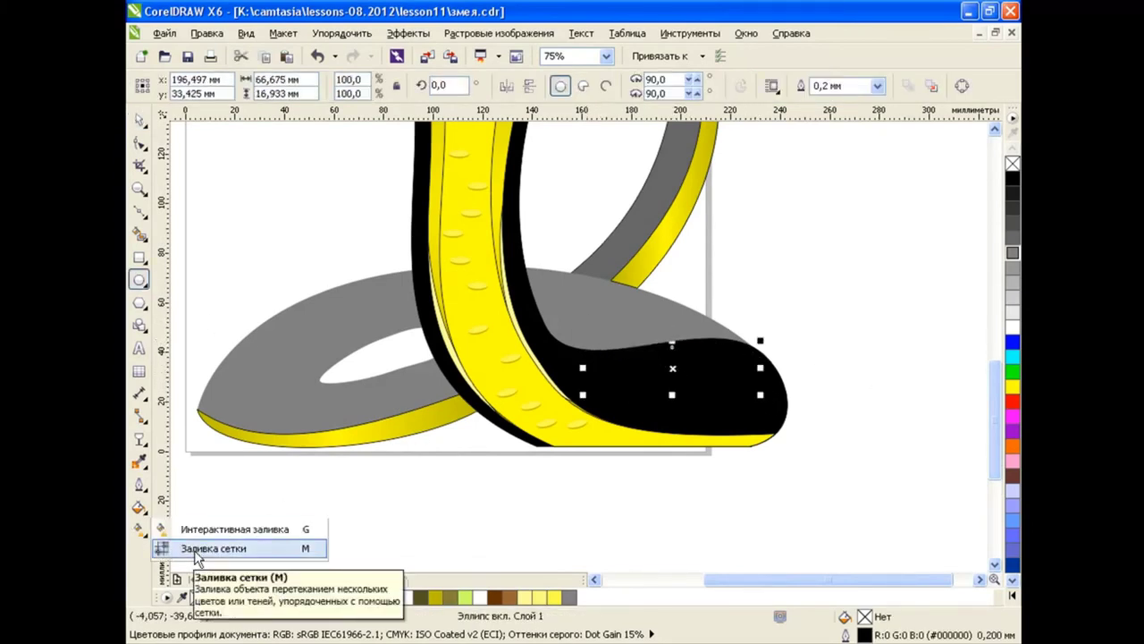
pyautogui.click(201, 544)
pyautogui.click(554, 598)
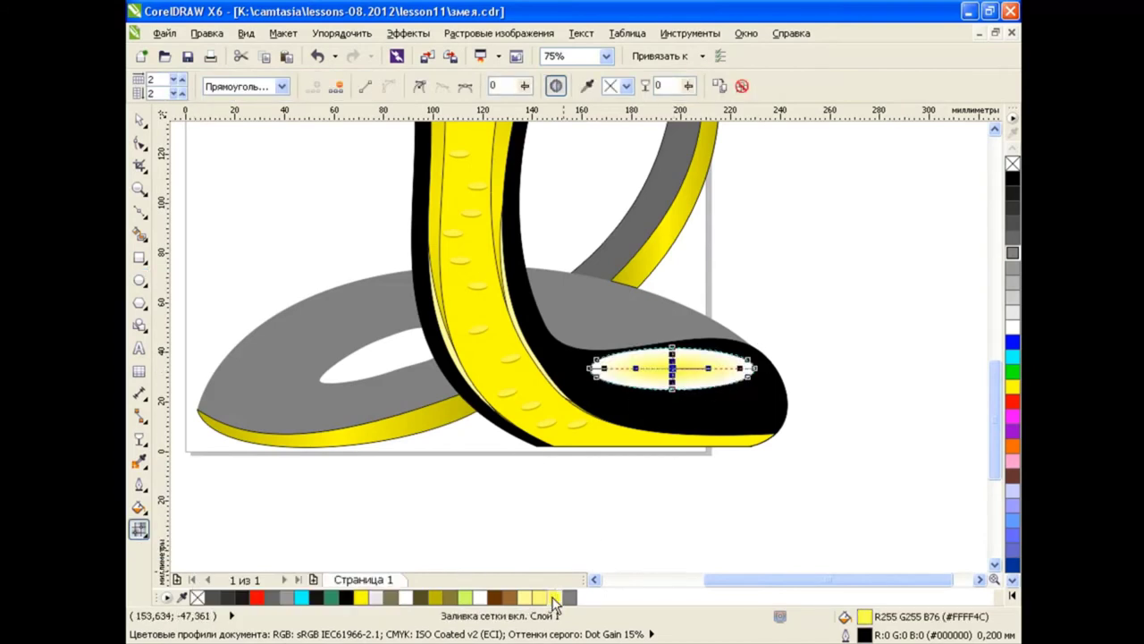
pyautogui.click(1013, 178)
pyautogui.click(559, 599)
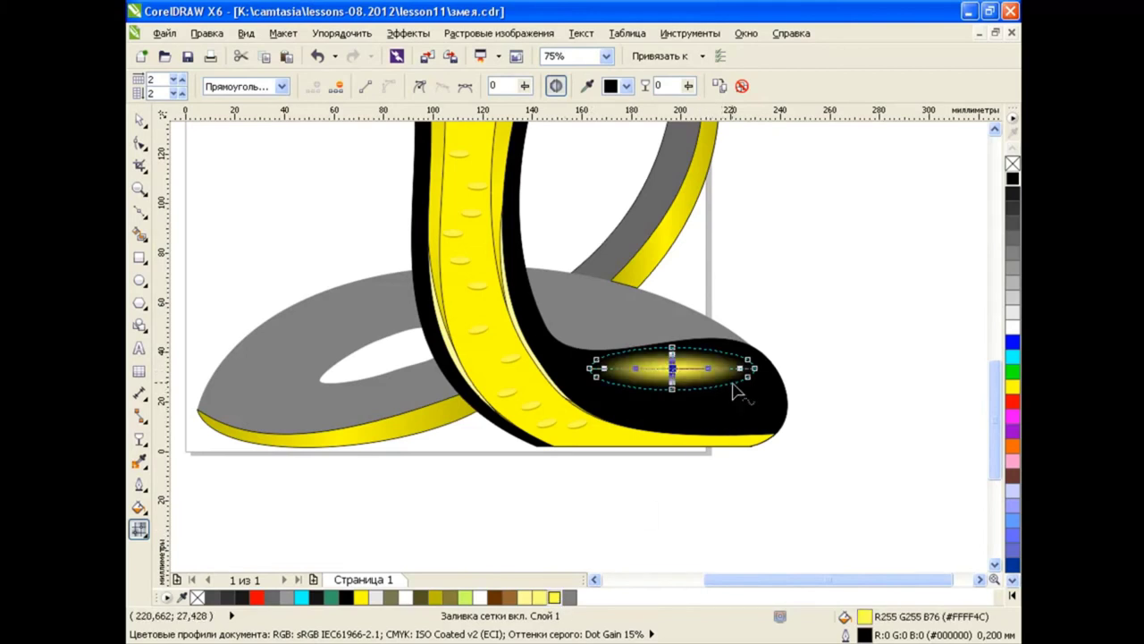
# Rotate the highlight 4.5°, scale it to 110%, and nudge it slightly right.
pyautogui.click(139, 119)
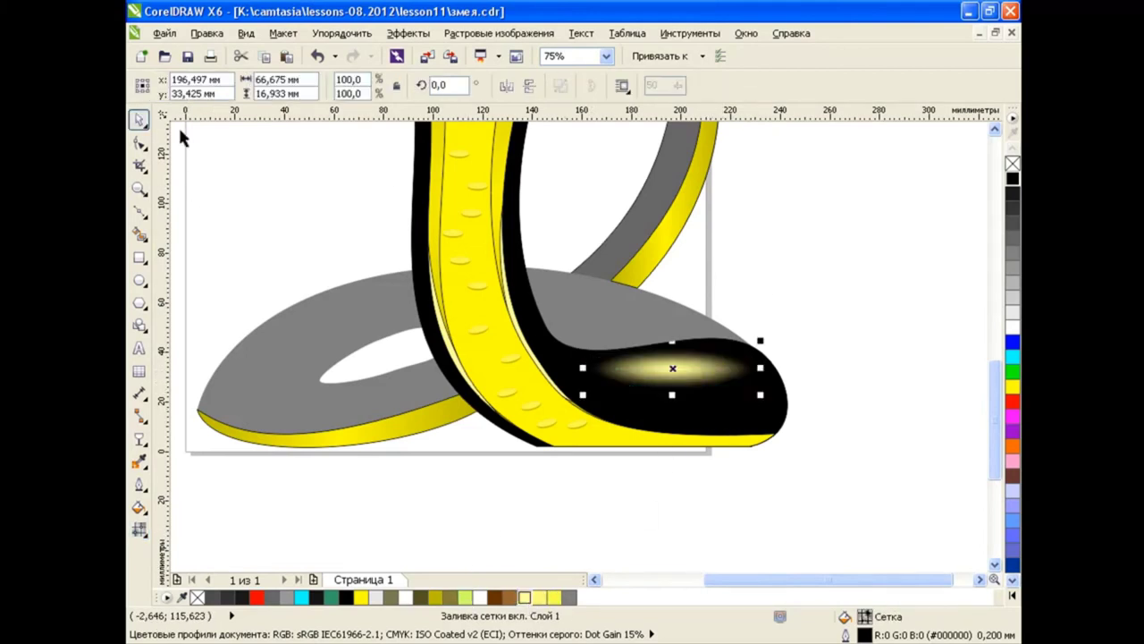
pyautogui.doubleClick(673, 367)
pyautogui.moveTo(757, 344); pyautogui.dragTo(760, 332)
pyautogui.press('Escape')
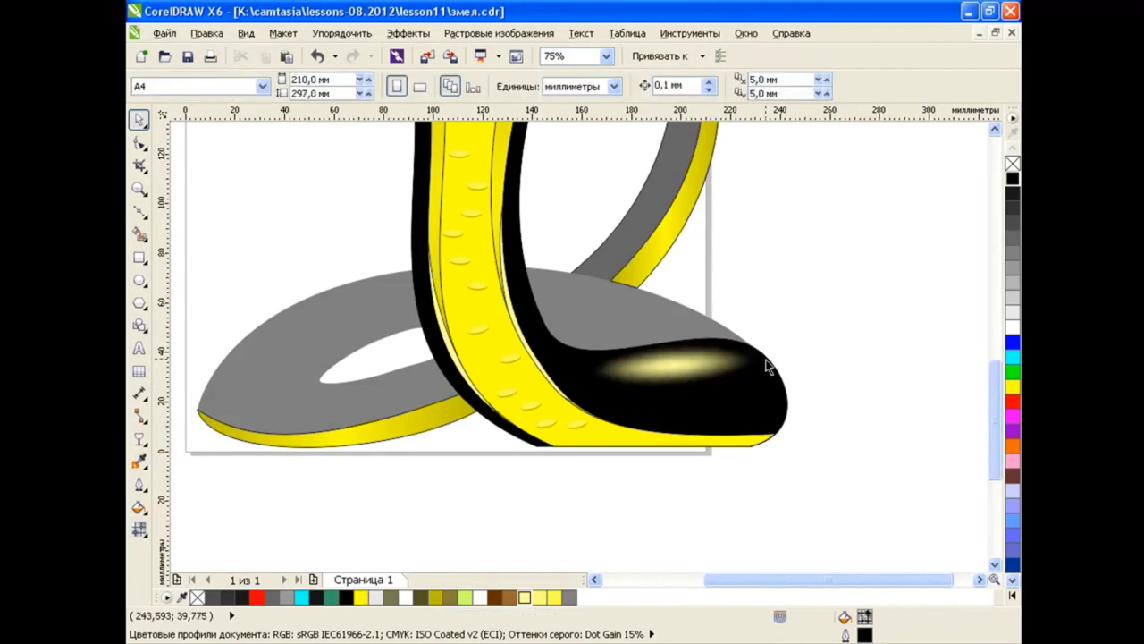
pyautogui.click(584, 388)
pyautogui.moveTo(586, 389); pyautogui.dragTo(565, 408)
pyautogui.press('Escape')
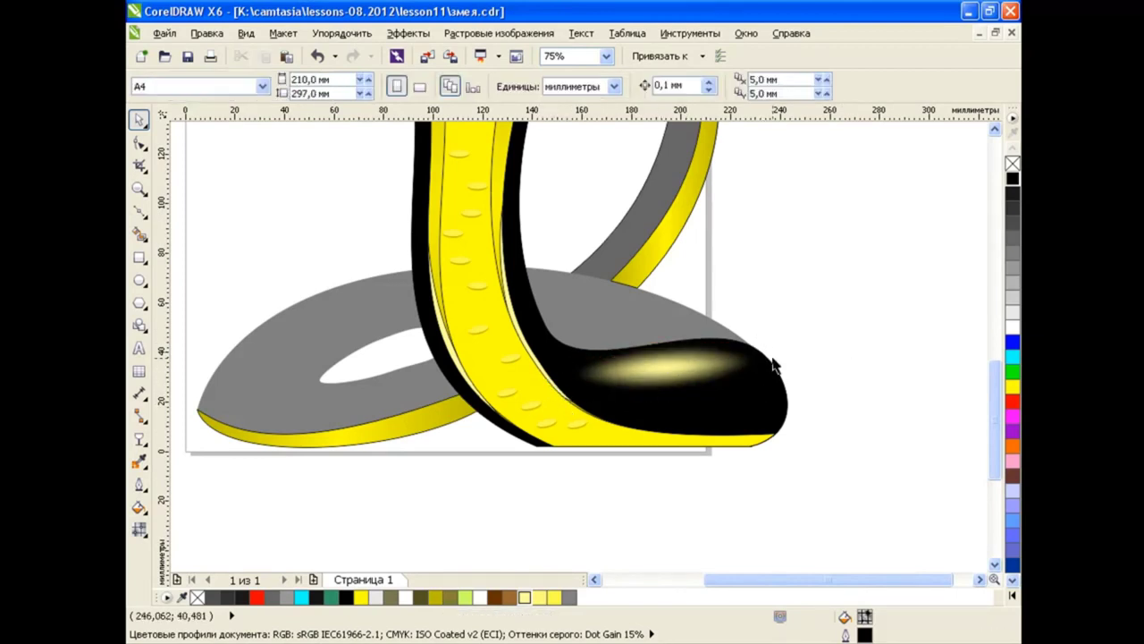
pyautogui.moveTo(697, 360); pyautogui.dragTo(705, 366)
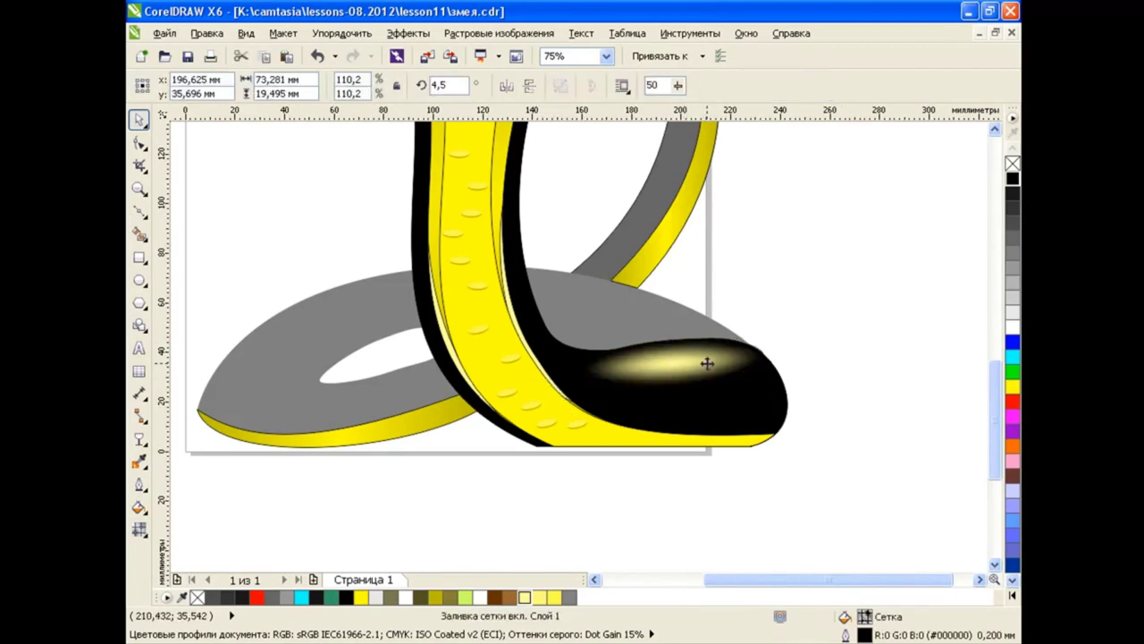
pyautogui.click(832, 321)
# Paste a duplicate highlight, shrink it, and rotate it onto the coil tip.
pyautogui.click(684, 382)
pyautogui.click(288, 56)
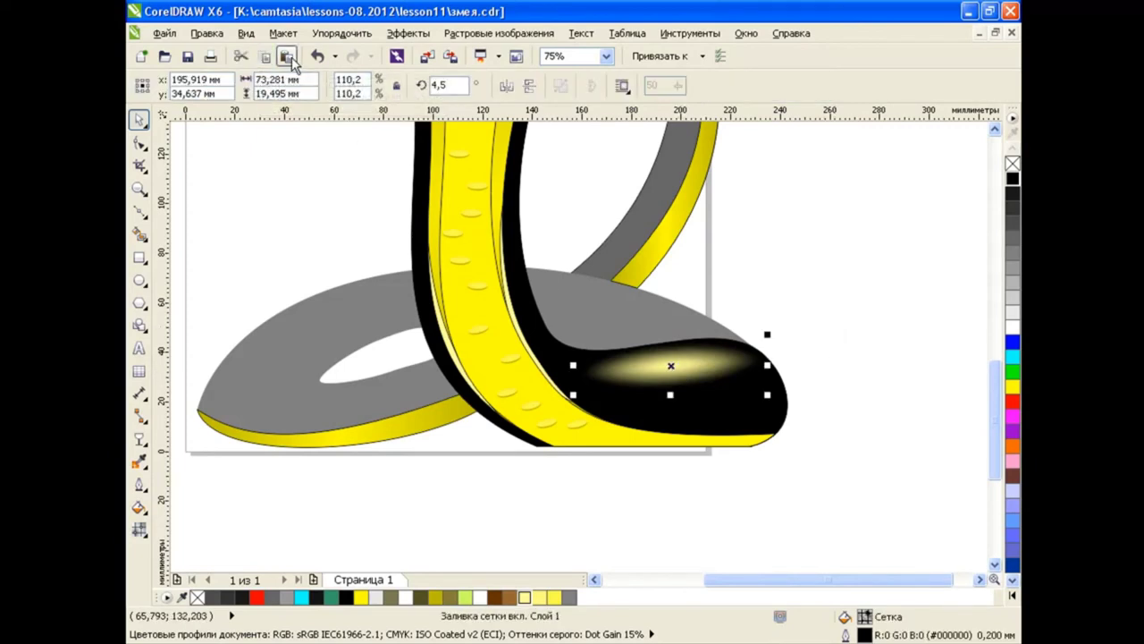
pyautogui.moveTo(658, 382)
pyautogui.mouseDown()
pyautogui.moveTo(757, 329)
pyautogui.moveTo(754, 390)
pyautogui.mouseUp()
pyautogui.moveTo(753, 342); pyautogui.dragTo(725, 343)
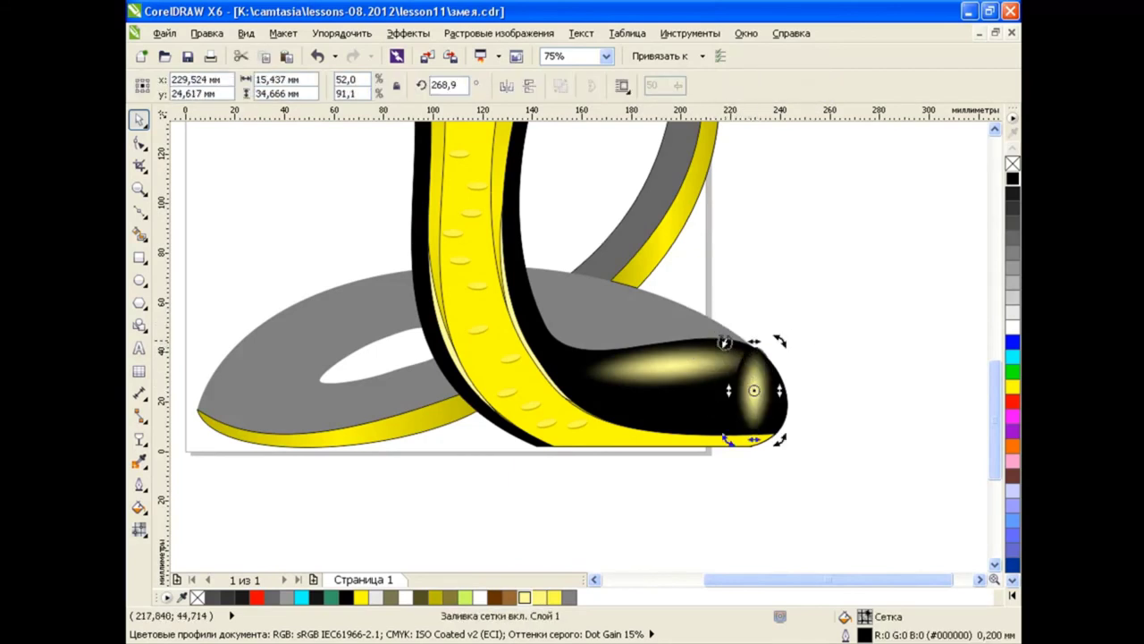
pyautogui.click(759, 388)
pyautogui.moveTo(759, 388); pyautogui.dragTo(765, 392)
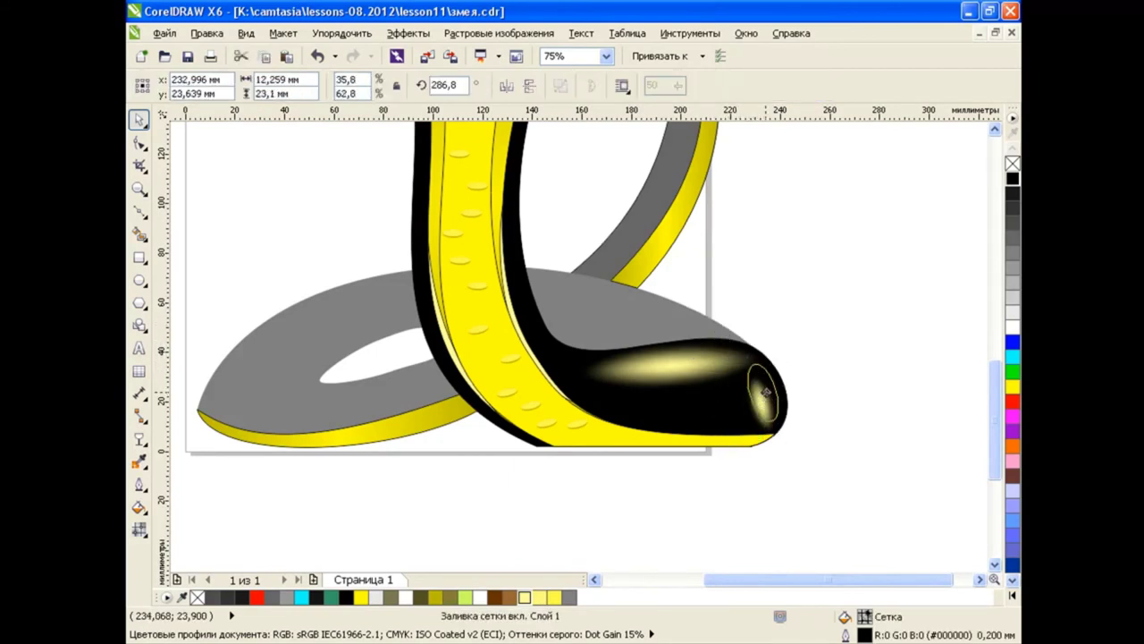
pyautogui.click(877, 356)
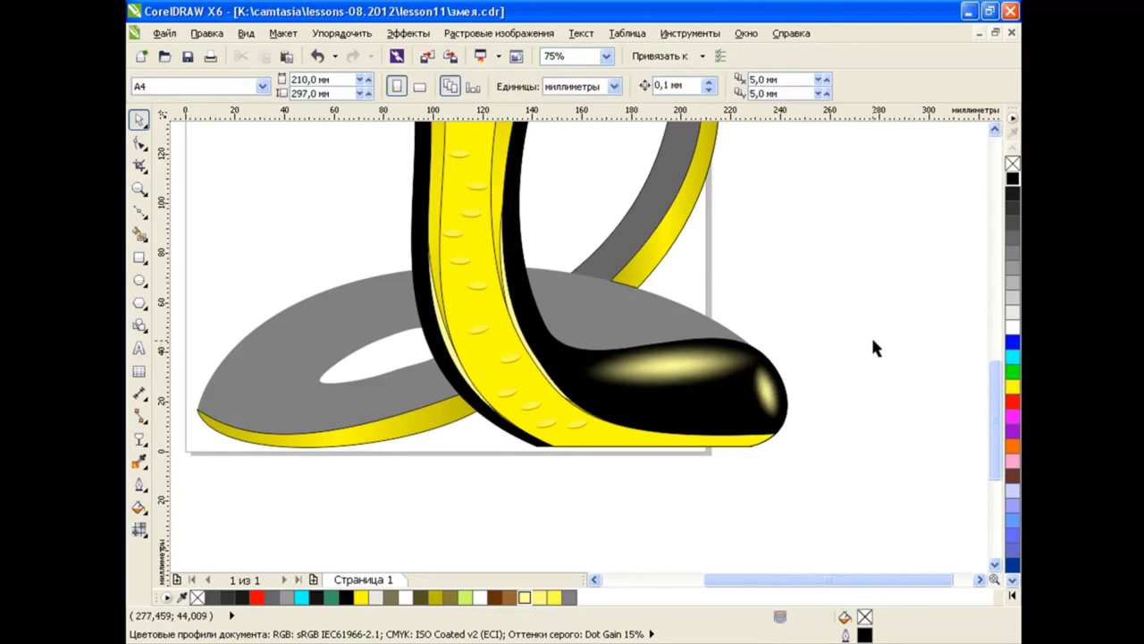
# Place another highlight copy up on the grey coil, rotated to about 344°.
pyautogui.click(691, 369)
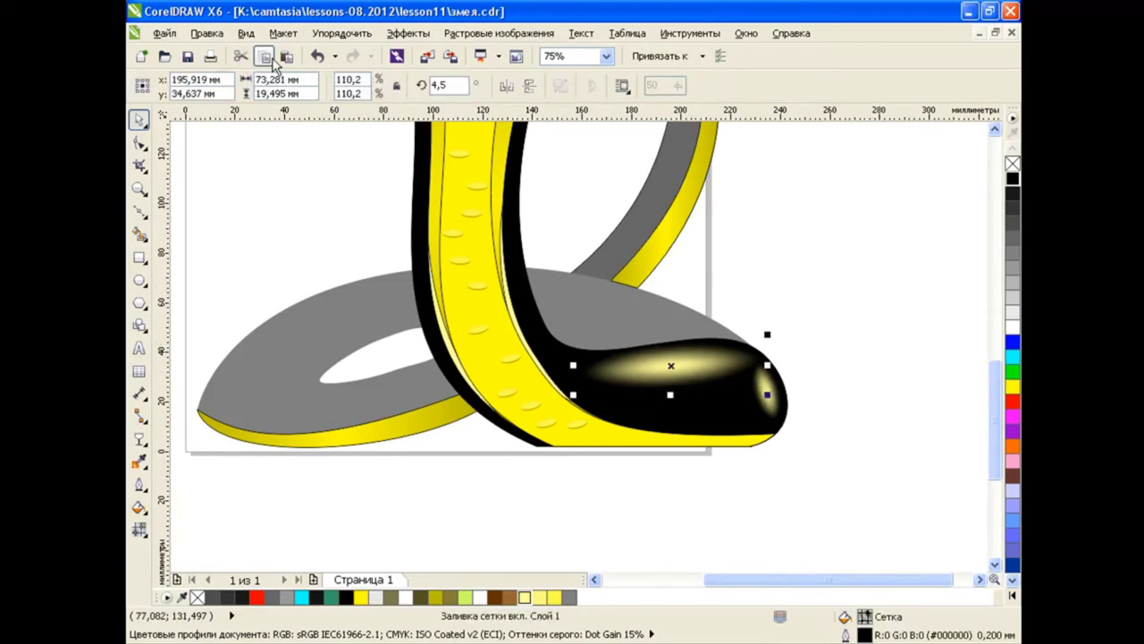
pyautogui.click(286, 58)
pyautogui.moveTo(670, 367); pyautogui.dragTo(664, 315)
pyautogui.click(665, 315)
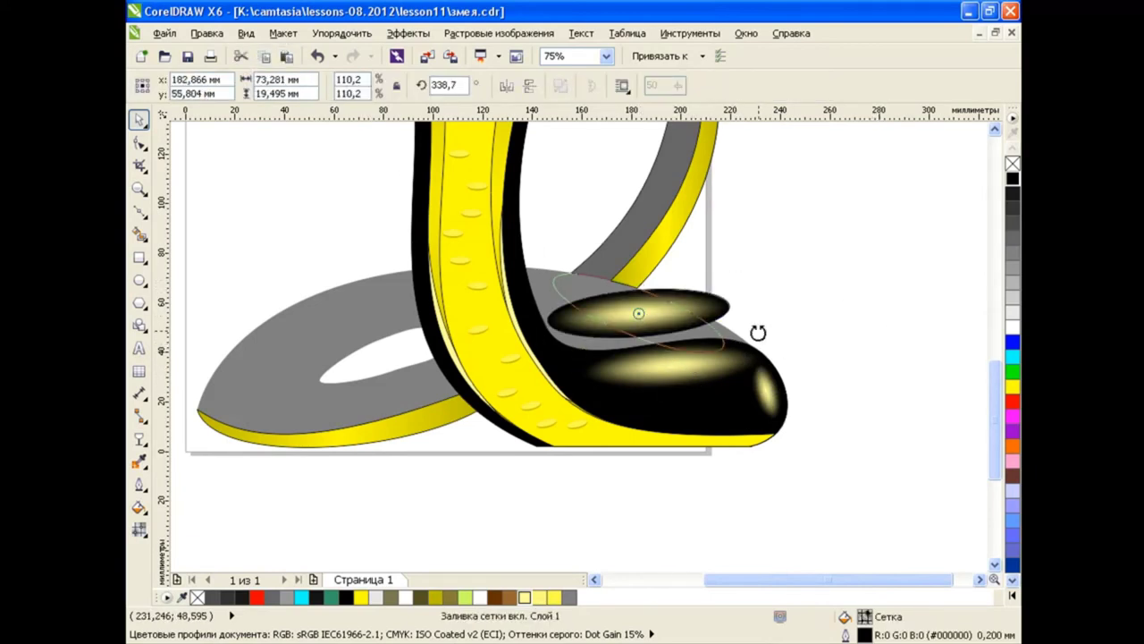
pyautogui.moveTo(735, 283); pyautogui.dragTo(845, 328)
pyautogui.click(845, 327)
pyautogui.click(625, 313)
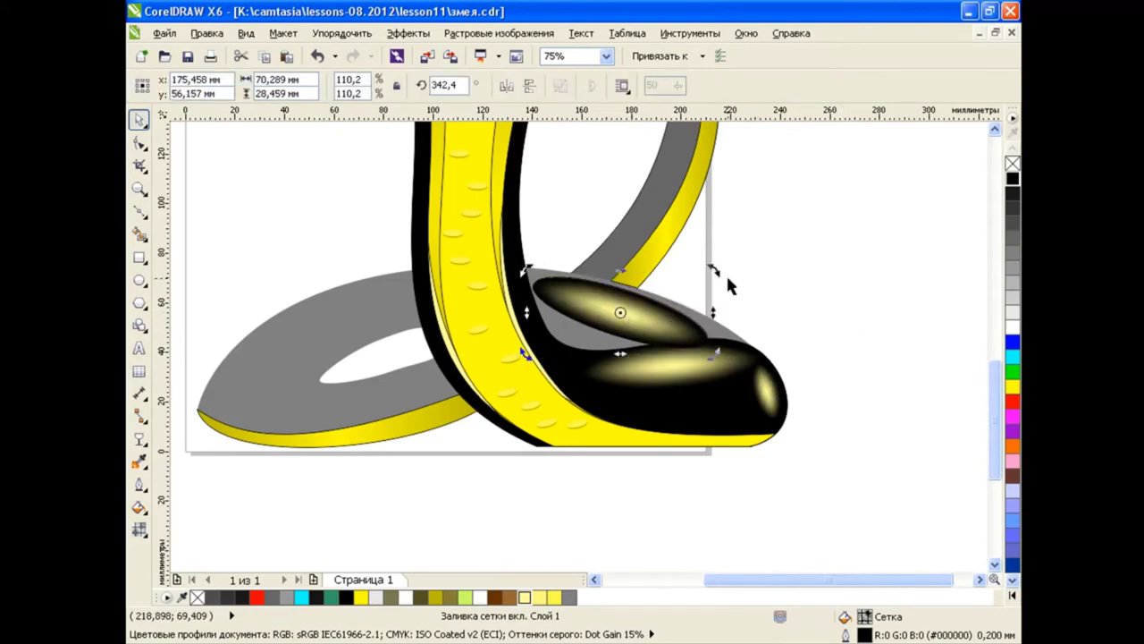
pyautogui.moveTo(727, 277); pyautogui.dragTo(715, 268)
pyautogui.press('Escape')
pyautogui.click(650, 328)
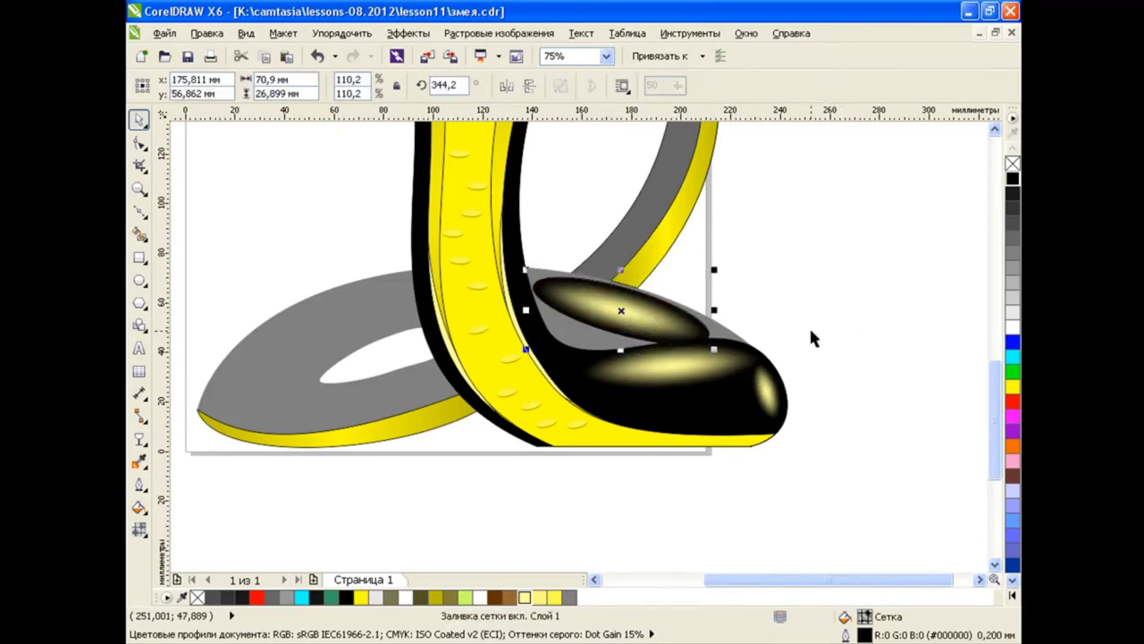
pyautogui.click(809, 325)
pyautogui.click(637, 314)
# Place a mirrored highlight copy on the left loop's upper edge, rotated to 209.7°.
pyautogui.click(506, 89)
pyautogui.moveTo(625, 310); pyautogui.dragTo(308, 350)
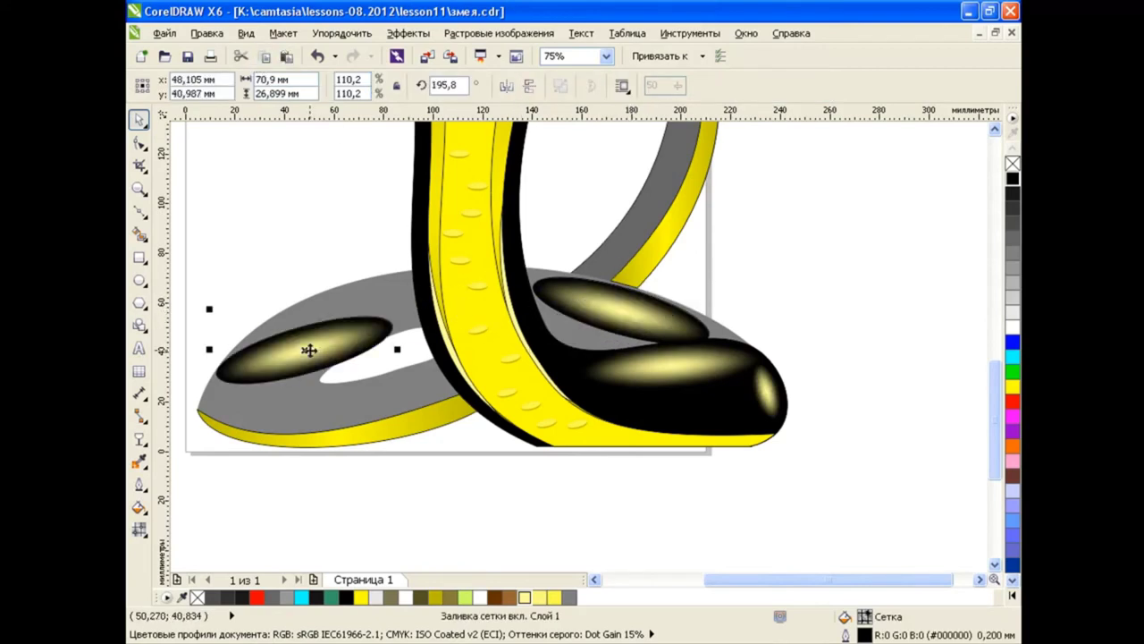
pyautogui.moveTo(215, 317); pyautogui.dragTo(204, 332)
pyautogui.press('Escape')
pyautogui.click(311, 323)
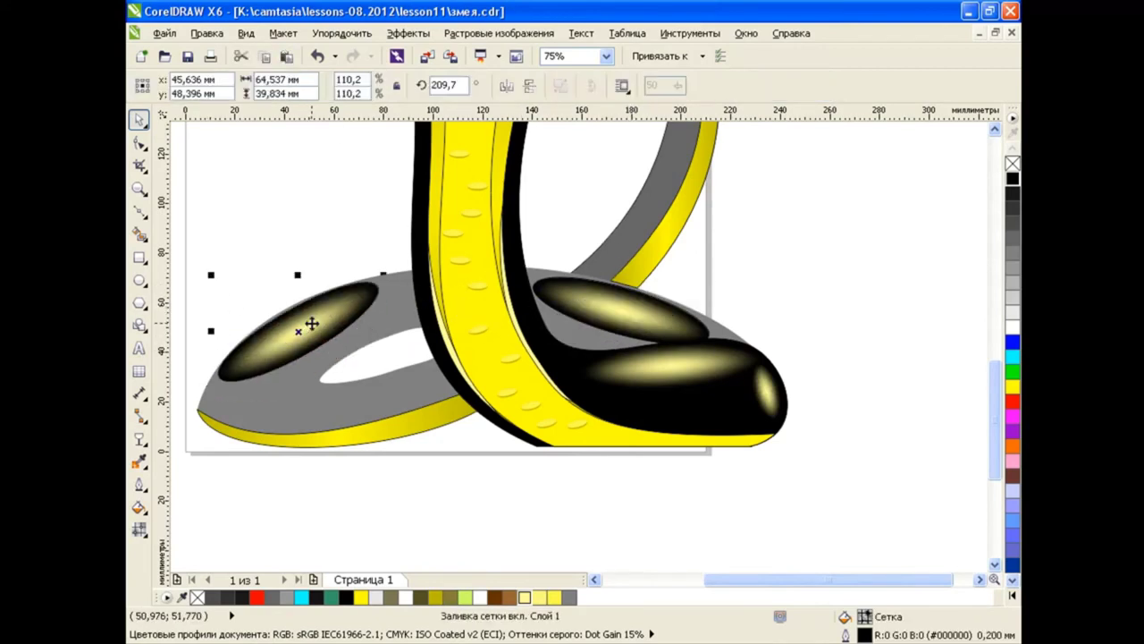
pyautogui.click(353, 236)
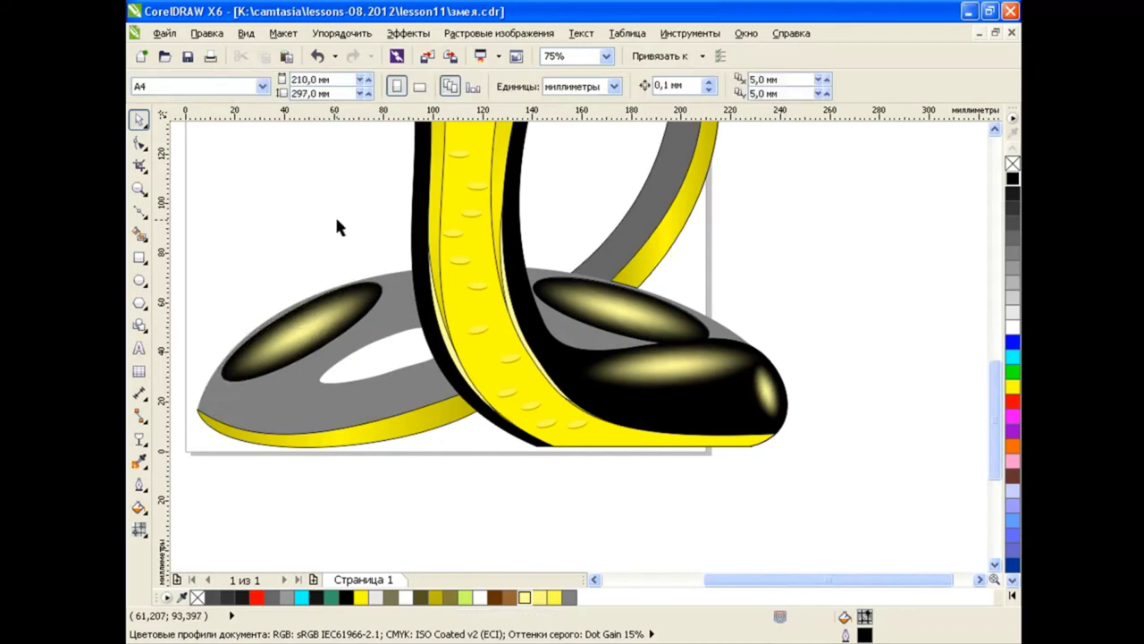
# Paste a smaller, flatter highlight near the left loop's bottom and move a copy onto the tail band.
pyautogui.press('m')
pyautogui.click(336, 408)
pyautogui.hotkey('ctrl', 'v')
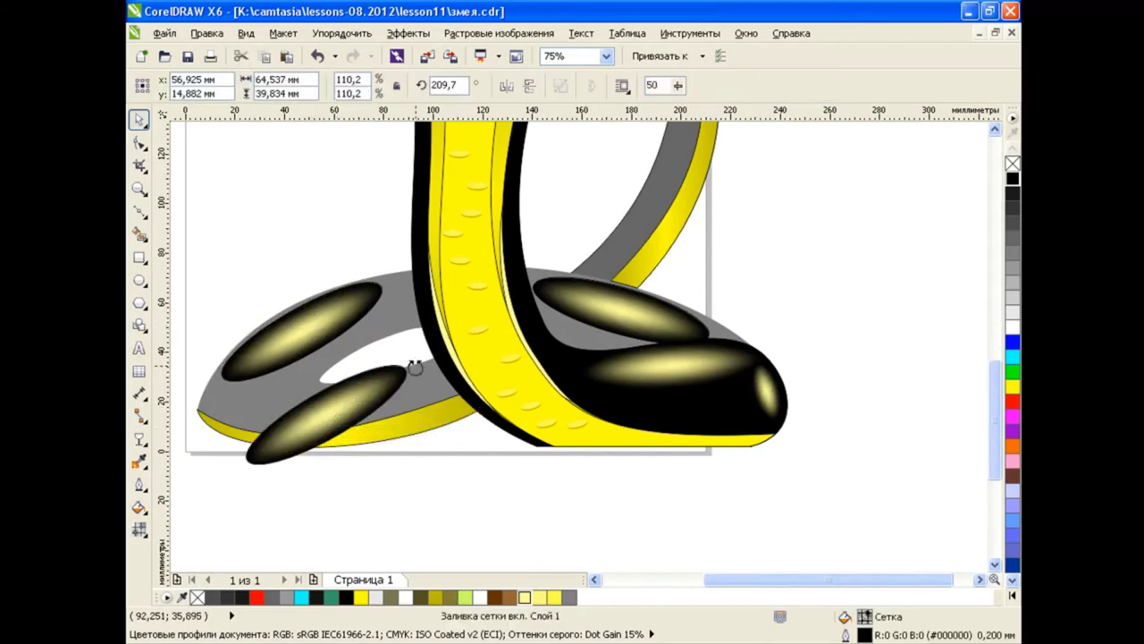
pyautogui.moveTo(336, 407); pyautogui.dragTo(347, 407)
pyautogui.moveTo(422, 435)
pyautogui.mouseDown()
pyautogui.moveTo(351, 409)
pyautogui.moveTo(386, 404)
pyautogui.mouseUp()
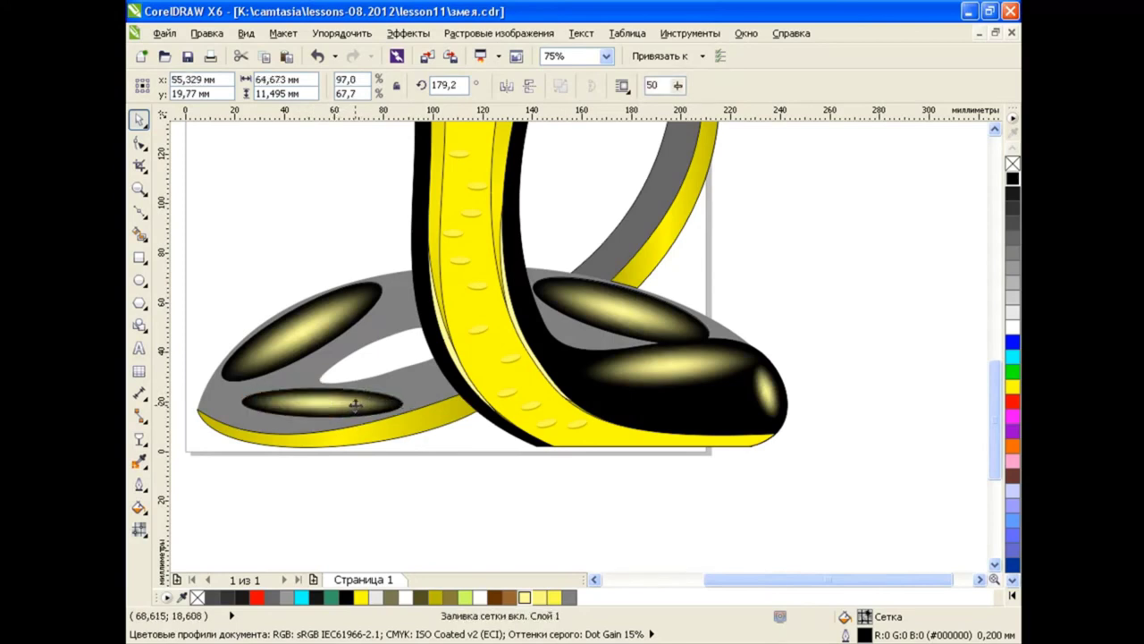
pyautogui.click(344, 400)
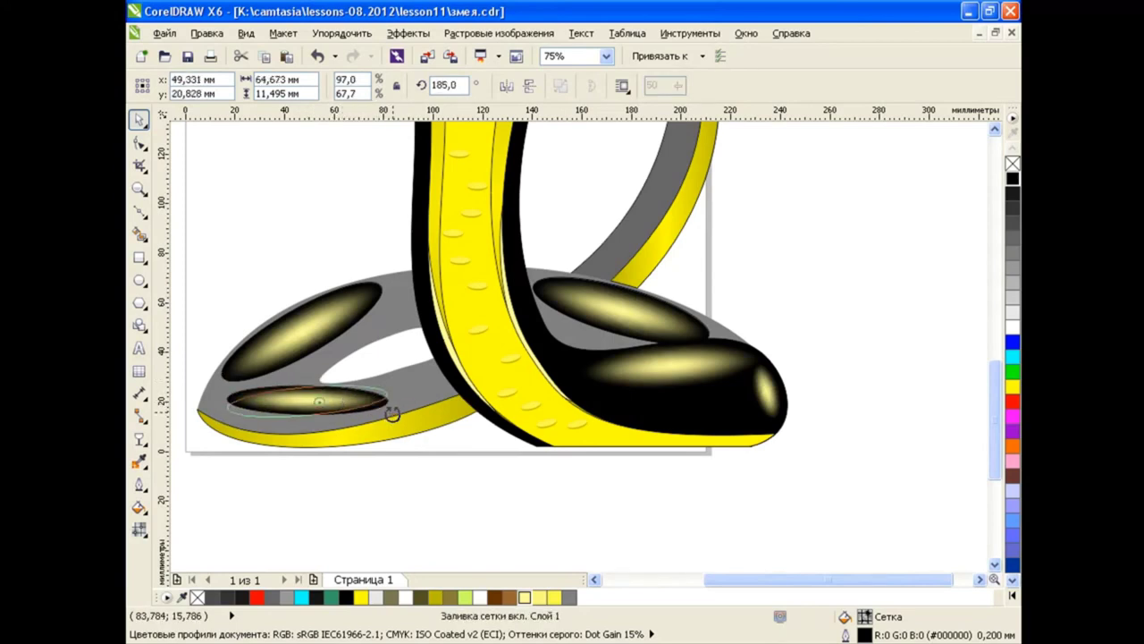
pyautogui.click(489, 475)
pyautogui.moveTo(994, 401); pyautogui.dragTo(994, 370)
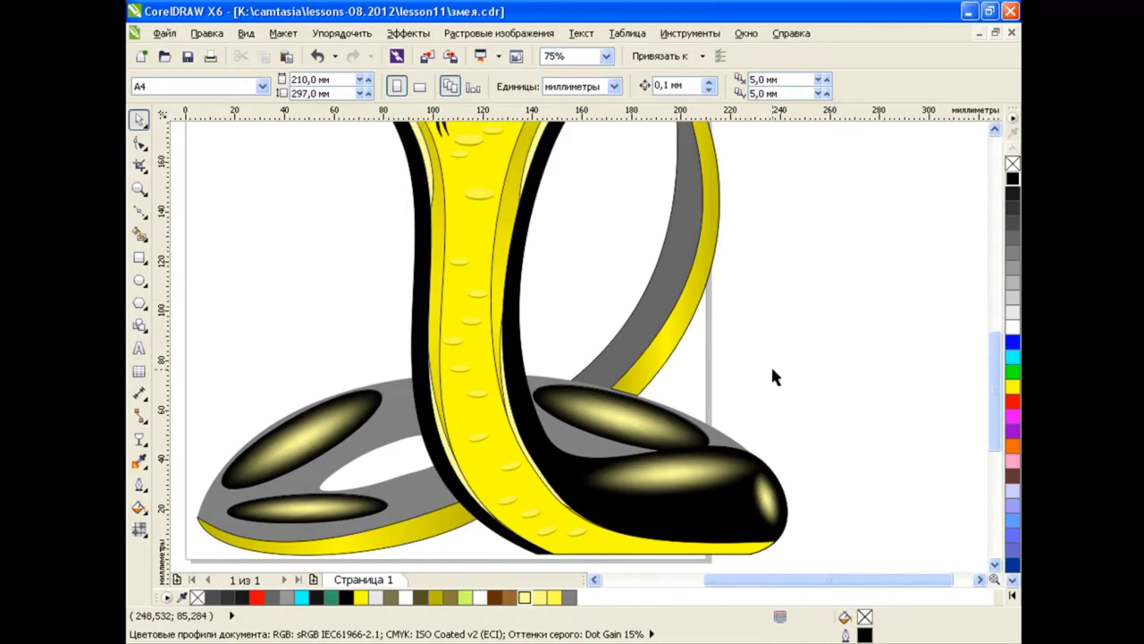
pyautogui.moveTo(360, 515)
pyautogui.mouseDown()
pyautogui.moveTo(756, 282)
pyautogui.moveTo(715, 295)
pyautogui.moveTo(733, 289)
pyautogui.moveTo(672, 272)
pyautogui.mouseUp()
# Rotate the tail highlight along the band and pull its mesh nodes to bend it.
pyautogui.click(715, 279)
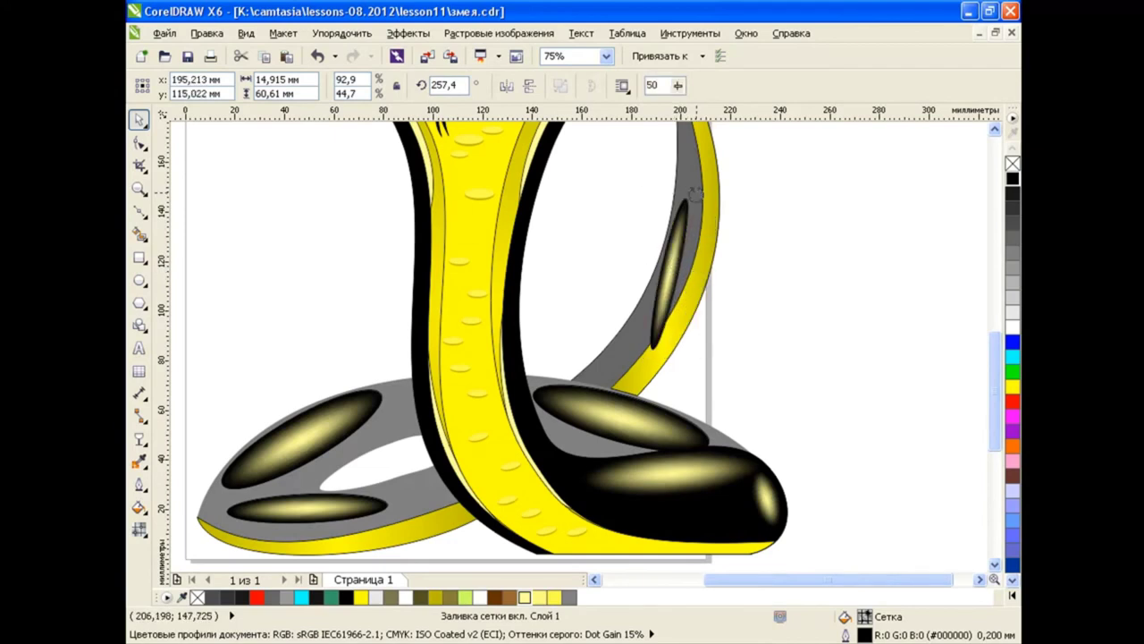
pyautogui.moveTo(704, 195); pyautogui.dragTo(706, 231)
pyautogui.scroll(1, 747, 324)
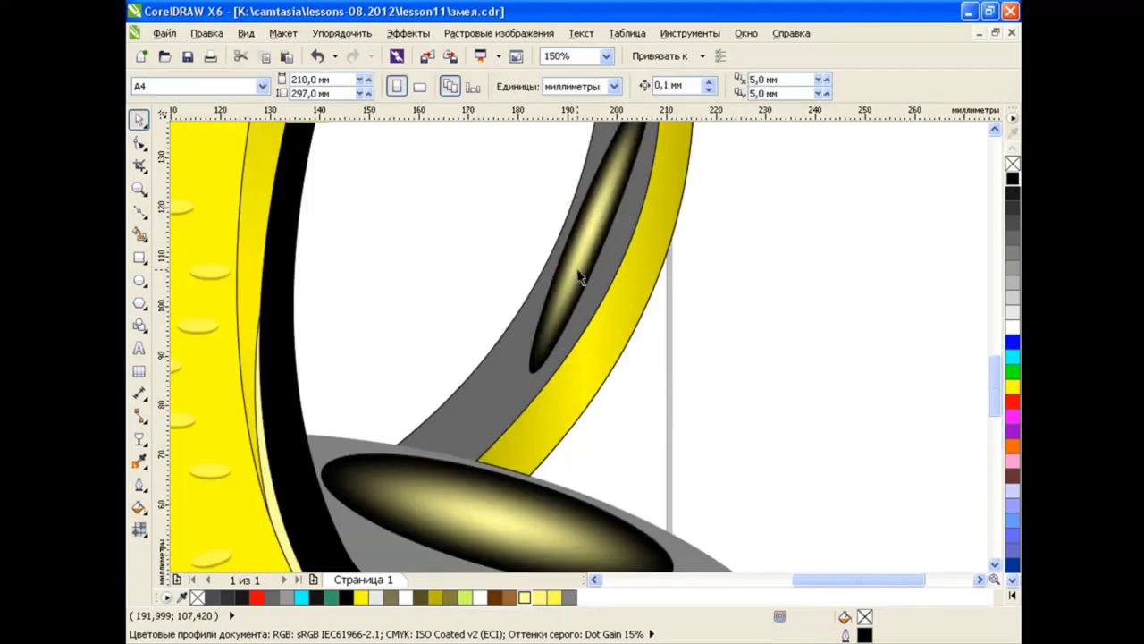
pyautogui.press('m')
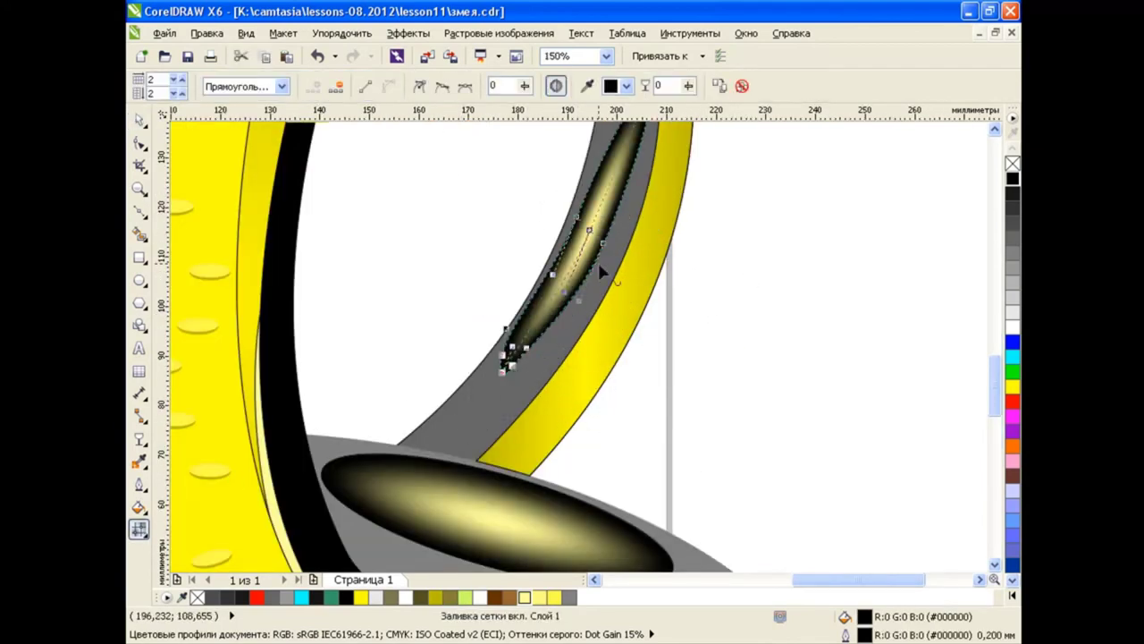
pyautogui.scroll(3, 583, 280)
pyautogui.moveTo(650, 324); pyautogui.dragTo(647, 252)
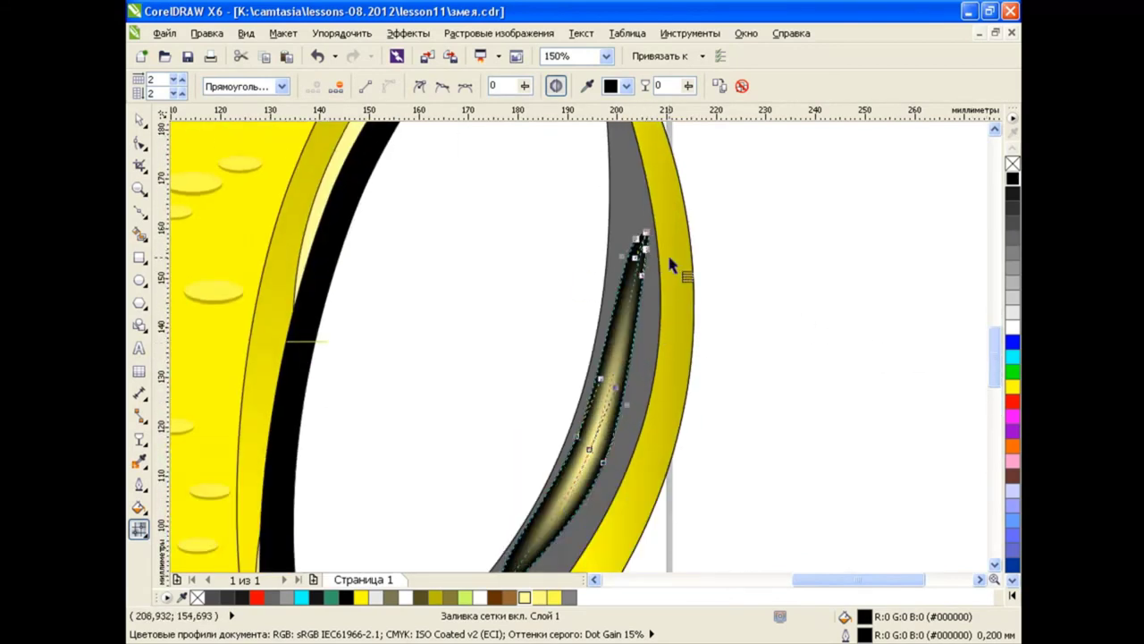
pyautogui.moveTo(604, 475)
pyautogui.mouseDown()
pyautogui.moveTo(610, 463)
pyautogui.moveTo(582, 439)
pyautogui.mouseUp()
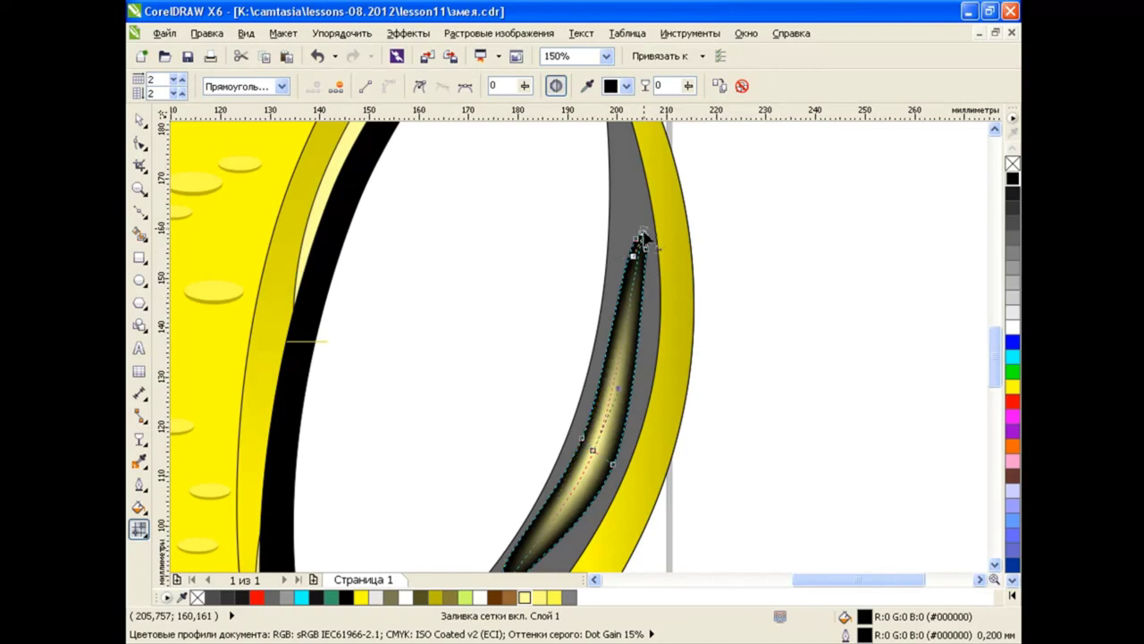
pyautogui.moveTo(639, 242); pyautogui.dragTo(641, 237)
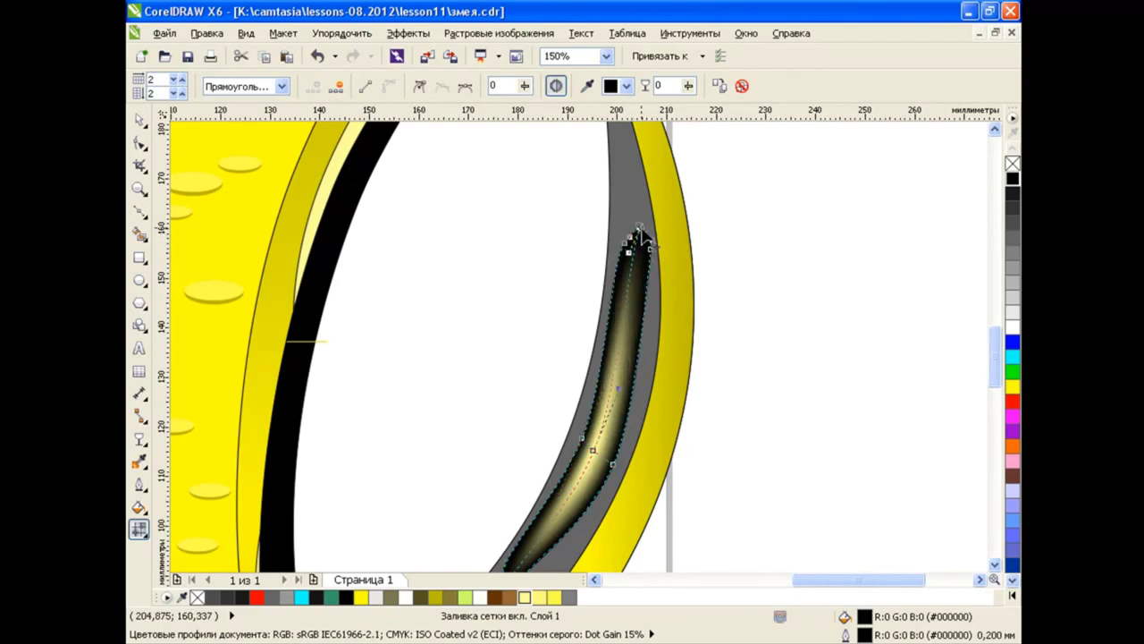
# Set the highlight's centre mesh node to pale yellow #FFFF99 and finish mesh editing.
pyautogui.scroll(-3, 984, 358)
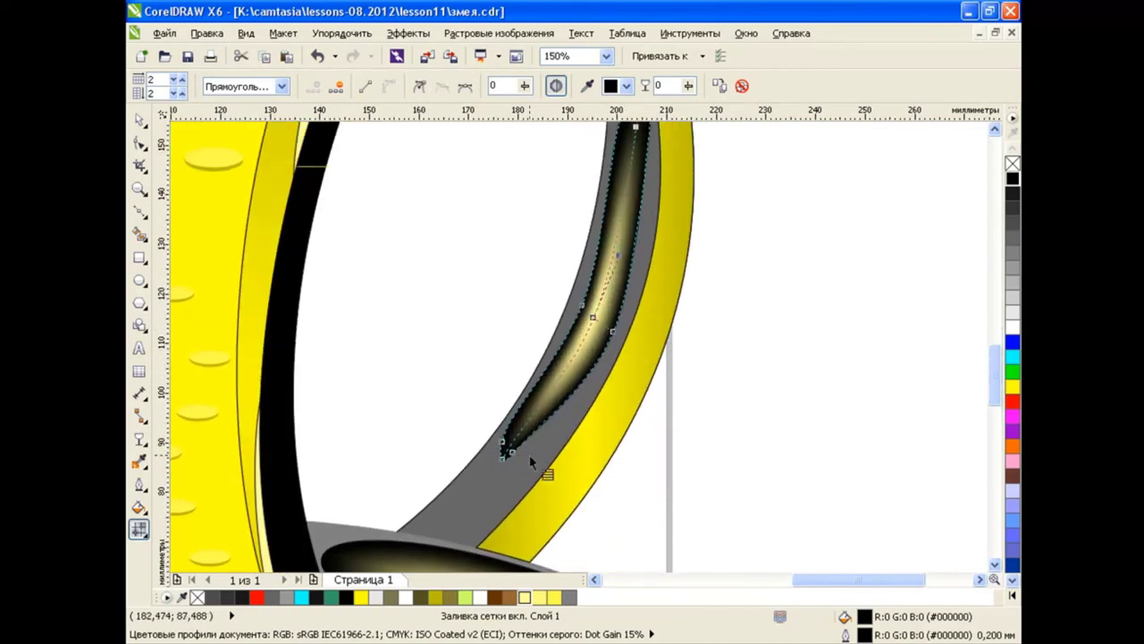
pyautogui.click(519, 459)
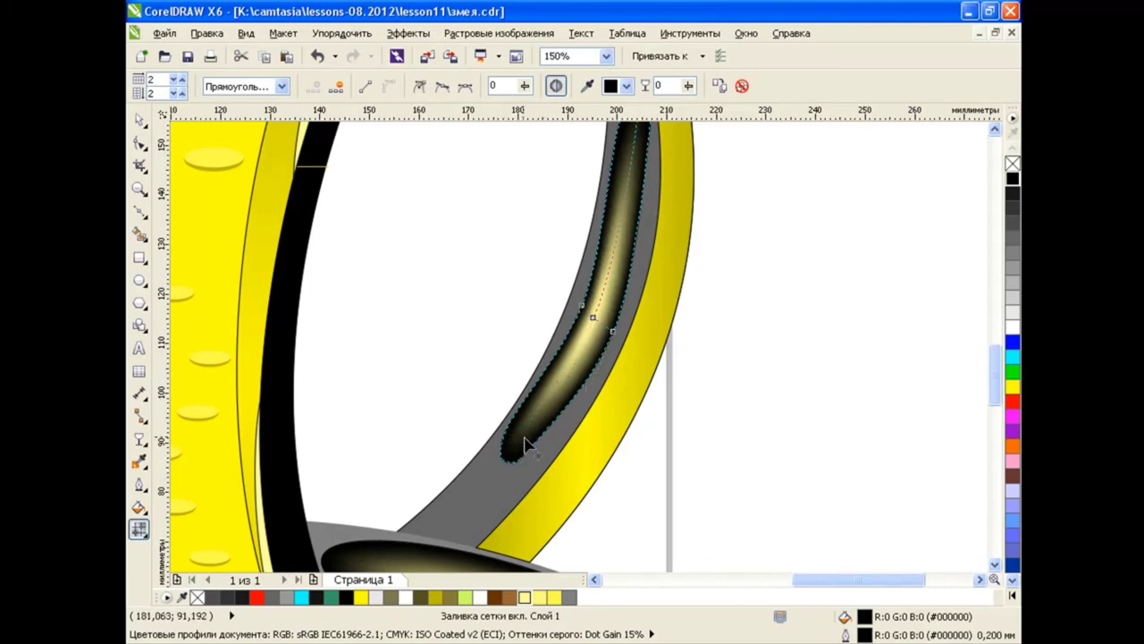
pyautogui.click(595, 319)
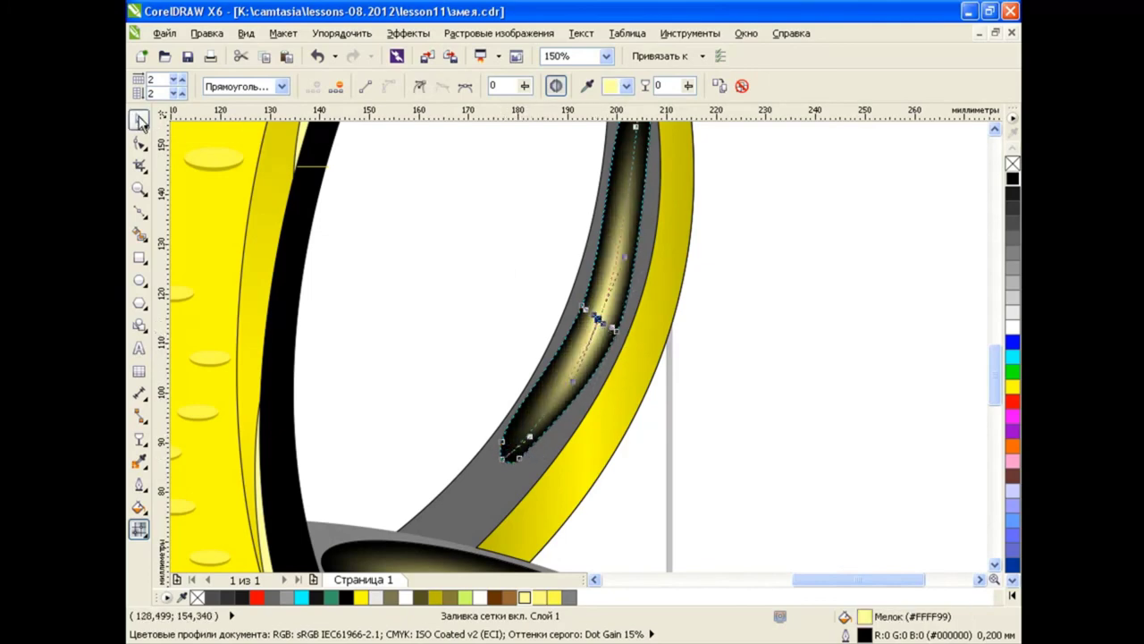
pyautogui.click(139, 120)
pyautogui.click(723, 374)
pyautogui.scroll(-1, 726, 375)
pyautogui.scroll(-2, 996, 378)
# Fill the grey tail and the grey lower coil with black.
pyautogui.scroll(-1, 749, 273)
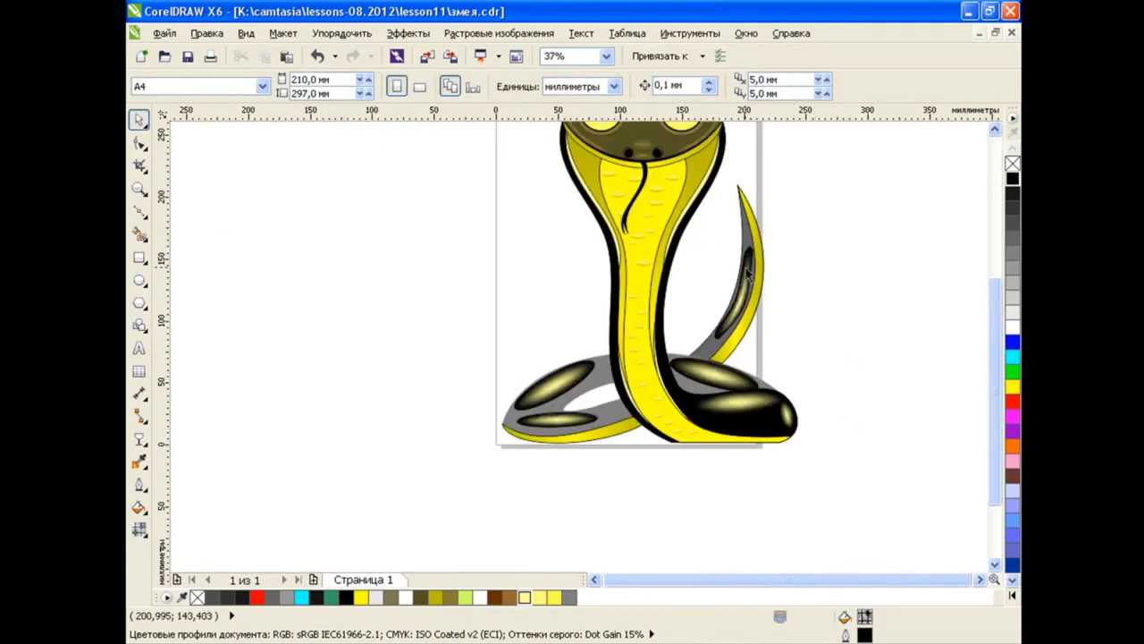
pyautogui.click(749, 272)
pyautogui.click(1013, 192)
pyautogui.press('Escape')
pyautogui.click(660, 397)
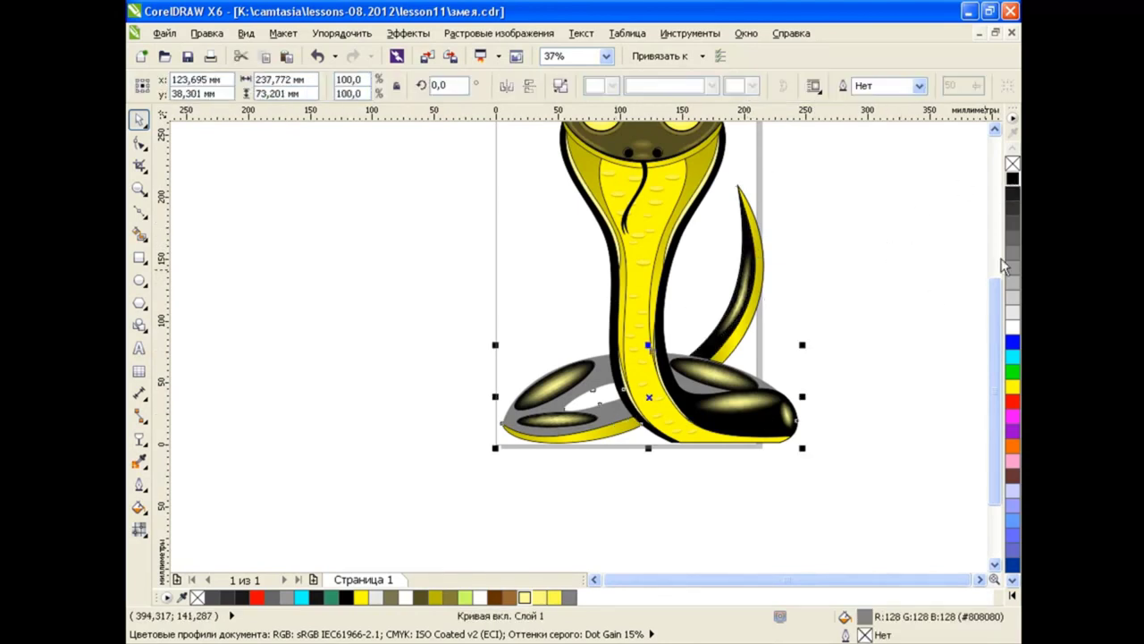
pyautogui.click(1013, 192)
pyautogui.press('Escape')
# Marquee-select the whole snake drawing to check it, then deselect it.
pyautogui.scroll(2, 988, 356)
pyautogui.scroll(1, 988, 357)
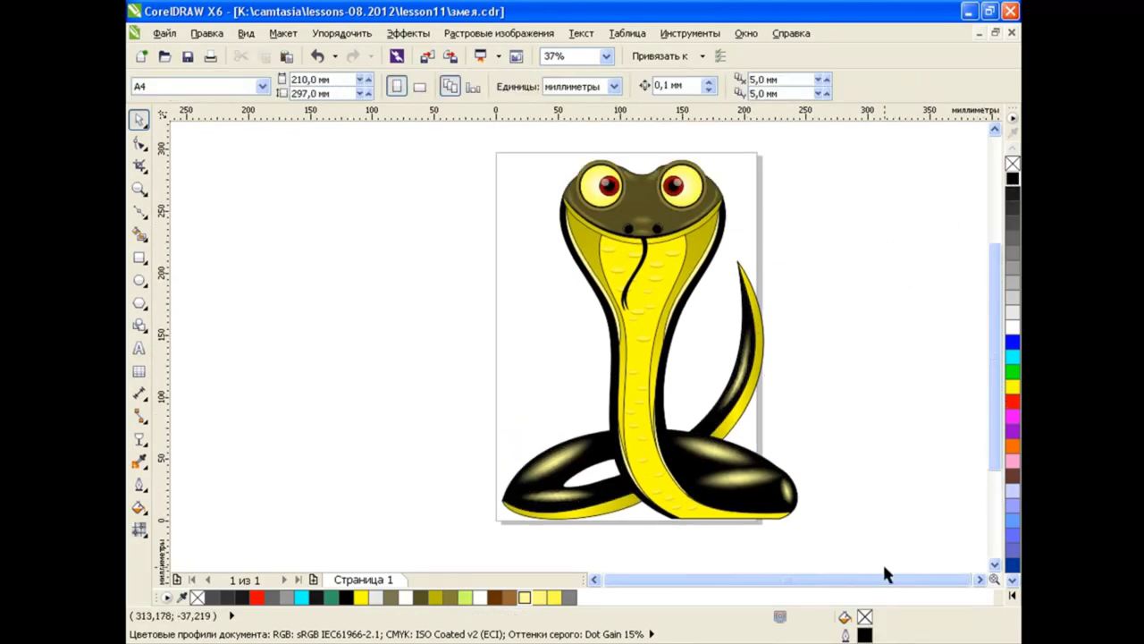
pyautogui.hscroll(2, 885, 572)
pyautogui.moveTo(396, 150); pyautogui.dragTo(798, 547)
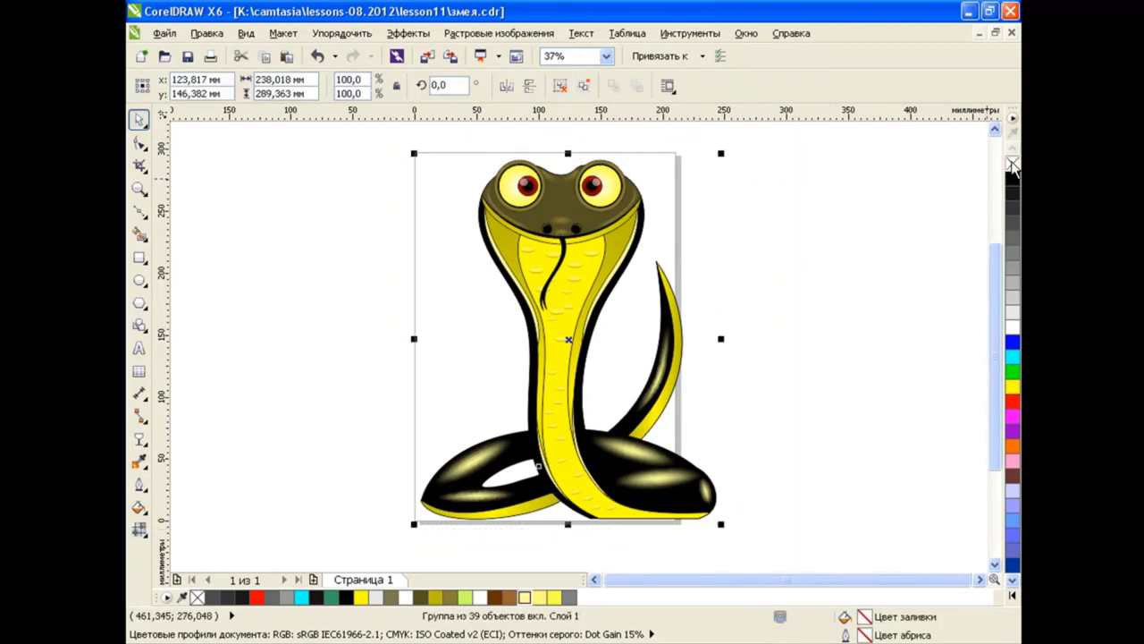
pyautogui.click(869, 309)
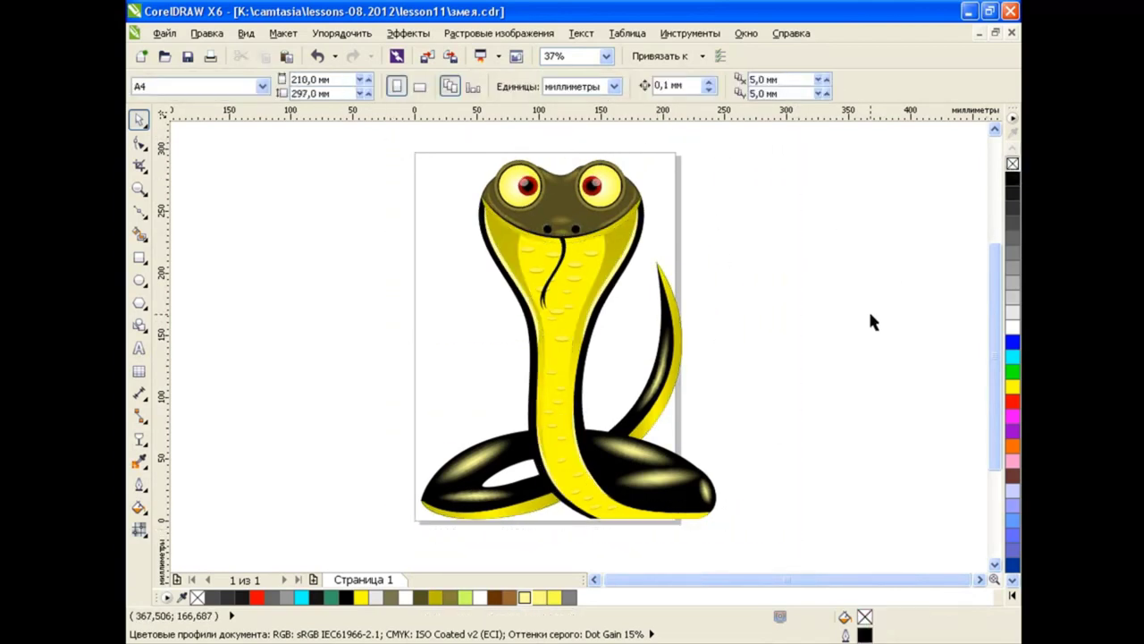